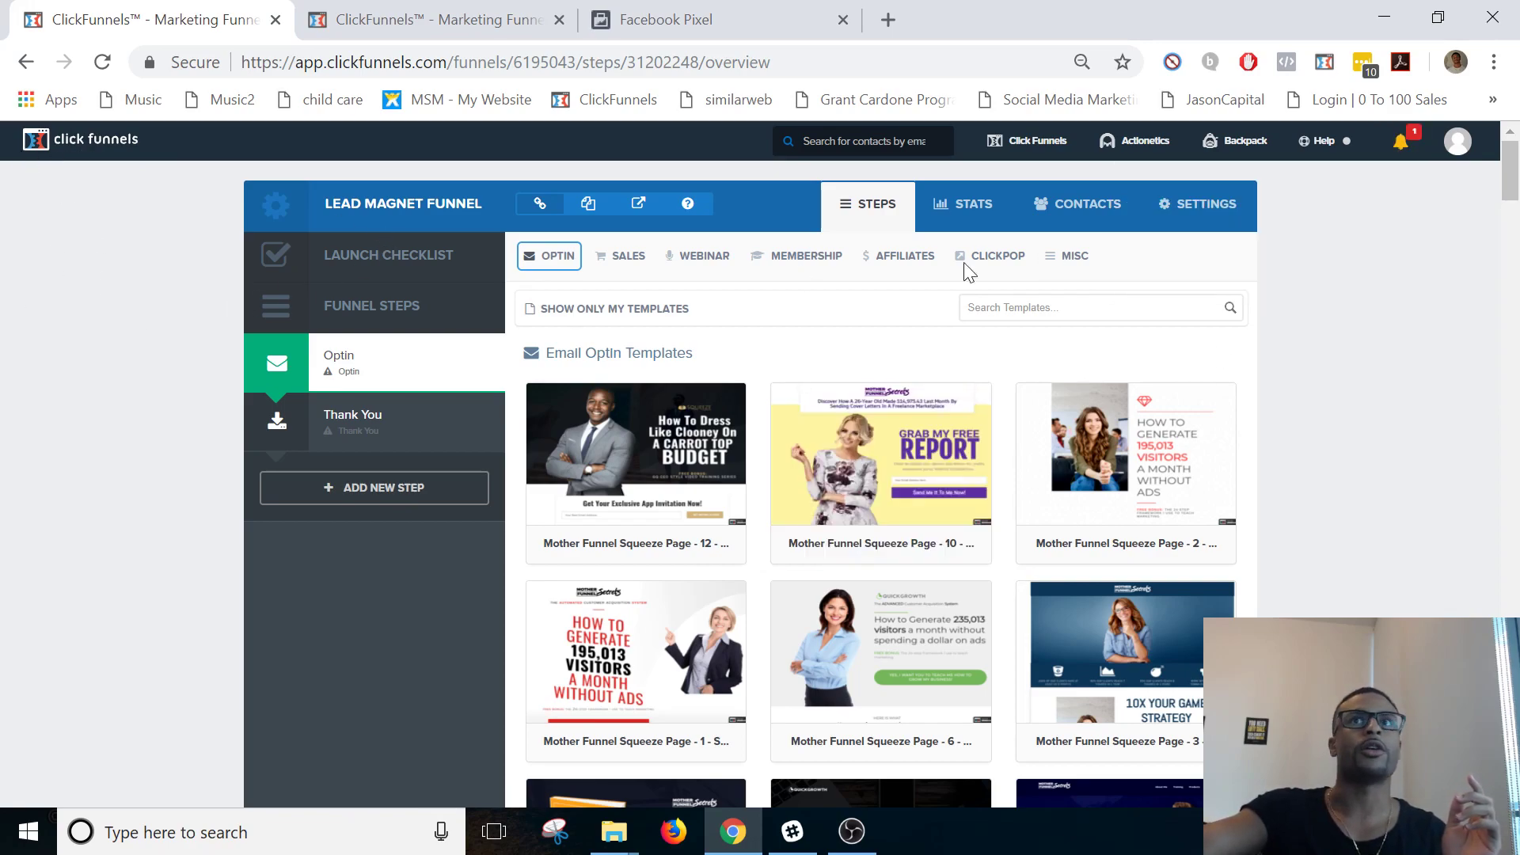
- Switch to Facebook Events Manager and copy the base pixel code through the manual installation method
left_click(1206, 233)
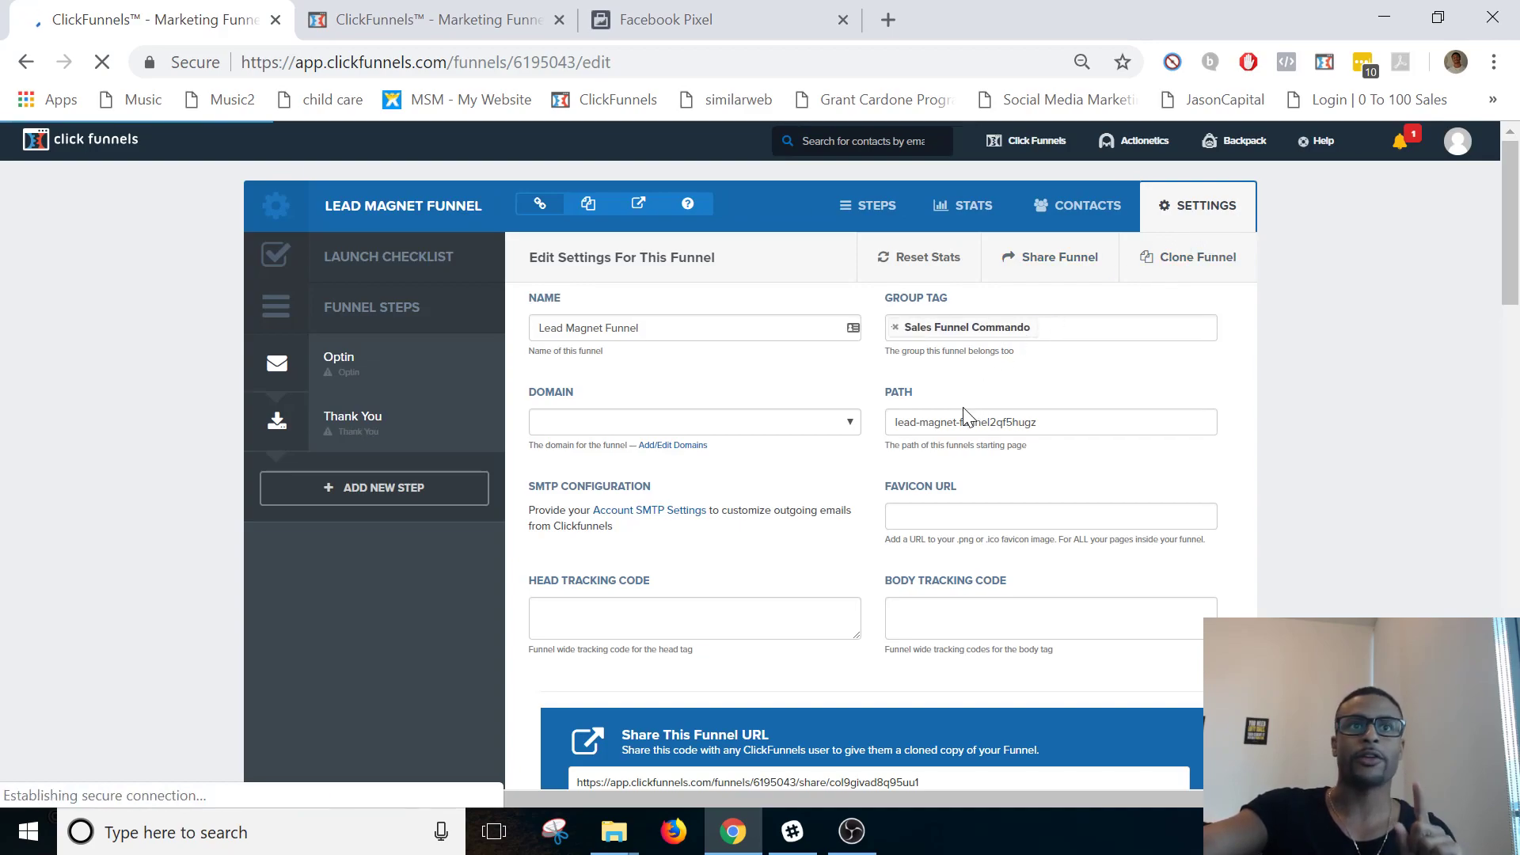
left_click(675, 24)
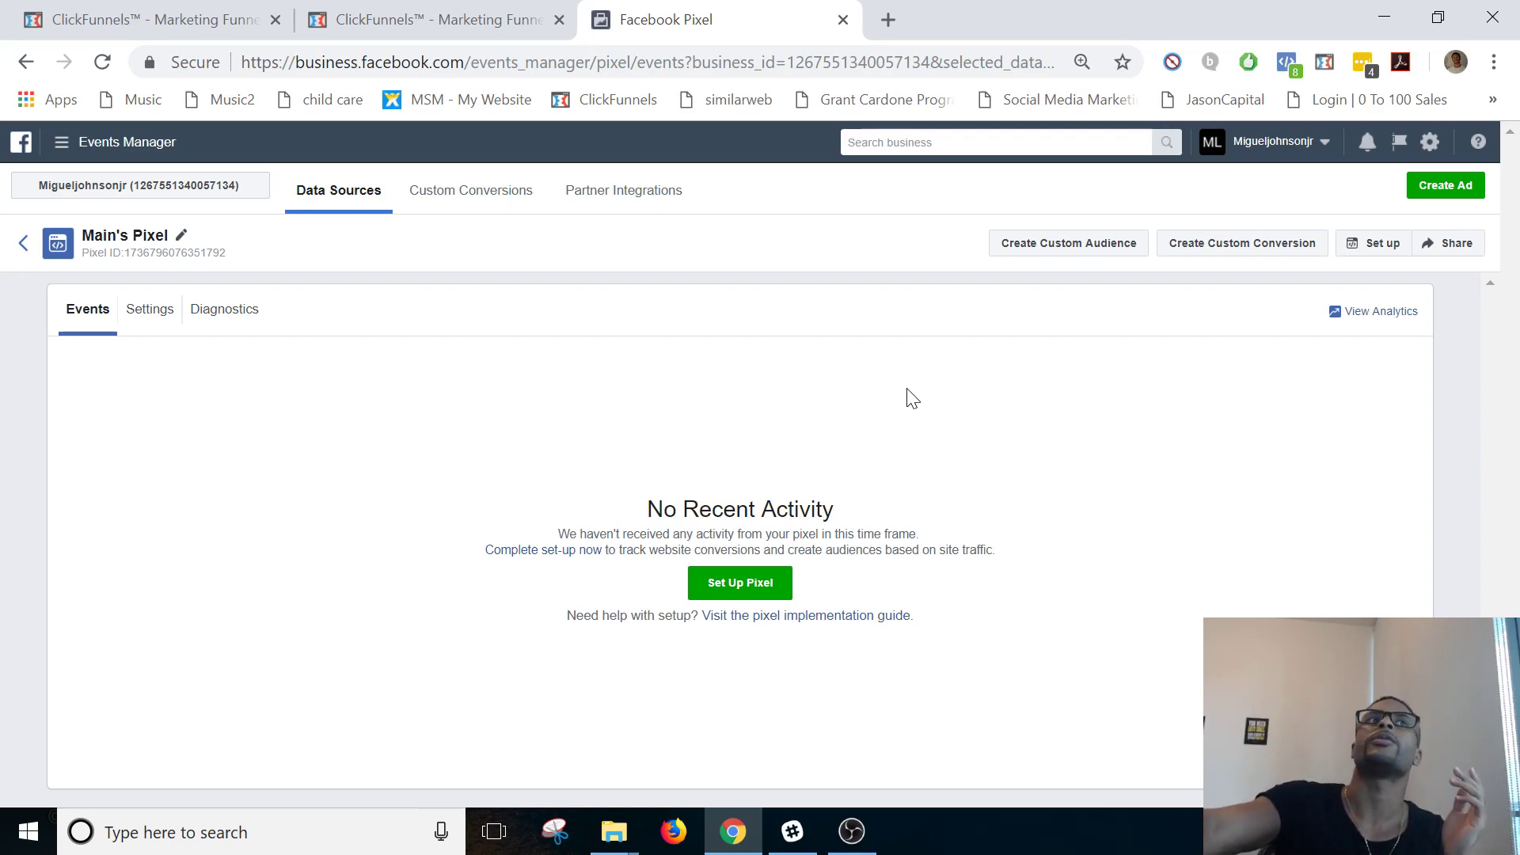
left_click(1370, 241)
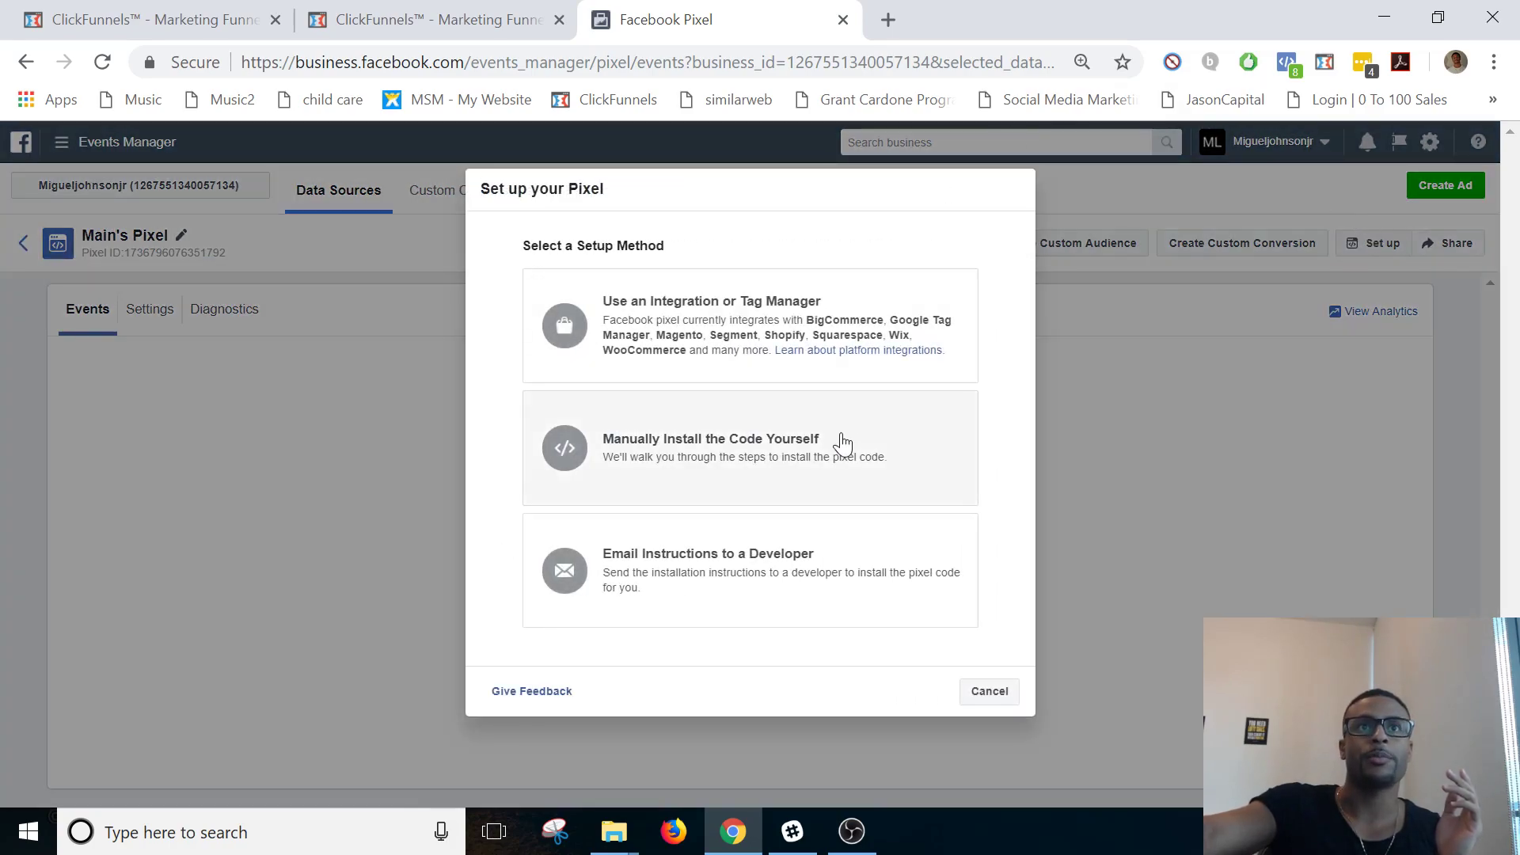
left_click(843, 441)
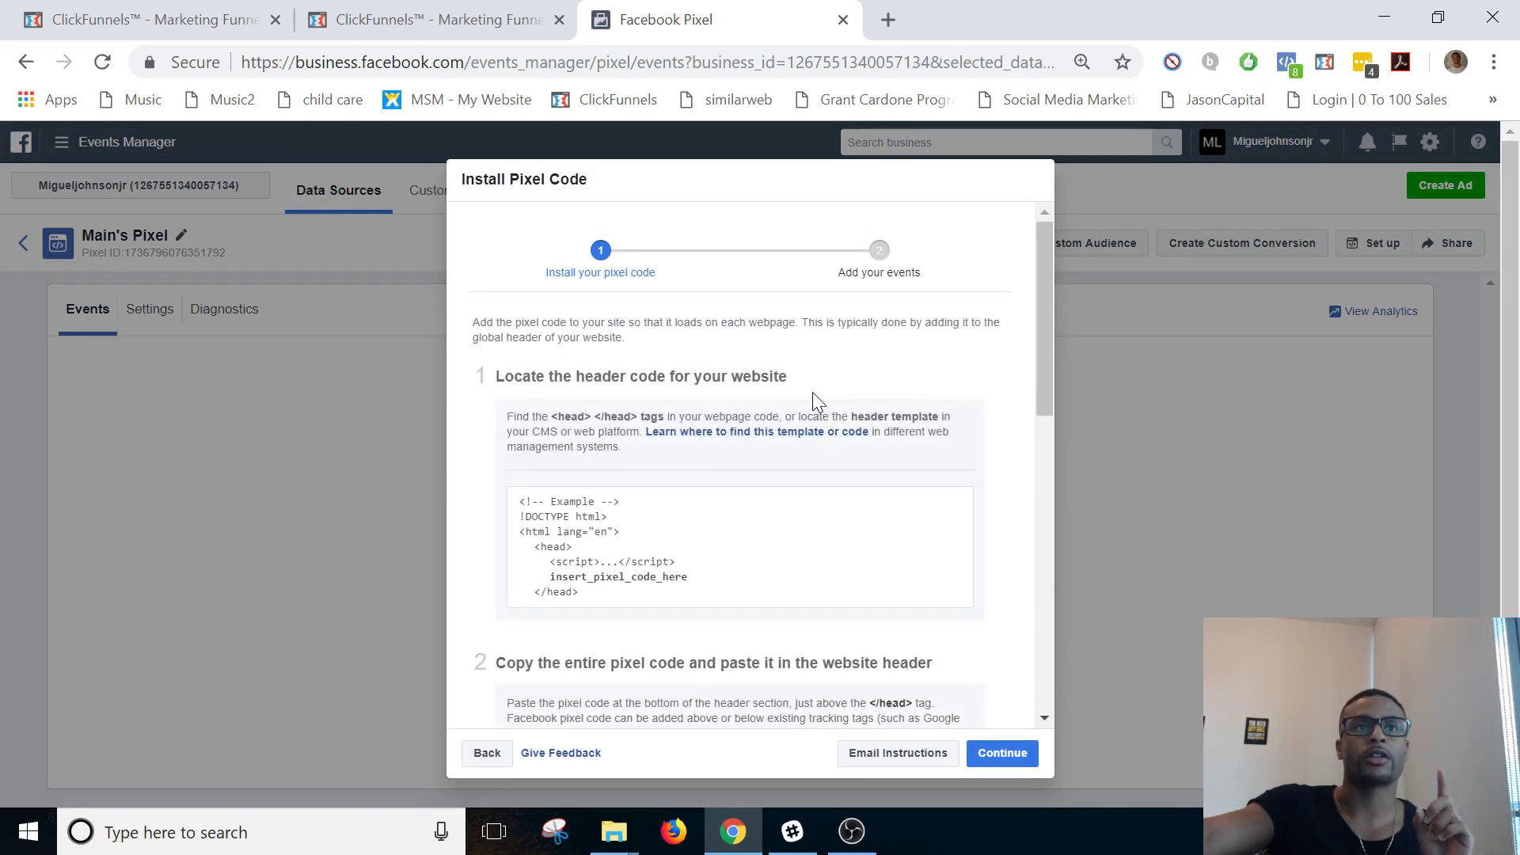
scroll(815, 400, "down", 2)
scroll(812, 393, "down", 4)
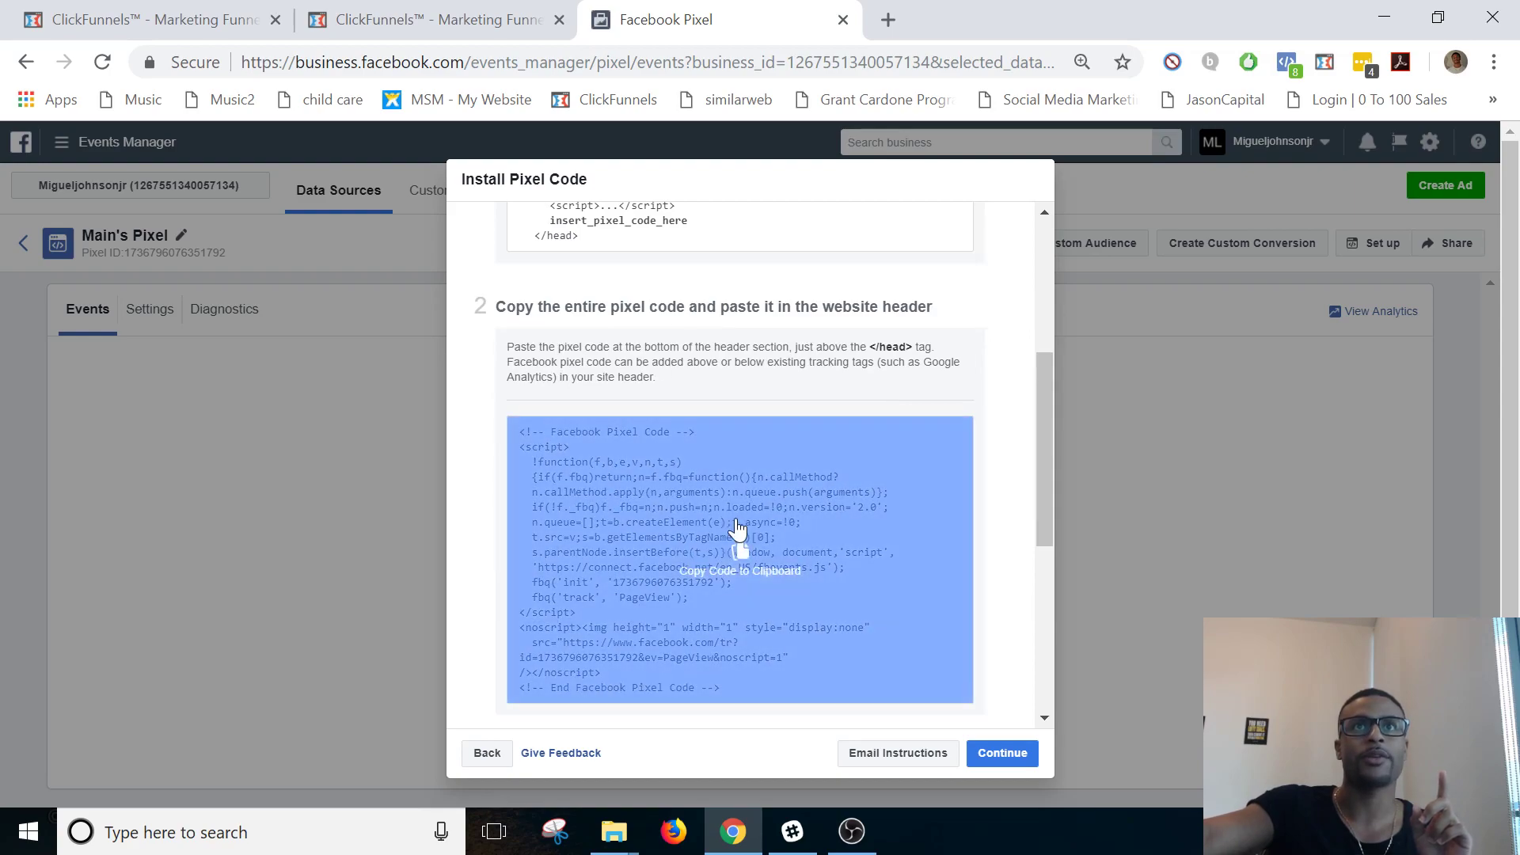
left_click(737, 530)
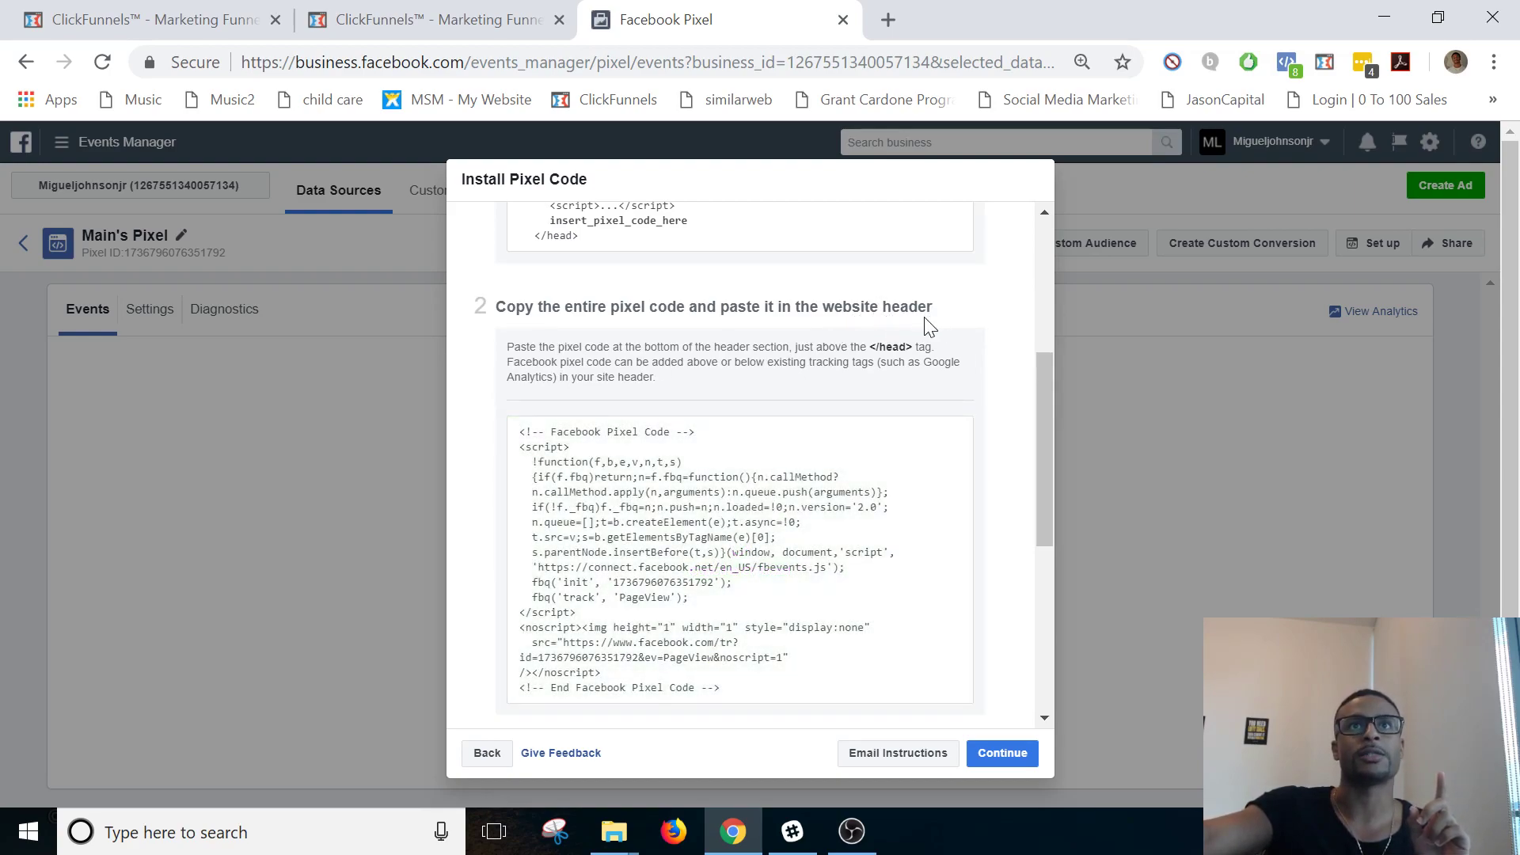
- Paste the pixel code into the Mint Ave Funnel's head tracking code in ClickFunnels and save the funnel settings
left_click(452, 30)
left_click(671, 619)
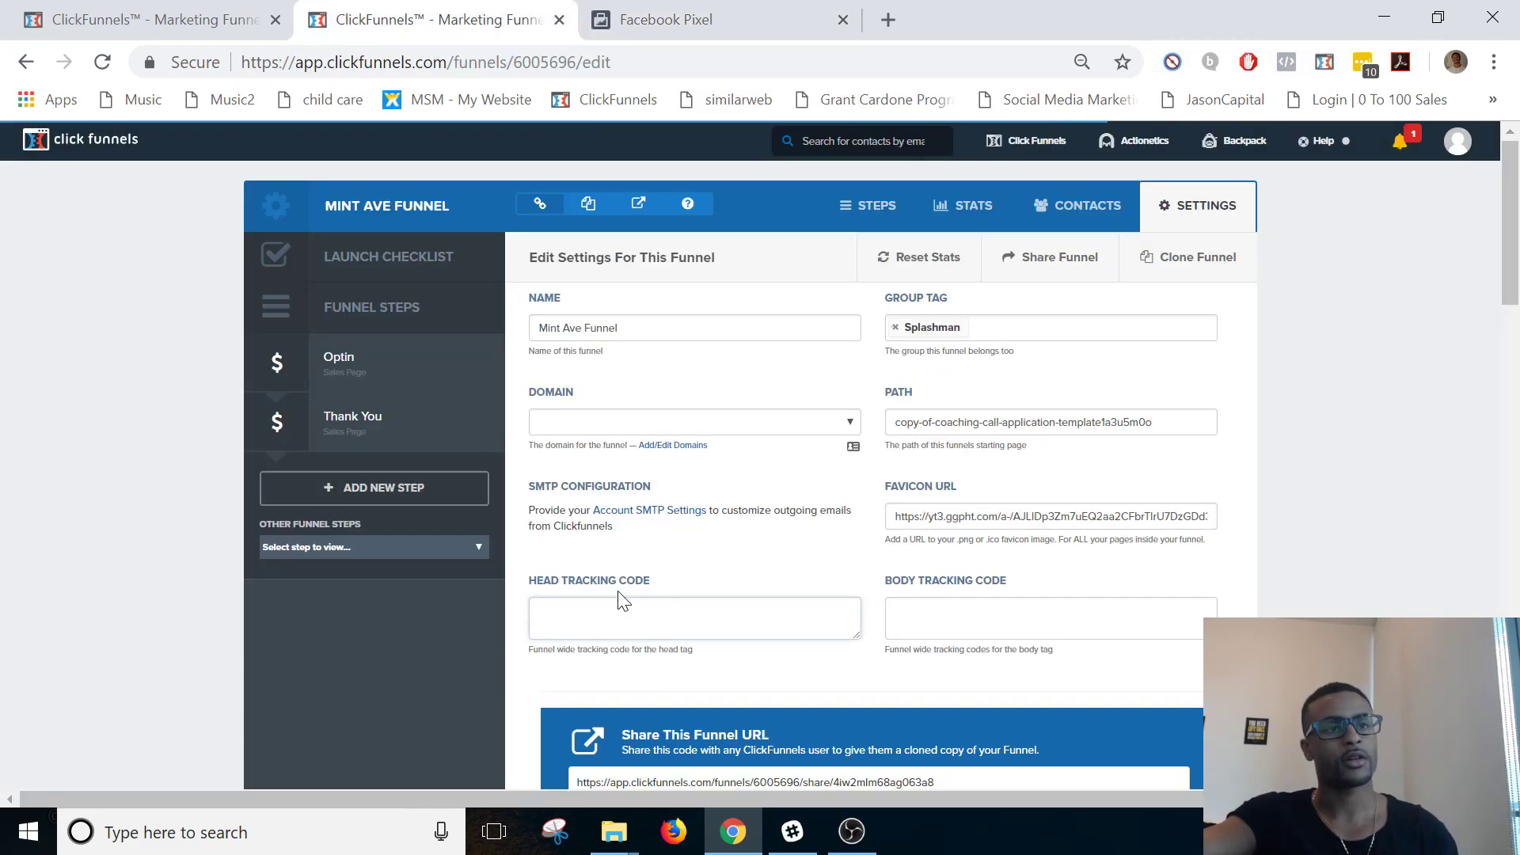
key("ctrl+v")
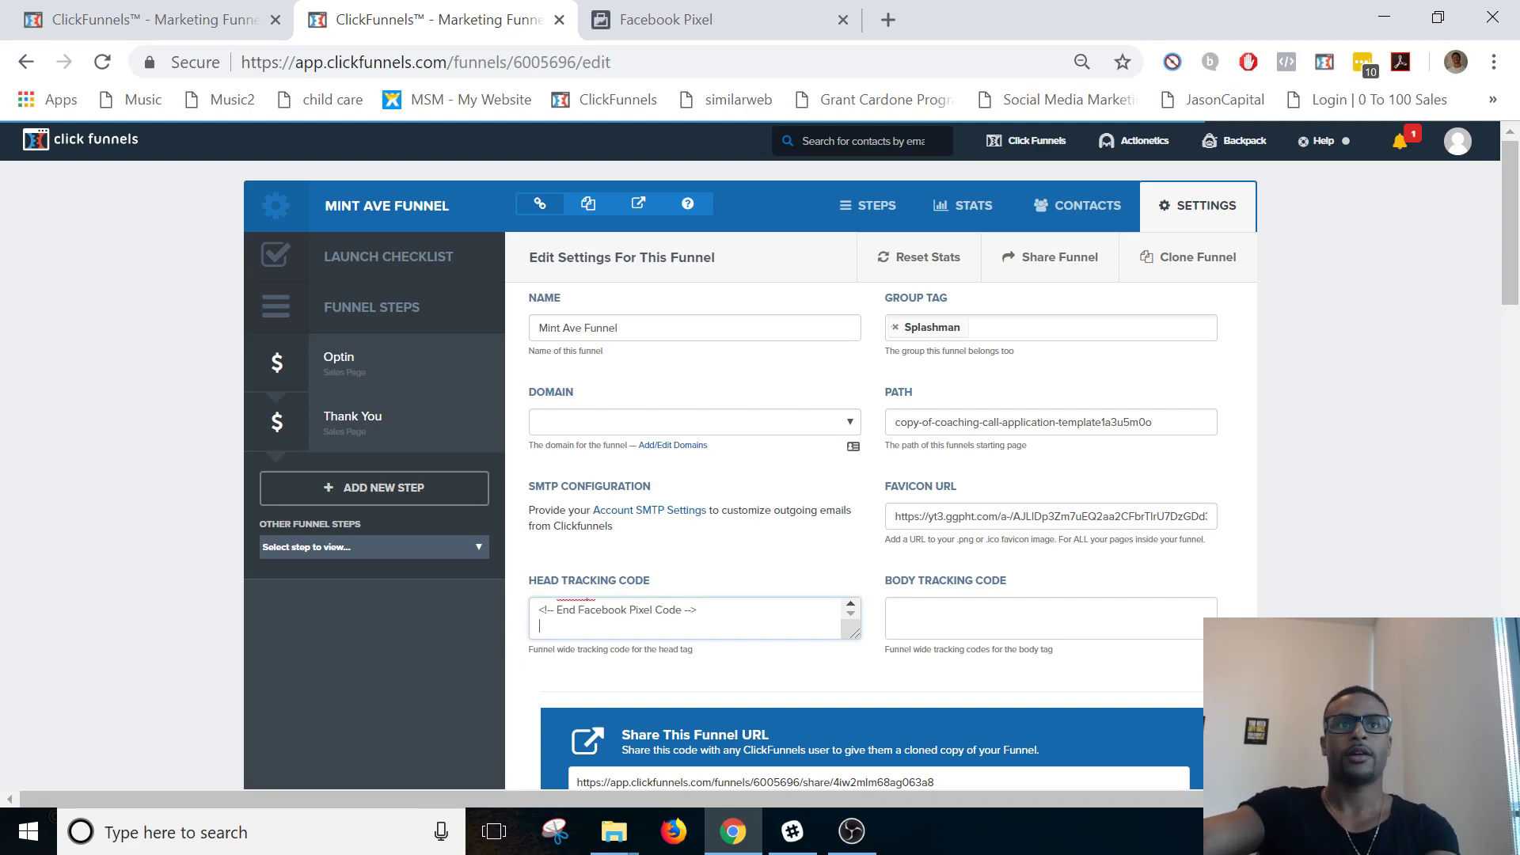
key("BackSpace")
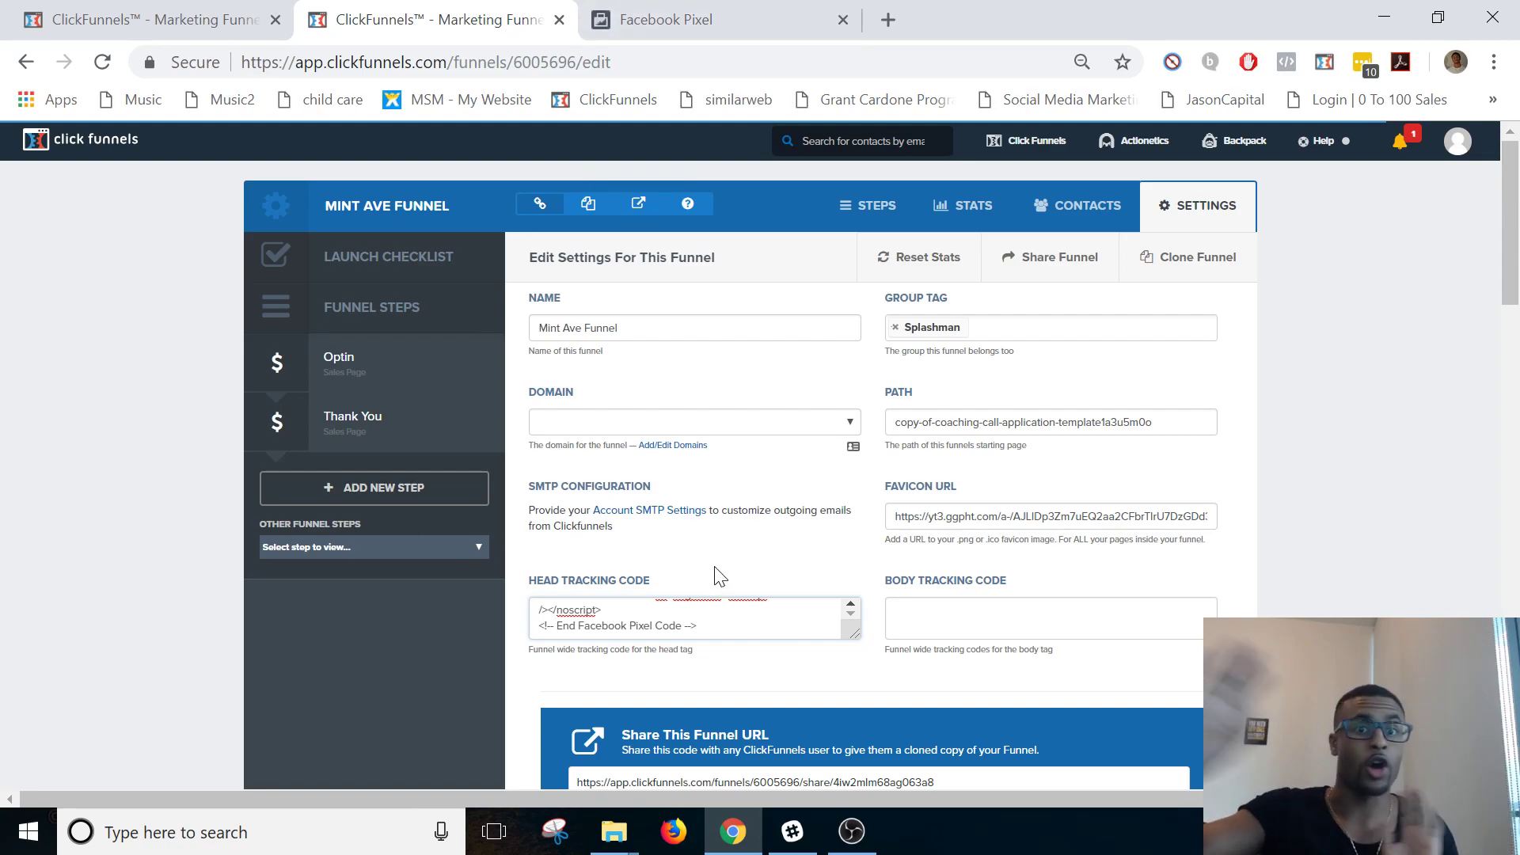
scroll(1376, 448, "down", 20)
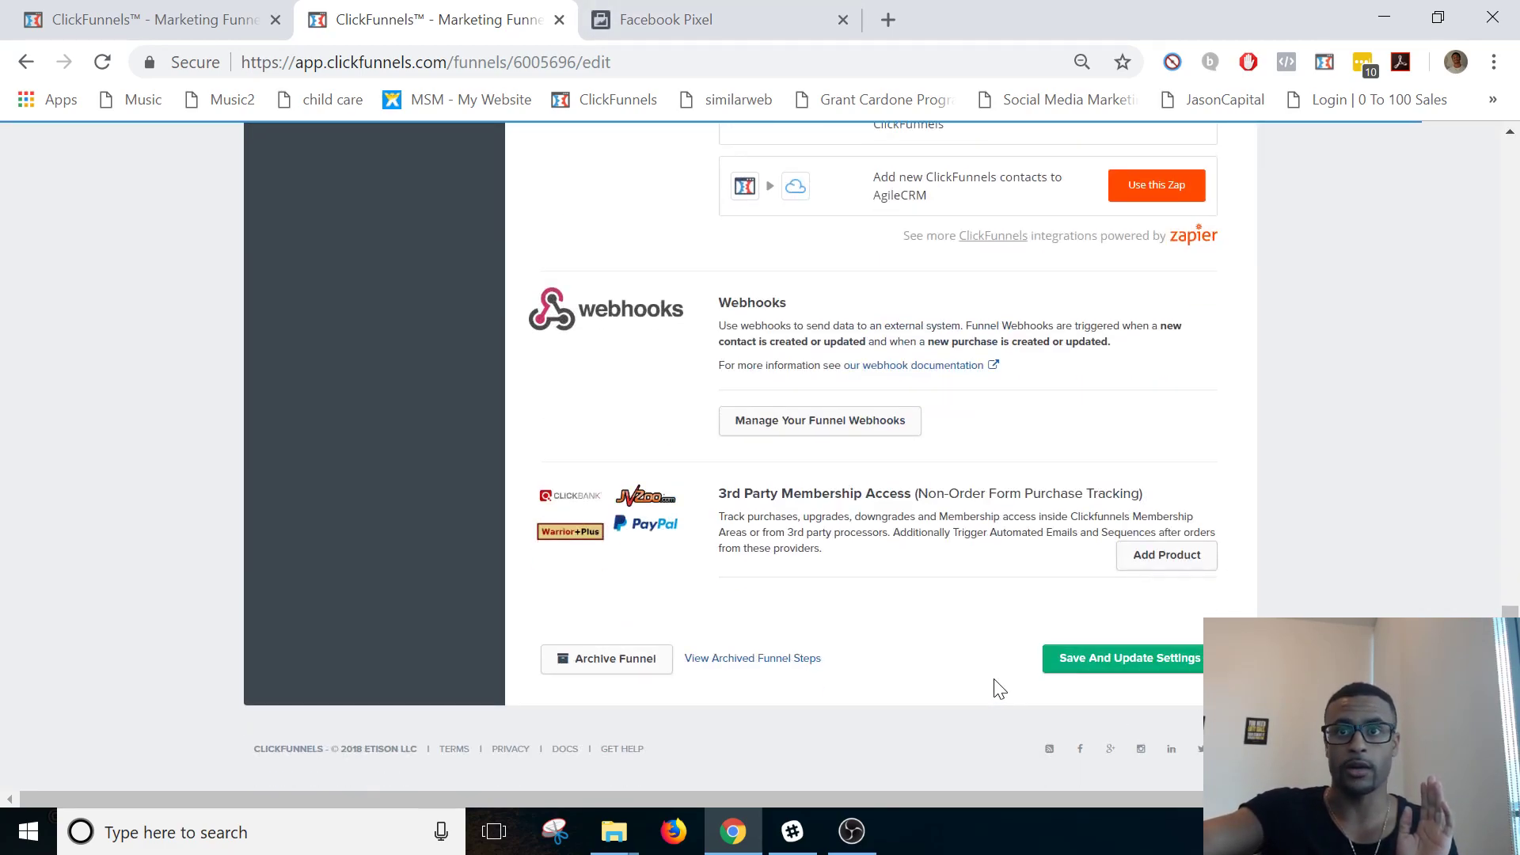
left_click(1082, 667)
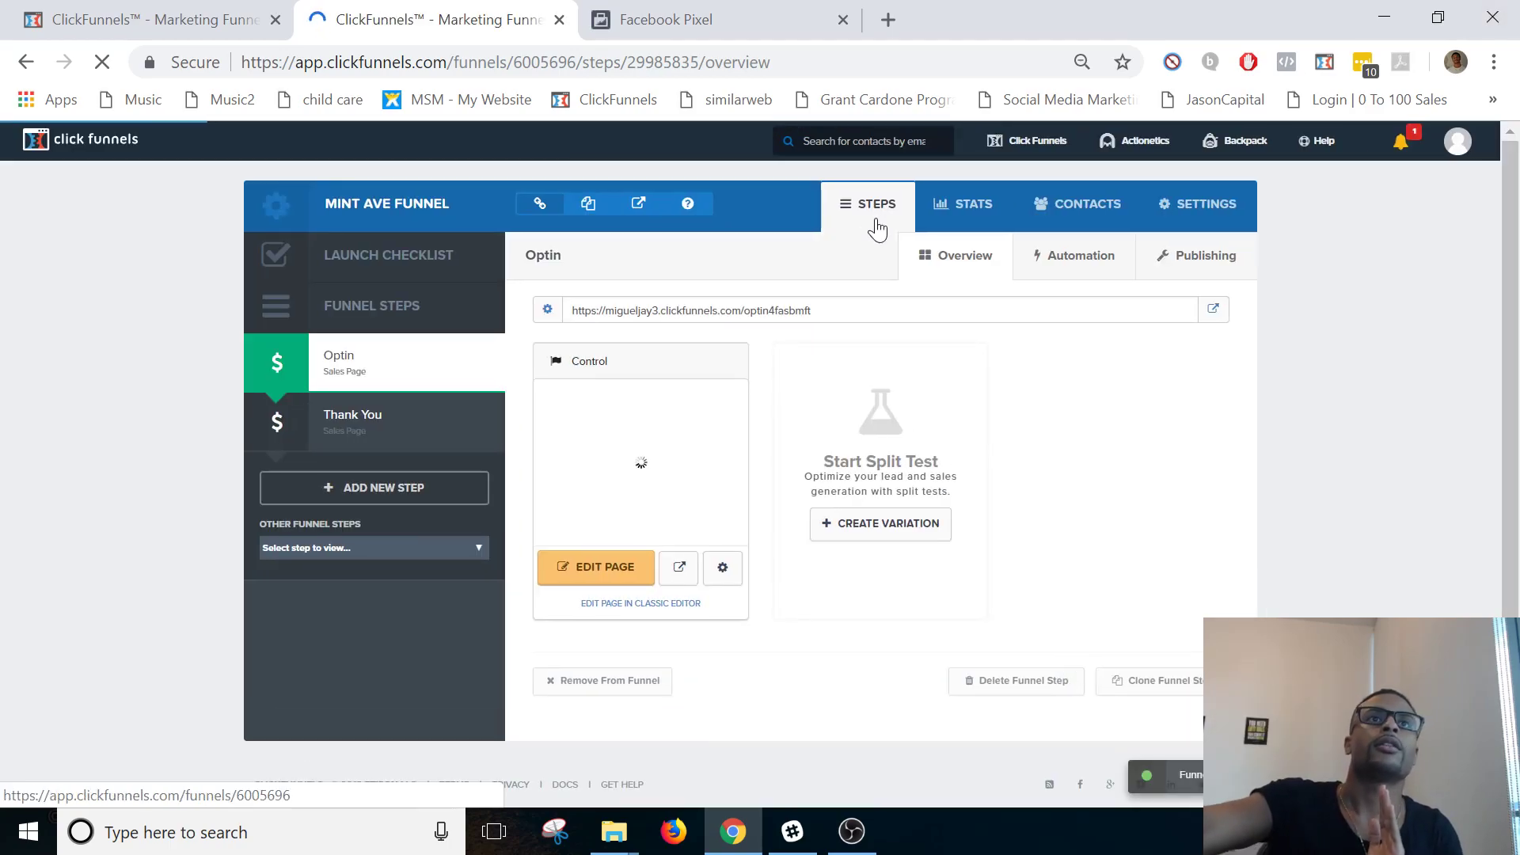
- Open the funnel's live Optin page and inspect its pixel and PageView event with Facebook Pixel Helper
left_click(1213, 310)
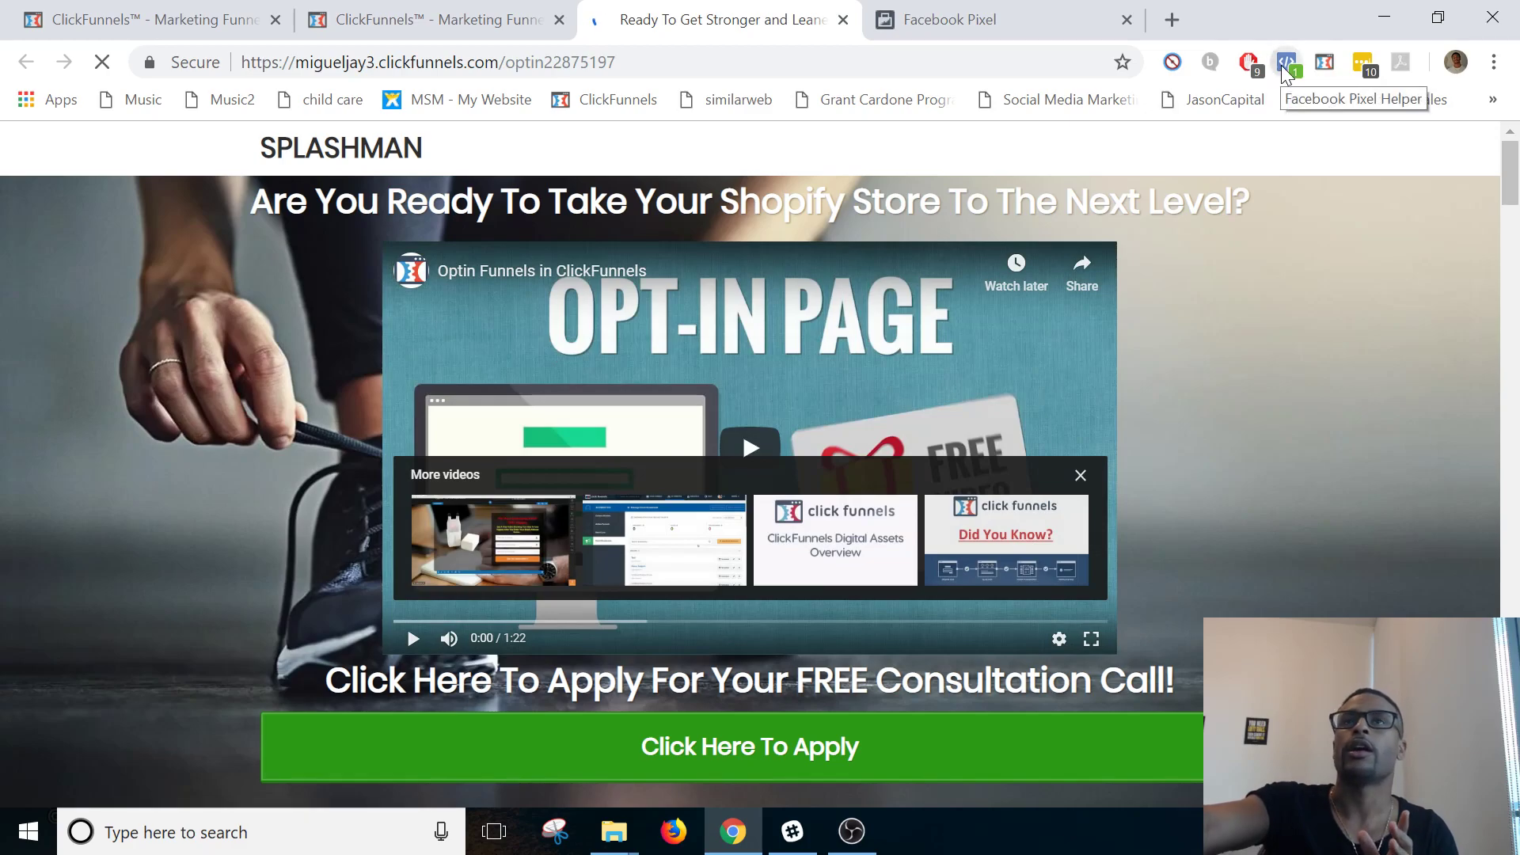
left_click(1284, 65)
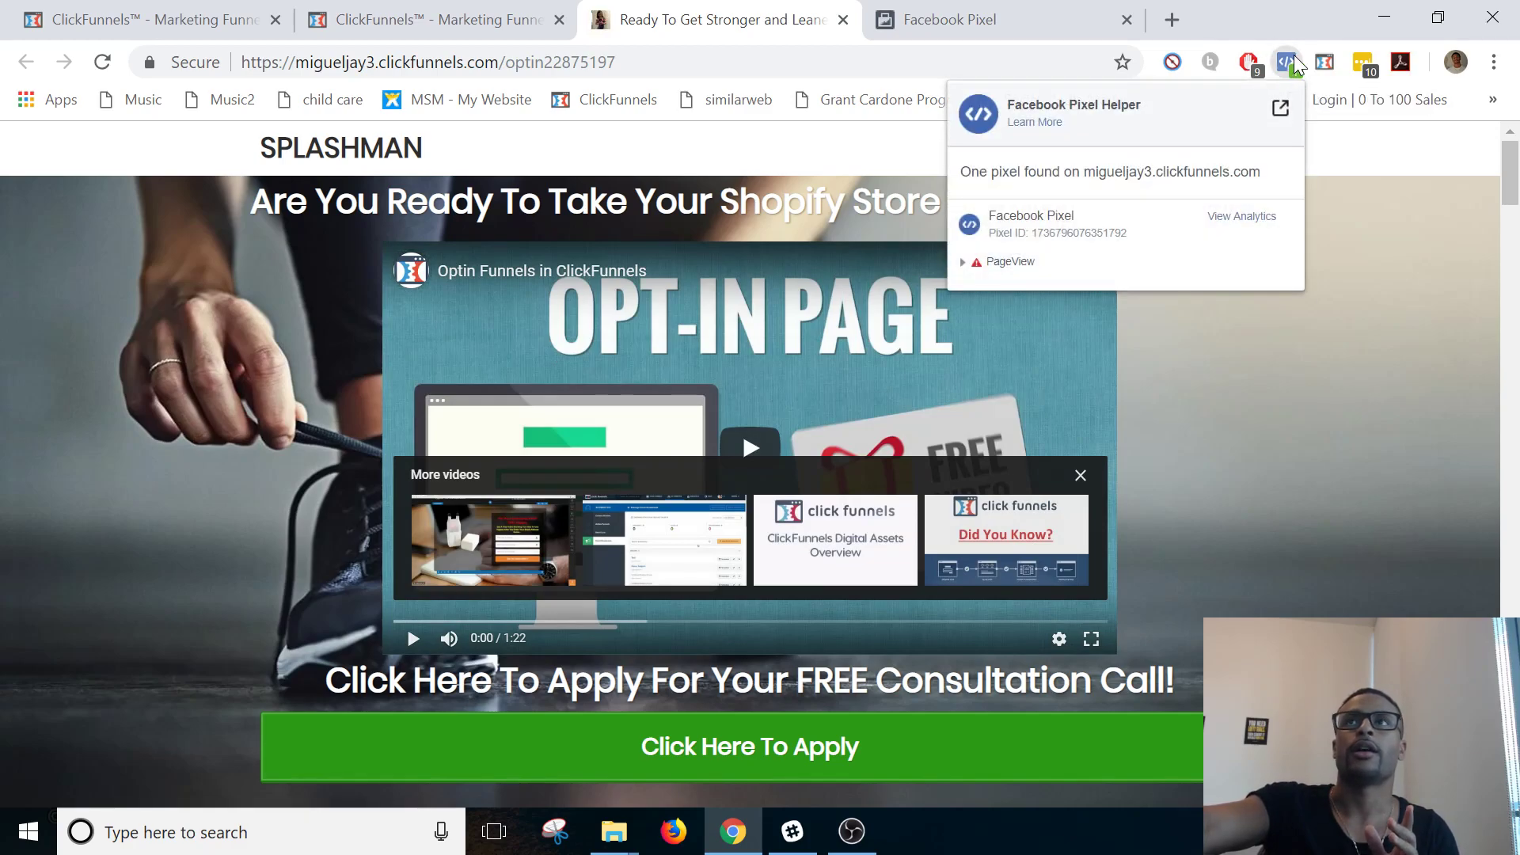
left_click(1295, 64)
left_click(1295, 64)
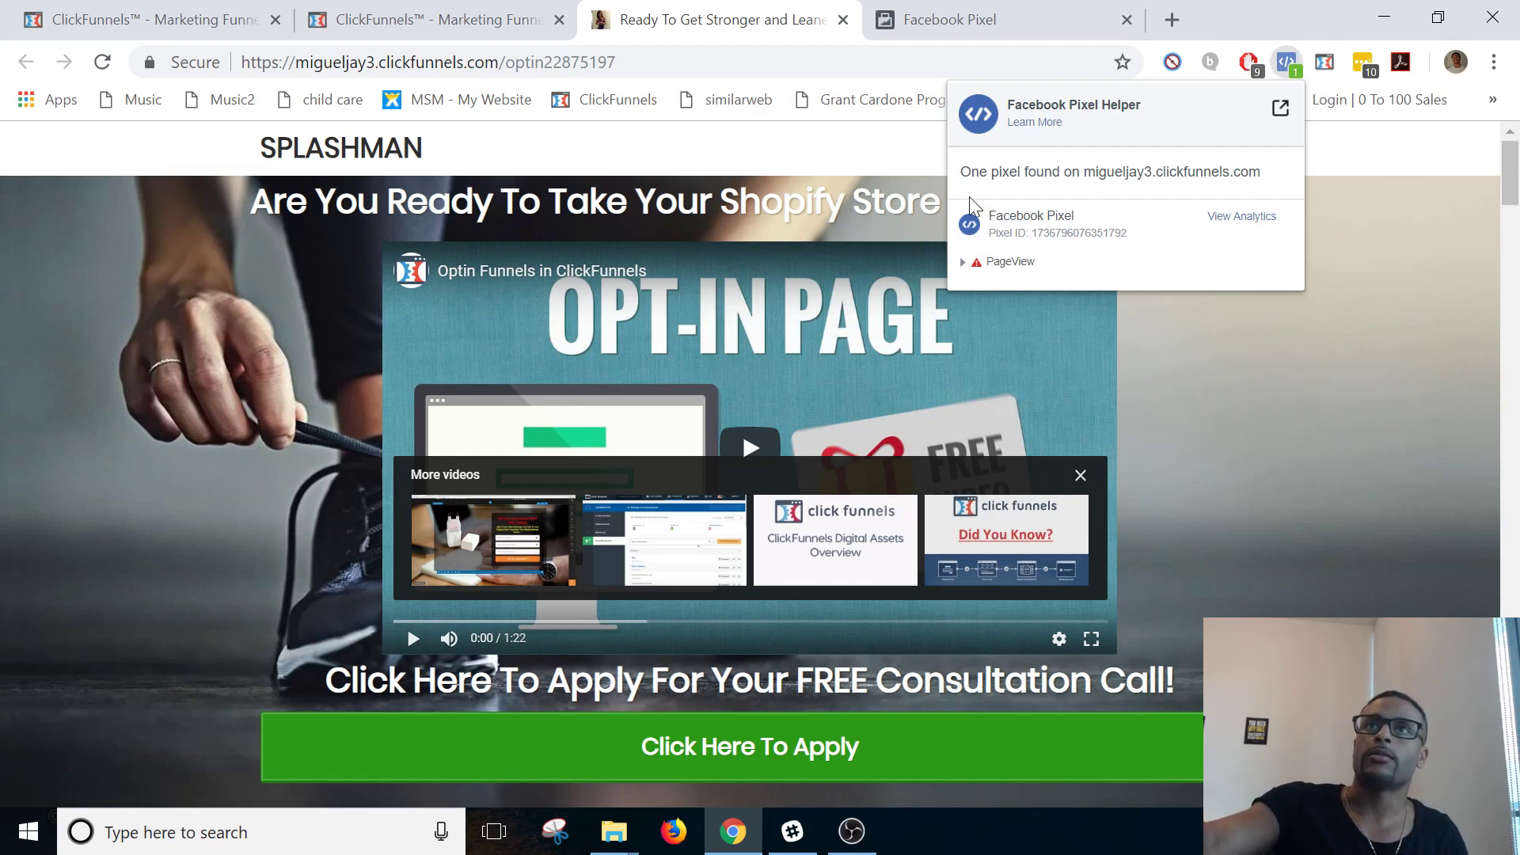
left_click(964, 263)
left_click(965, 263)
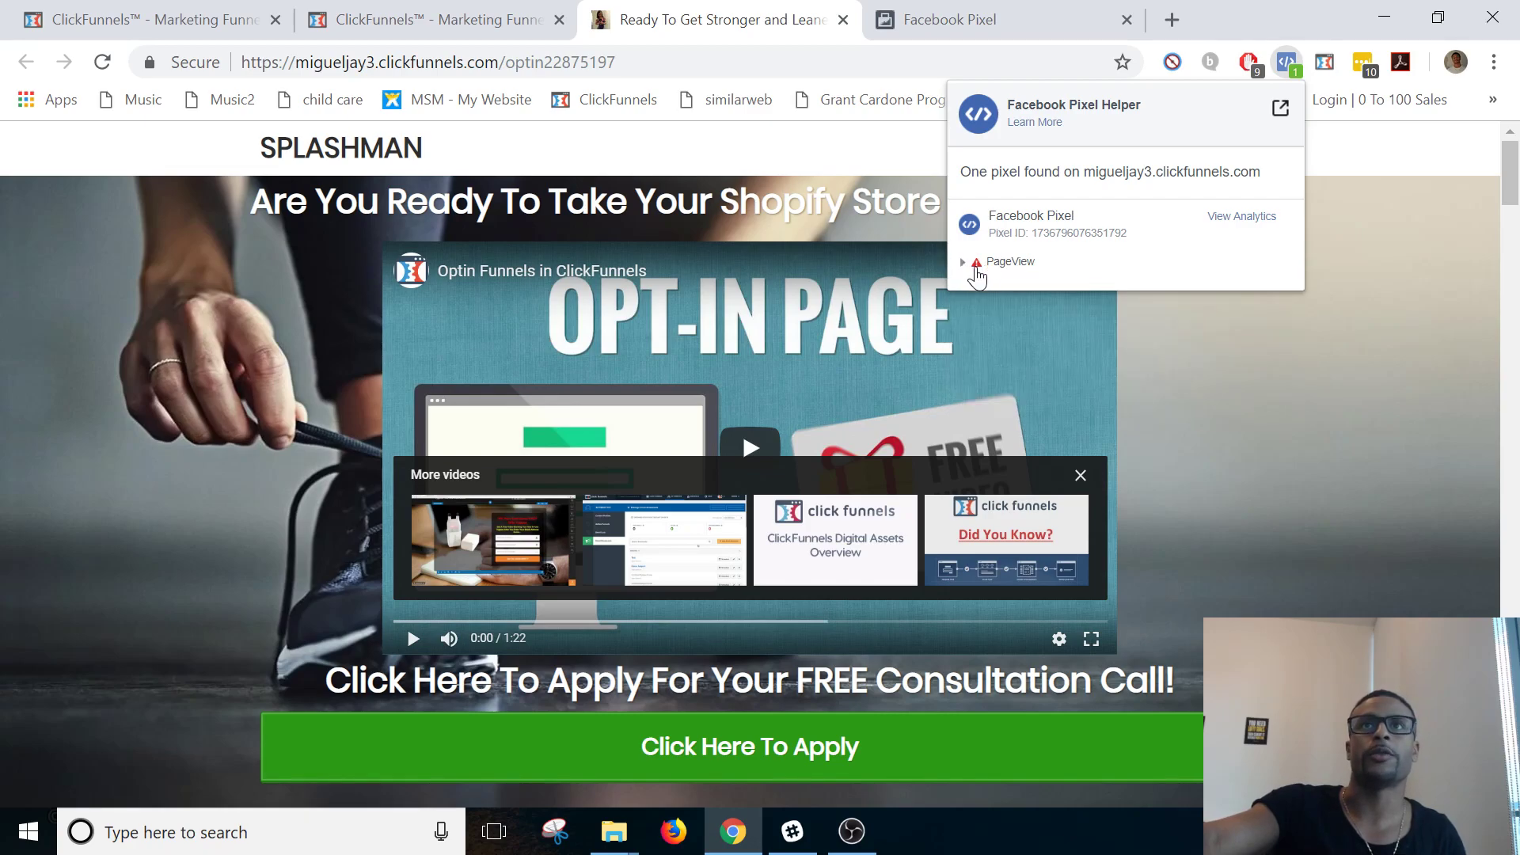
- Pause AdBlock on the live Optin page's site, reload the page and recheck the pixel with Facebook Pixel Helper
left_click(1251, 67)
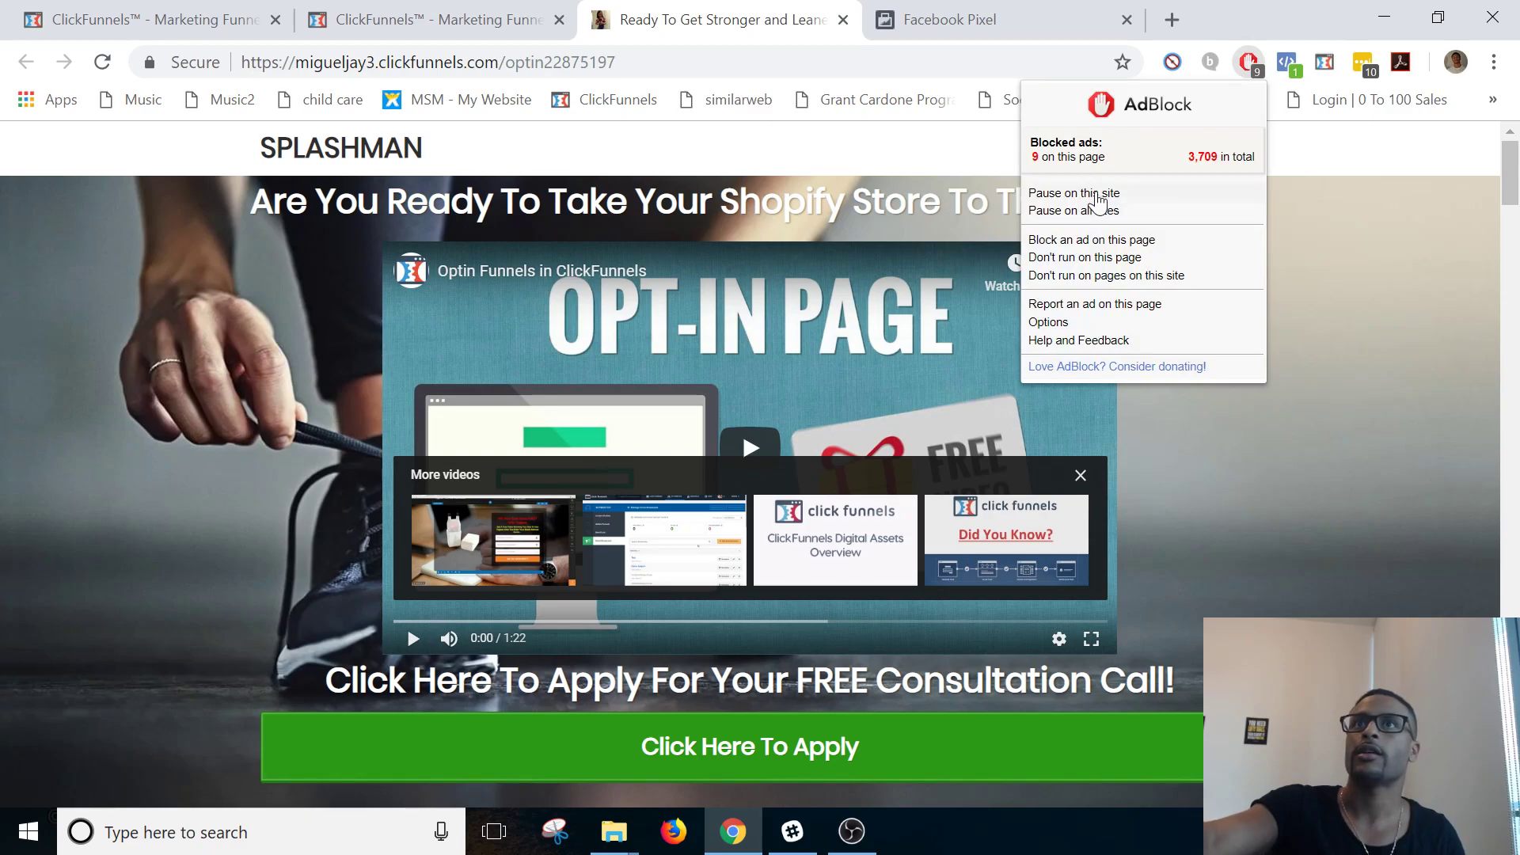
left_click(1096, 192)
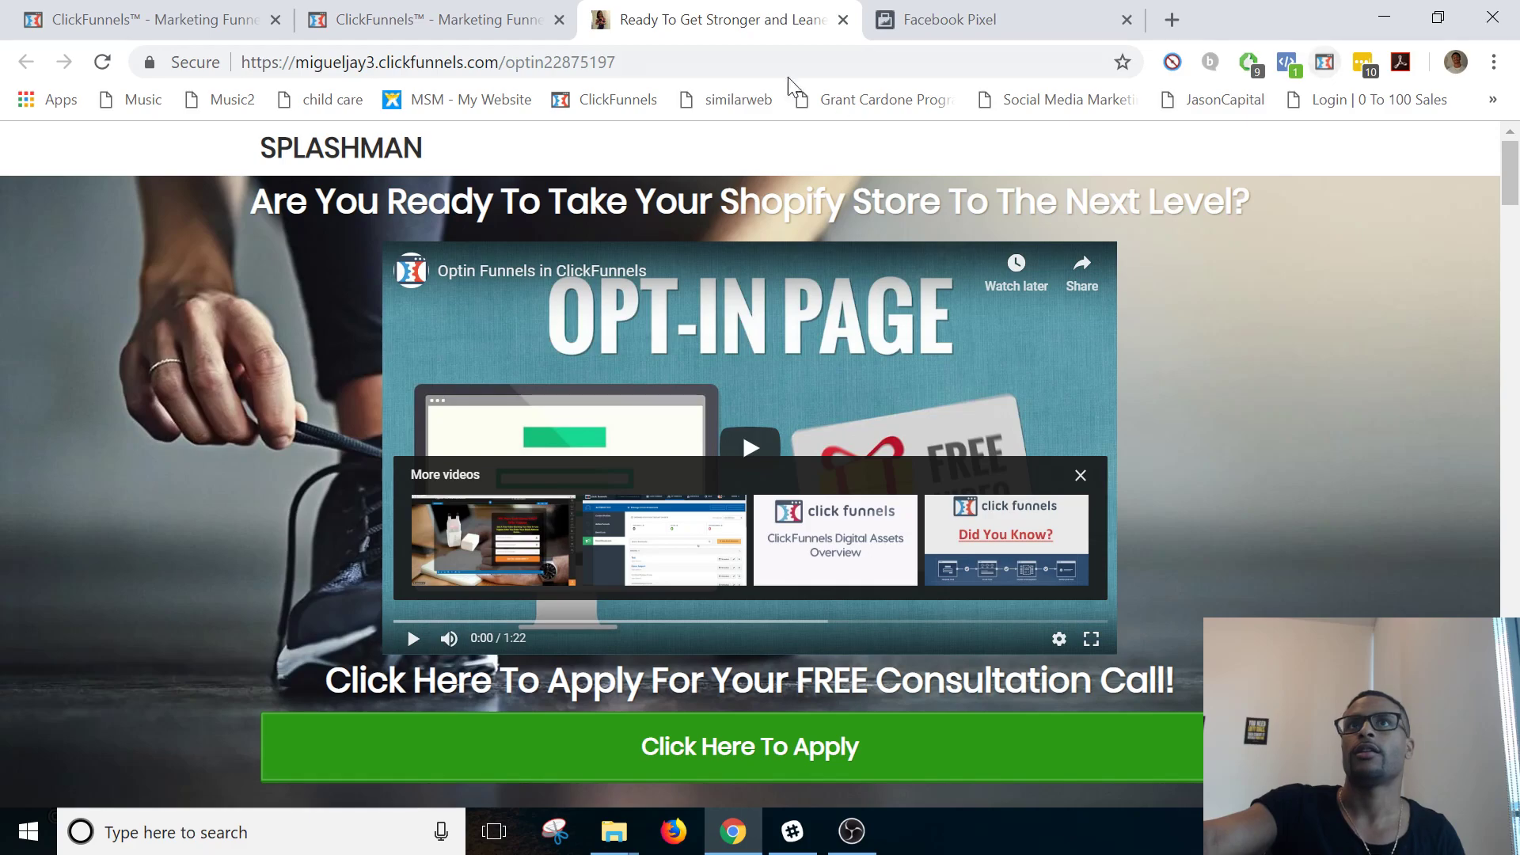
left_click(102, 62)
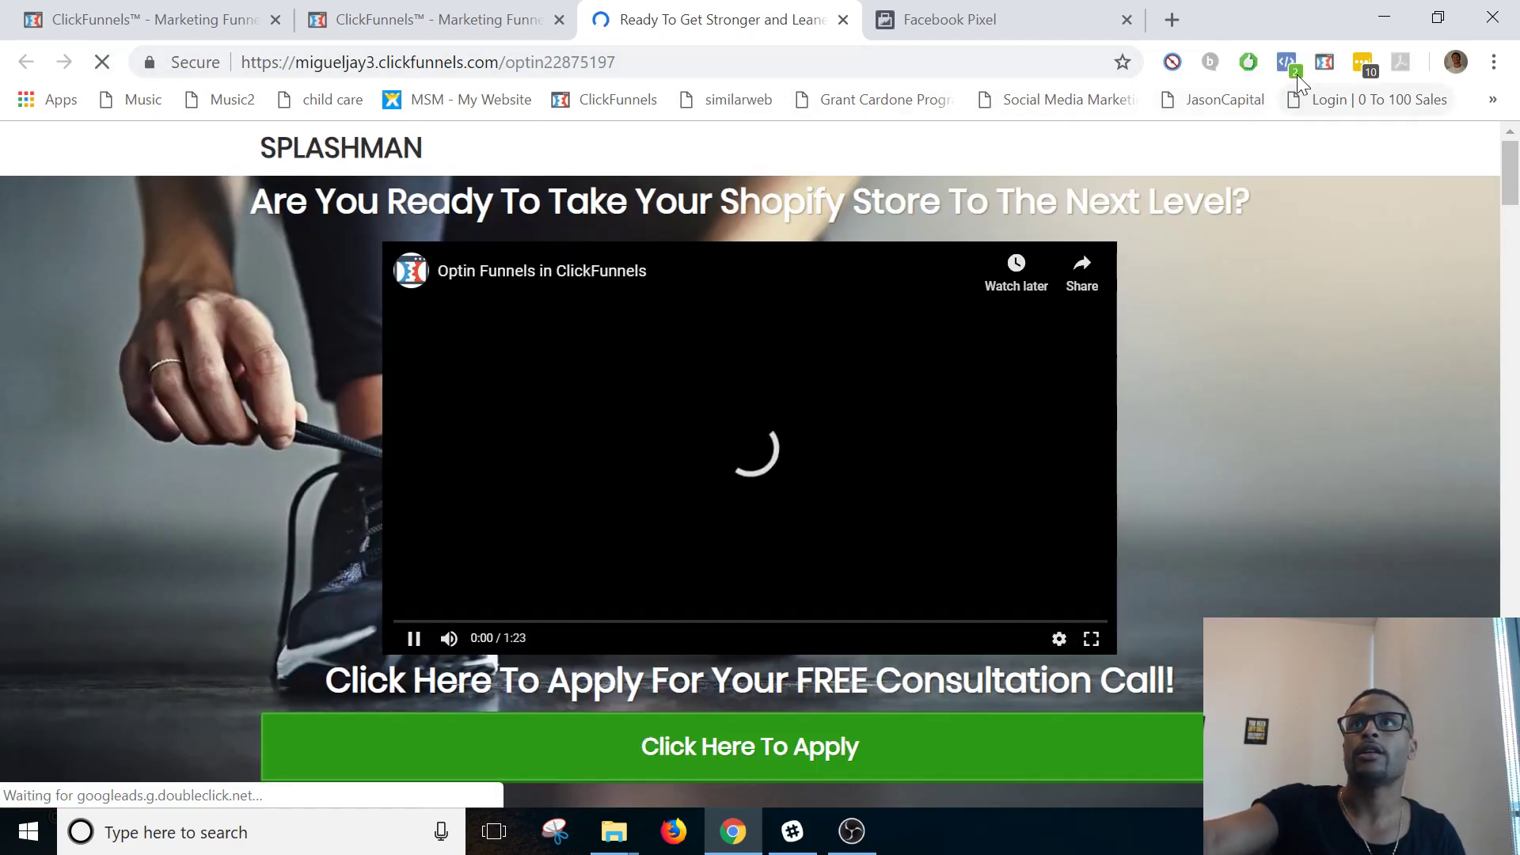
left_click(1287, 63)
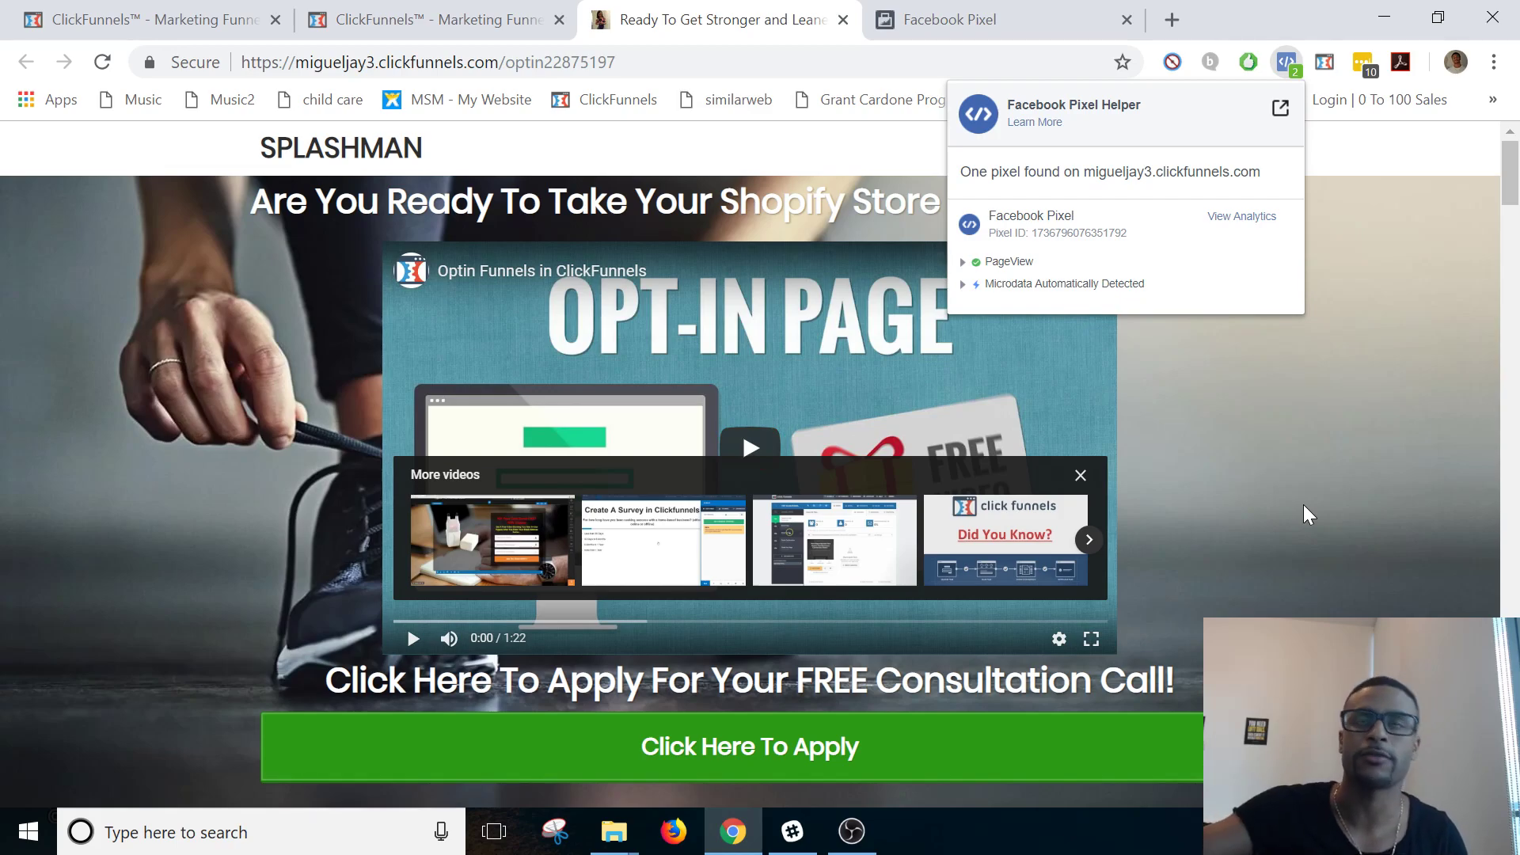
left_click(1296, 535)
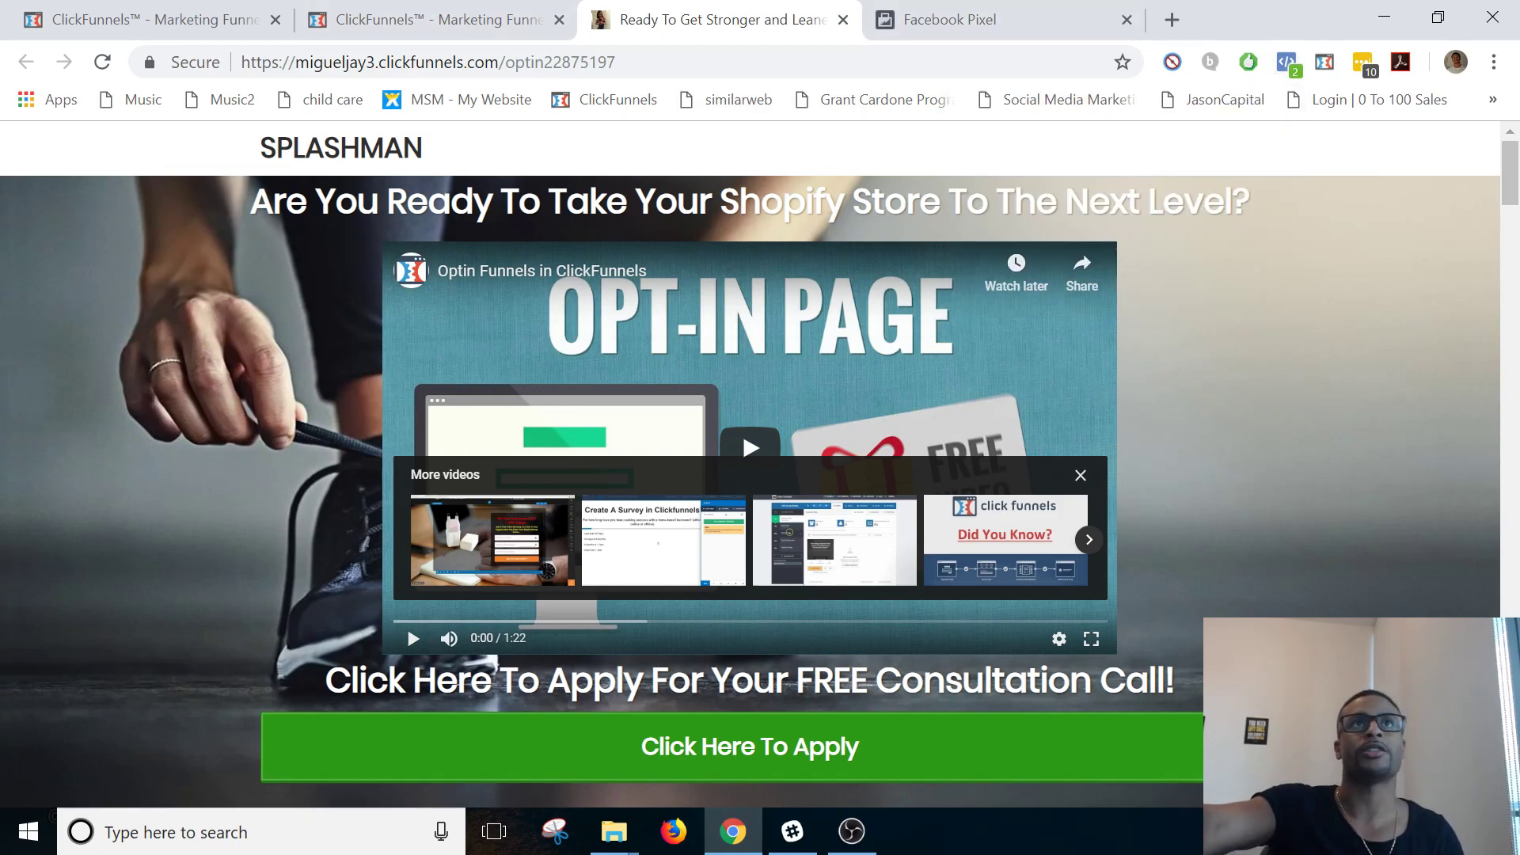
- Close the live Optin page and advance Facebook's pixel installation to the selection of events to track
left_click(461, 19)
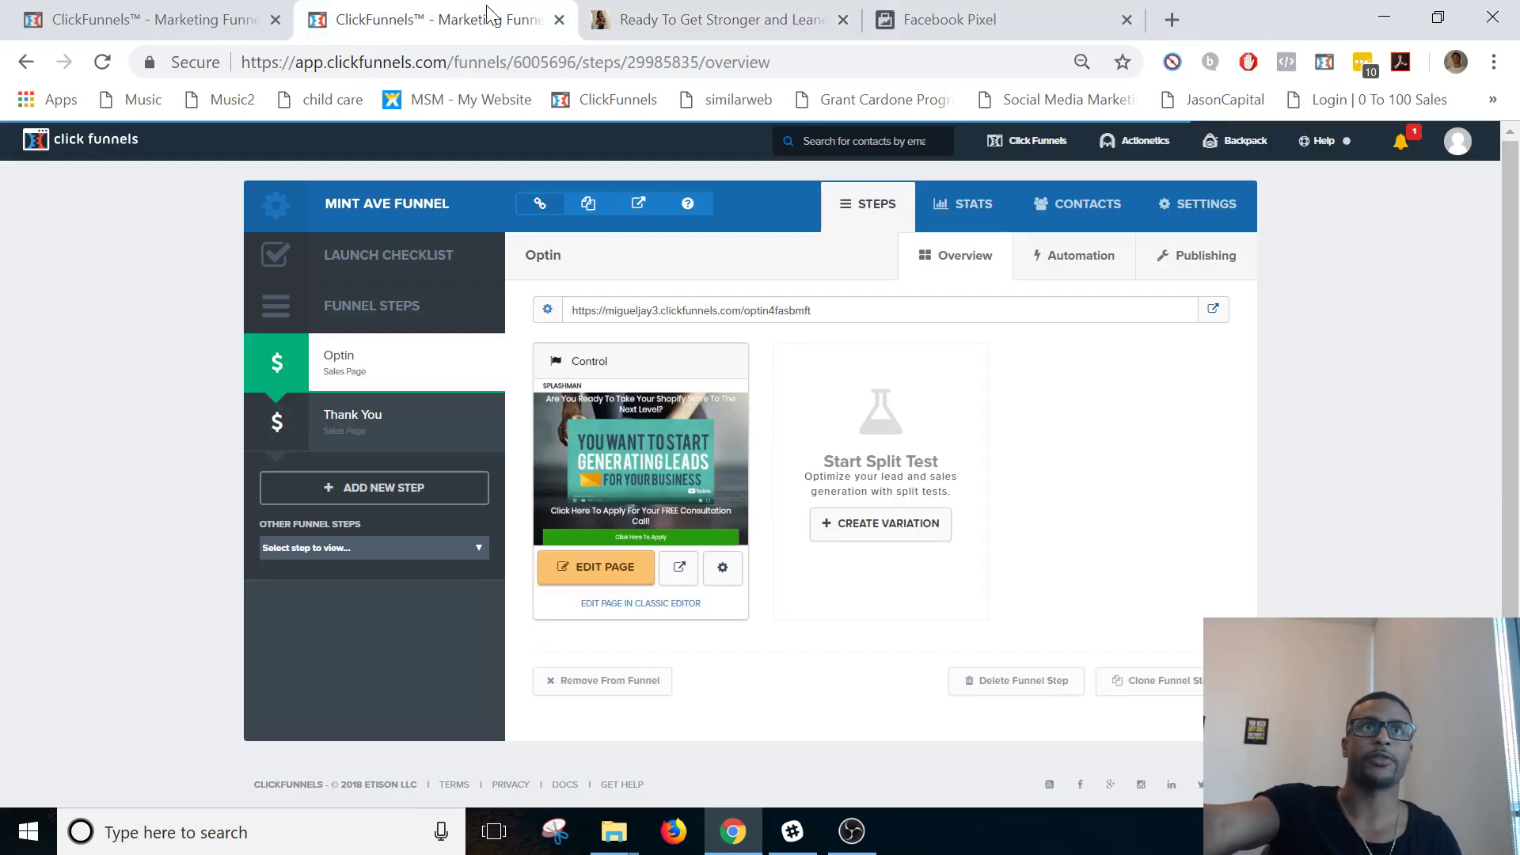
left_click(843, 19)
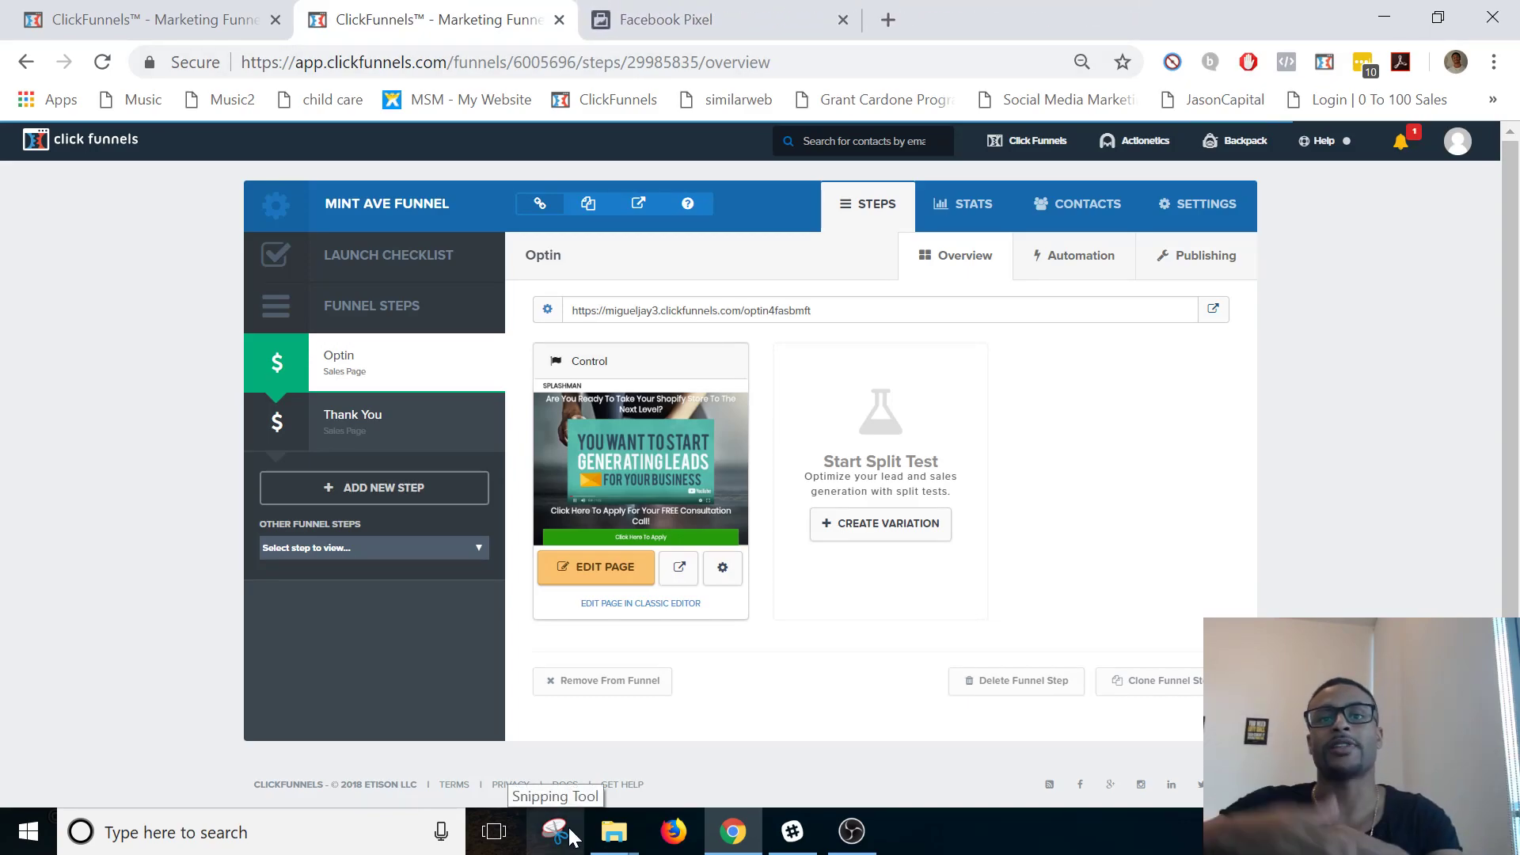
left_click(665, 19)
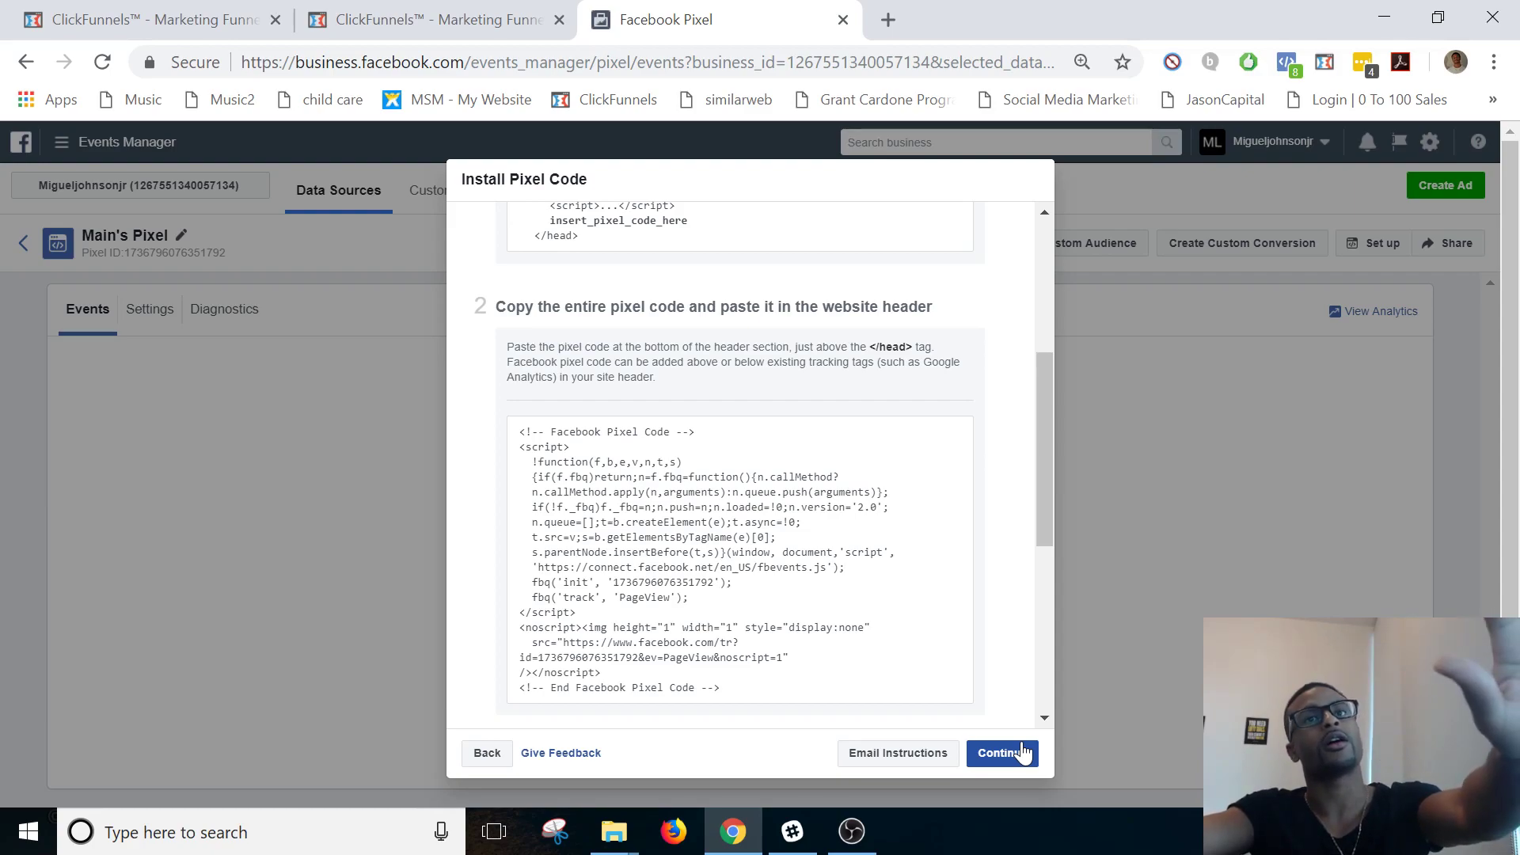
left_click(1021, 752)
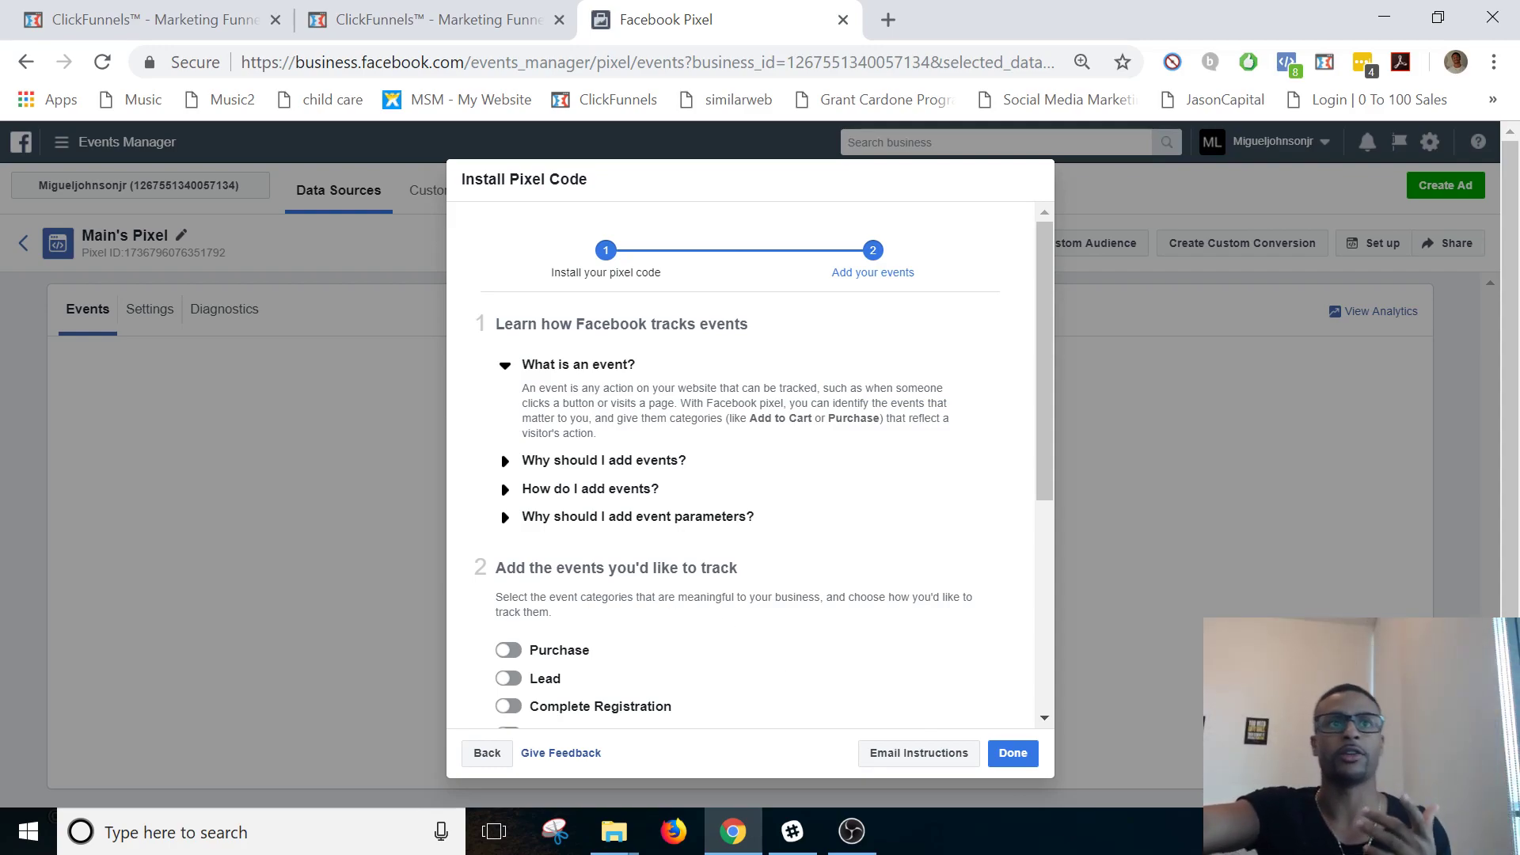
scroll(582, 549, "down", 1)
scroll(583, 549, "down", 2)
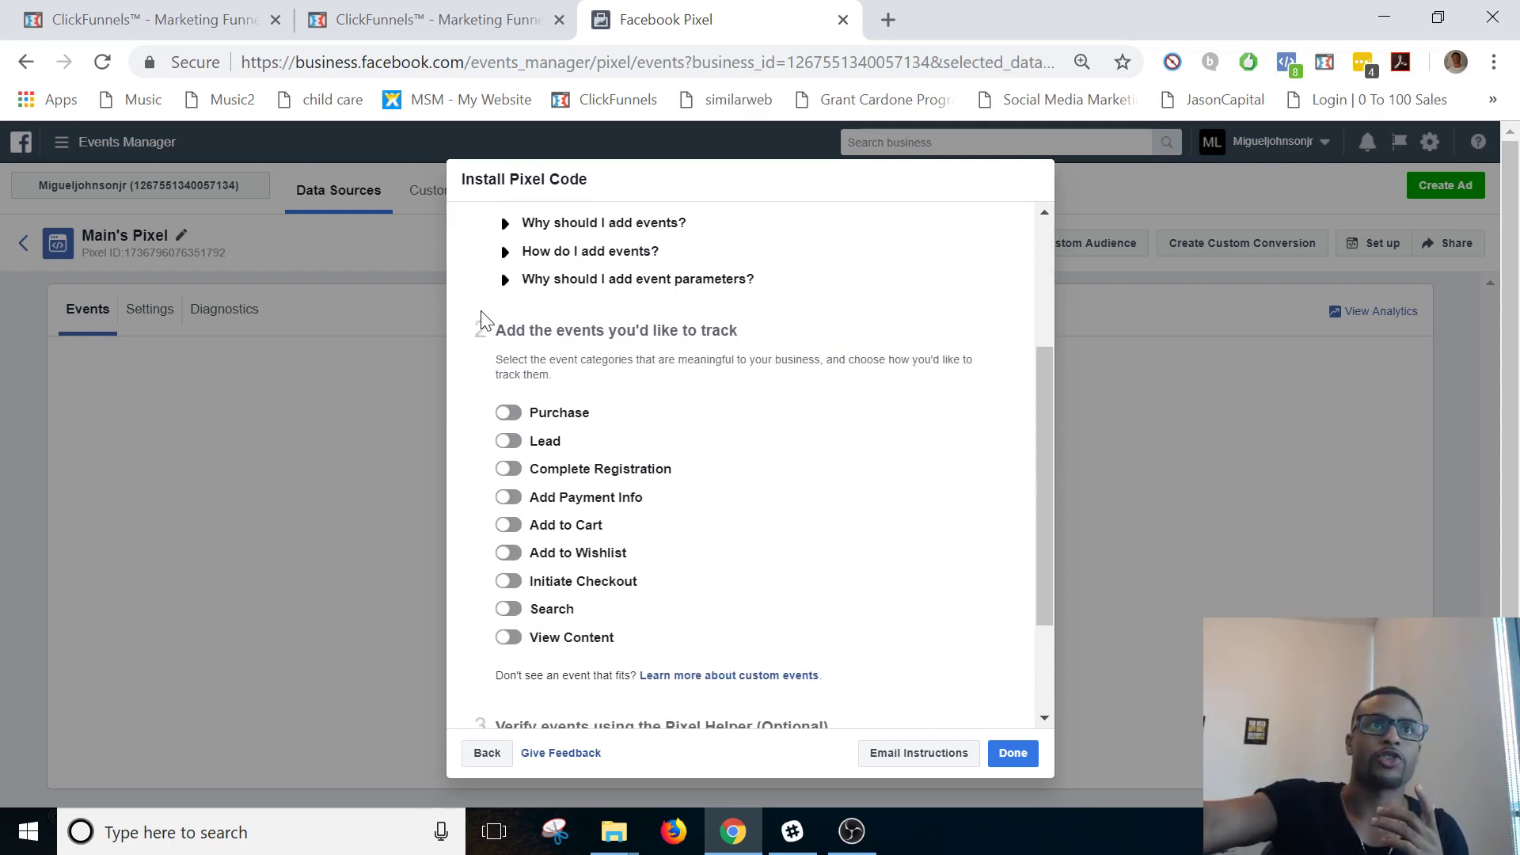
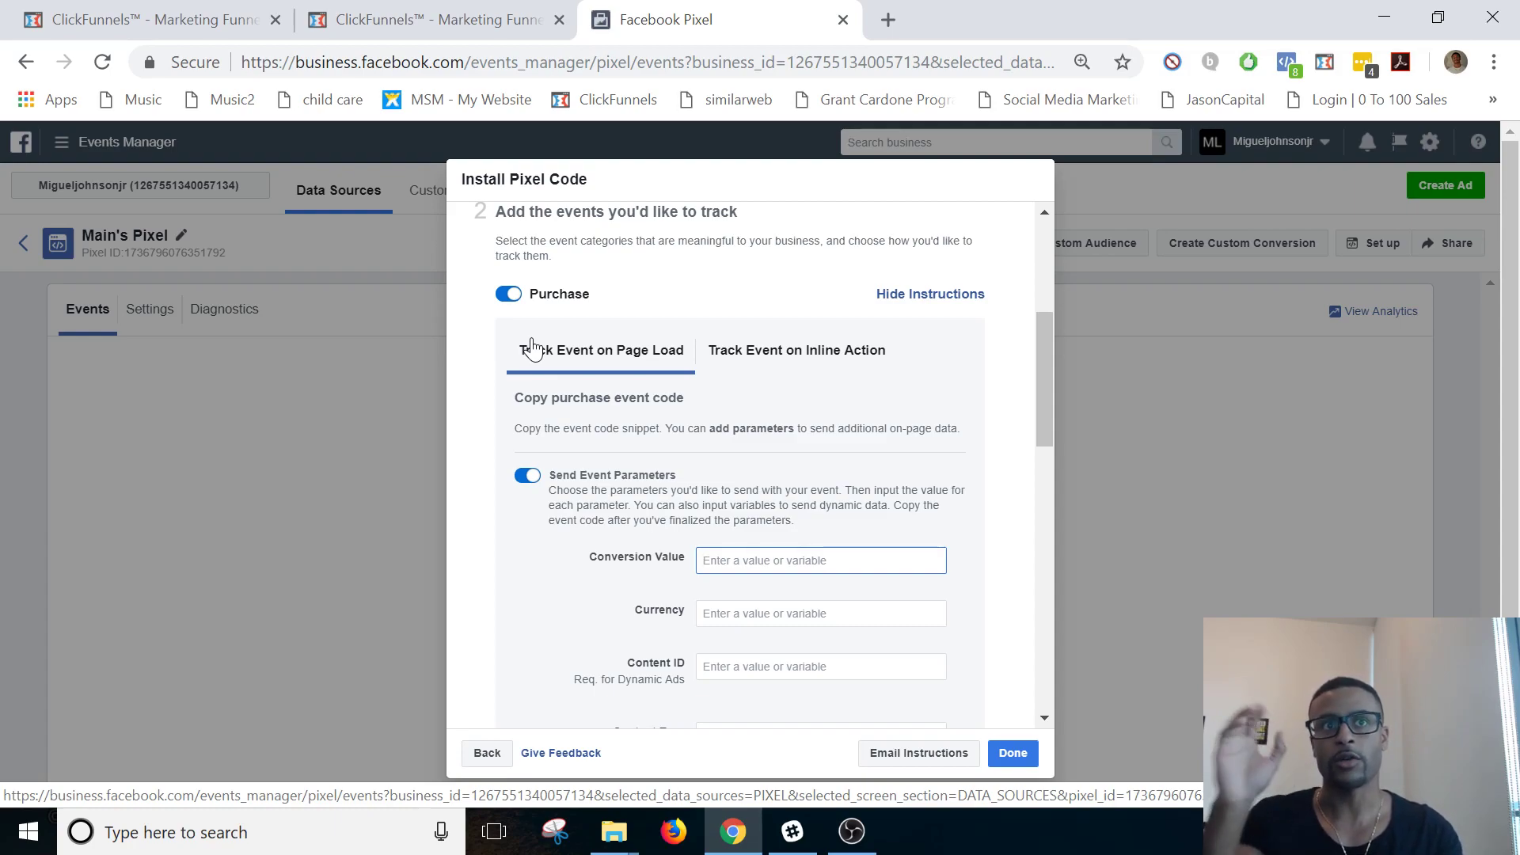
- Set the Purchase event's conversion value to 12 and currency to USD, and copy the event code
type("12")
left_click(788, 613)
type("USD")
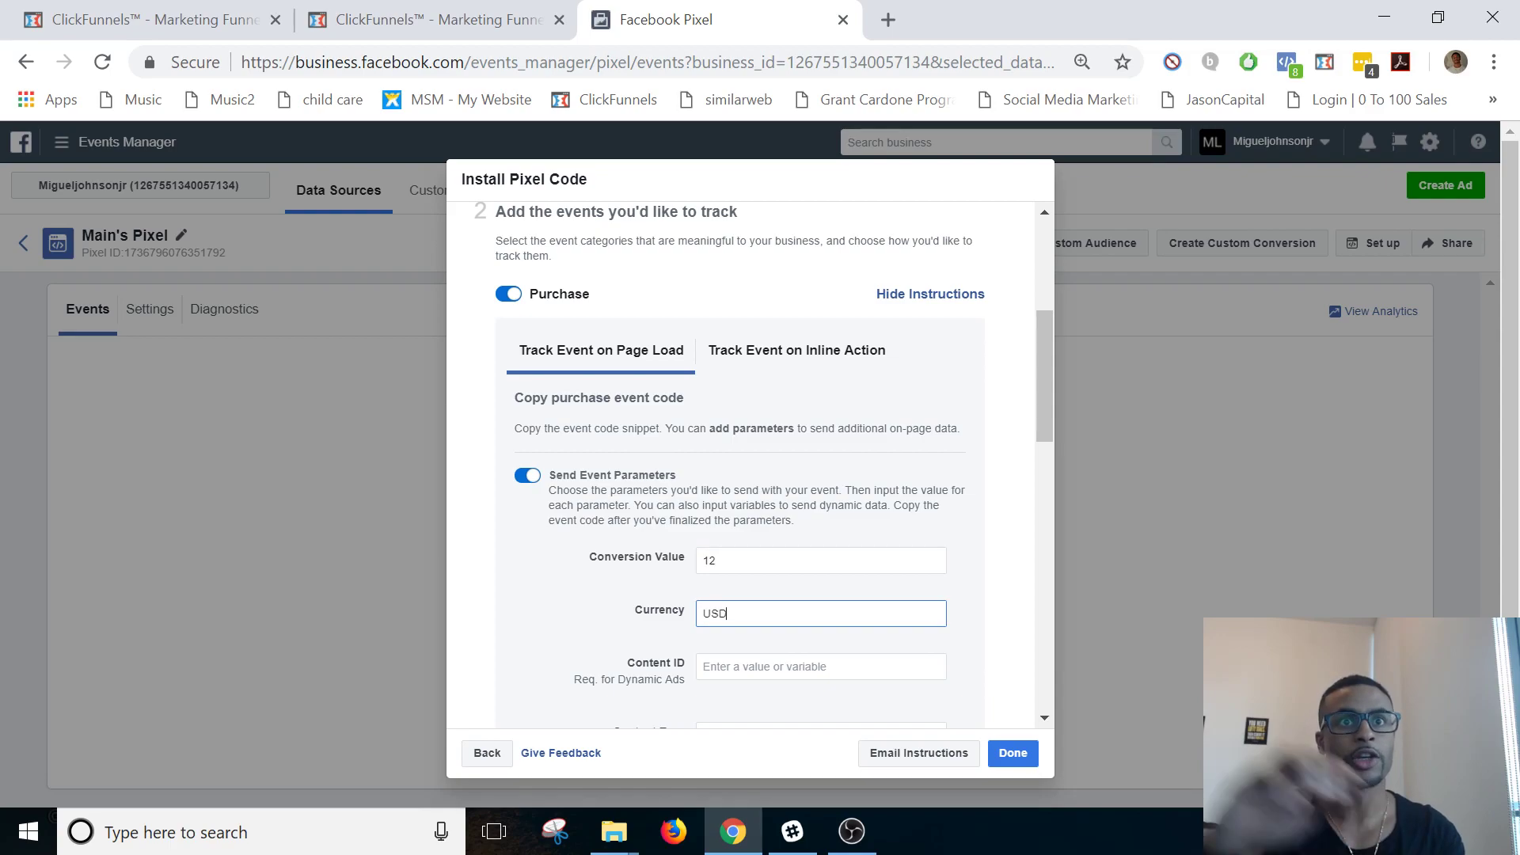
left_click_drag(726, 614, 685, 613)
triple_click(610, 583)
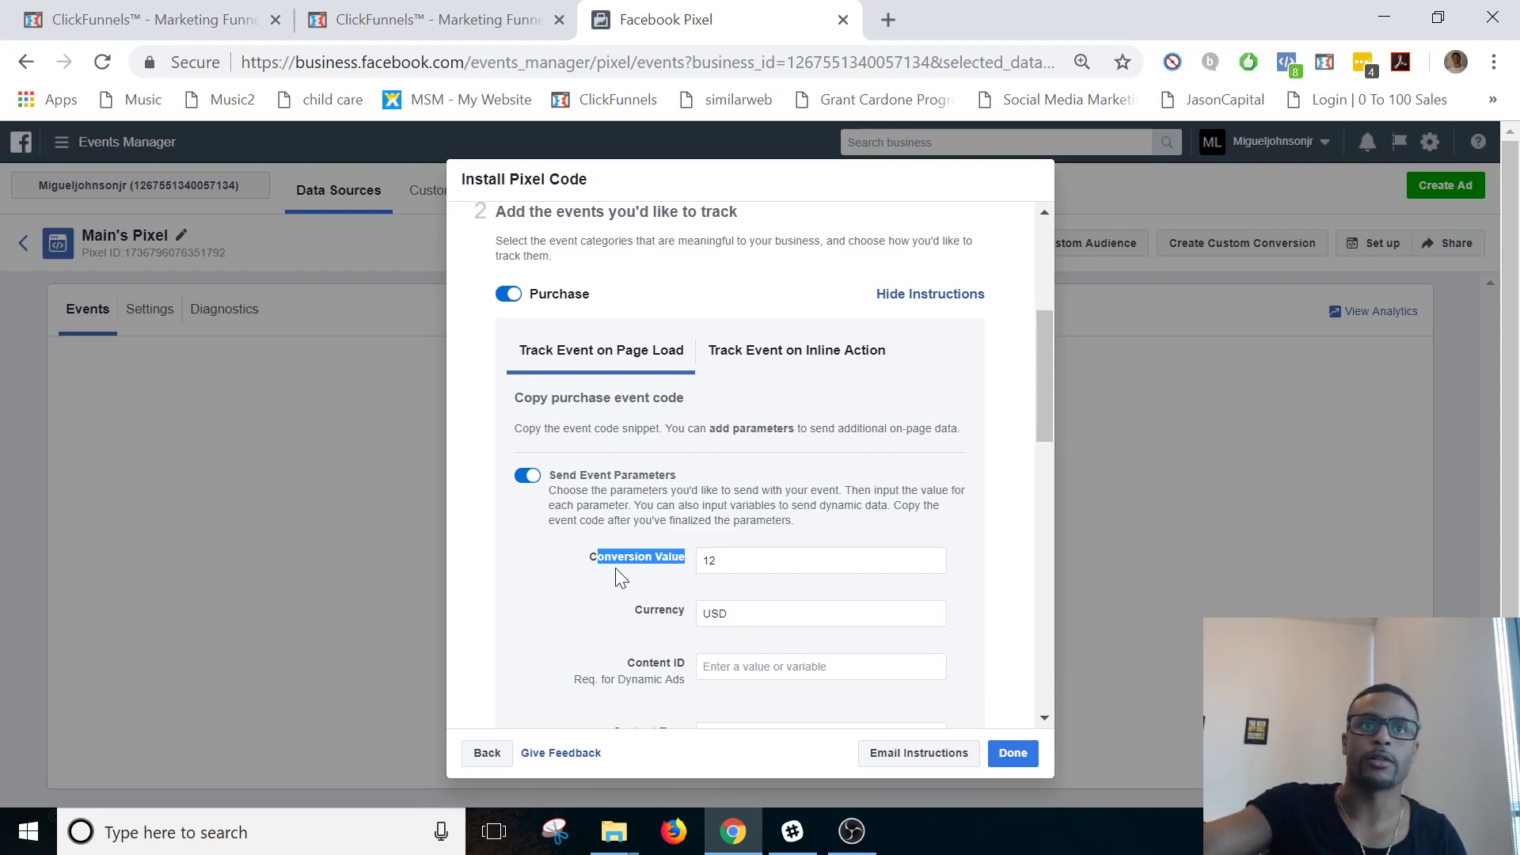
left_click(649, 592)
scroll(654, 592, "down", 5)
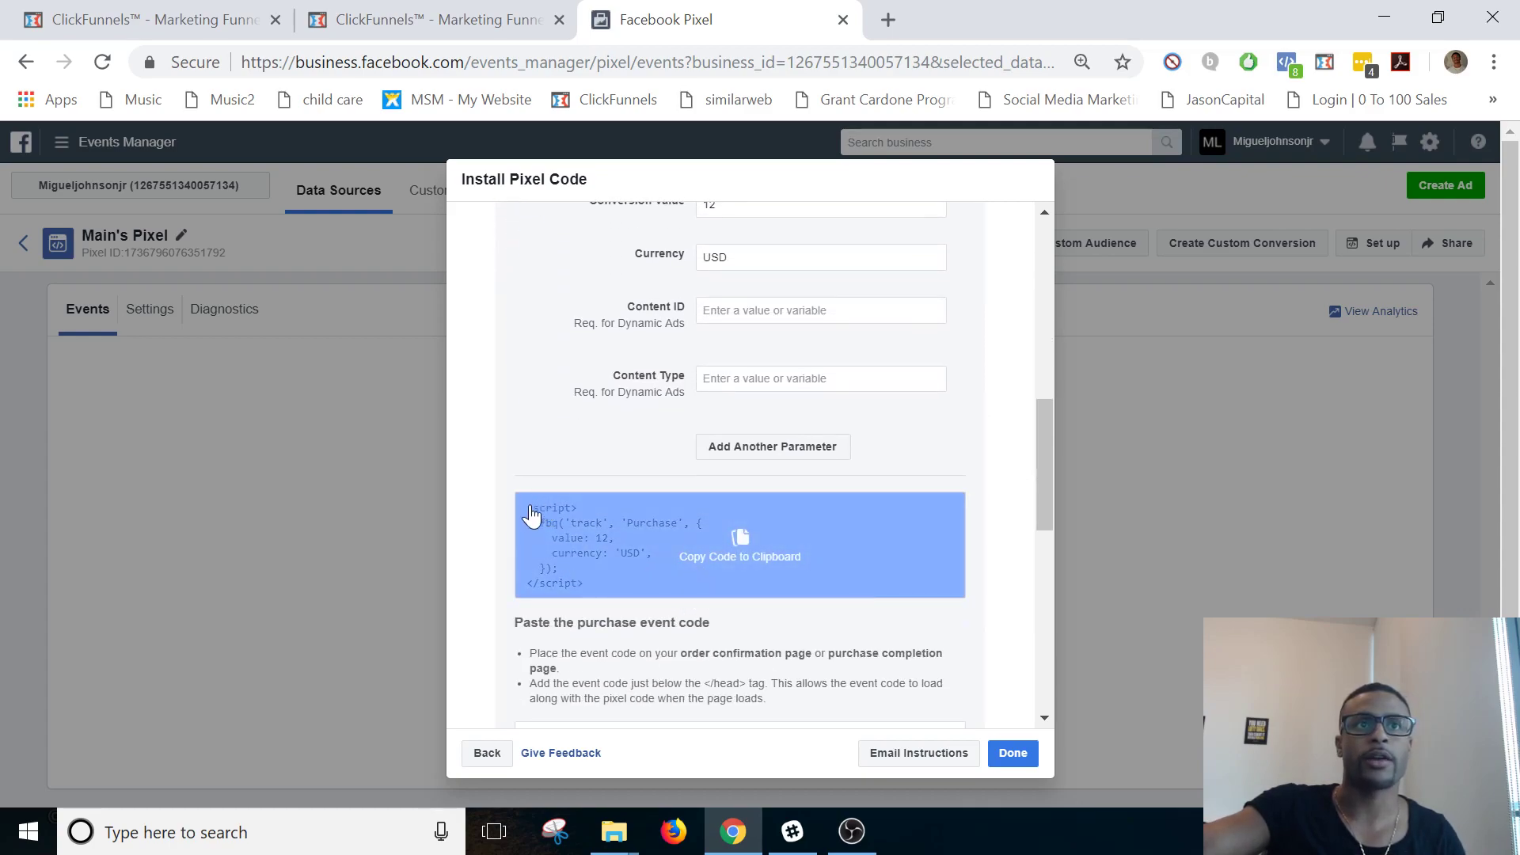
left_click(628, 546)
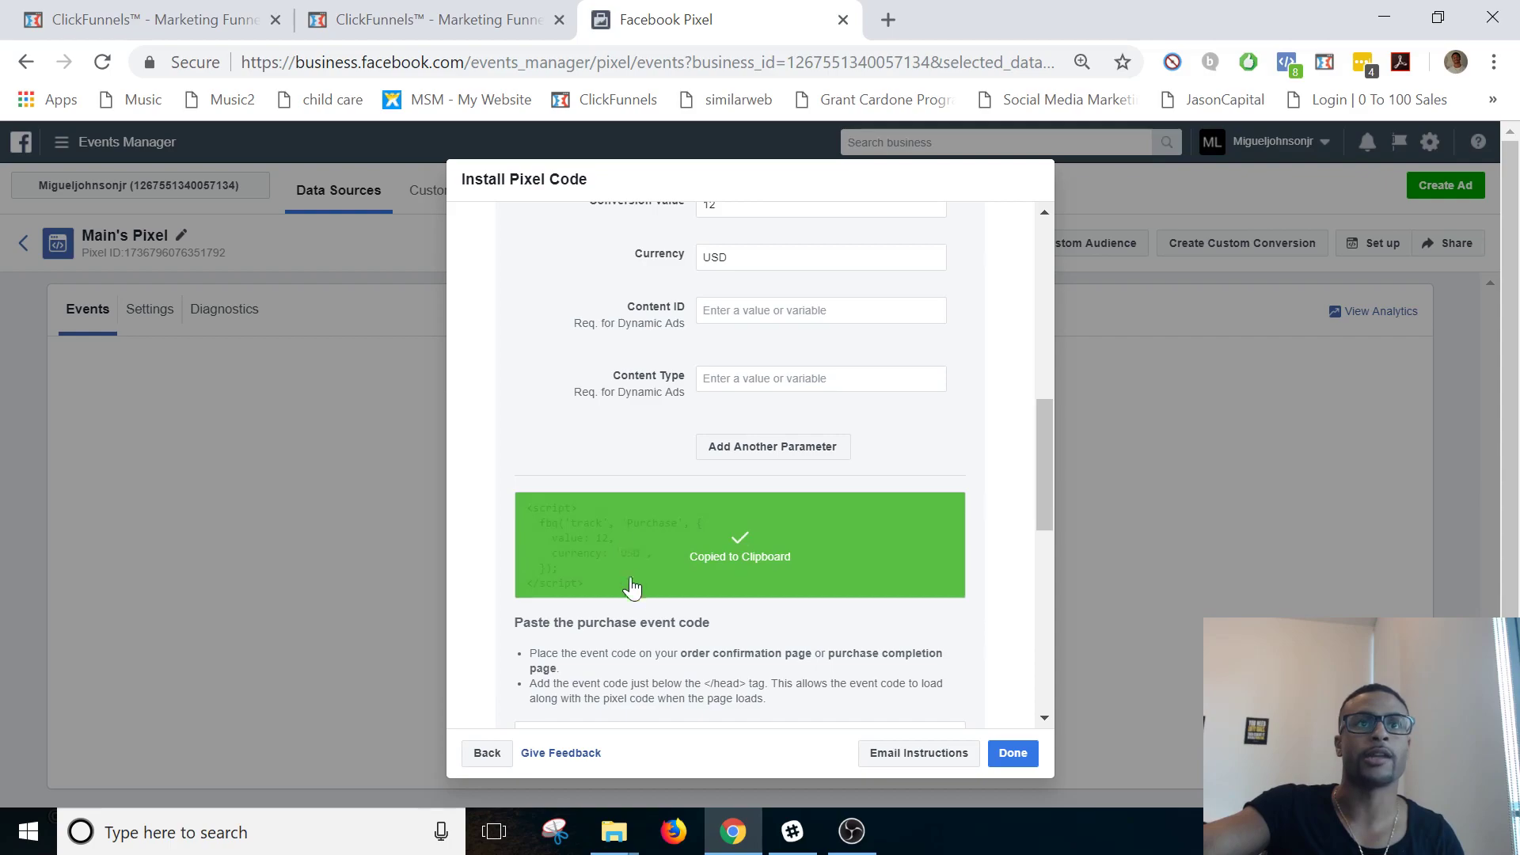
- Switch to ClickFunnels, paste the copied Purchase event code into the Optin page's header tracking code, and save the page
left_click(440, 4)
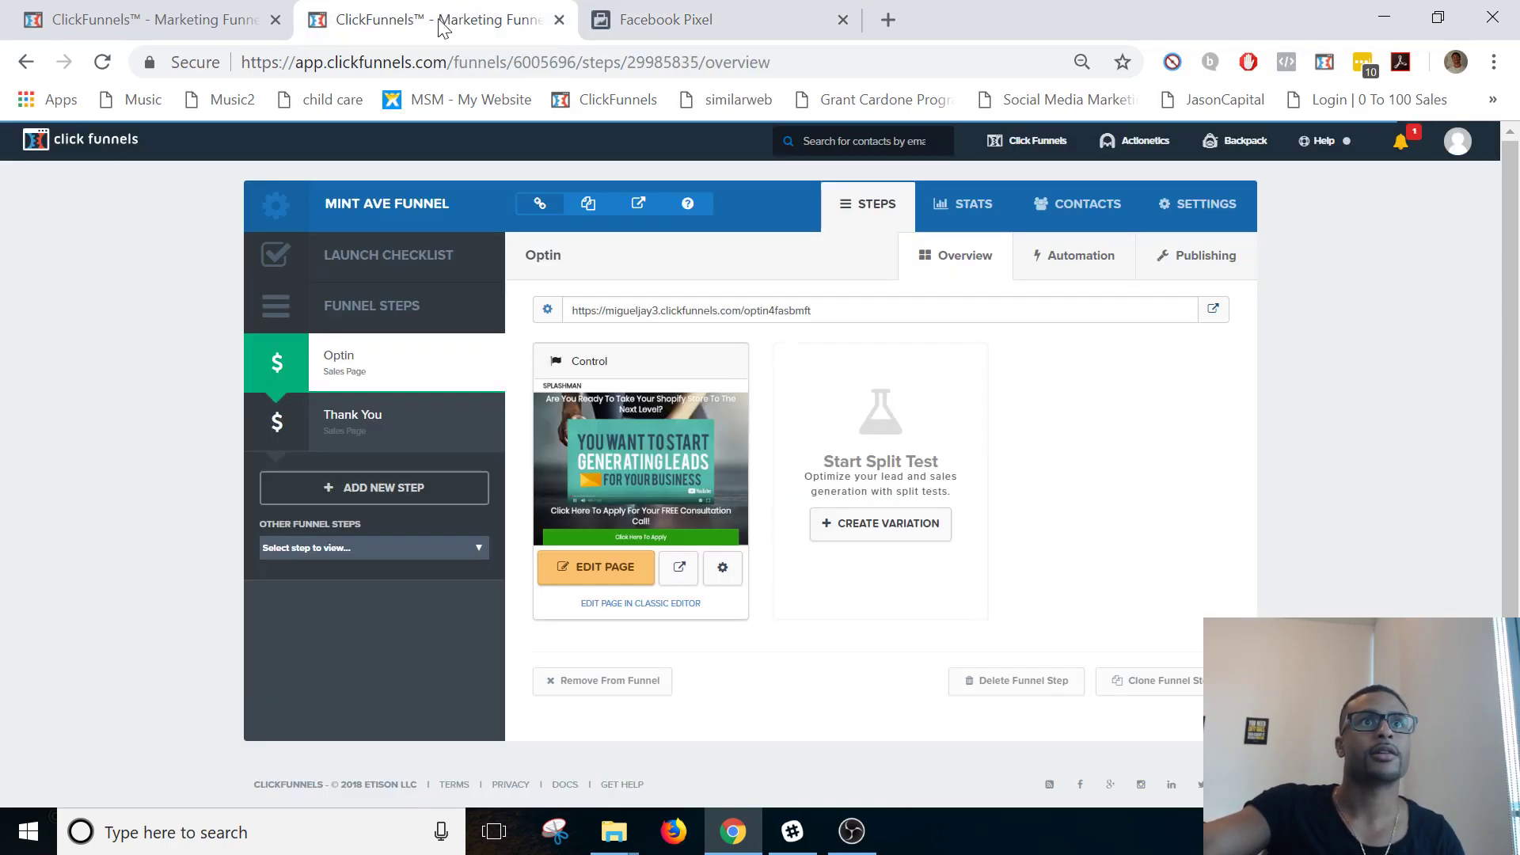
left_click(600, 570)
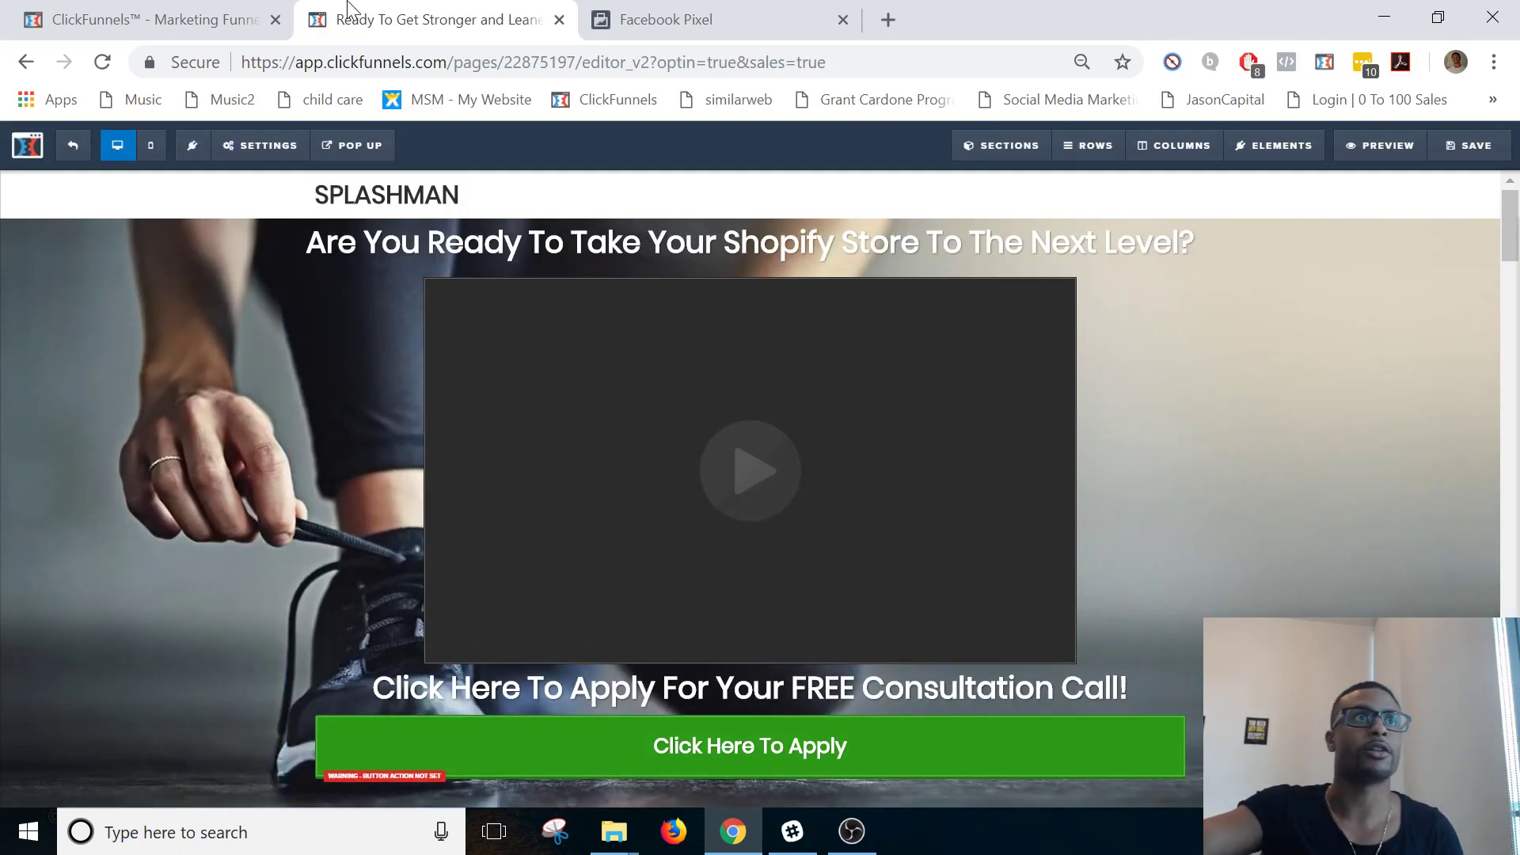
mouse_move(259, 152)
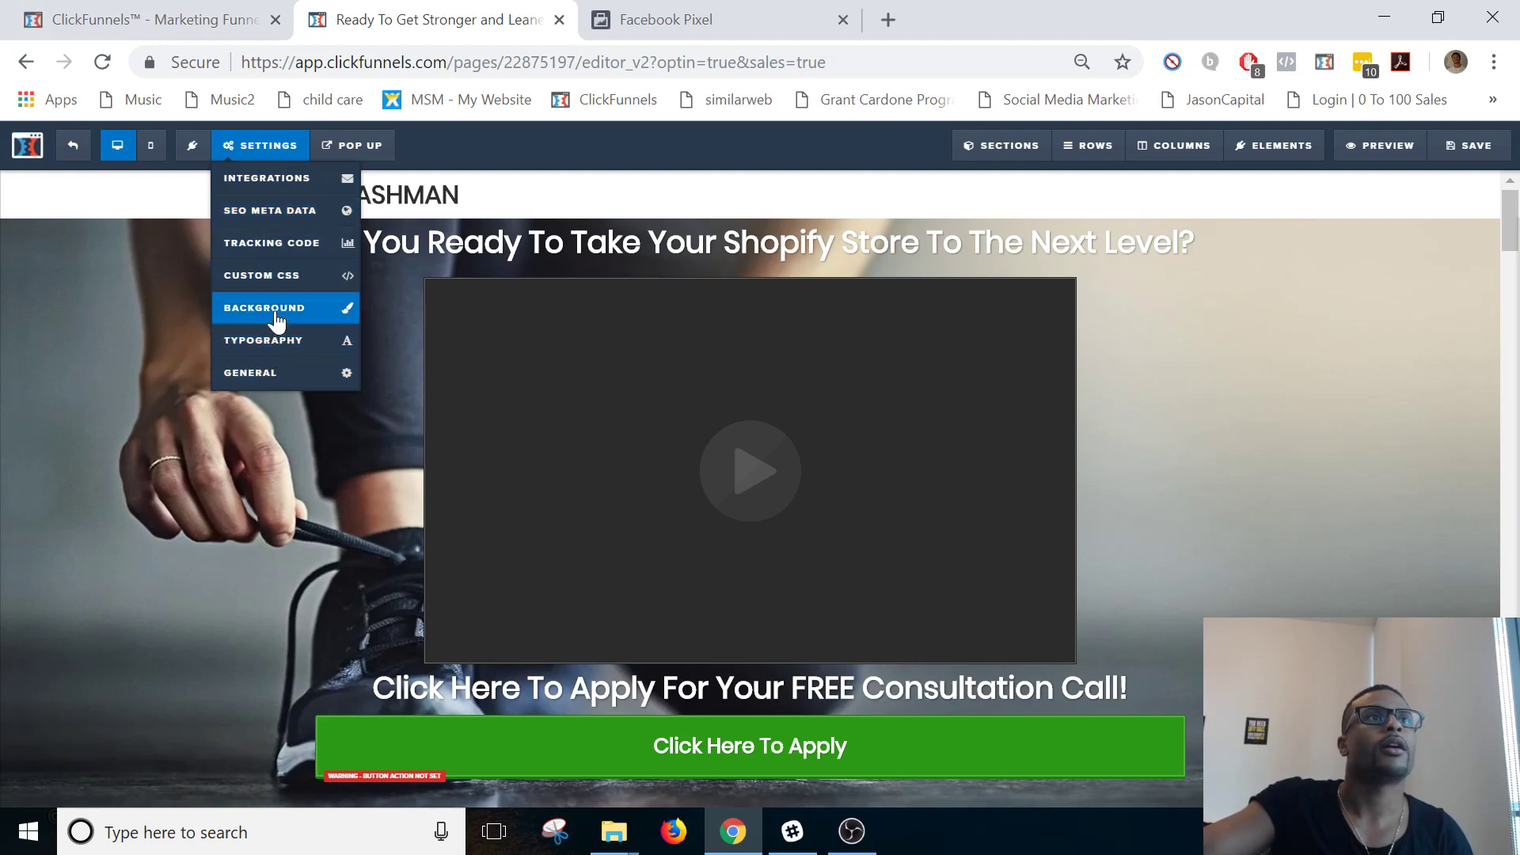
left_click(239, 245)
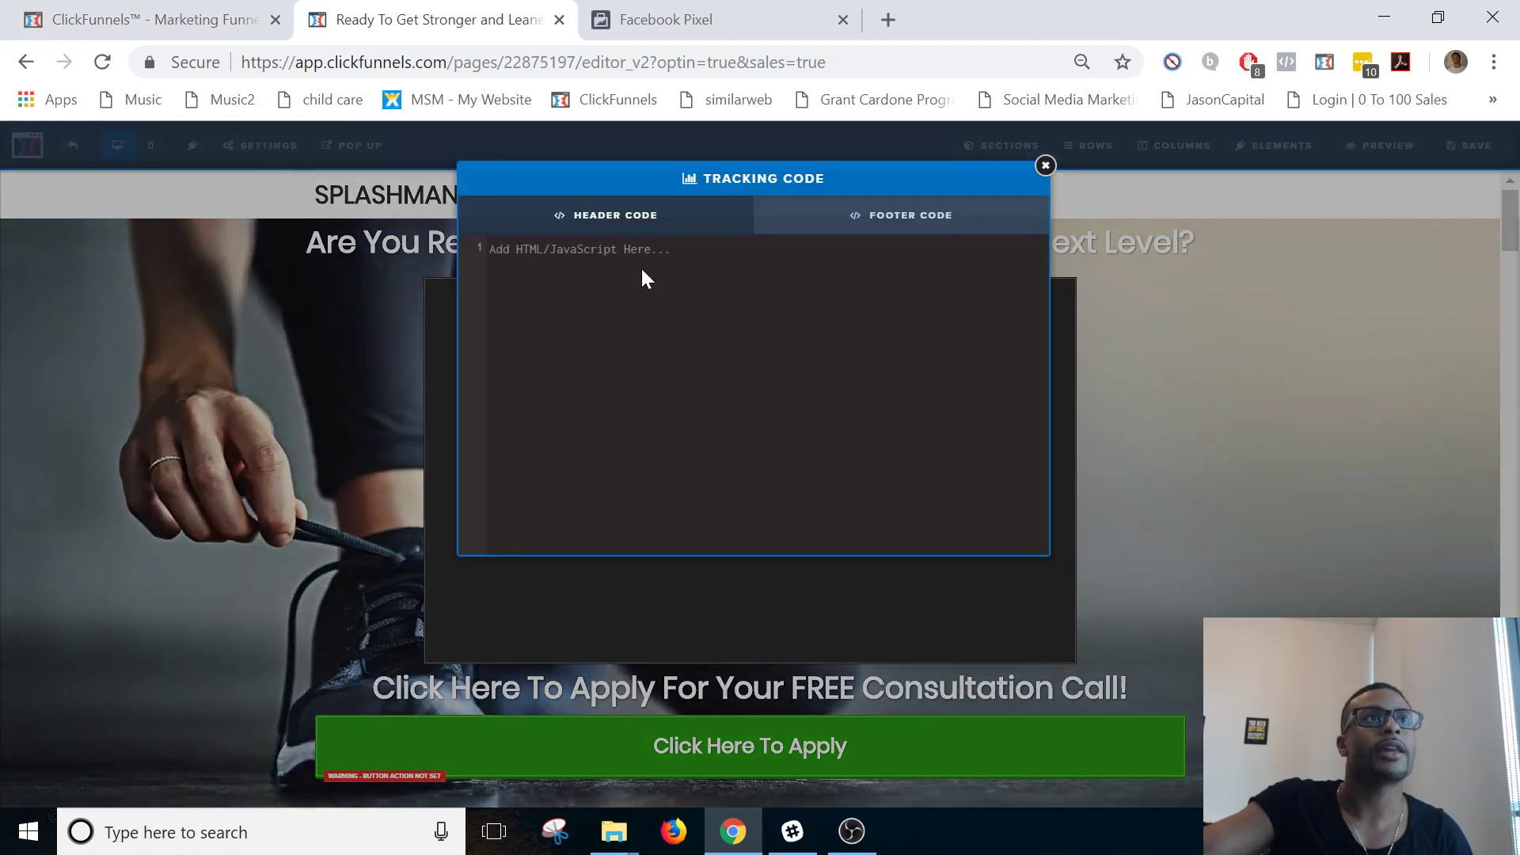
left_click(700, 250)
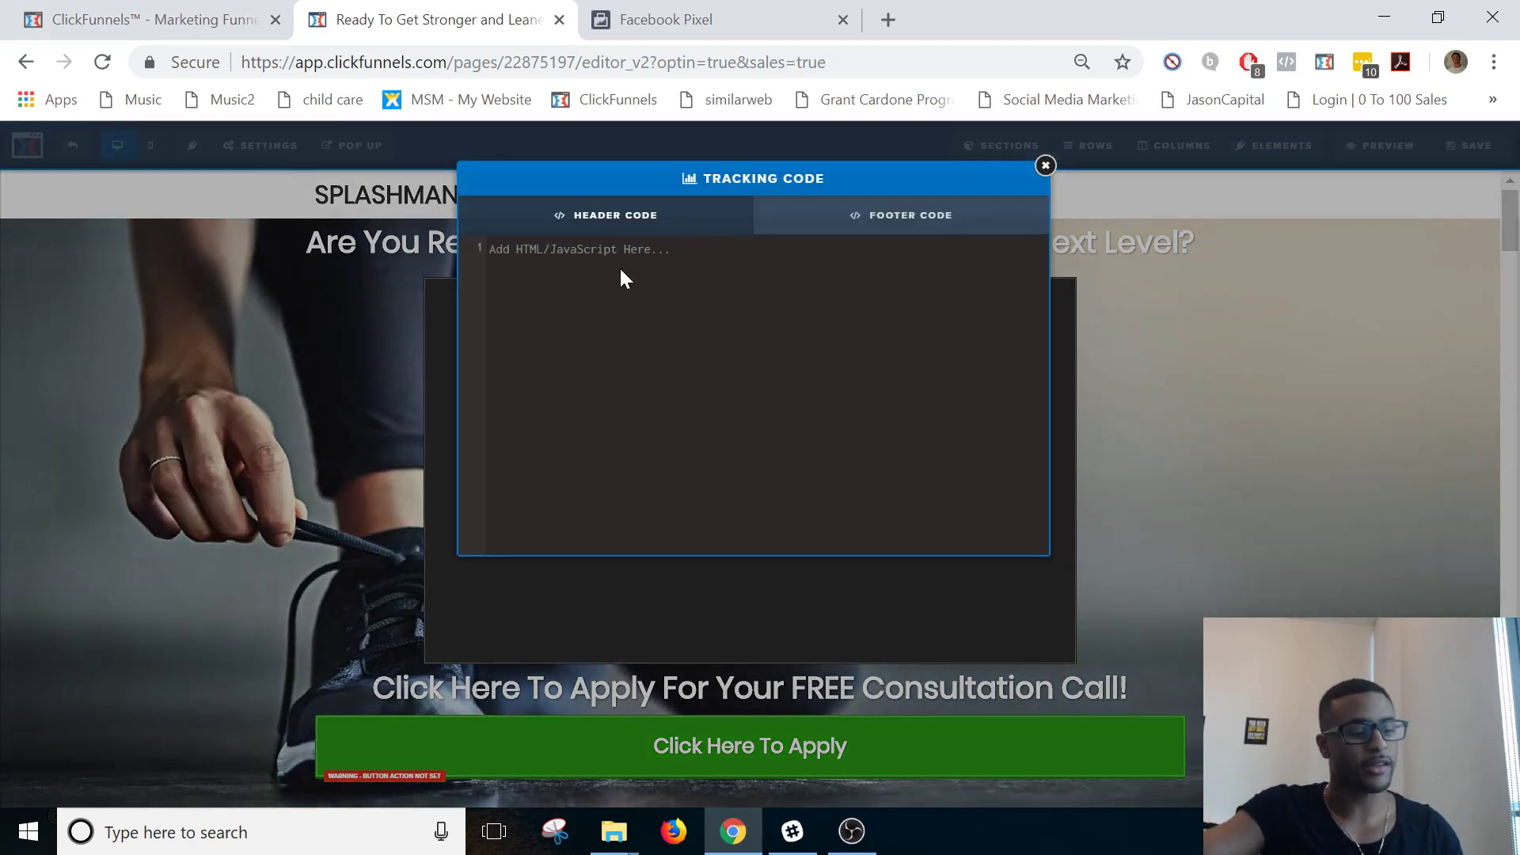
key("ctrl+v")
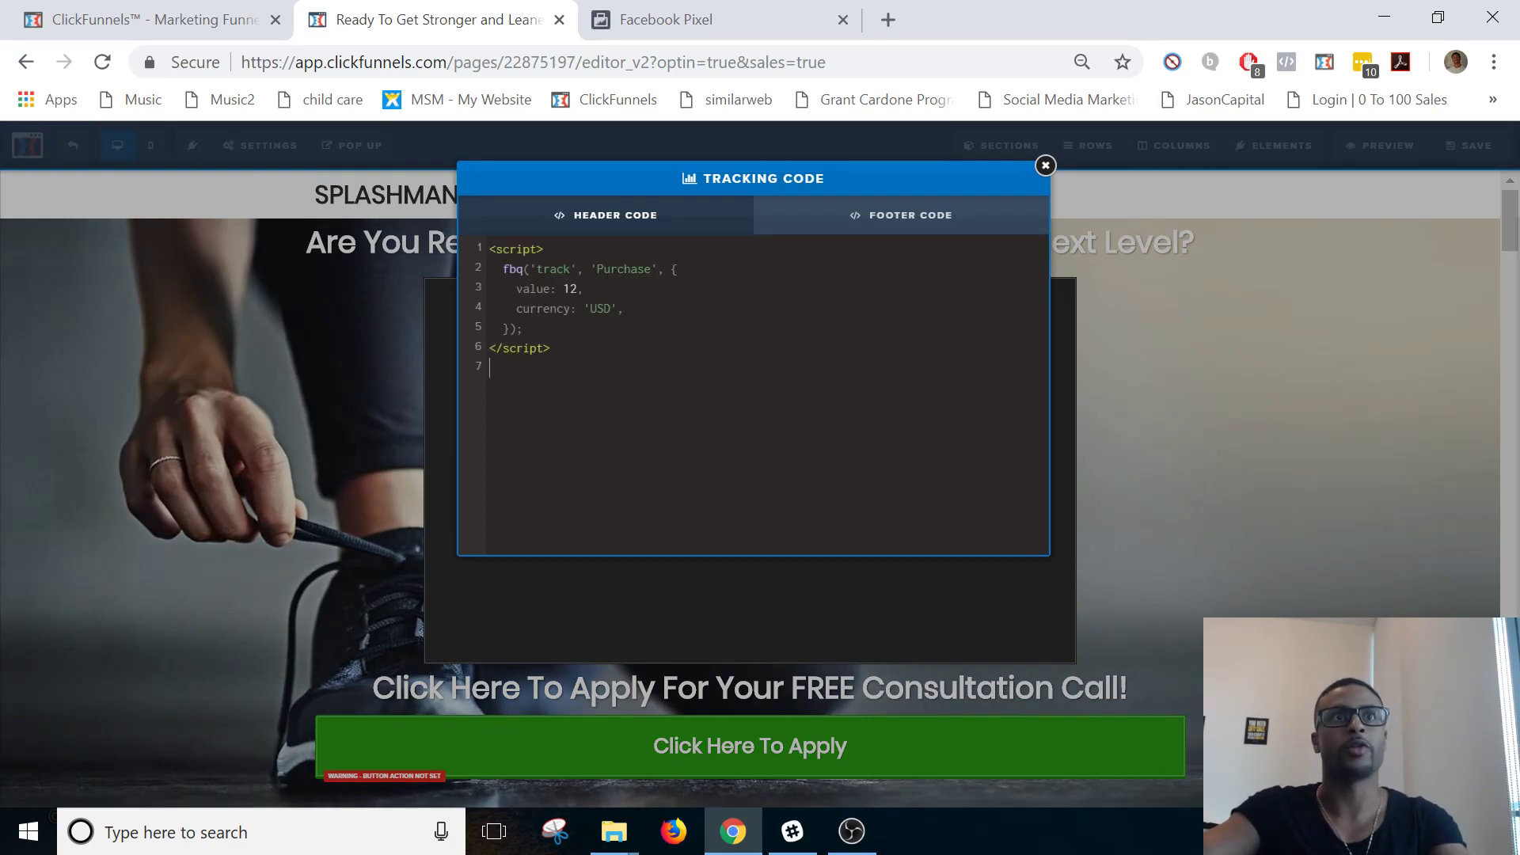
left_click(1044, 164)
left_click(1453, 155)
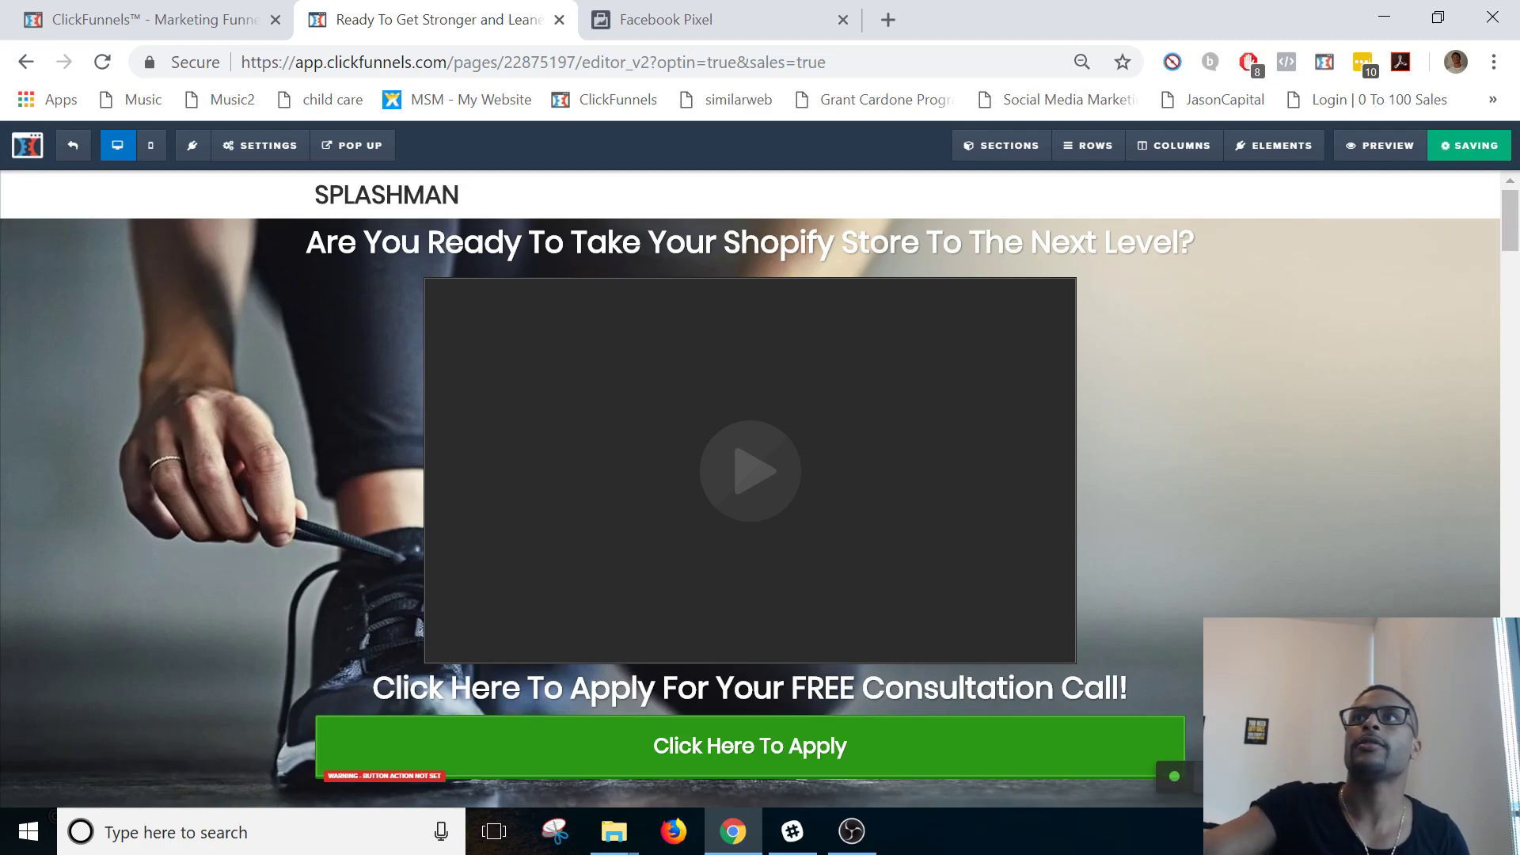
- Exit the page editor, open the live Optin page and check its events with Facebook Pixel Helper before and after reloading
left_click(79, 144)
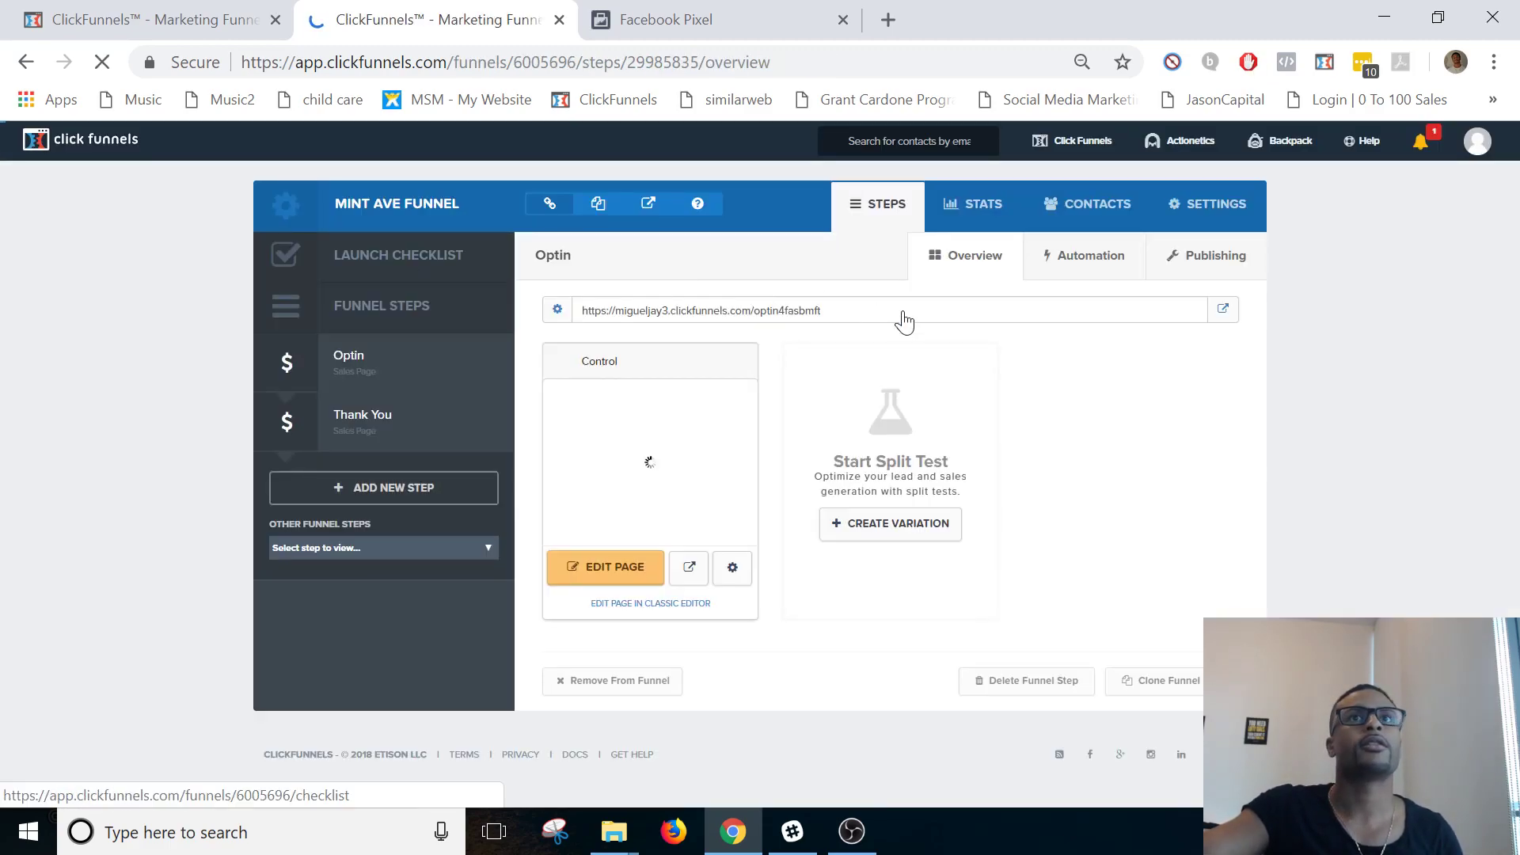
left_click(1213, 310)
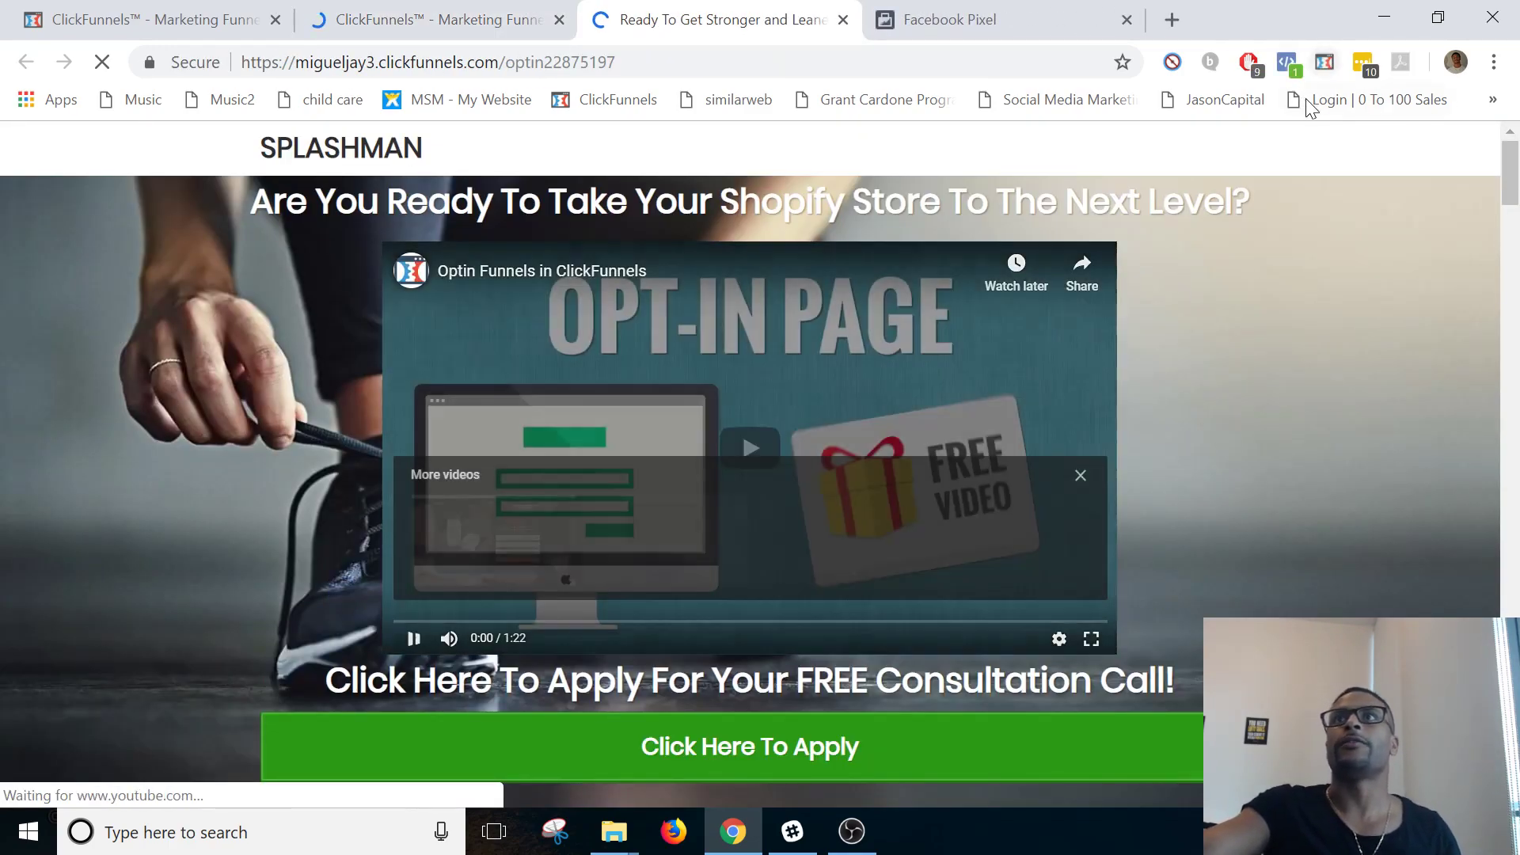
left_click(1290, 62)
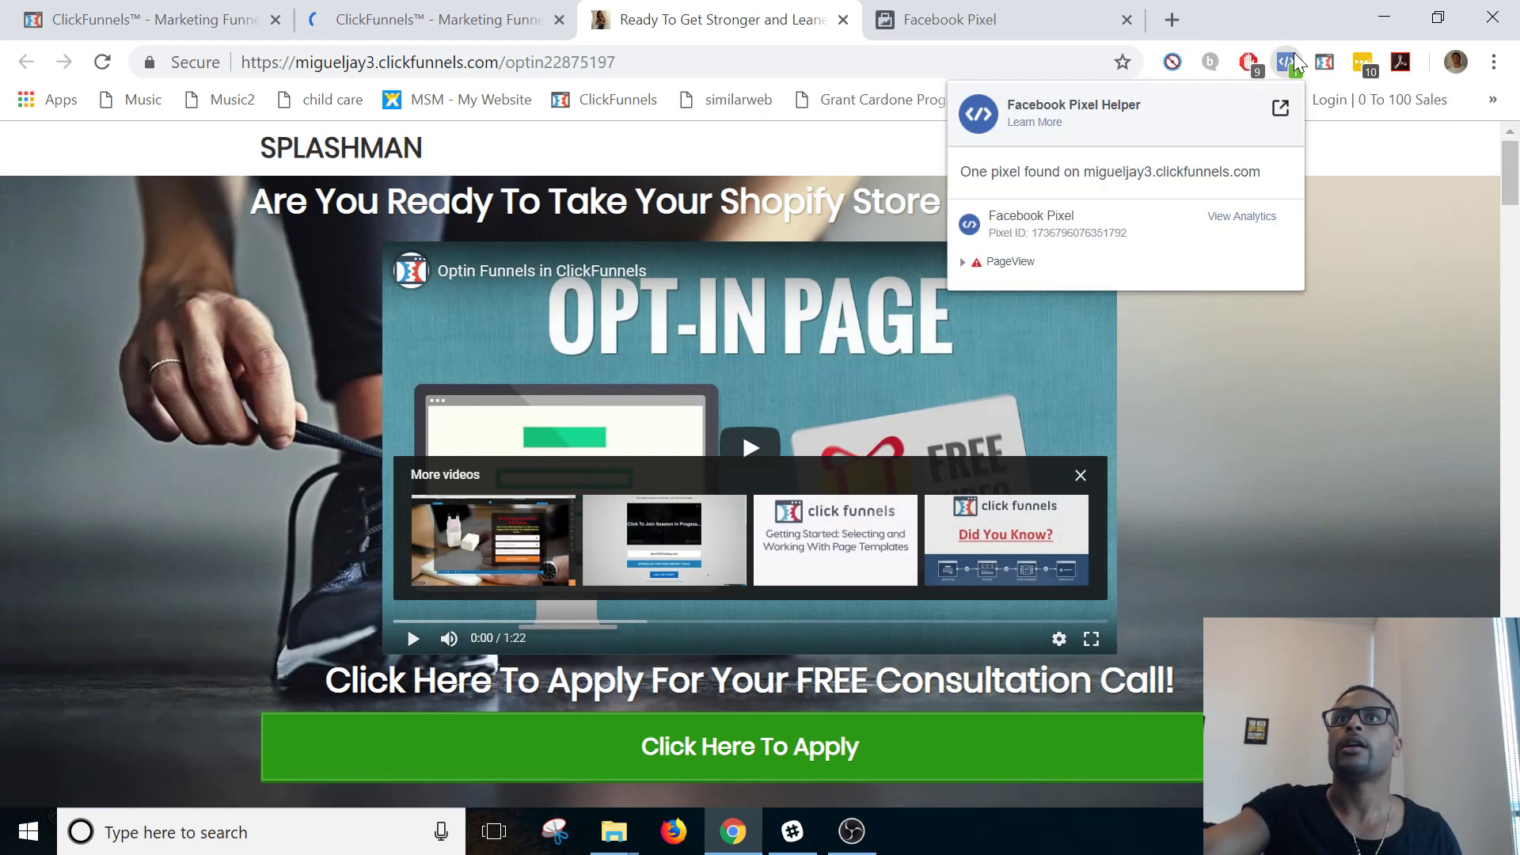
left_click(768, 65)
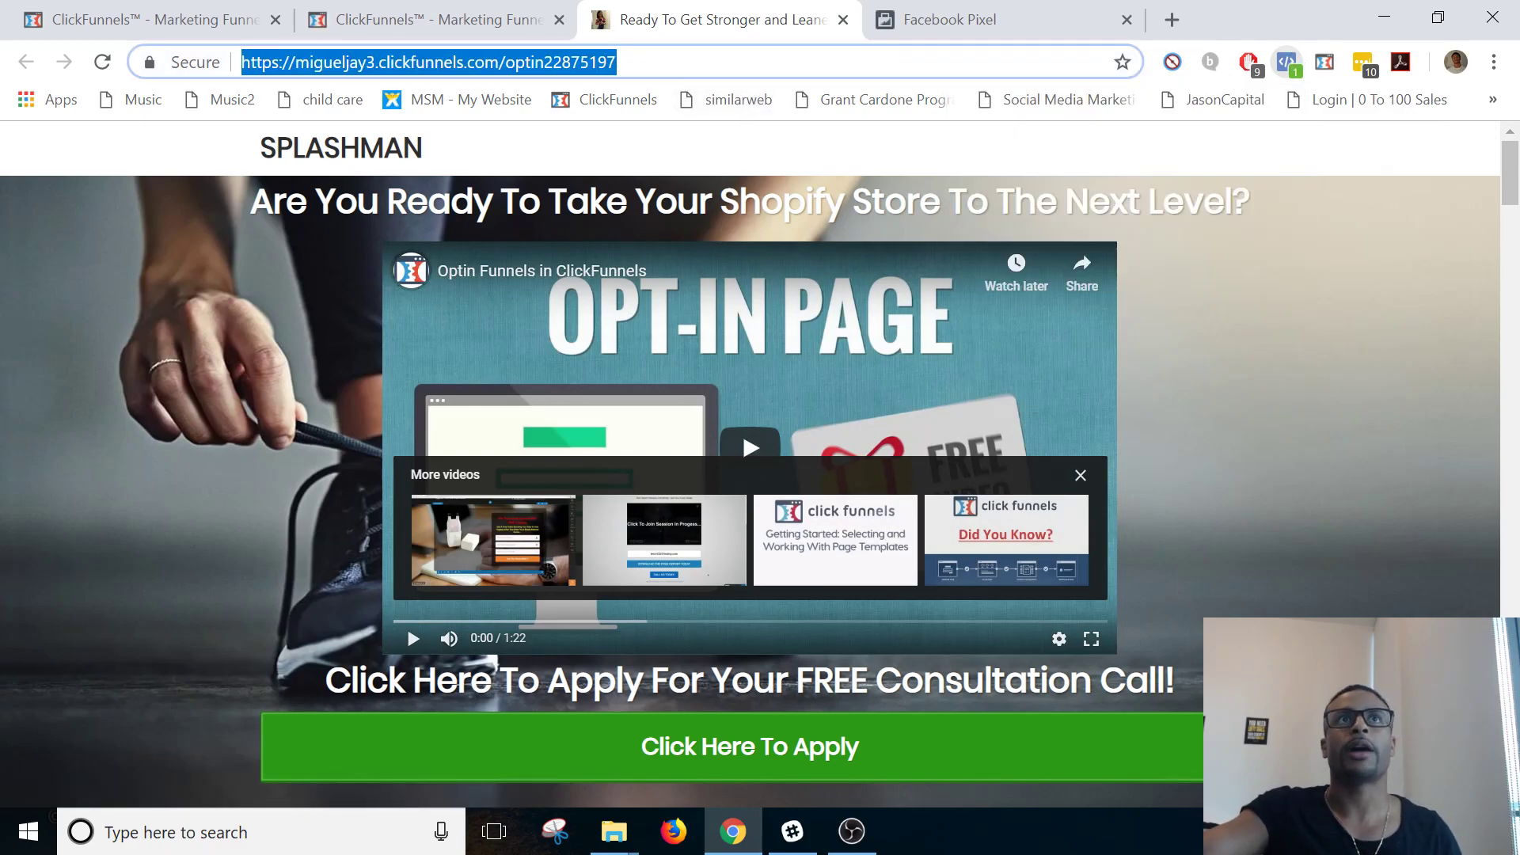
key("Return")
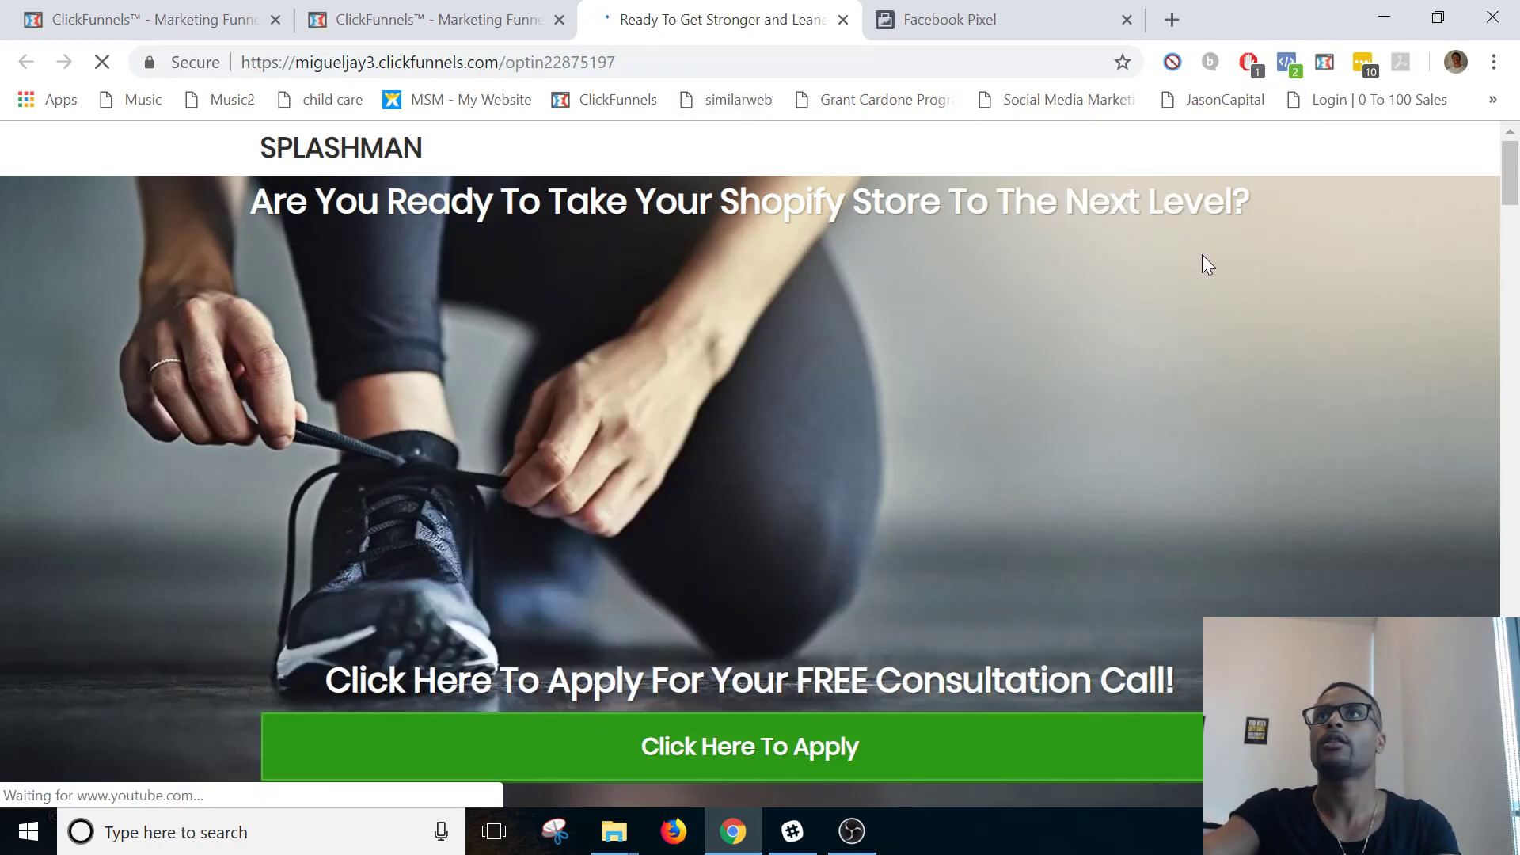
left_click(1287, 62)
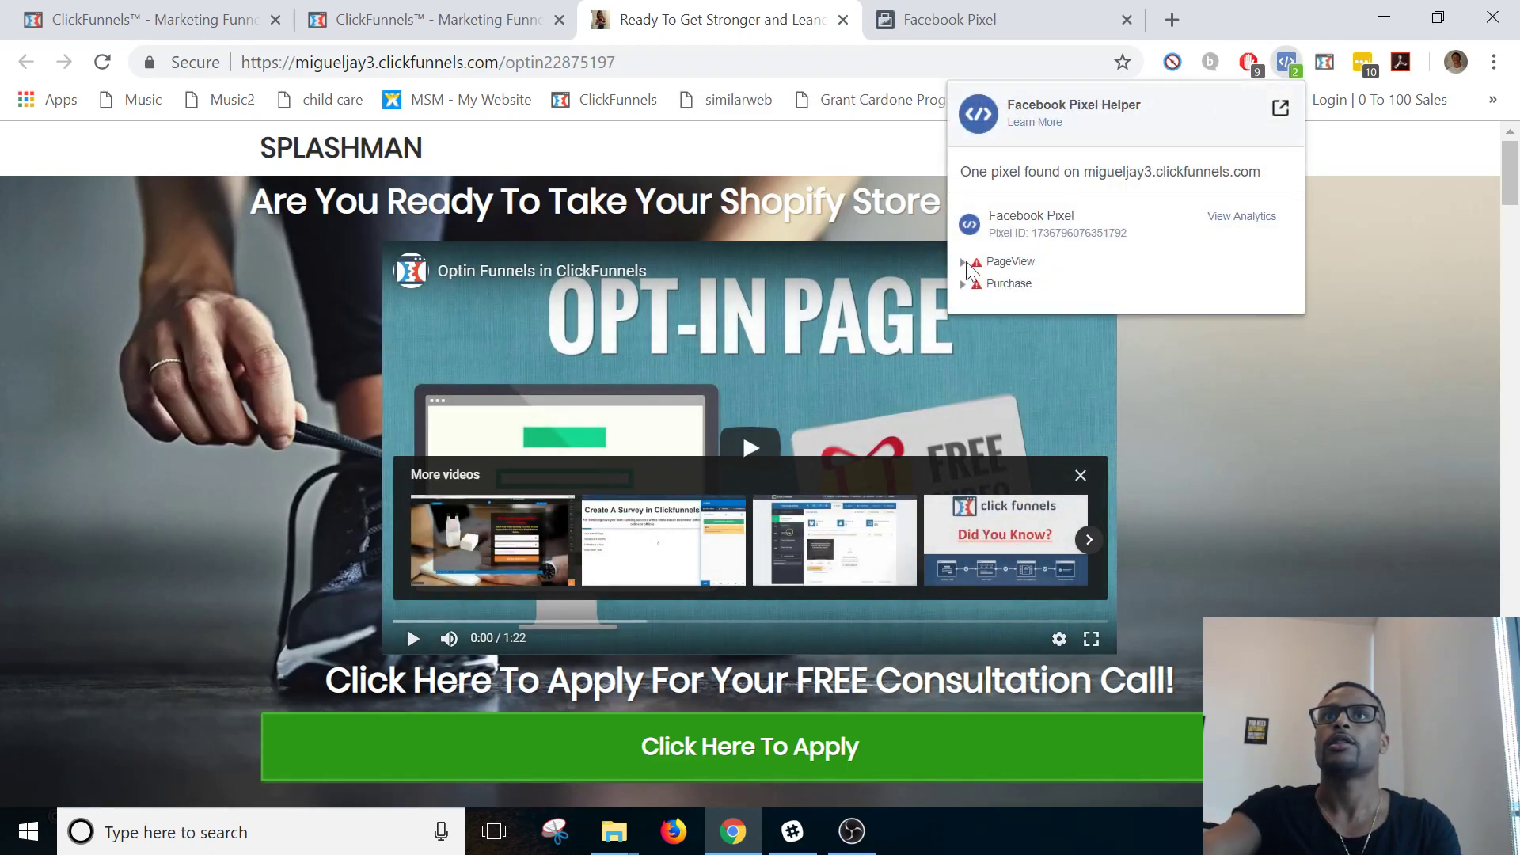
left_click(1272, 418)
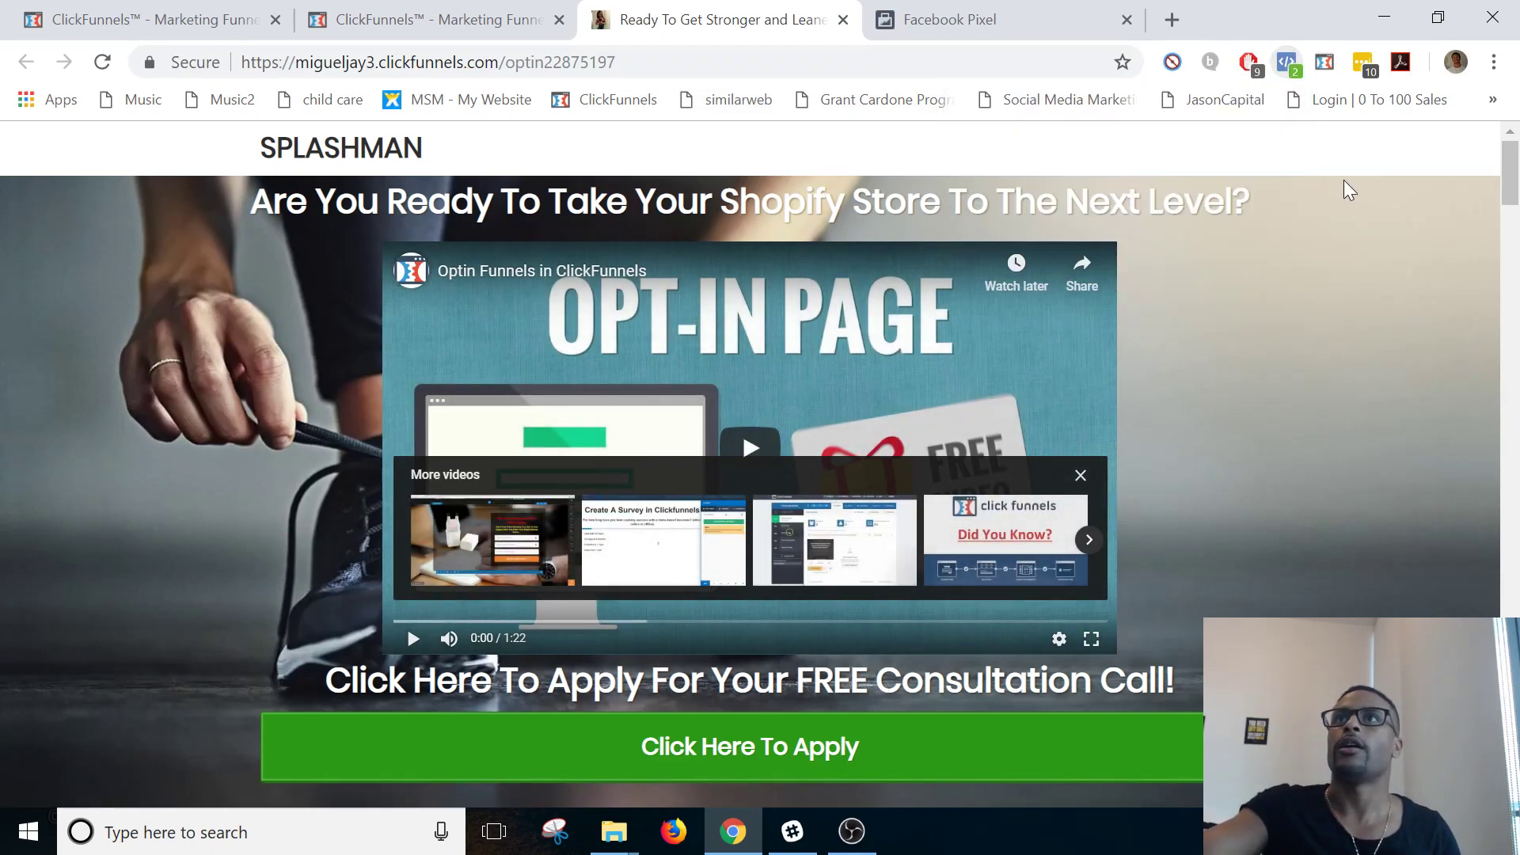
- Pause AdBlock on the live Optin page, reload it and inspect the PageView and Purchase event details in Facebook Pixel Helper
left_click(1248, 62)
left_click(1074, 194)
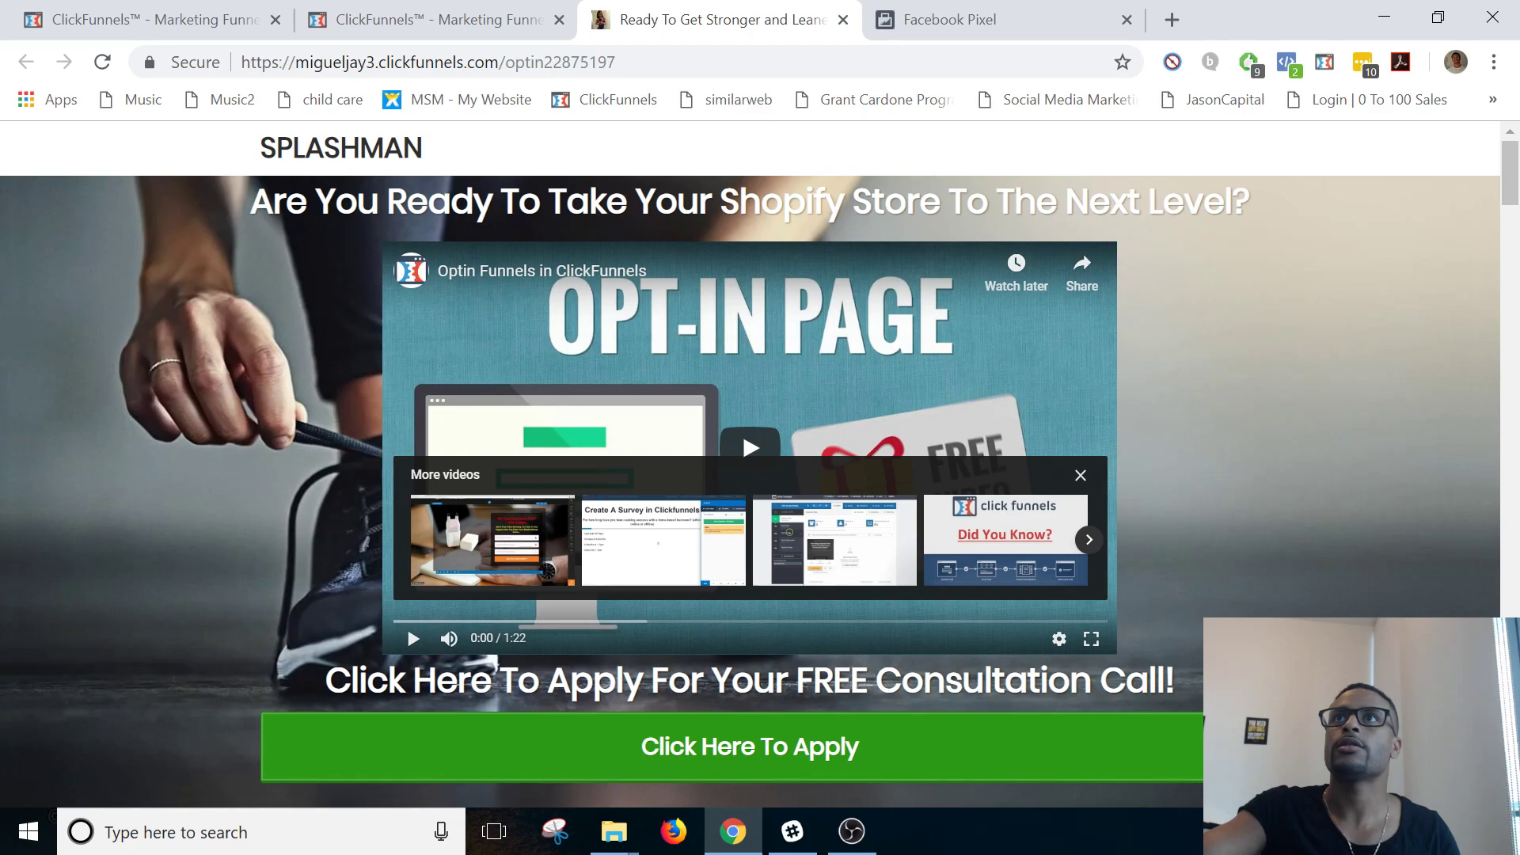
key("ctrl+l")
key("Return")
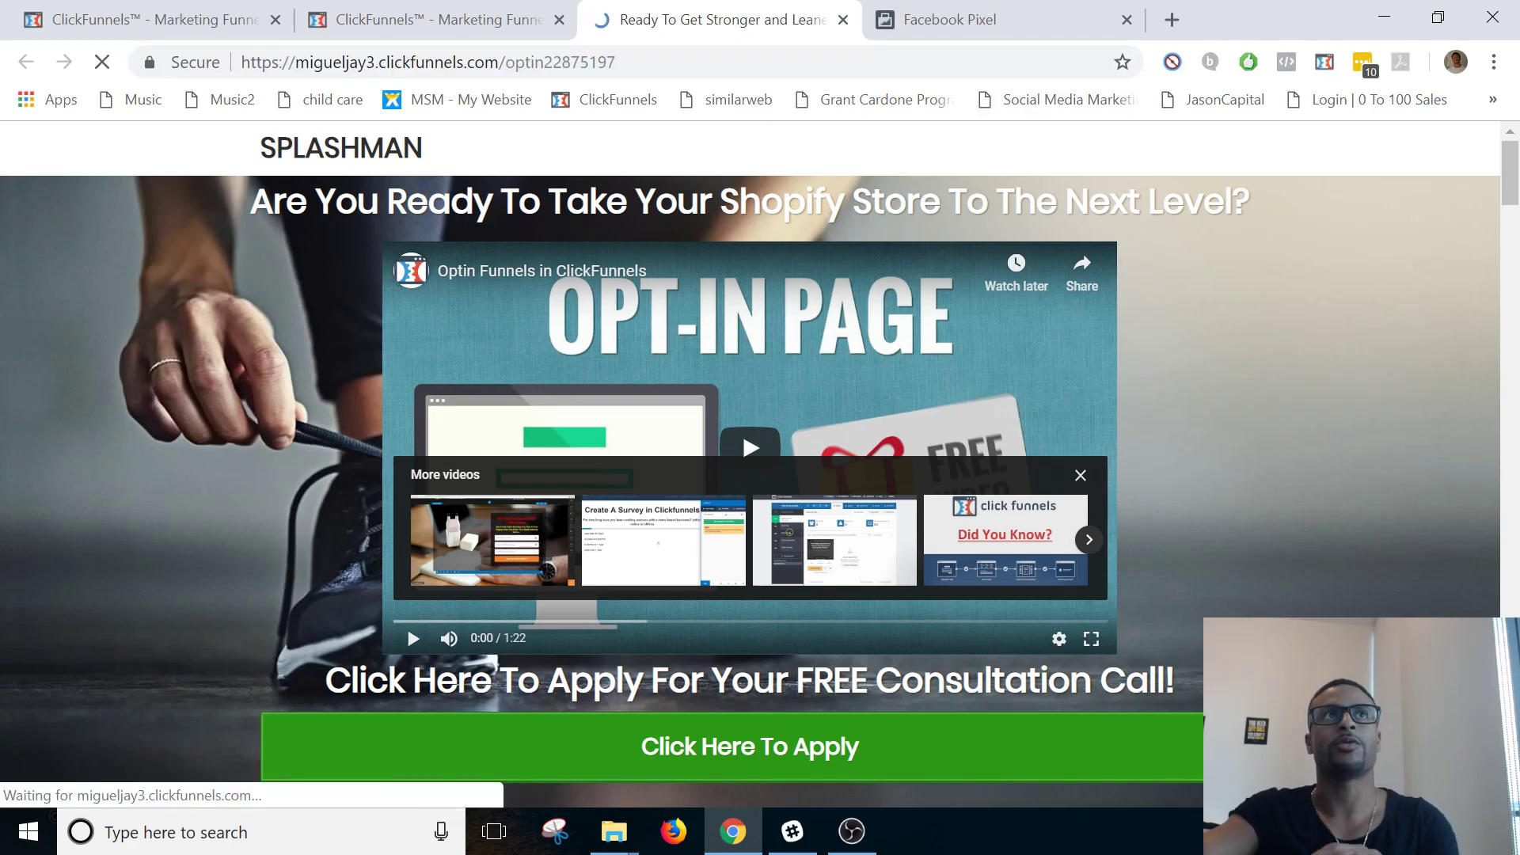
left_click(1288, 64)
left_click(967, 260)
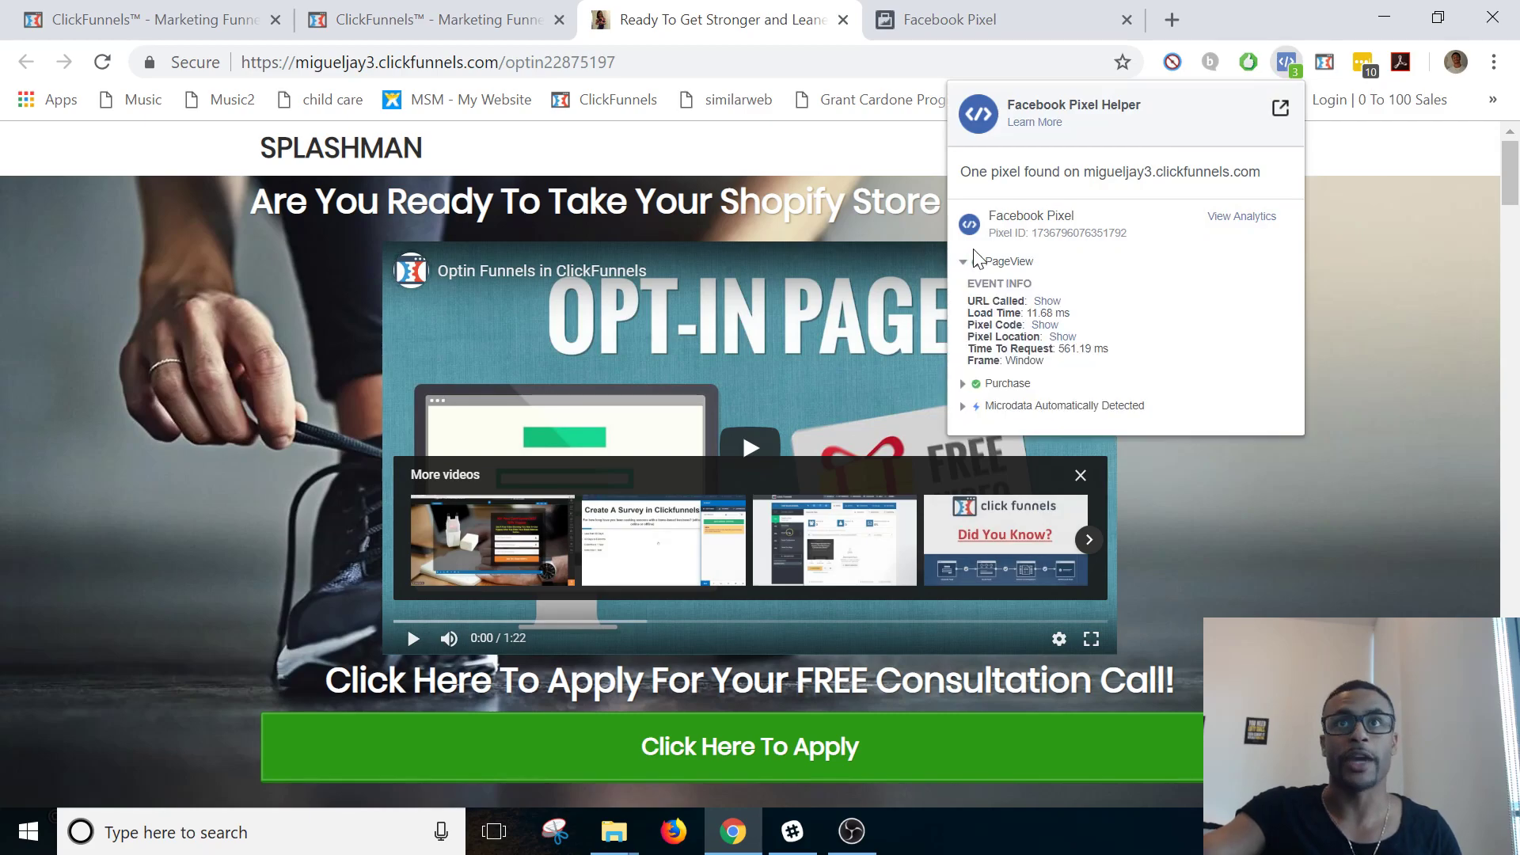
left_click(963, 267)
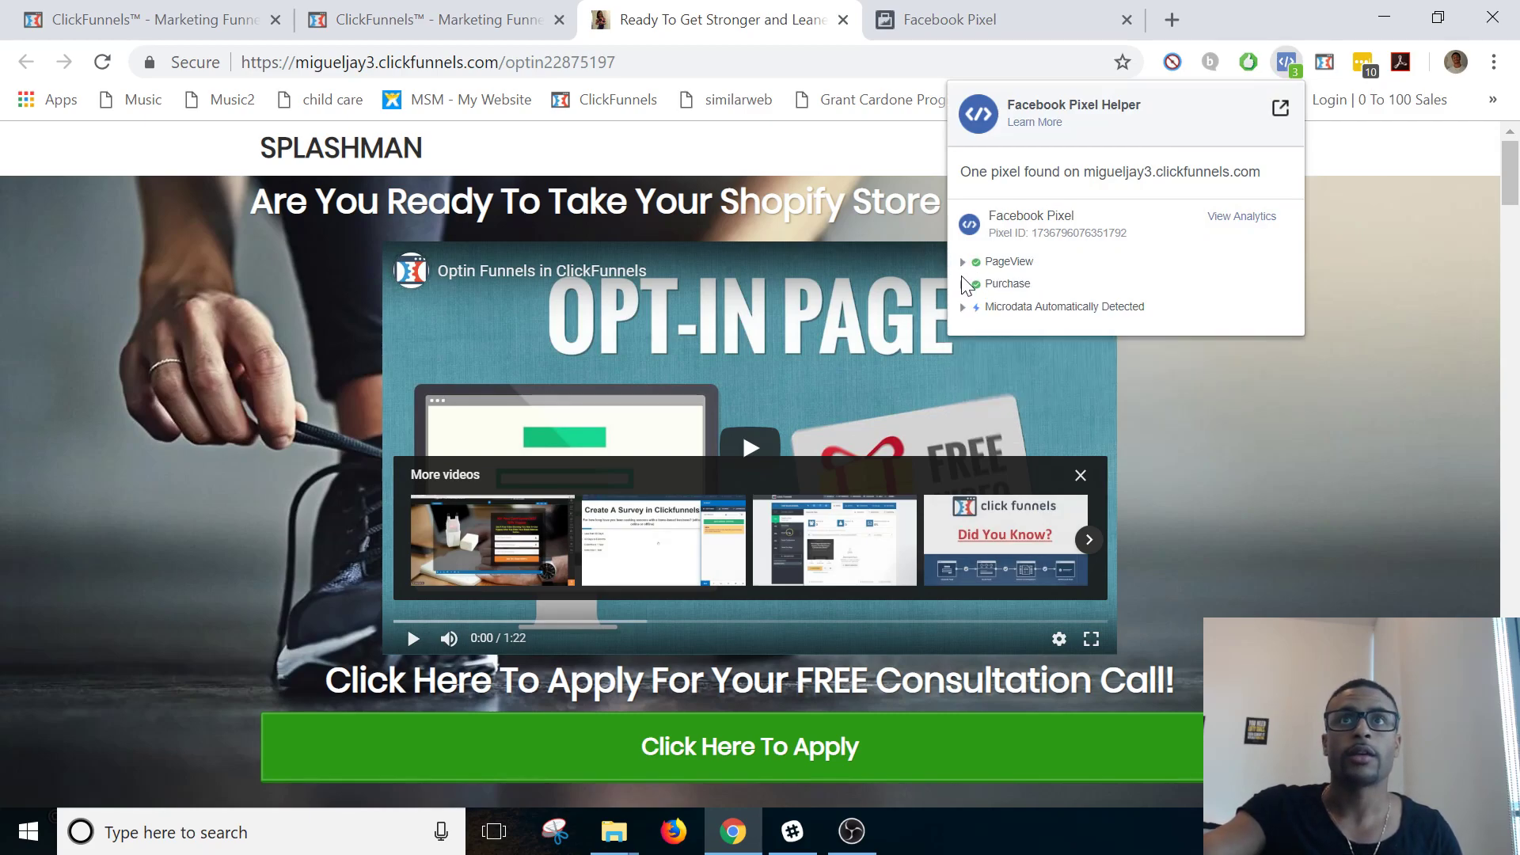
left_click(963, 283)
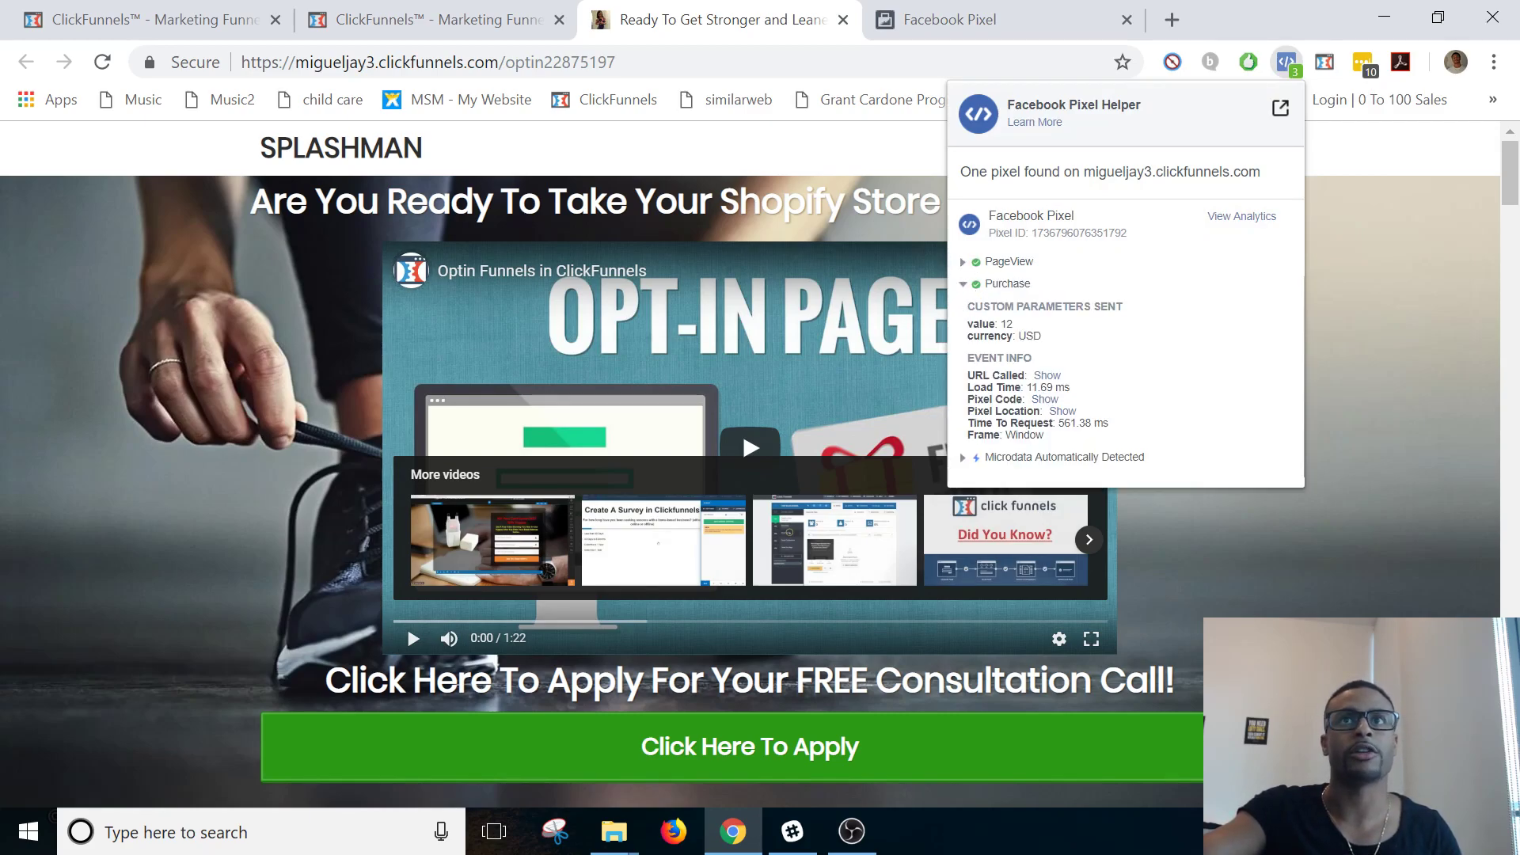
double_click(1005, 324)
double_click(1027, 336)
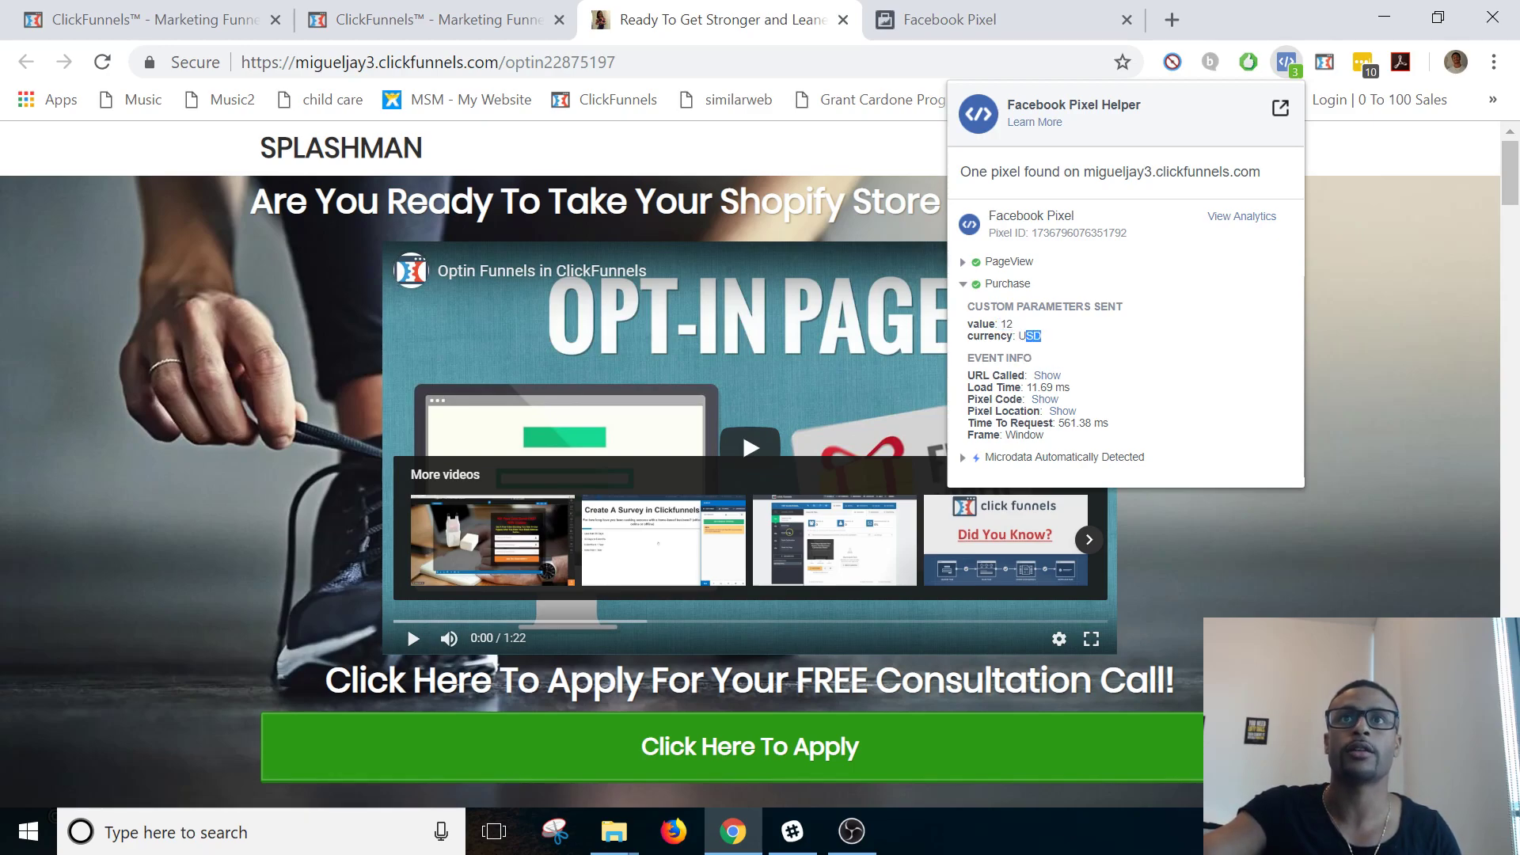
left_click(963, 285)
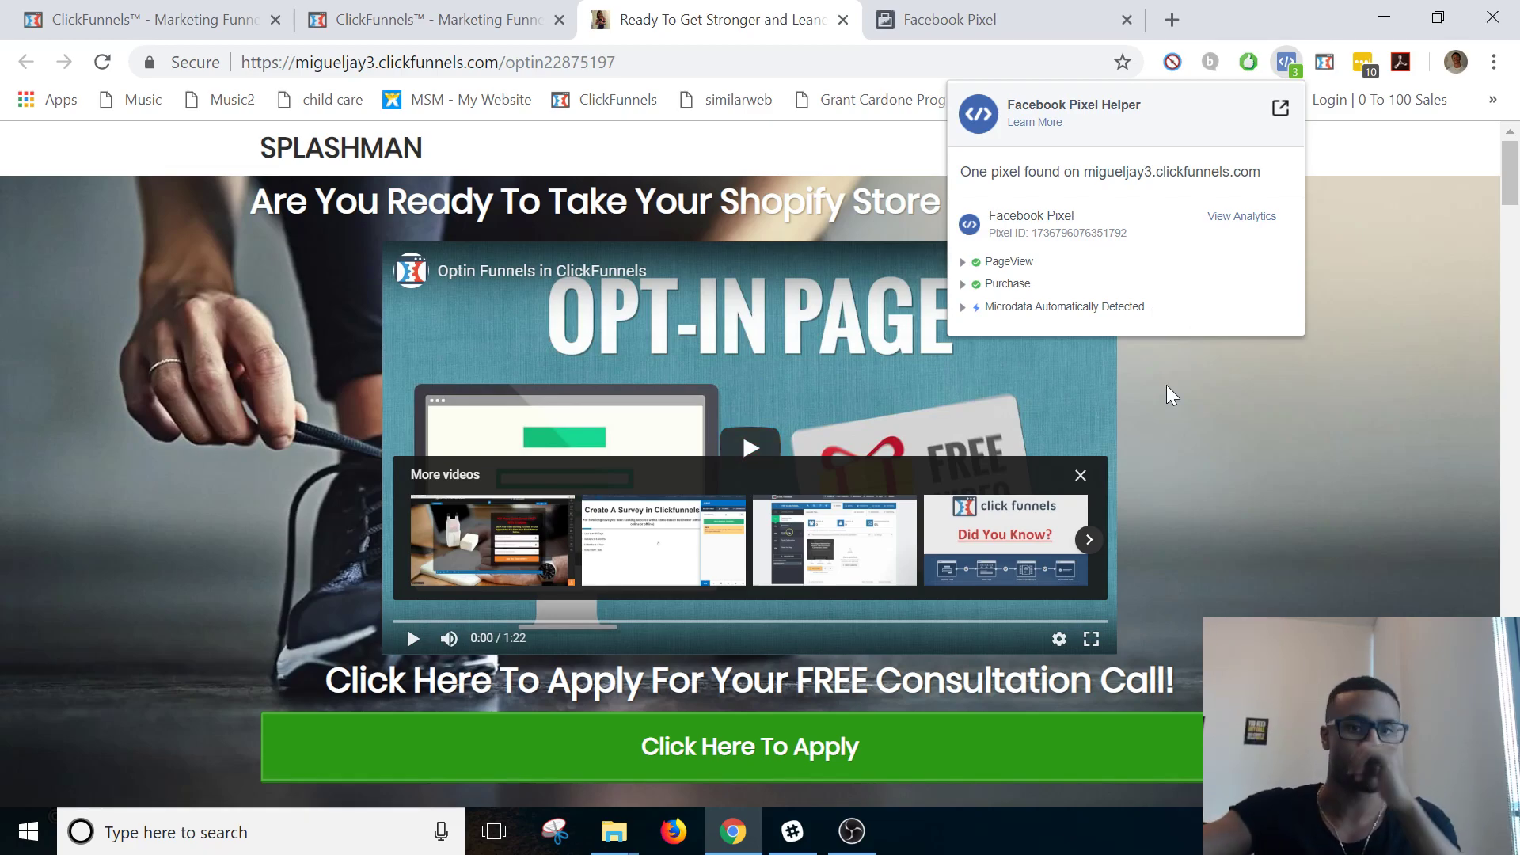
- Finish the pixel installation in Facebook Events Manager and start creating a custom conversion
left_click(953, 10)
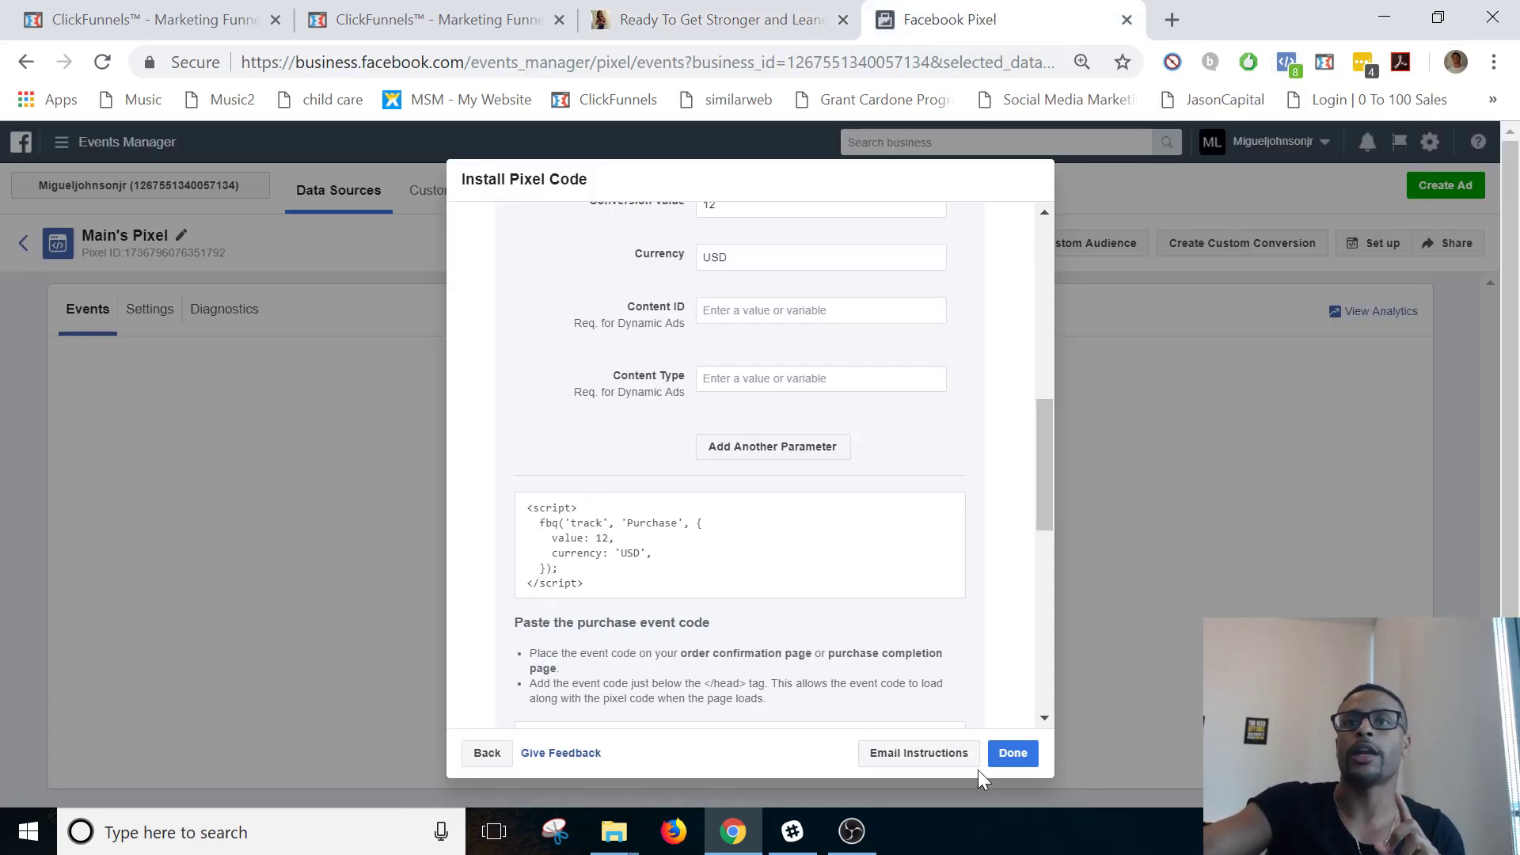
left_click(1011, 754)
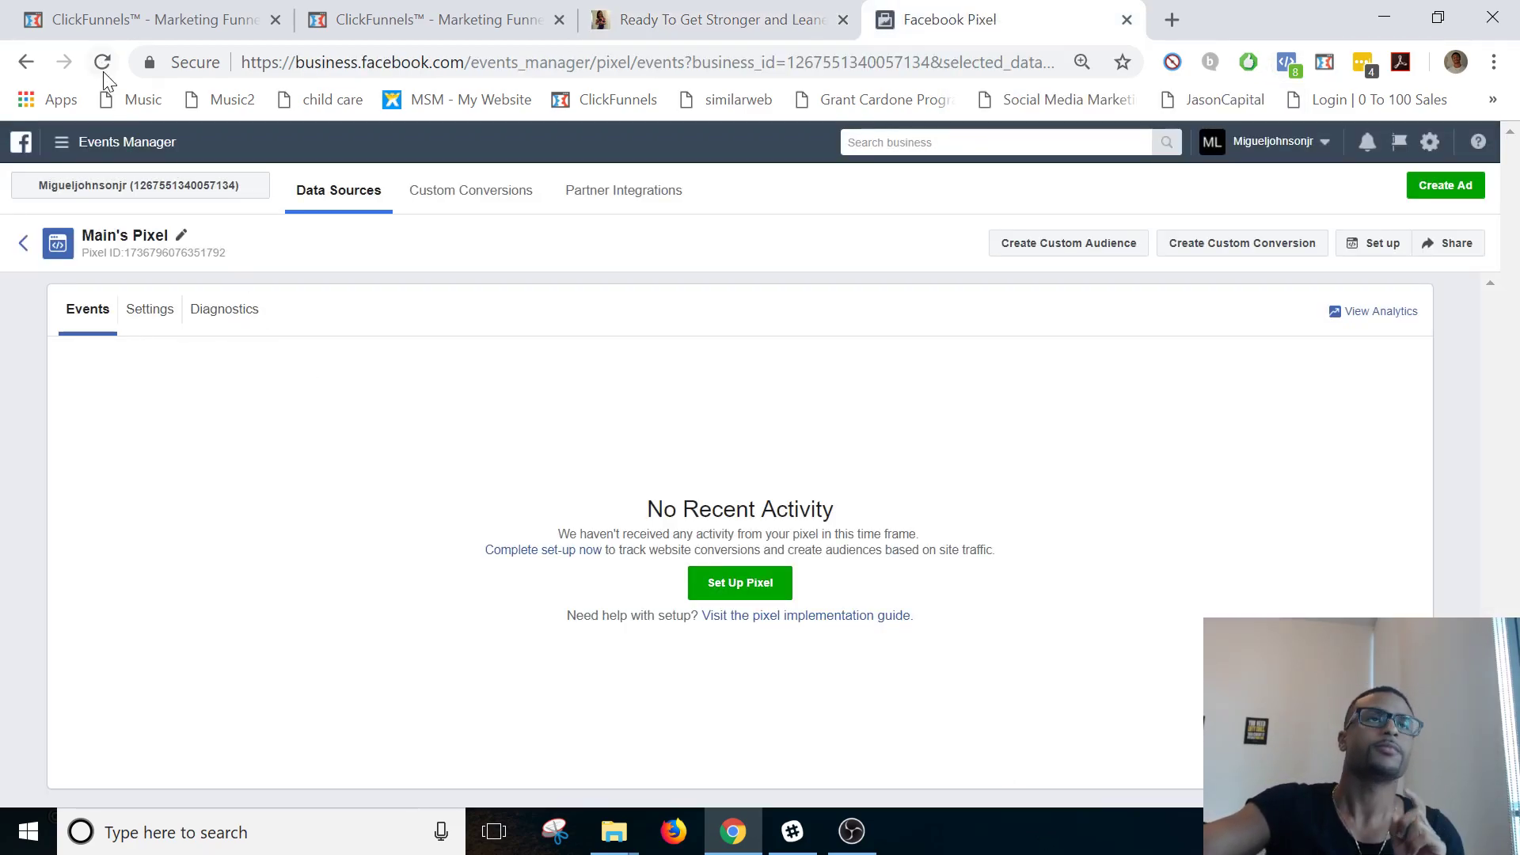
left_click(456, 207)
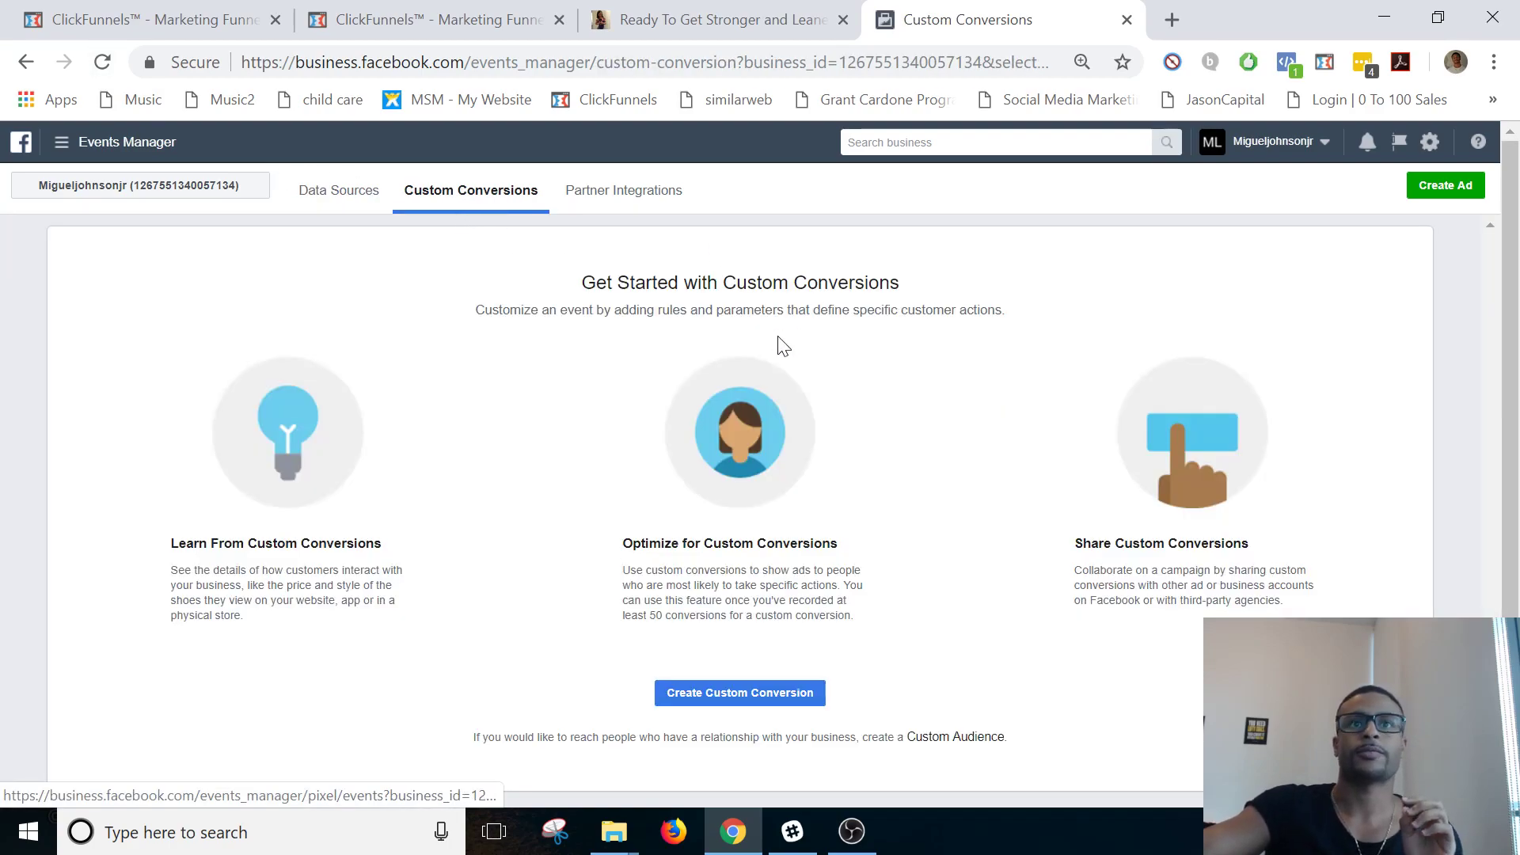
left_click(748, 699)
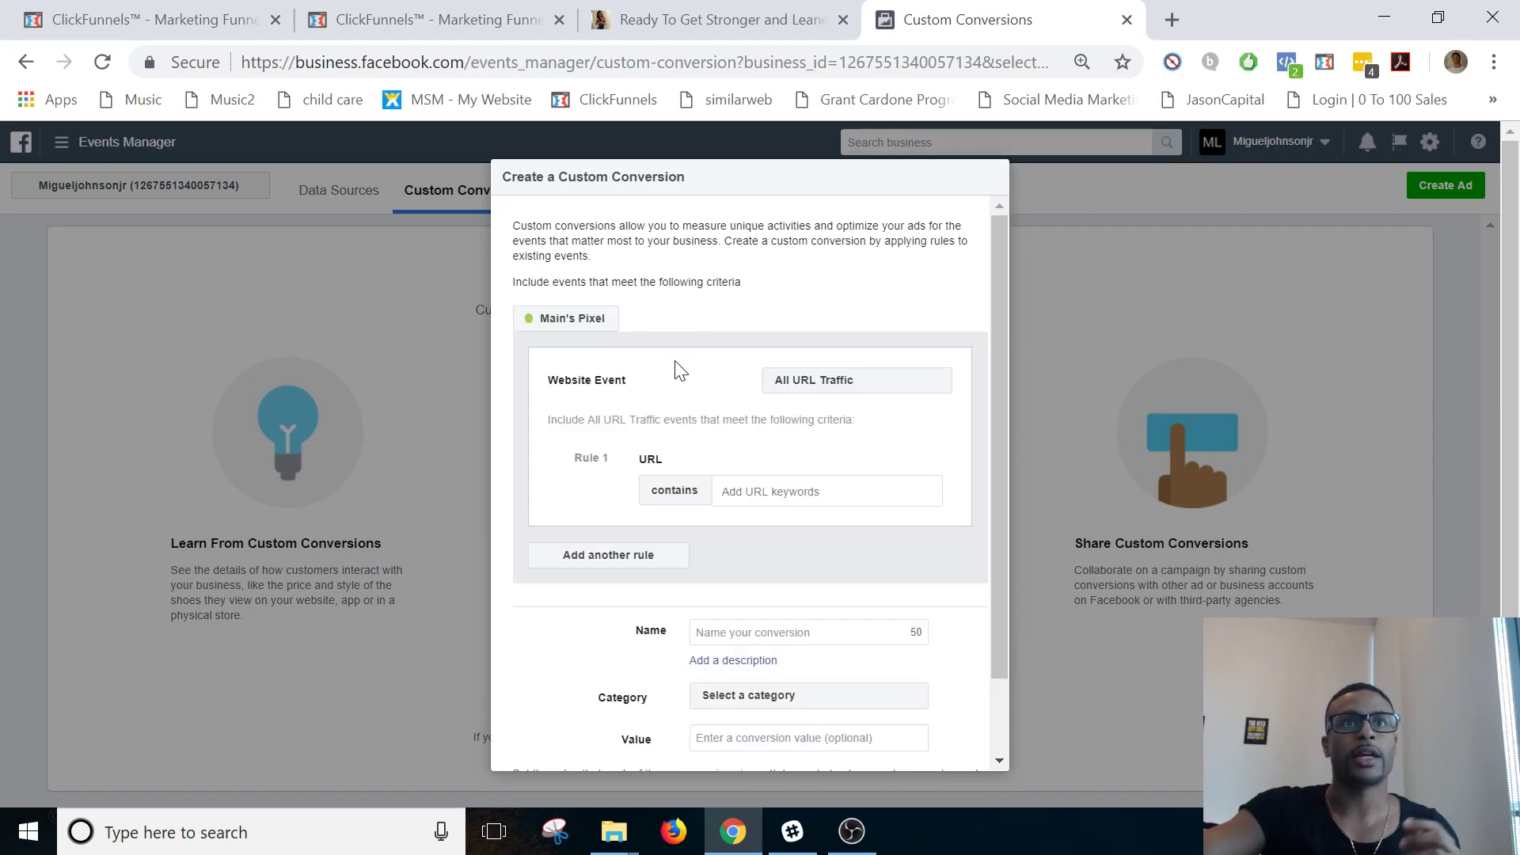
left_click(802, 386)
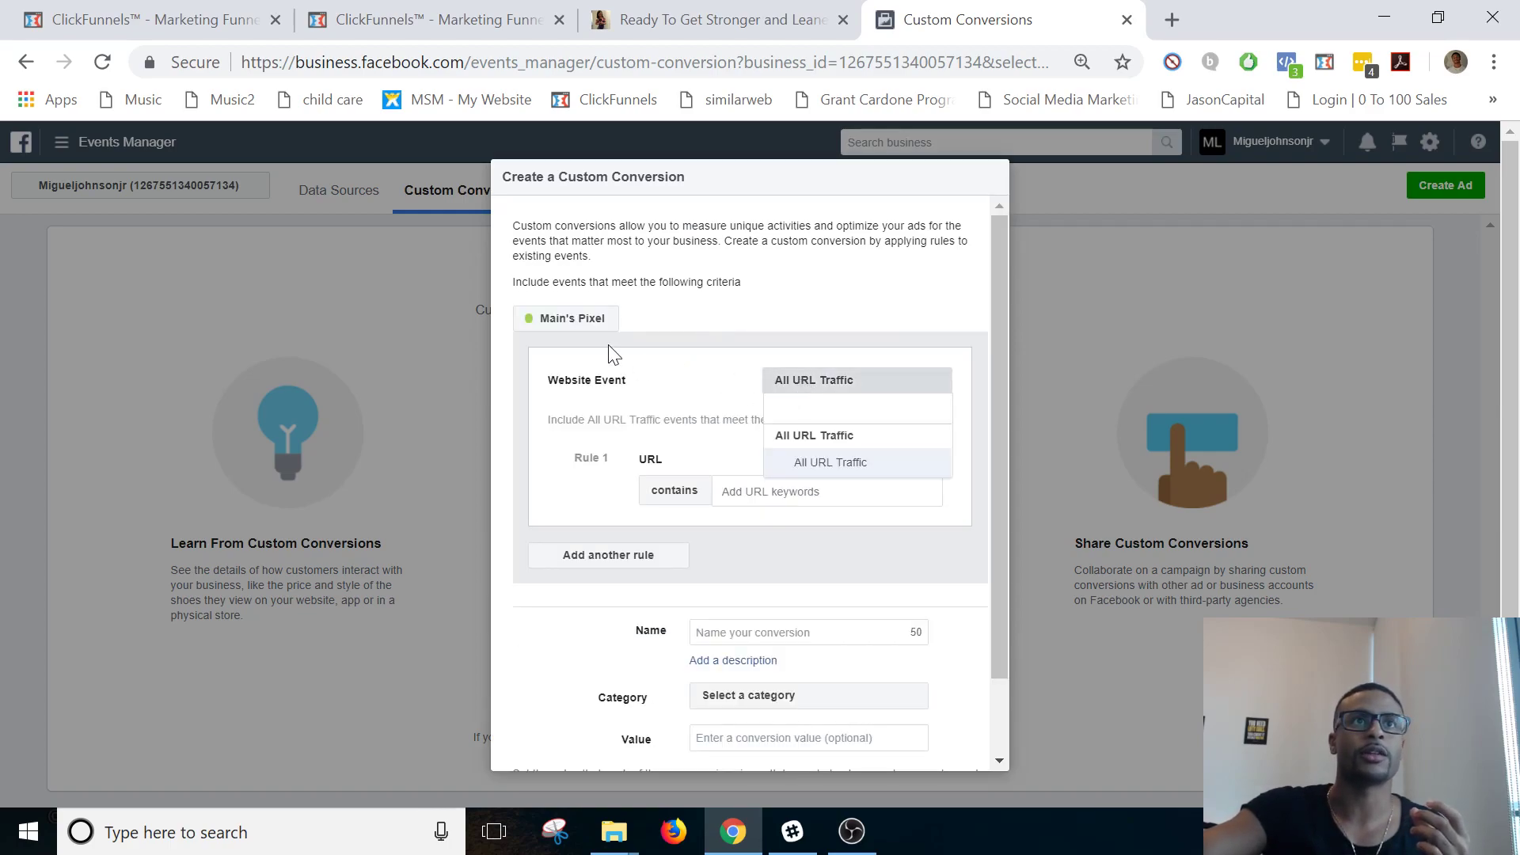
left_click(588, 323)
left_click(633, 402)
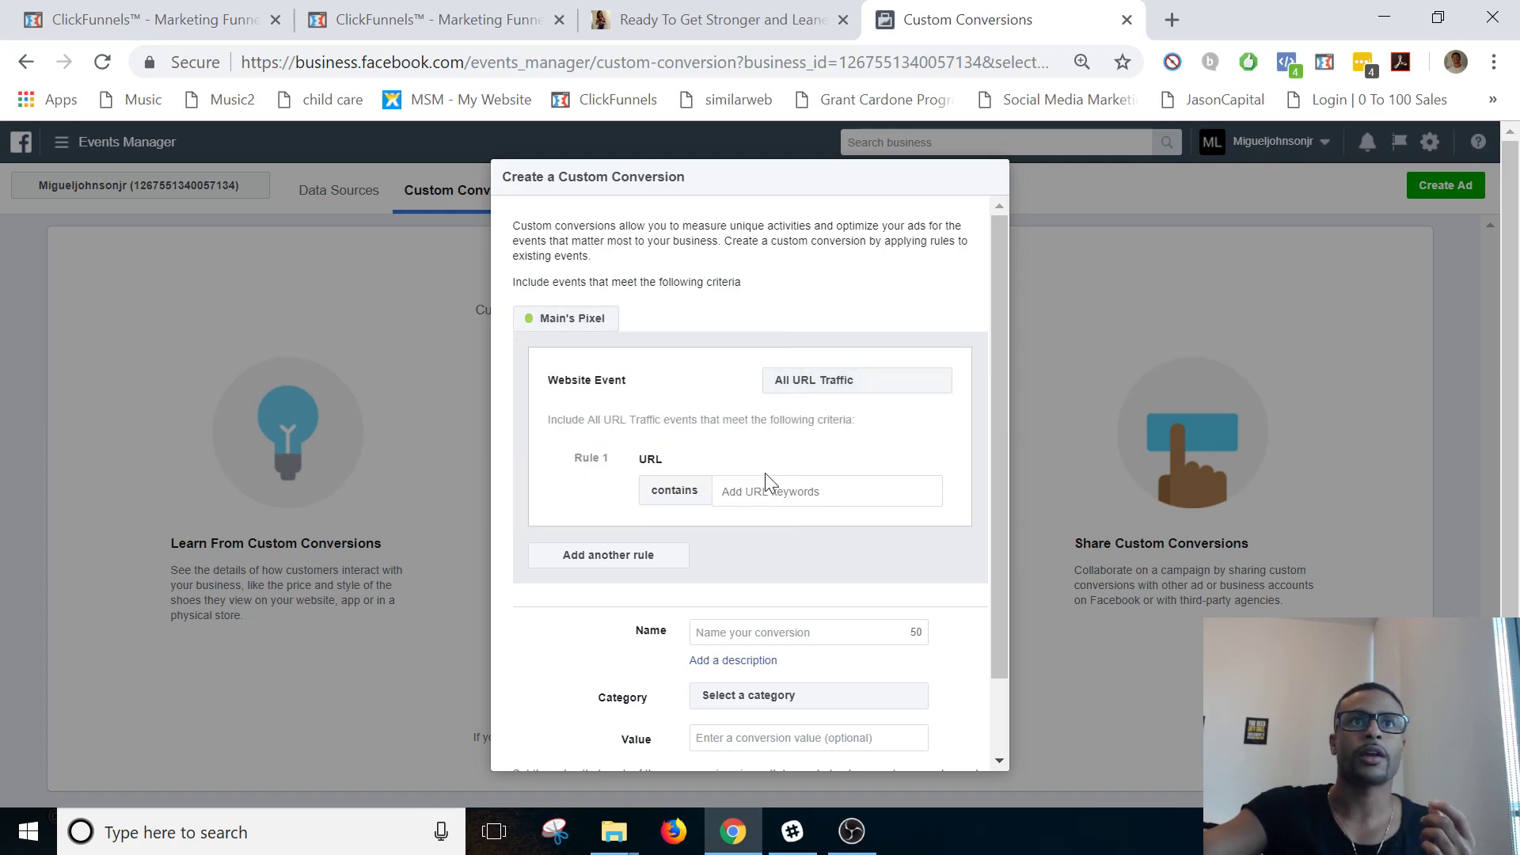
scroll(795, 621, "down", 1)
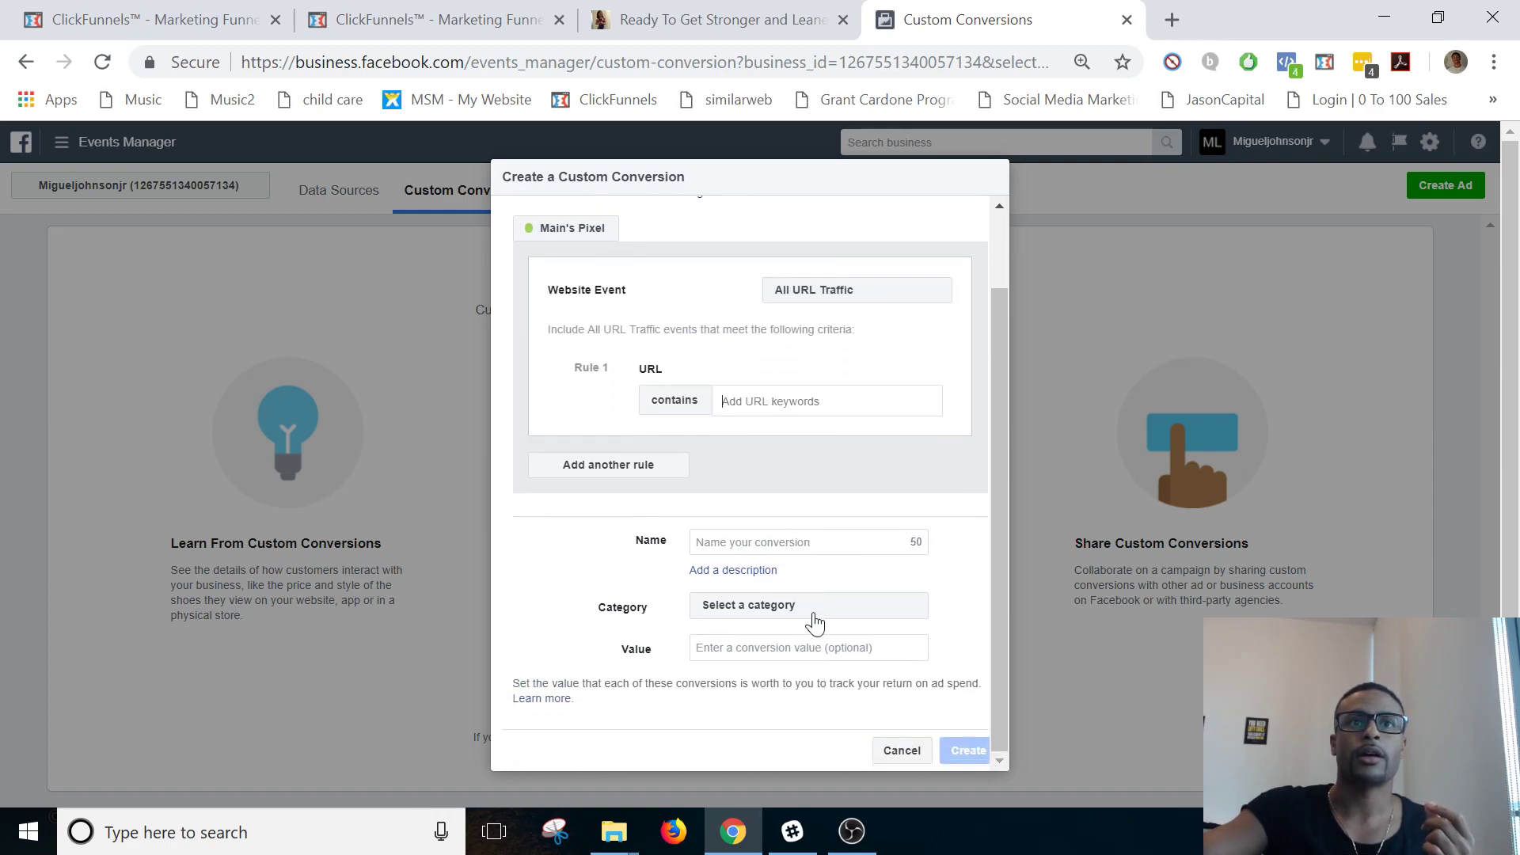
left_click(811, 609)
left_click(745, 505)
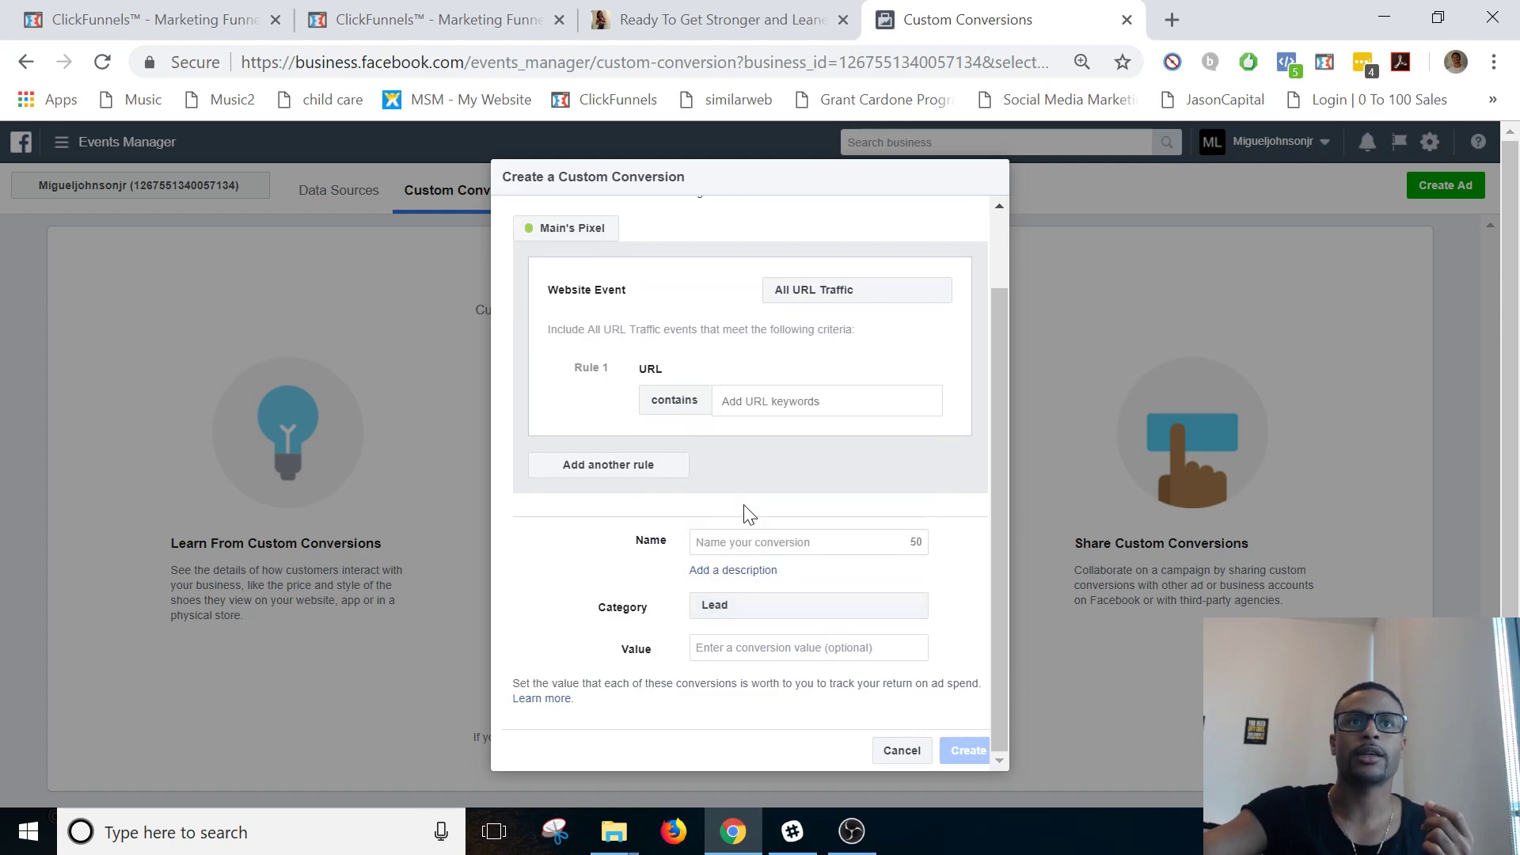
- Close the live Optin page and update the Optin funnel step's path to testing in ClickFunnels
left_click(704, 20)
left_click(467, 21)
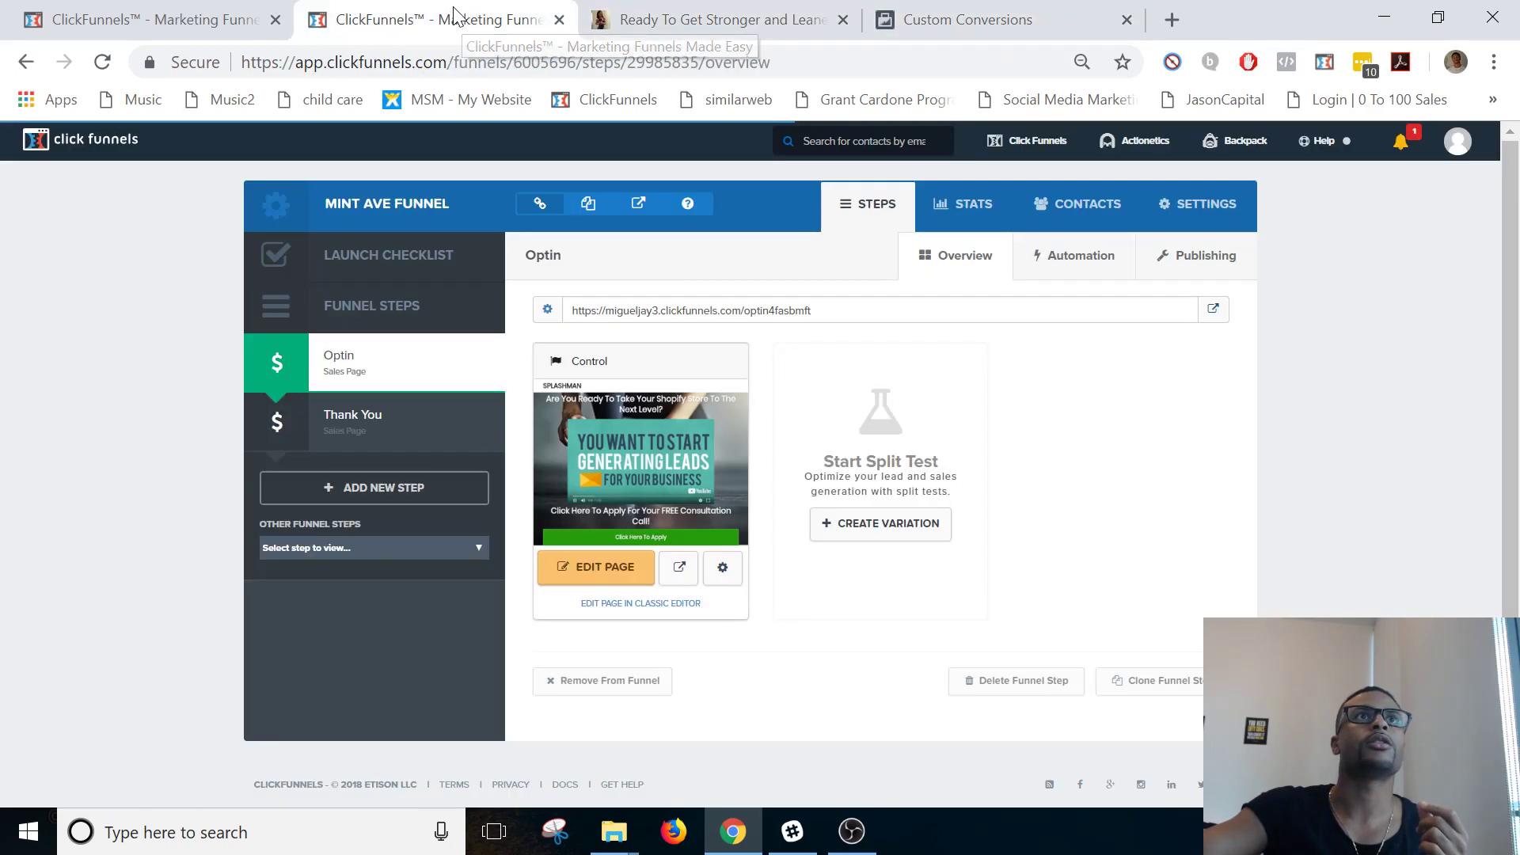
left_click(843, 20)
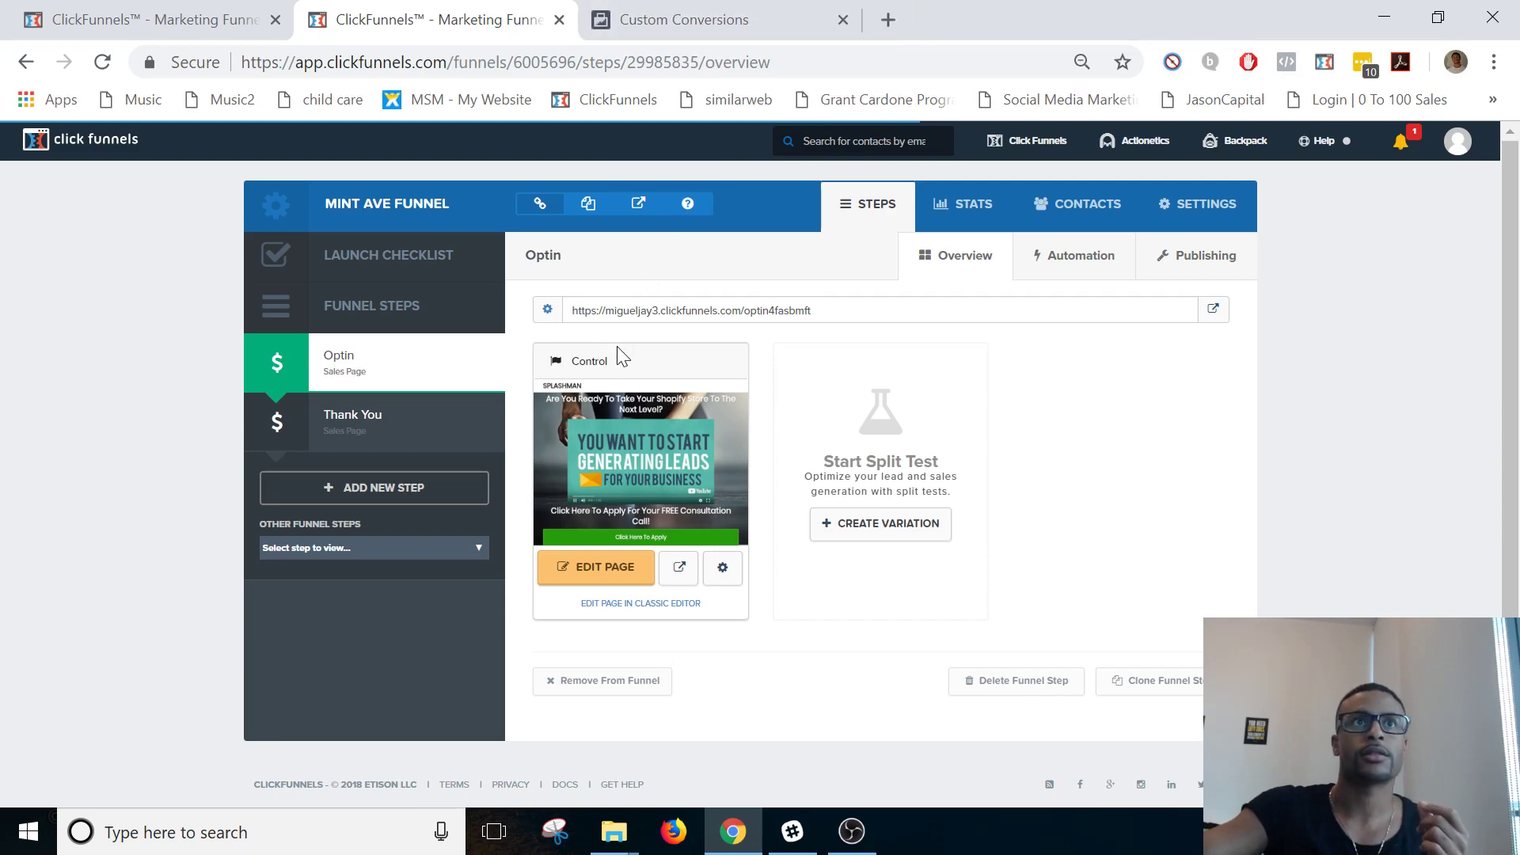
left_click(548, 307)
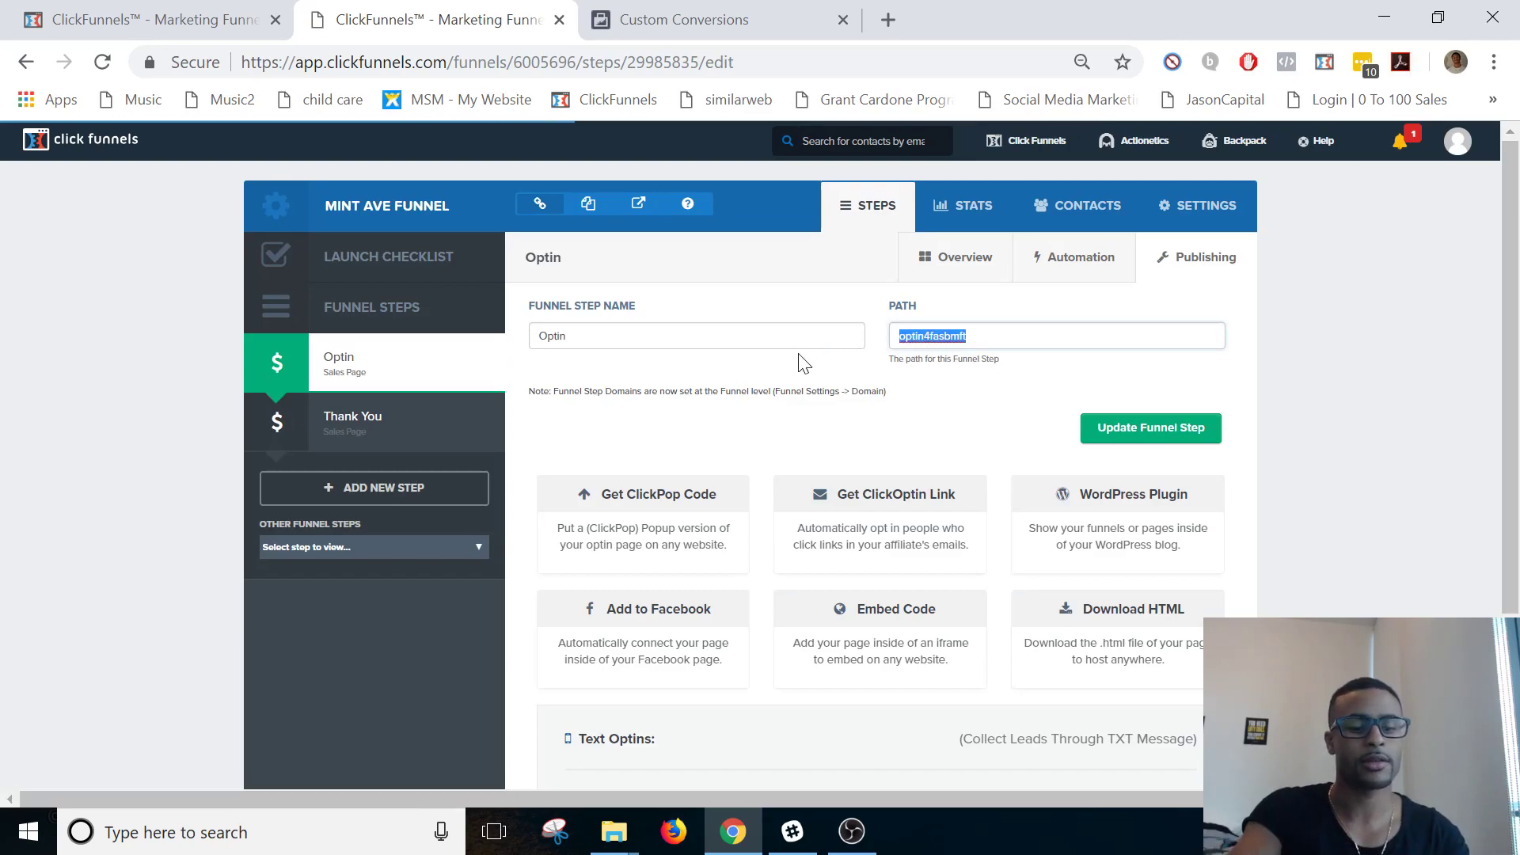
type("testing")
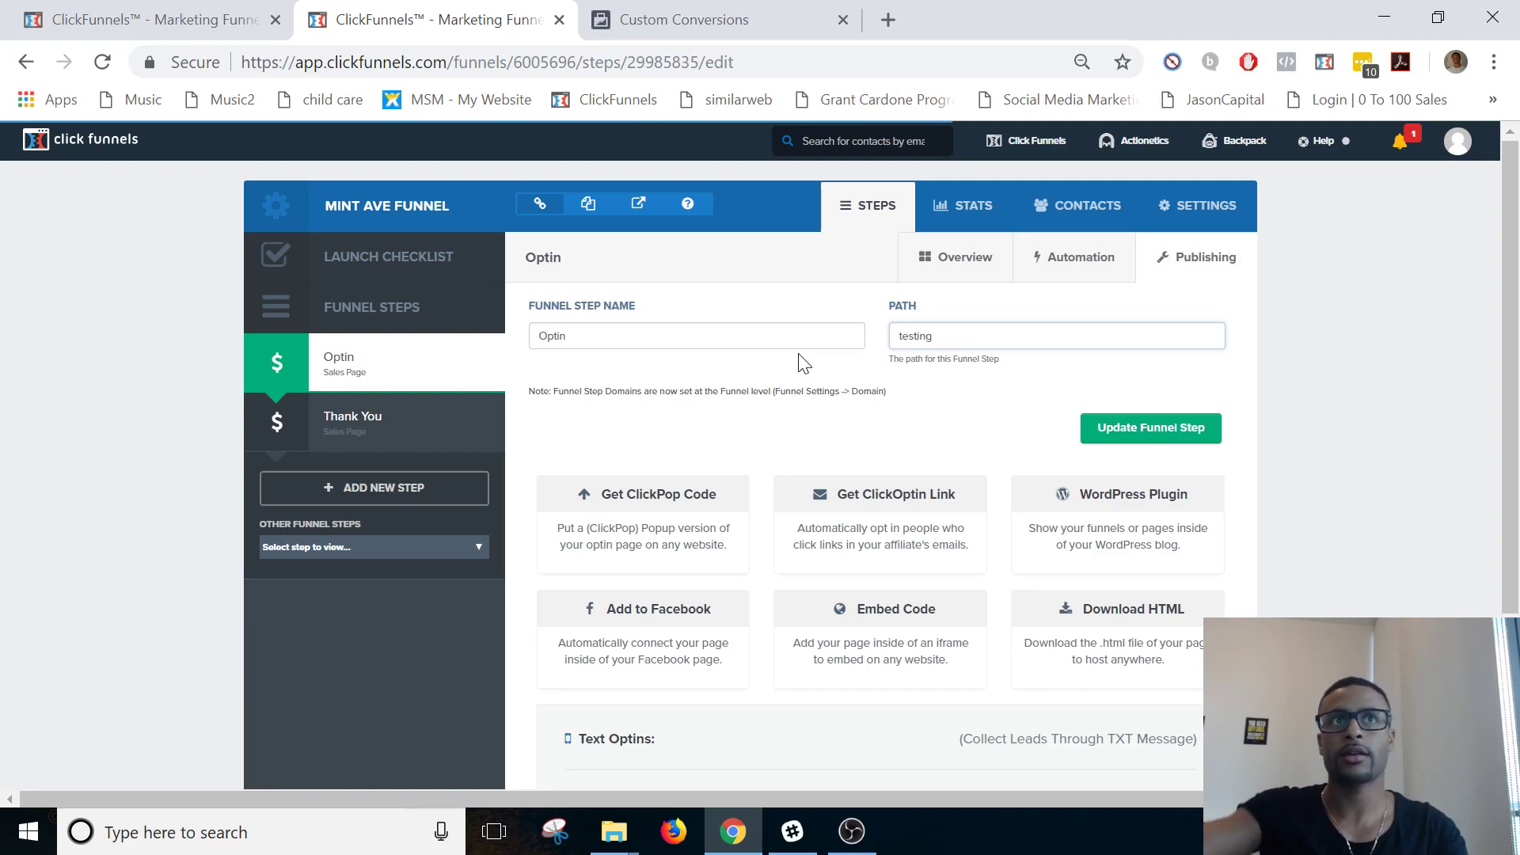
left_click(1152, 428)
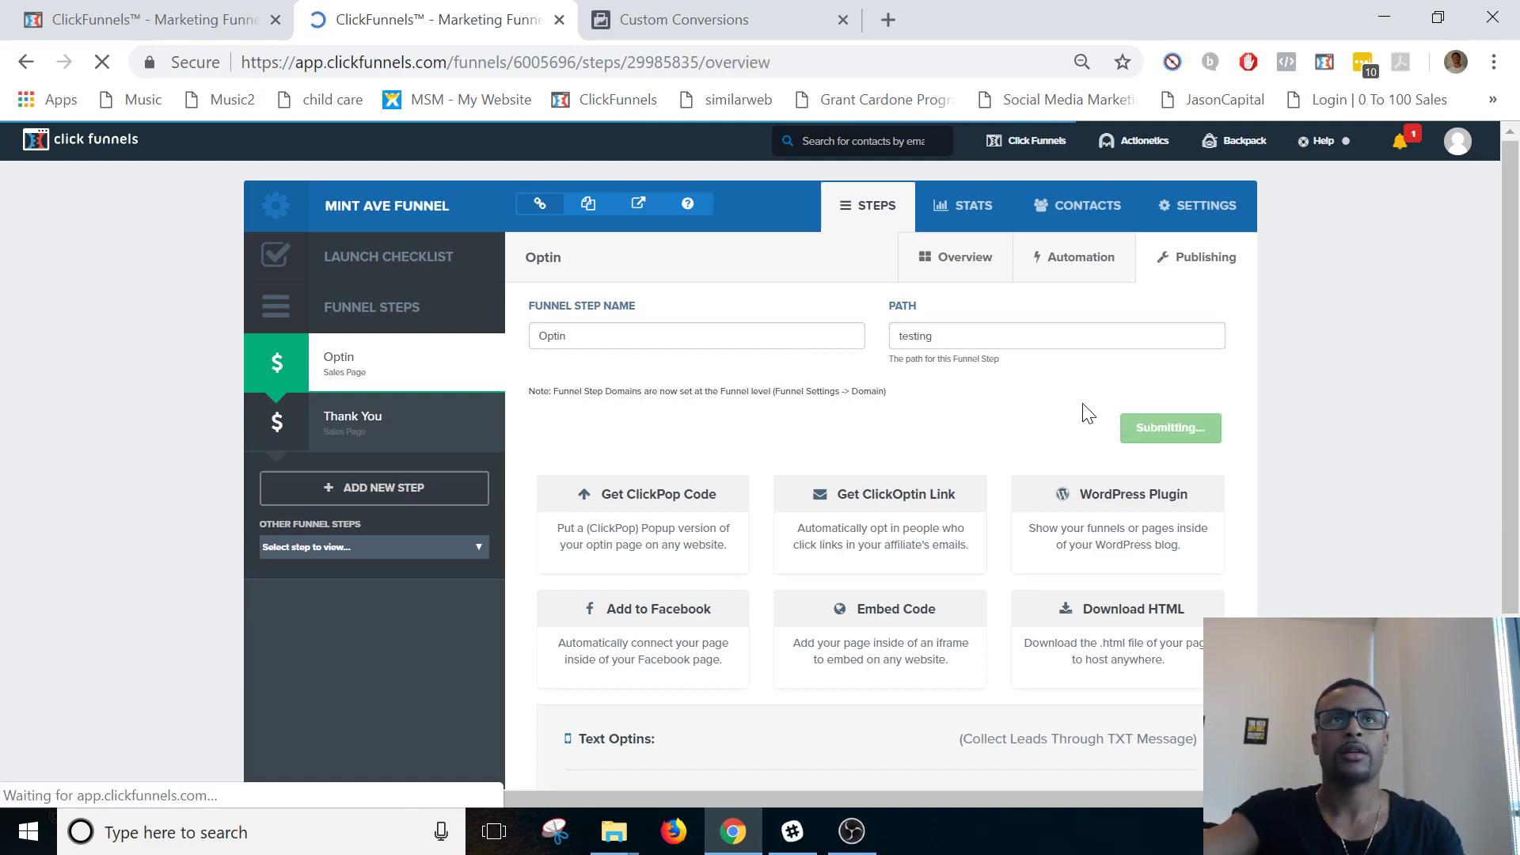
- Set the Optin control page's path to fracus and update the page
left_click(722, 568)
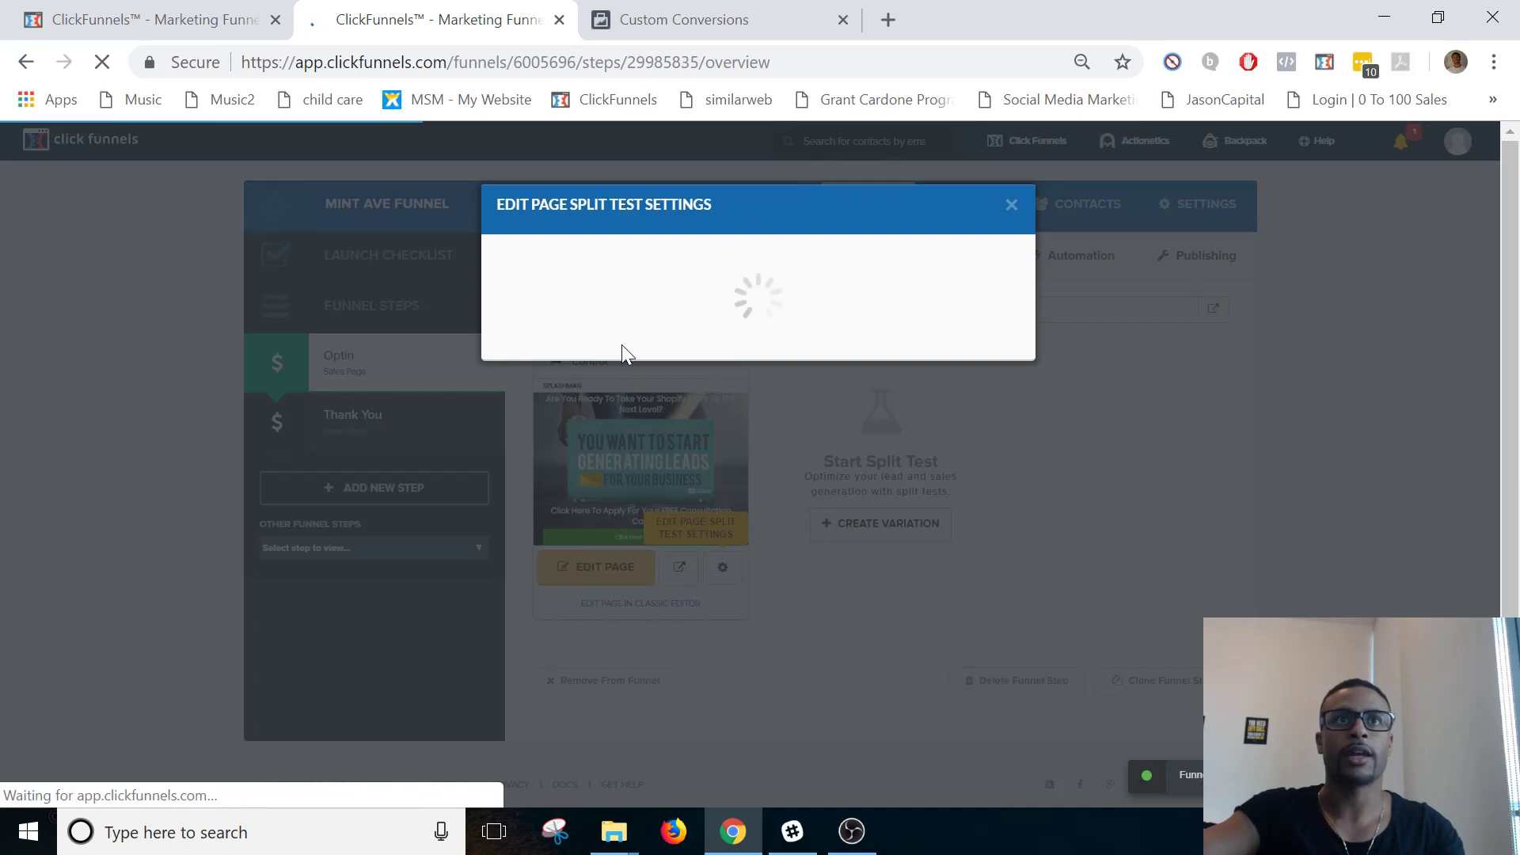
double_click(607, 385)
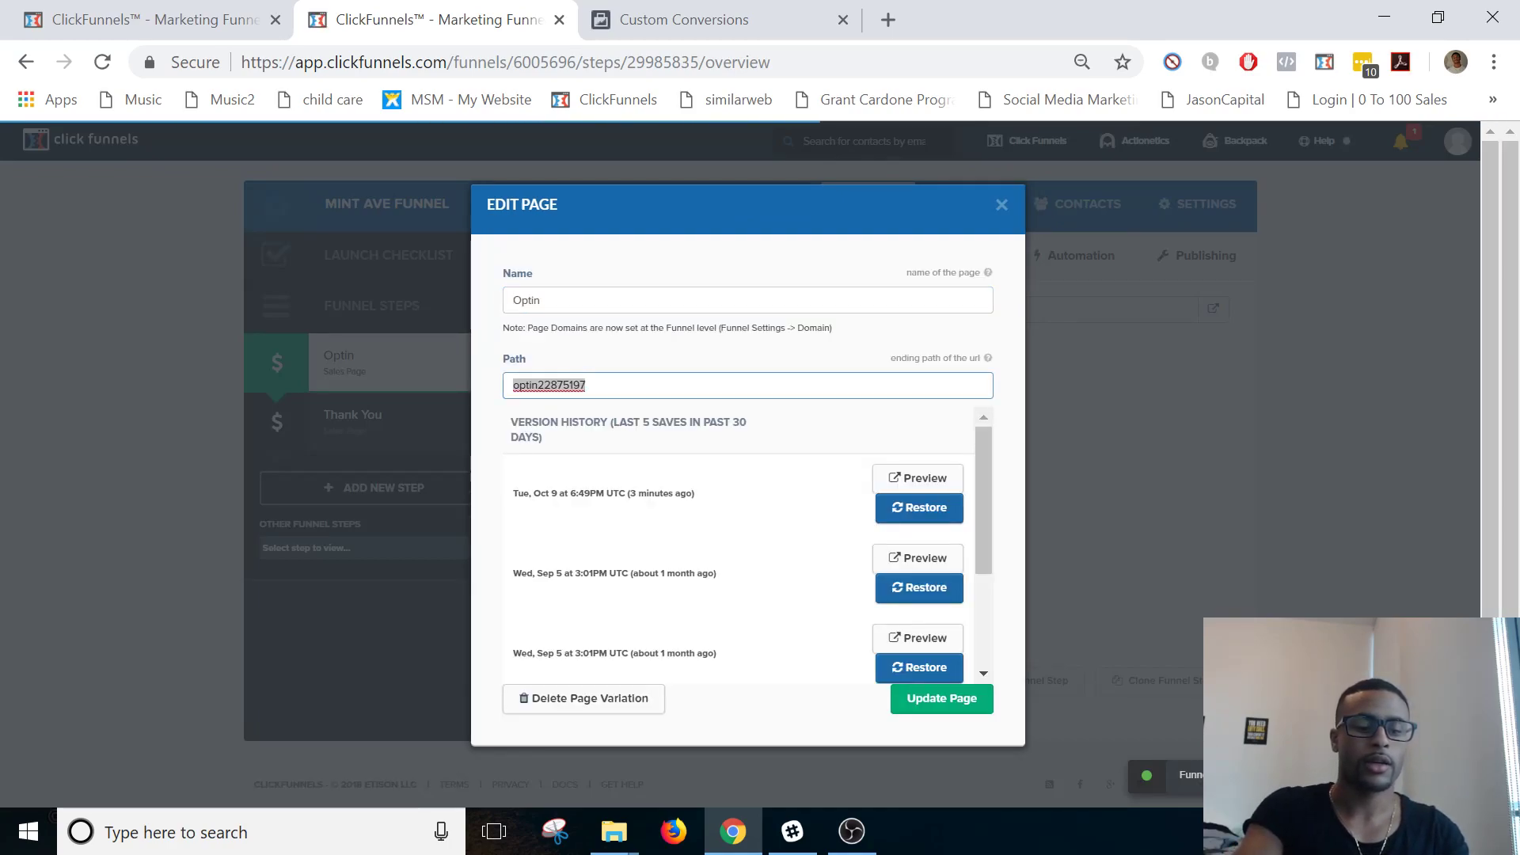
type("fr")
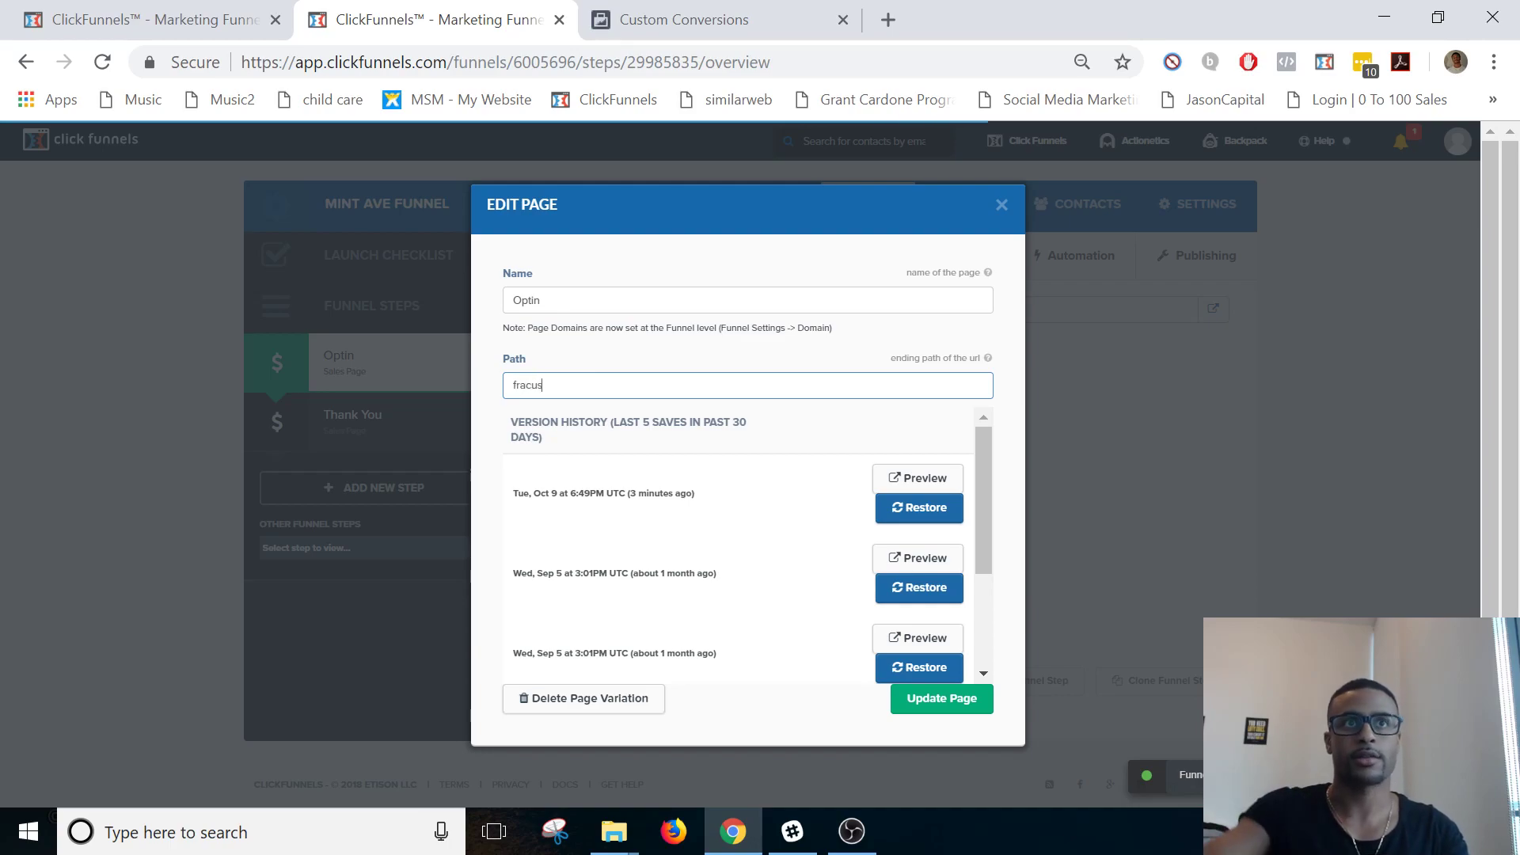
type("acus")
left_click(984, 698)
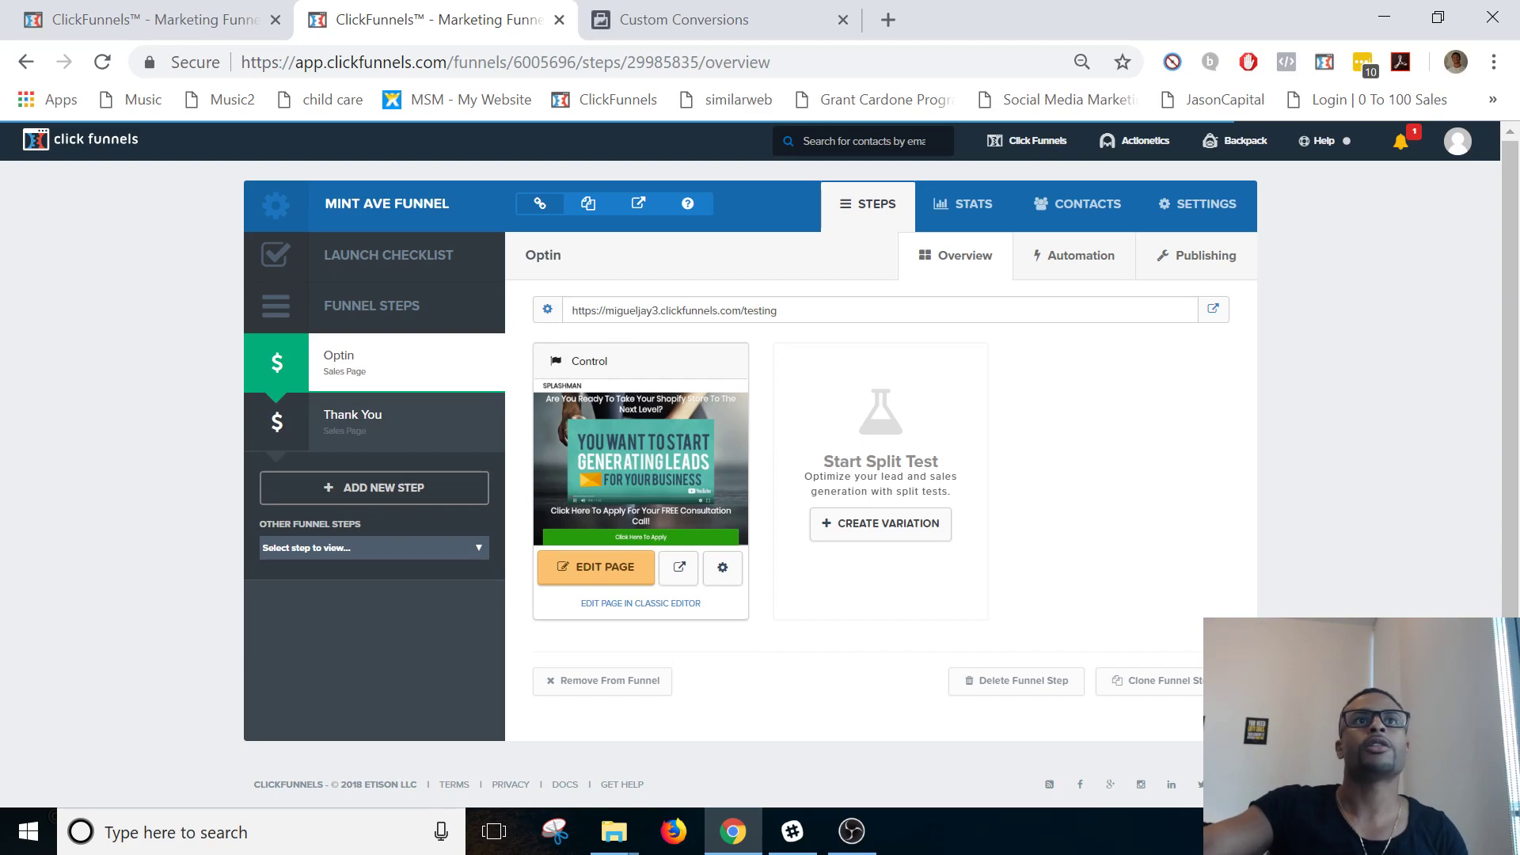
left_click_drag(780, 311, 570, 310)
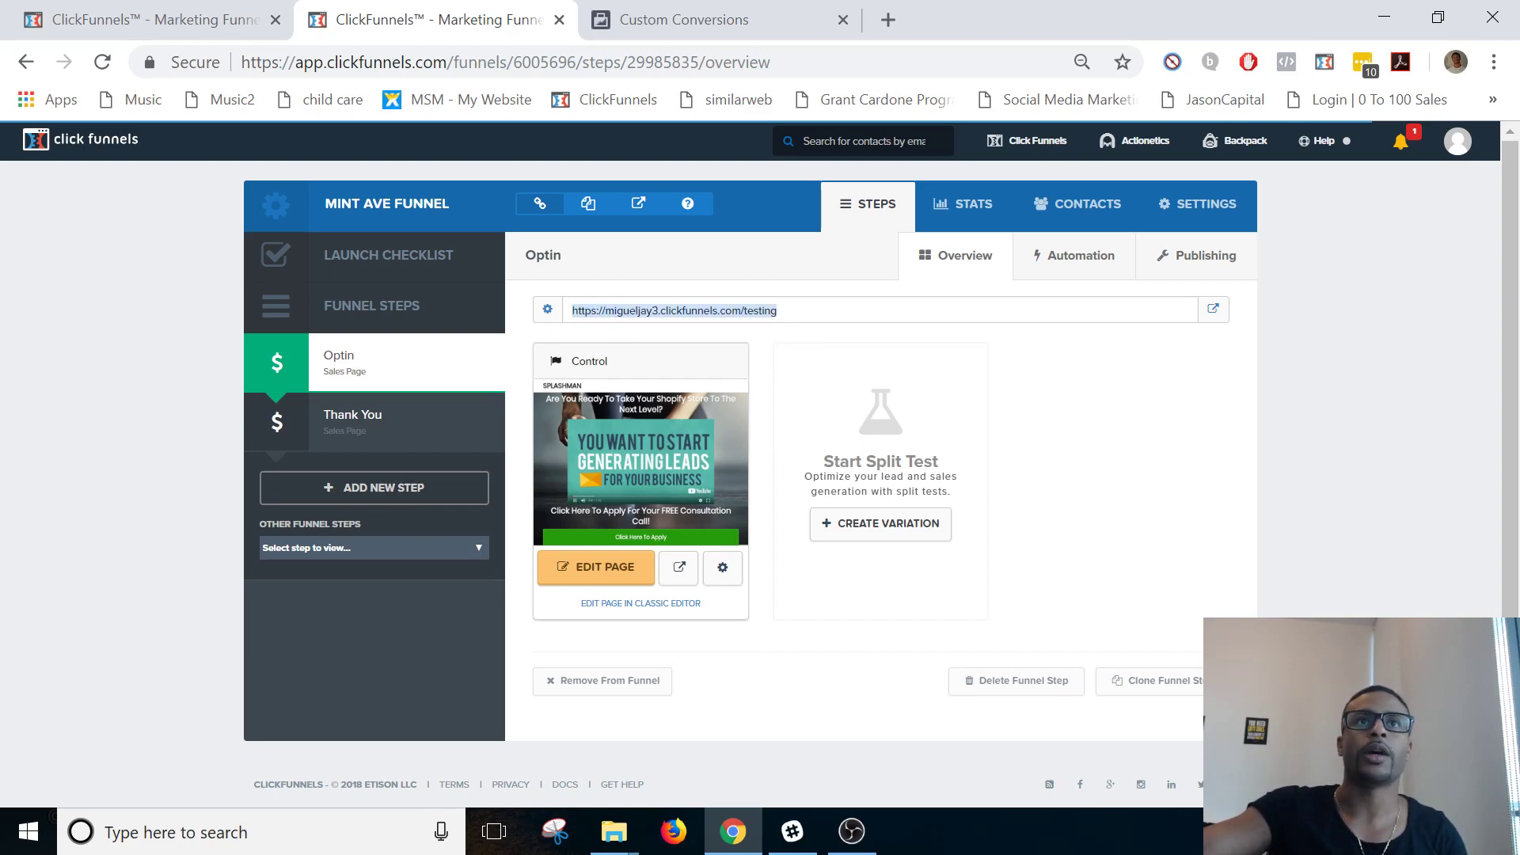
- Create a split test variation of the Optin page and set its path to fracus-1
left_click(834, 520)
left_click(767, 311)
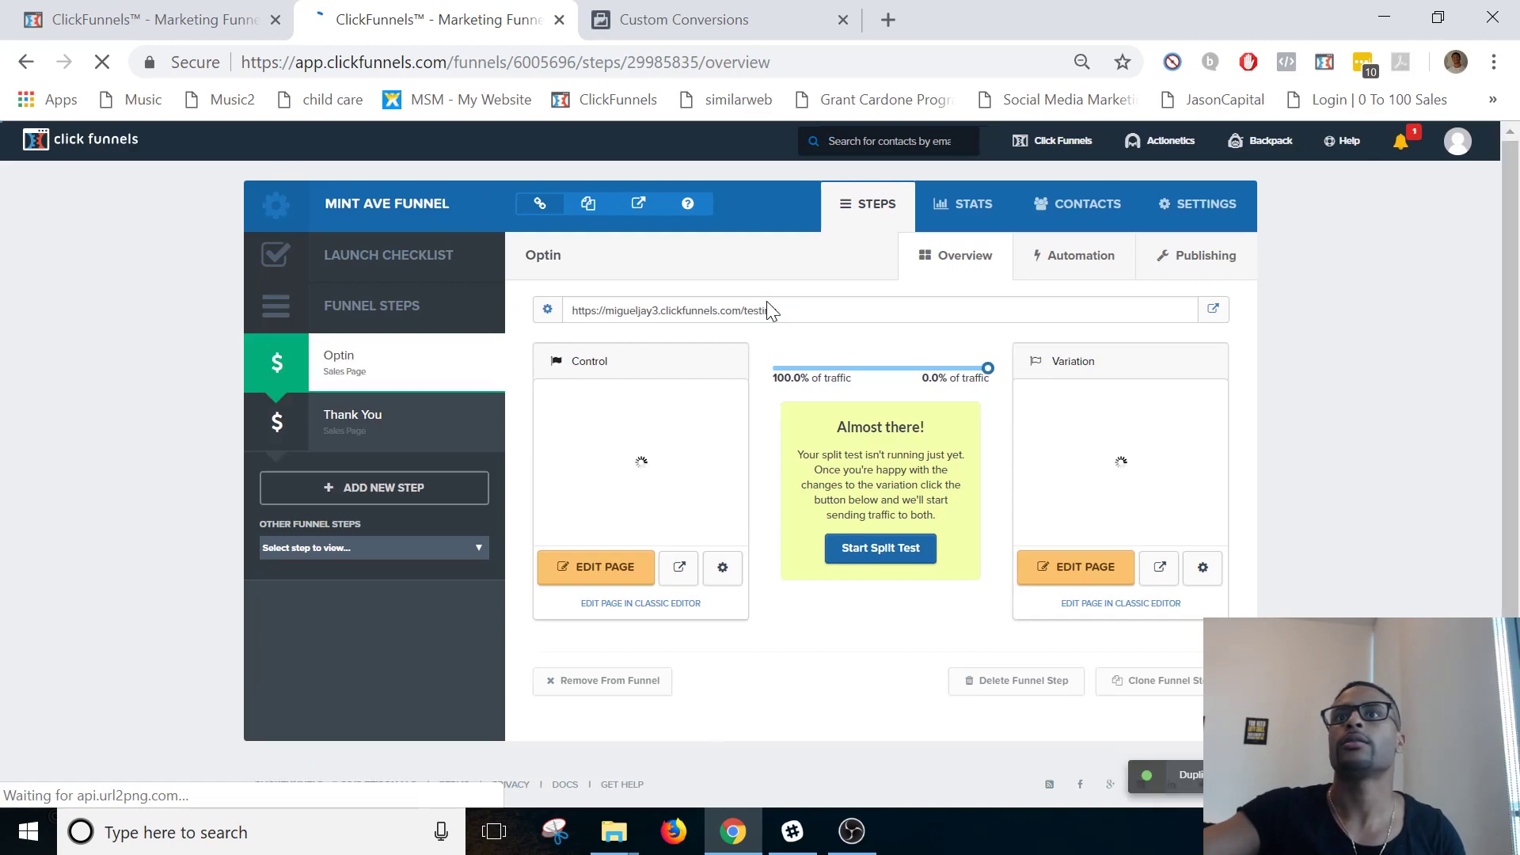
left_click(1200, 568)
left_click_drag(633, 385, 523, 384)
type("fracu")
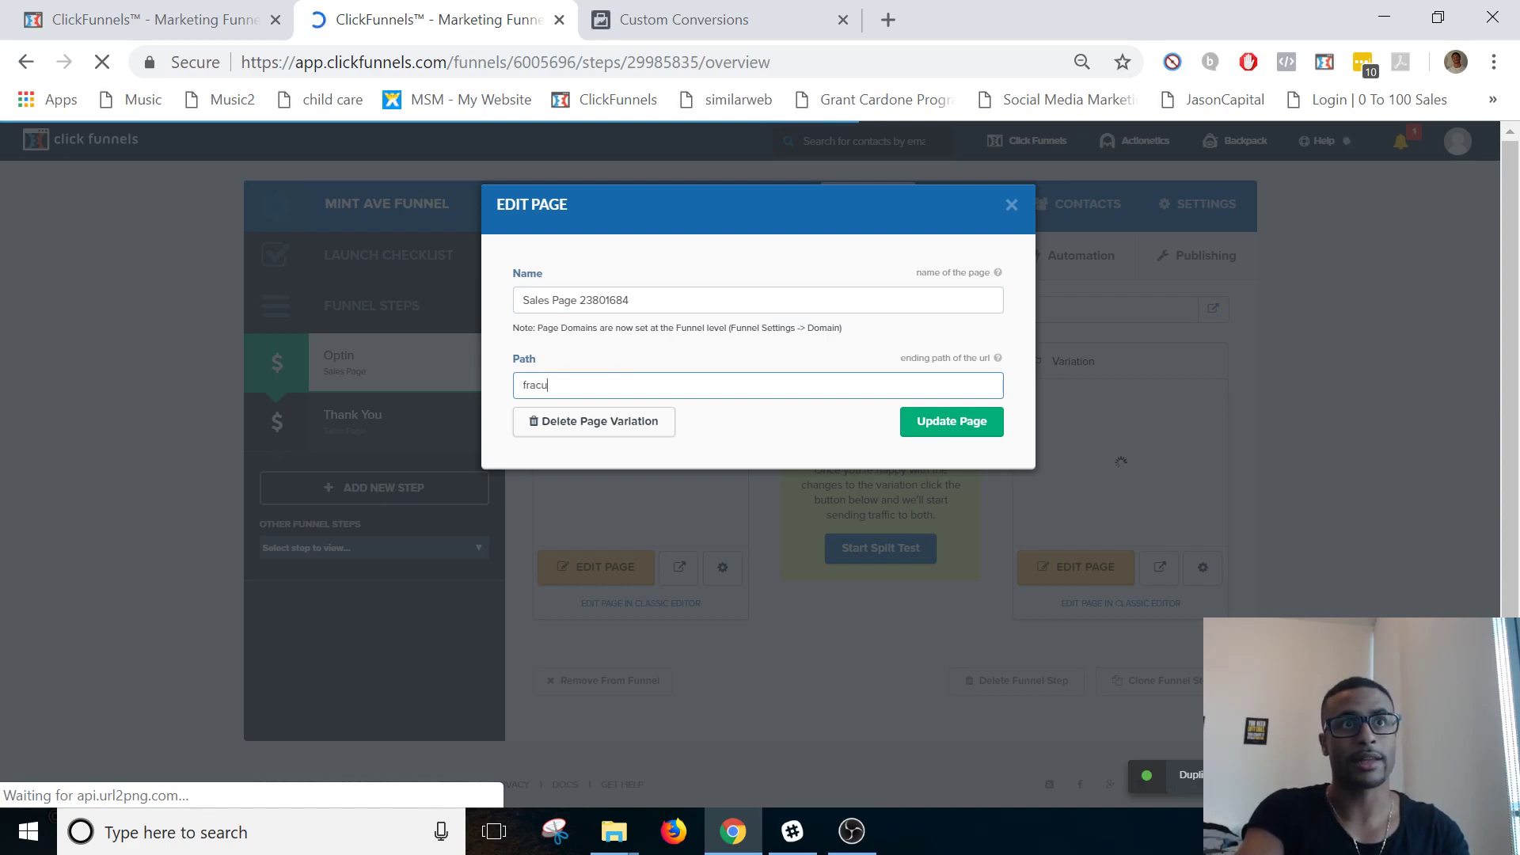
type("s-1")
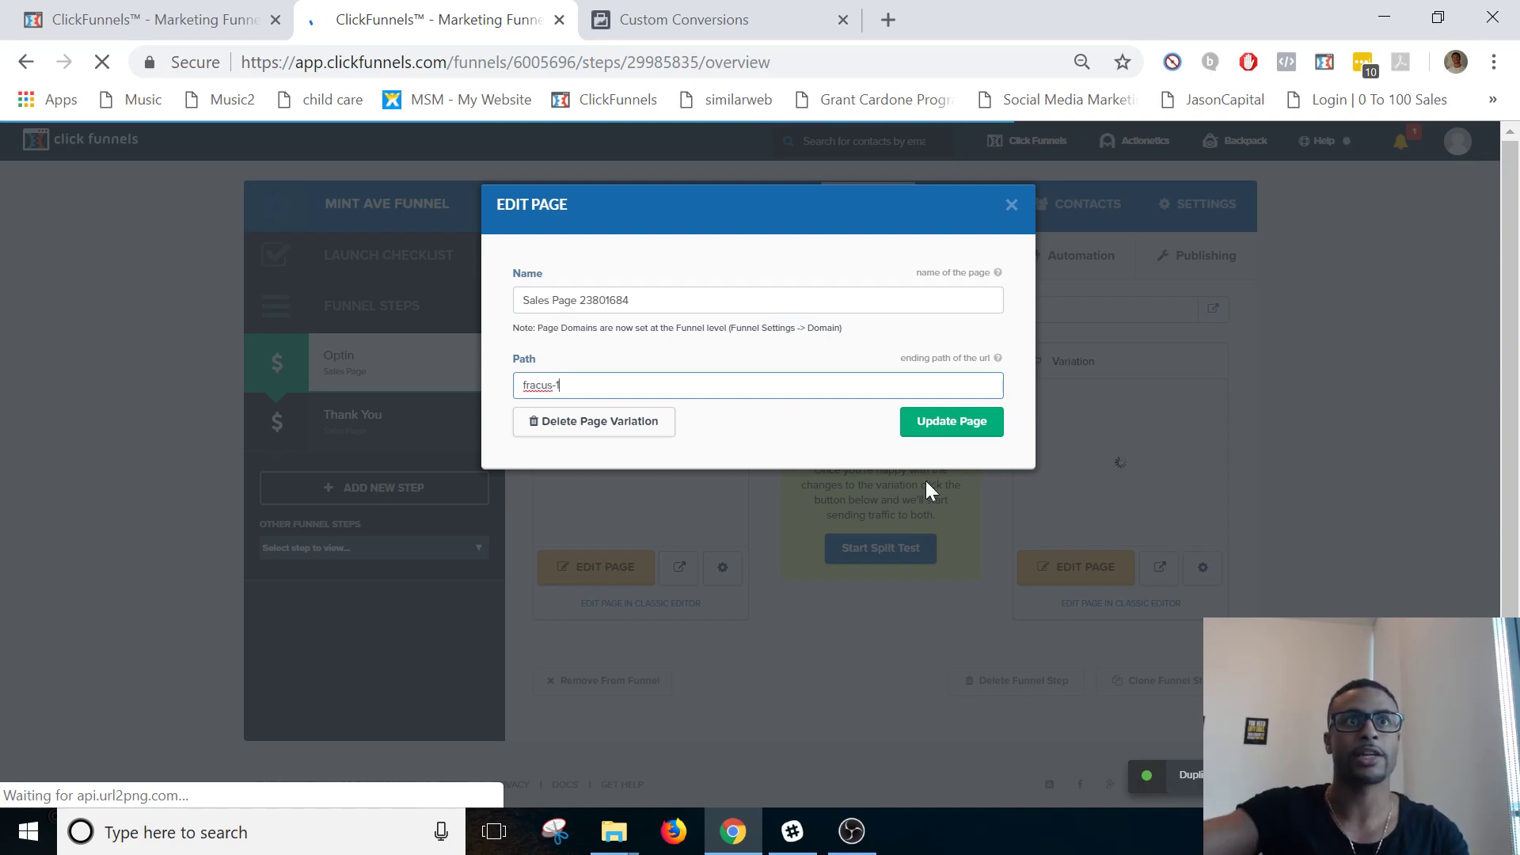
left_click(952, 421)
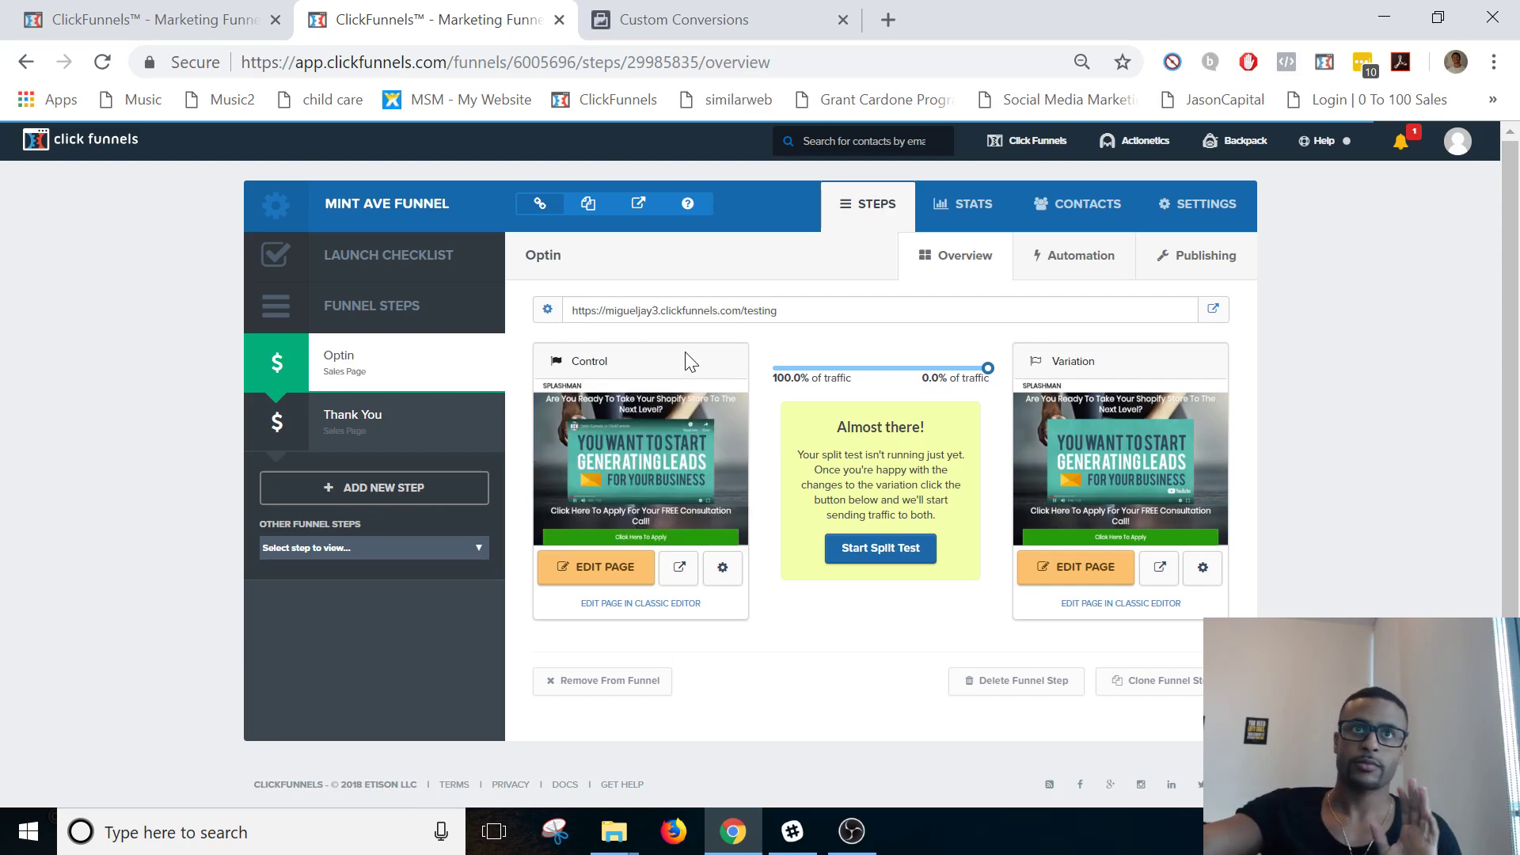
- Start the split test between the Optin step's Control and Variation pages
left_click_drag(788, 315, 567, 320)
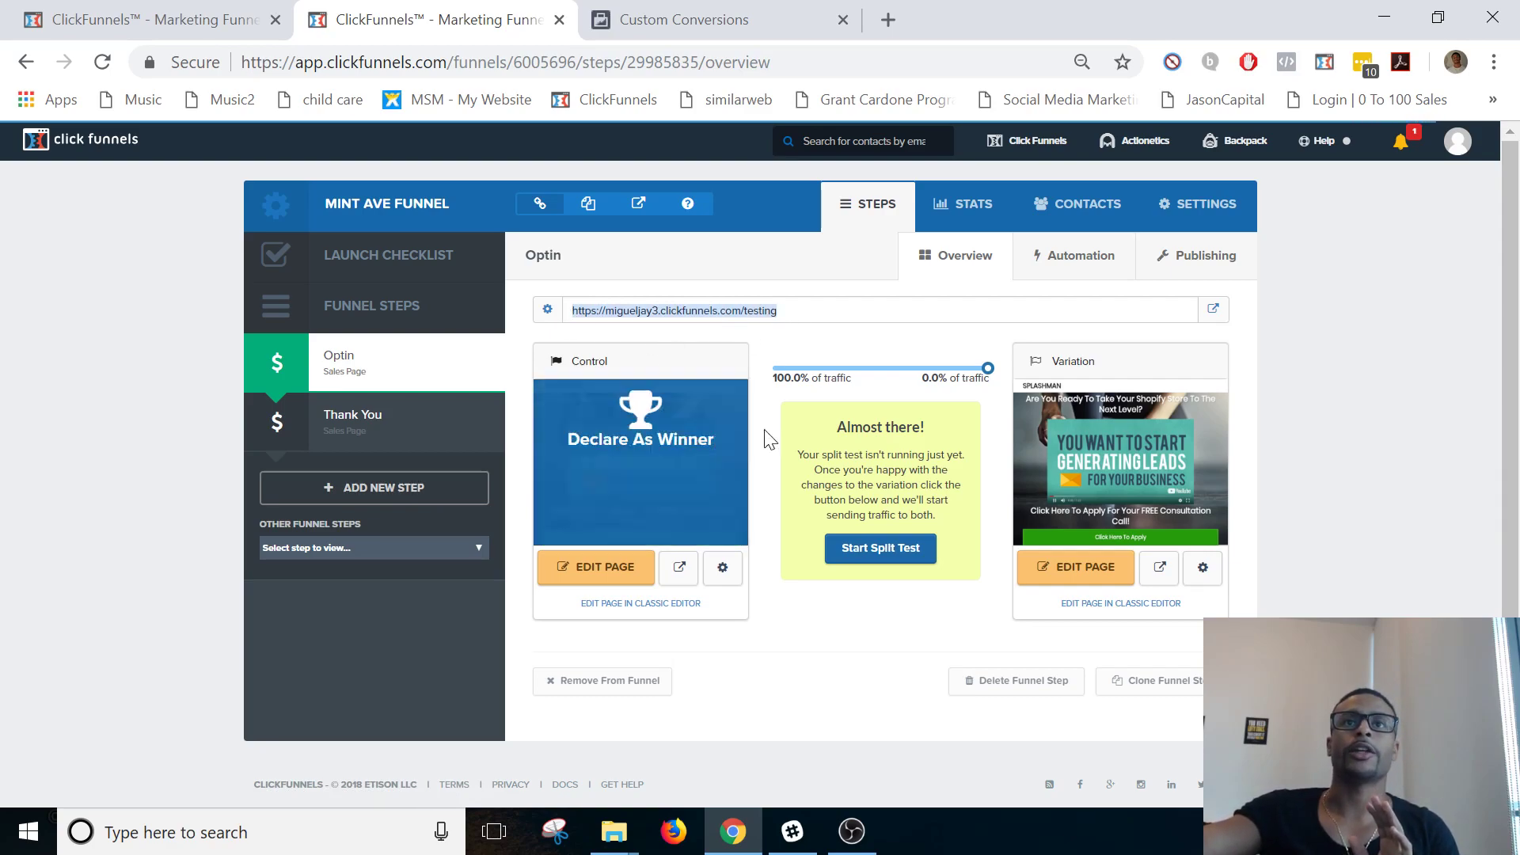
left_click(880, 549)
left_click(880, 551)
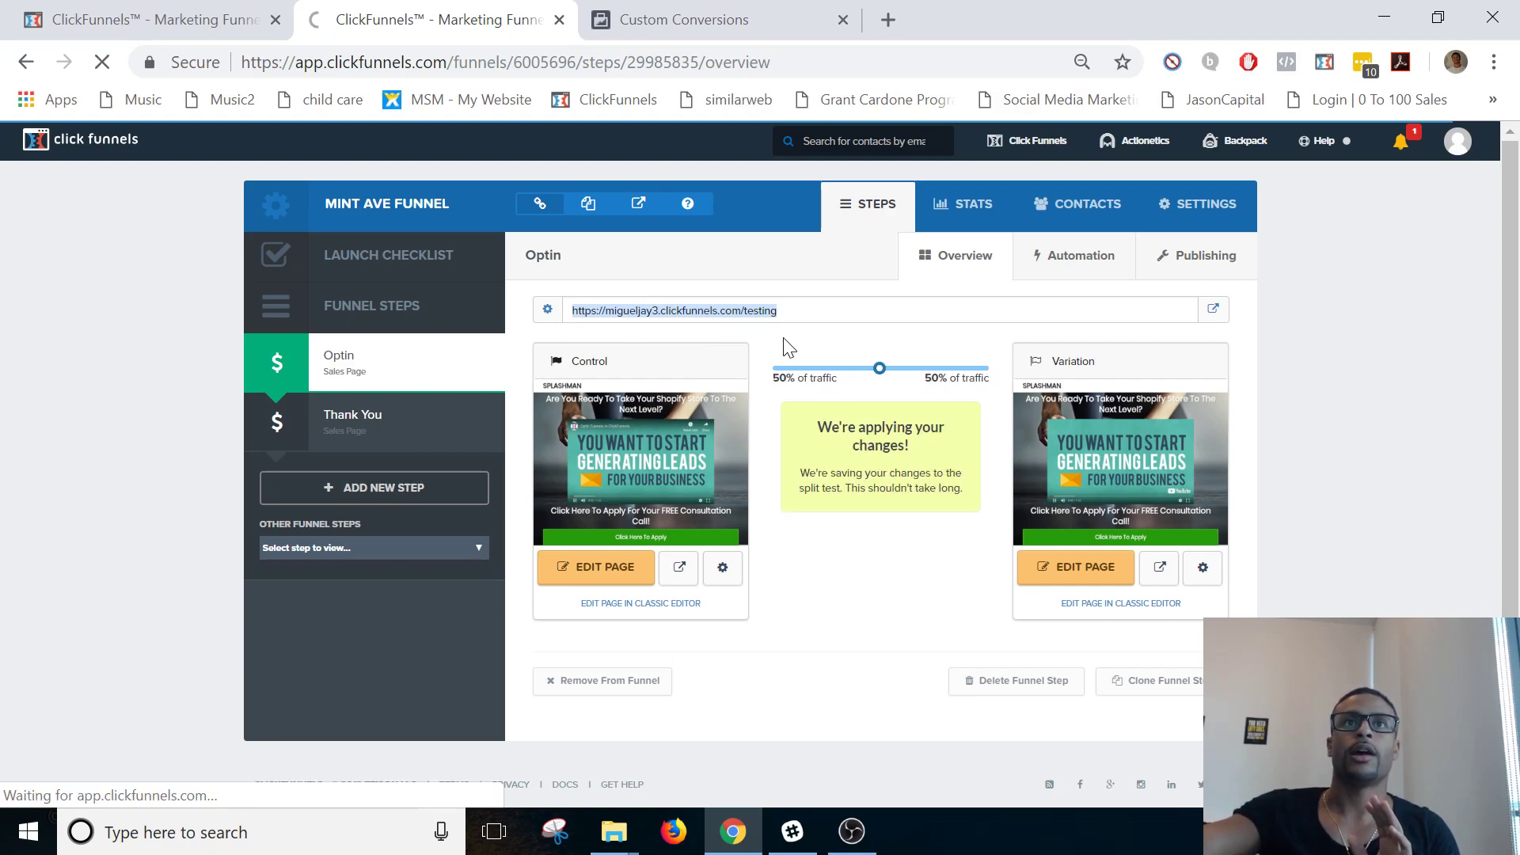
left_click_drag(797, 315, 563, 233)
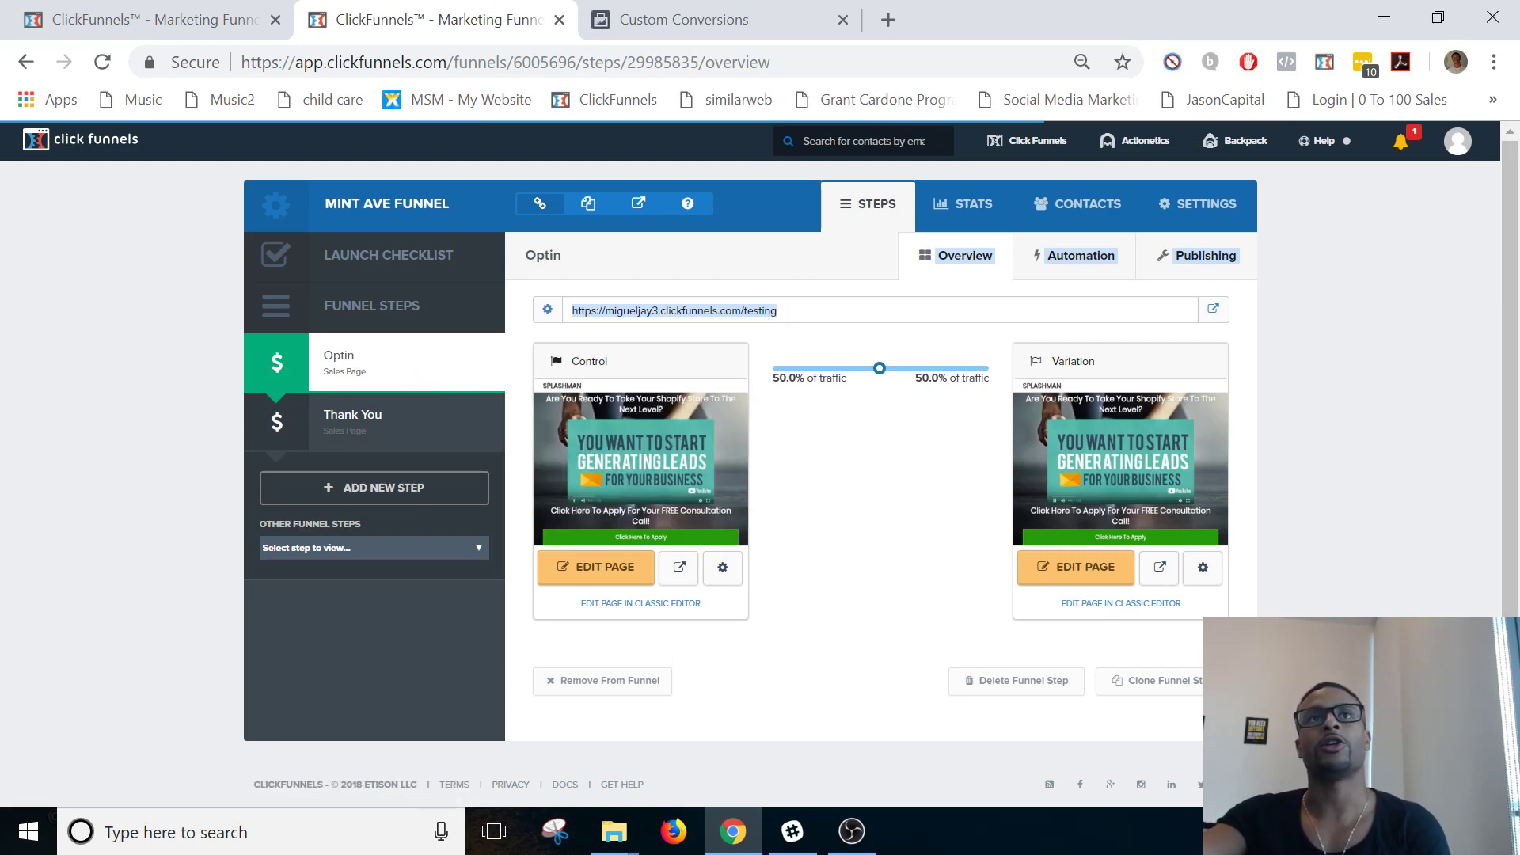
left_click(779, 336)
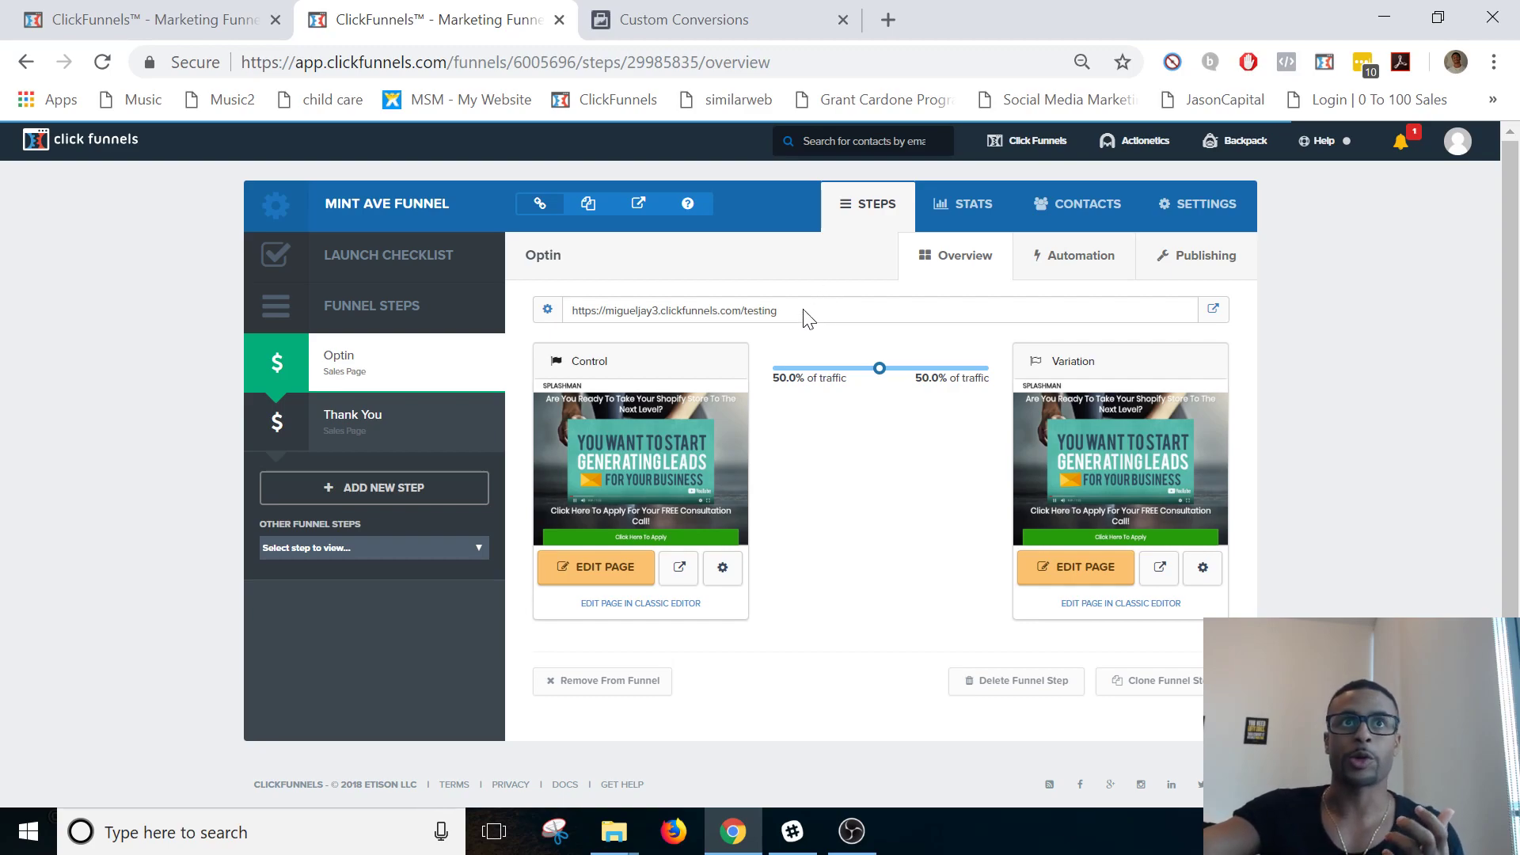
left_click_drag(790, 319, 591, 182)
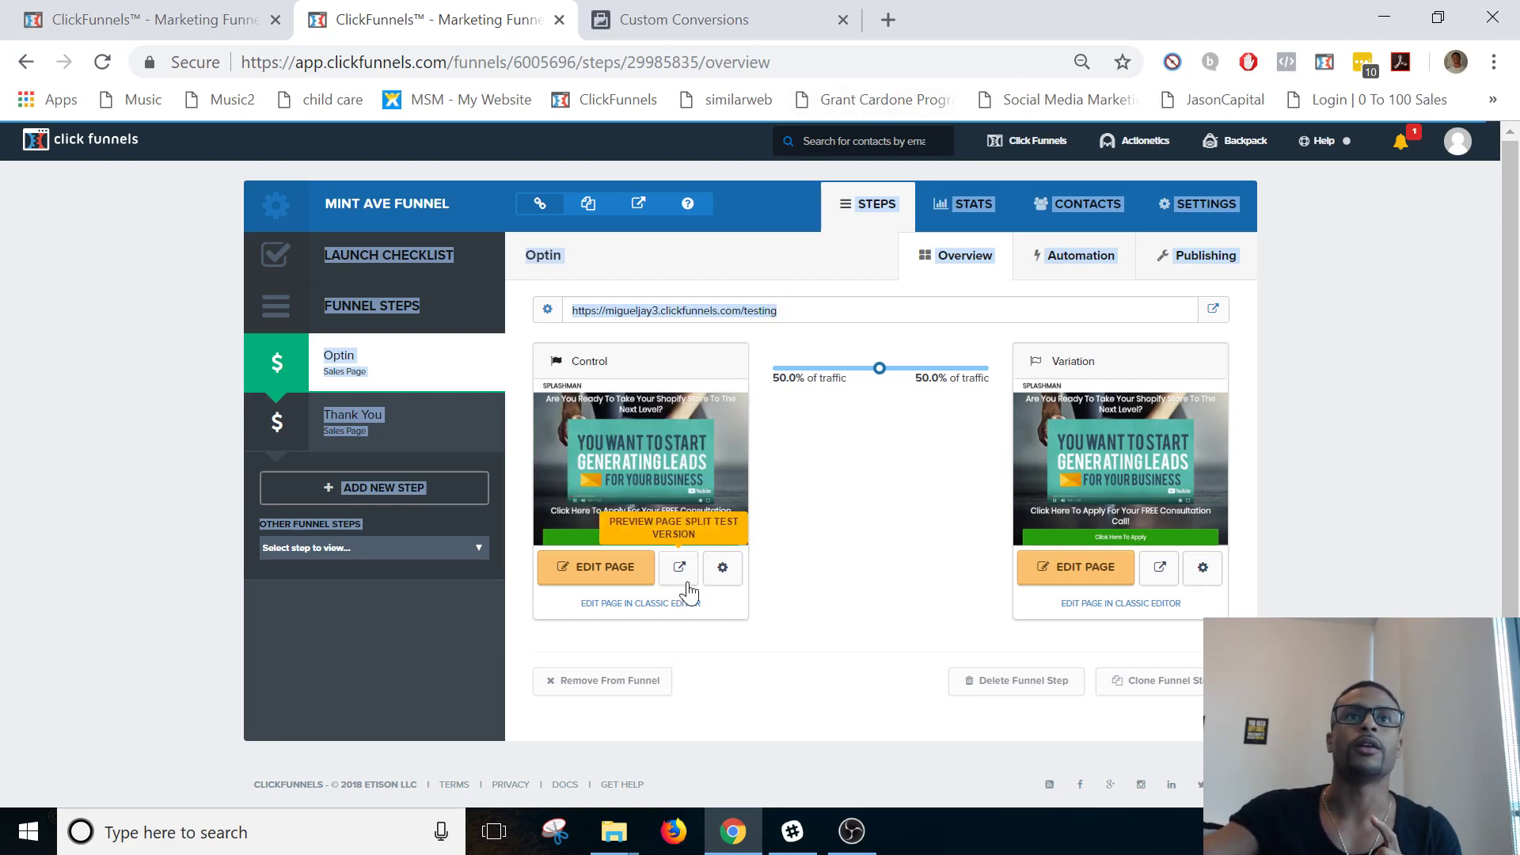
- Review the path settings of the Control and Variation pages, closing each without changes
left_click(720, 564)
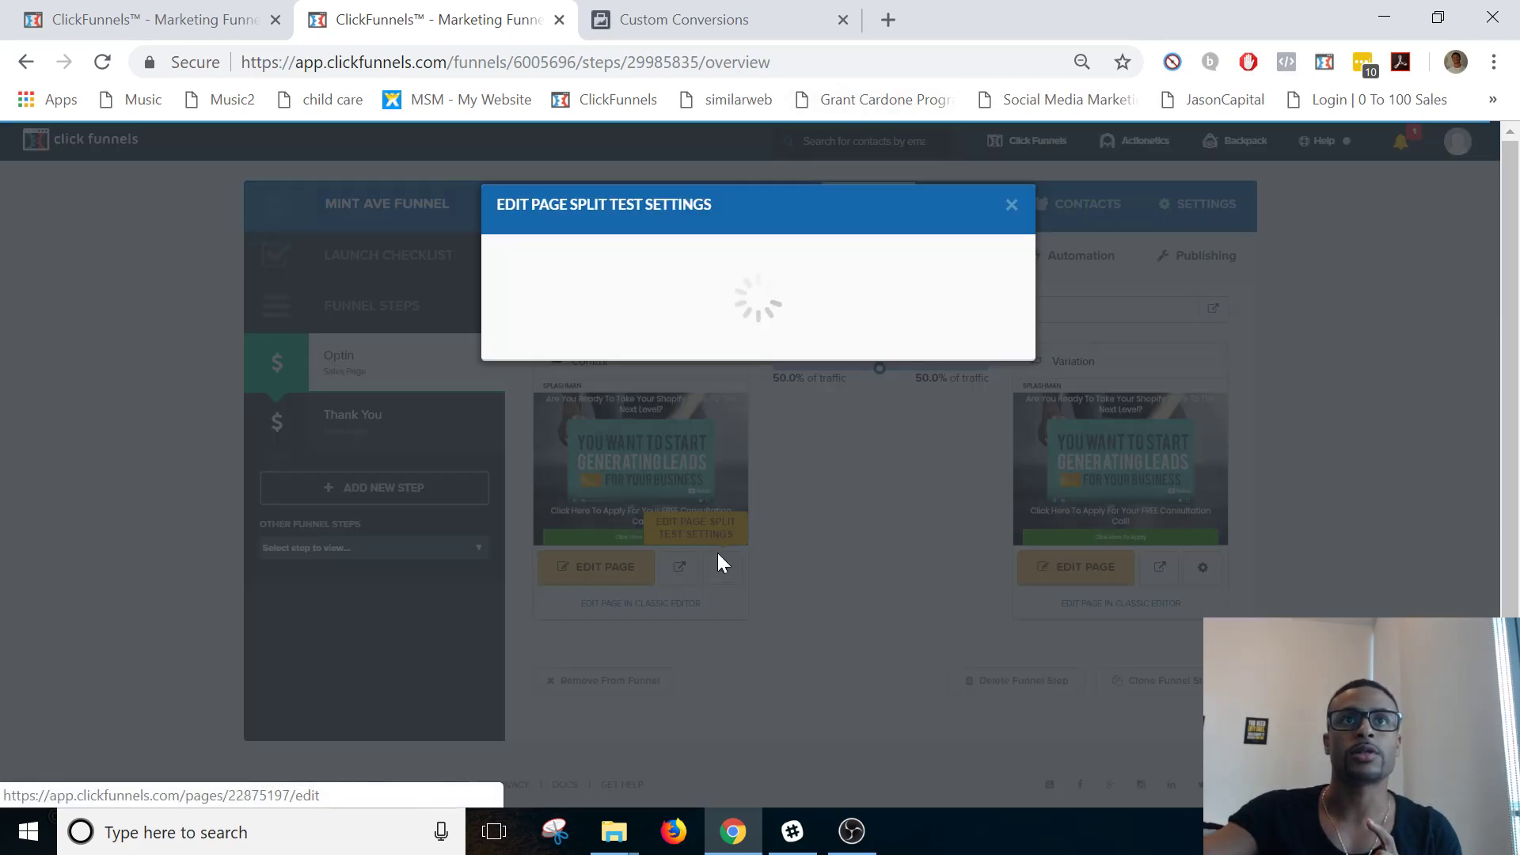
key("Tab")
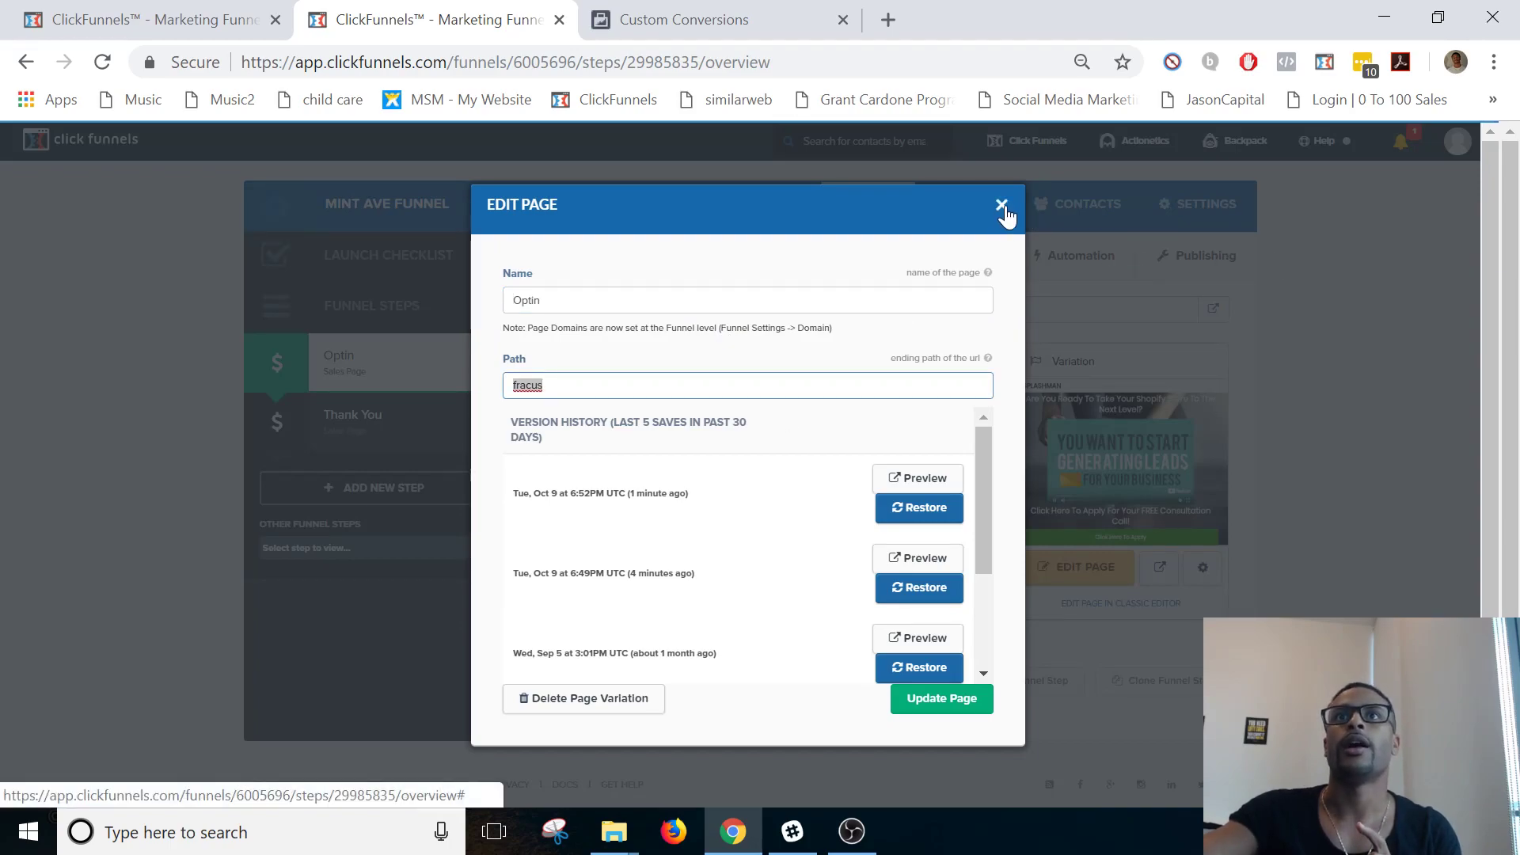
left_click(1001, 208)
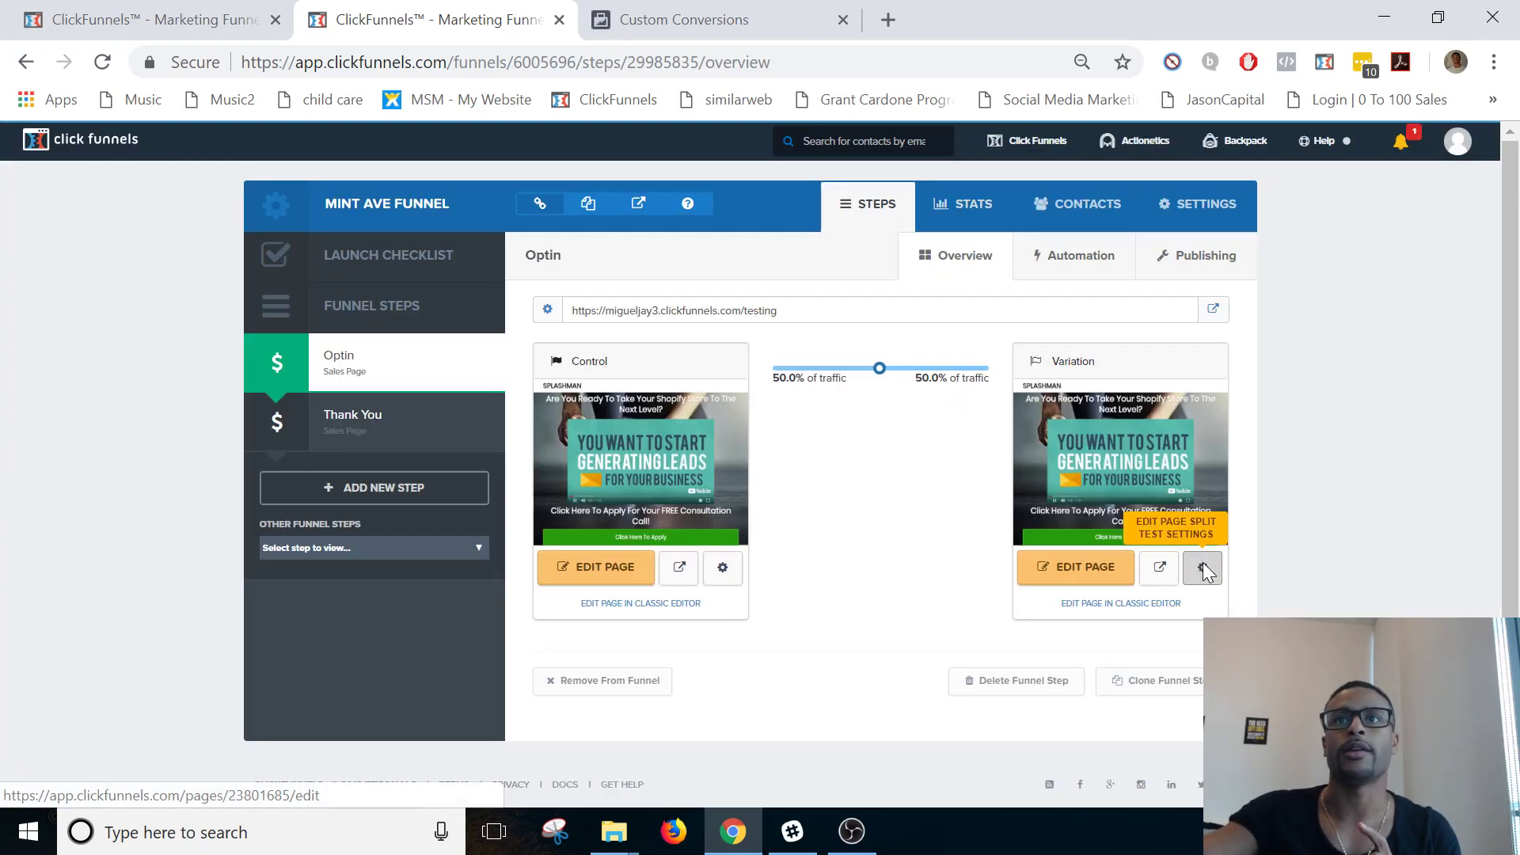
left_click(1202, 569)
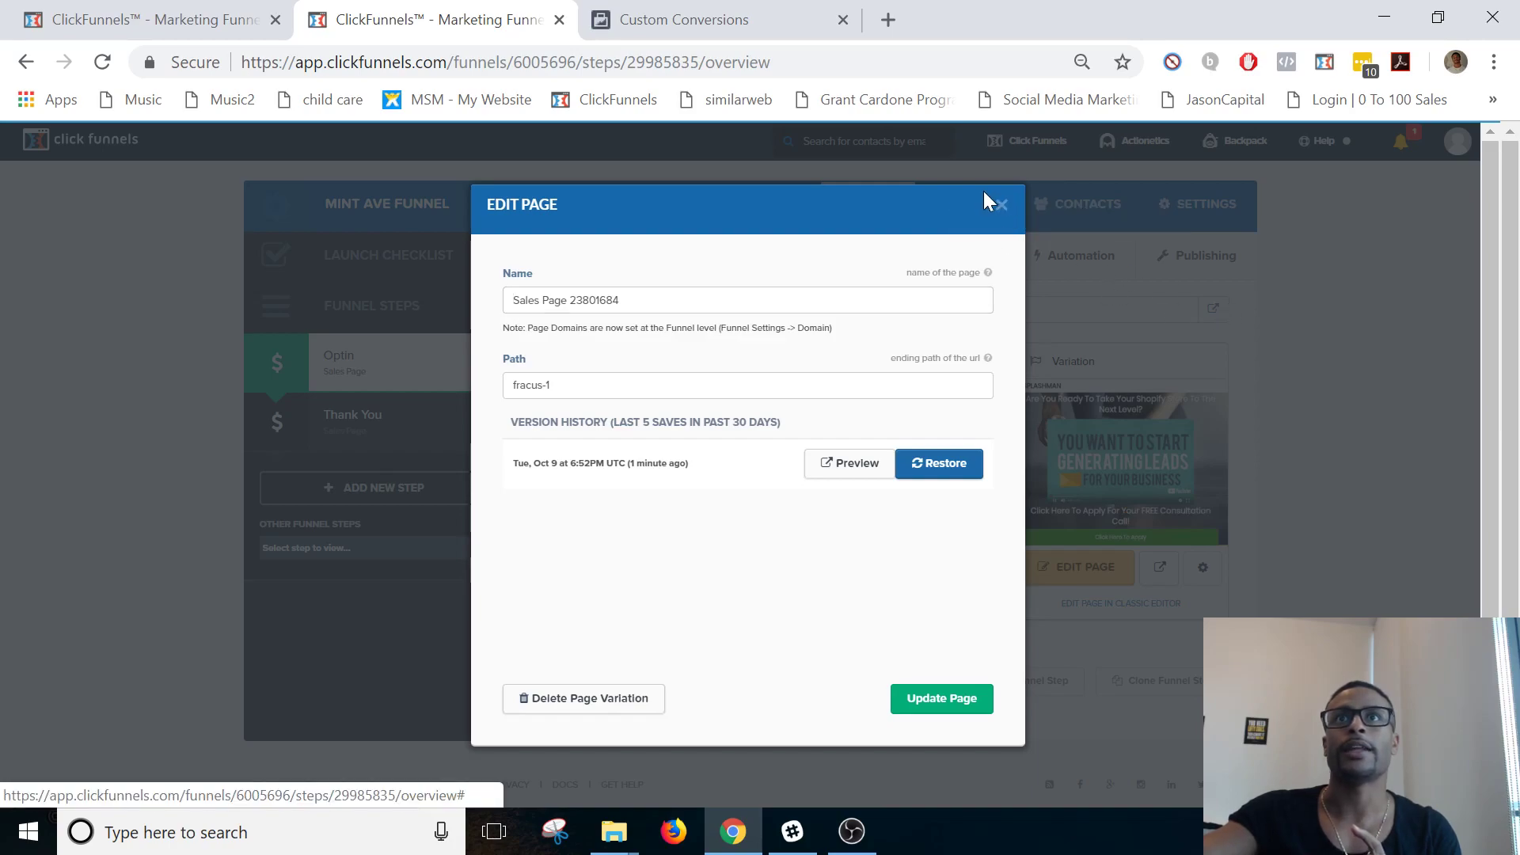
left_click(1002, 208)
- Copy the live Optin page's URL ending in /fracus and add it to the custom conversion's URL rule in Facebook Events Manager
left_click(1213, 310)
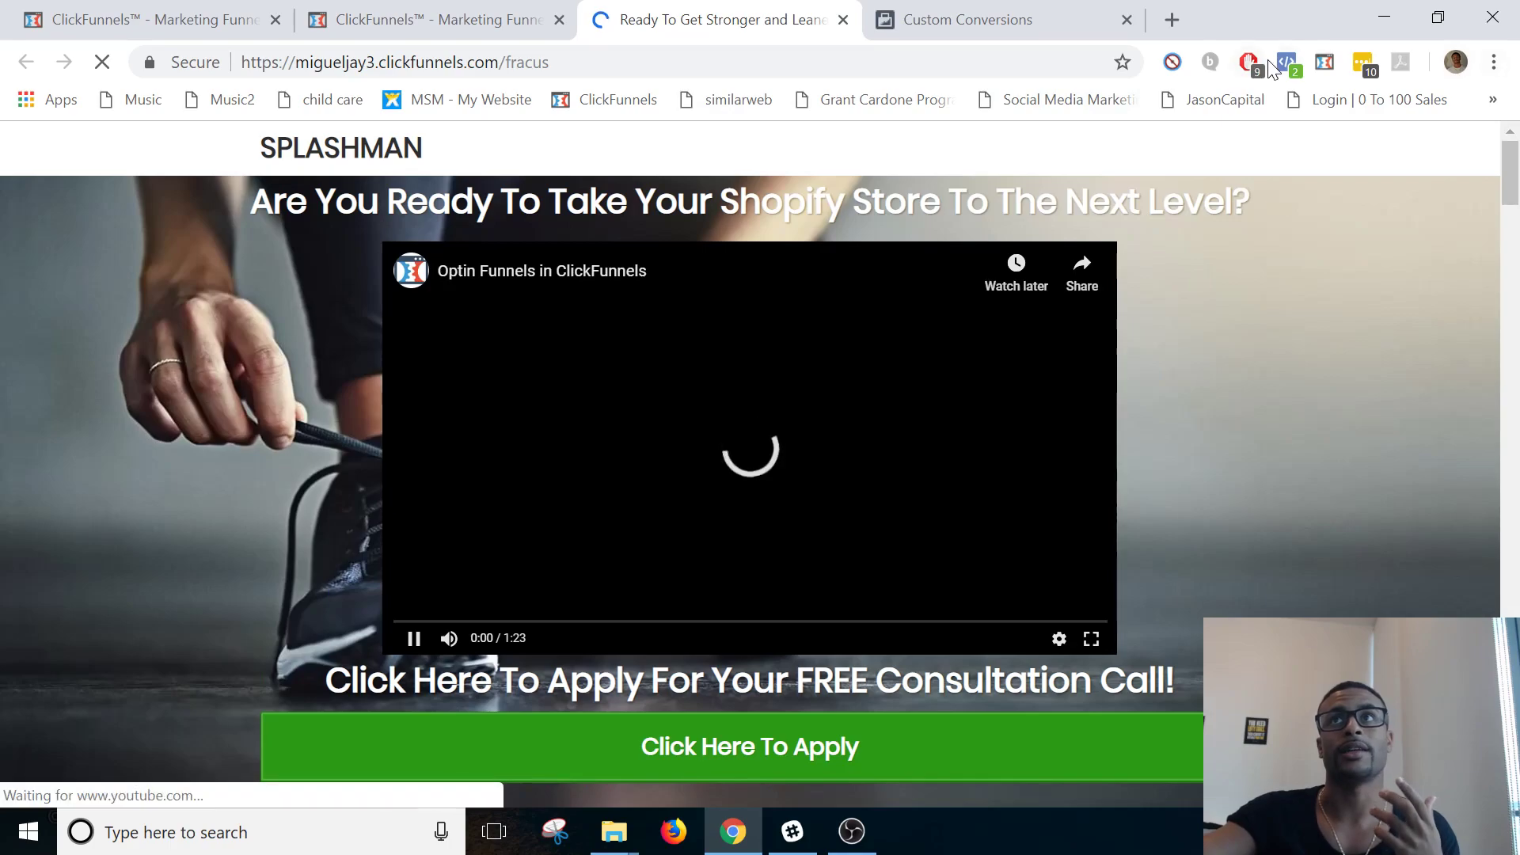
left_click(1284, 63)
left_click(1284, 62)
left_click(1285, 62)
left_click(396, 62)
key("ctrl+c")
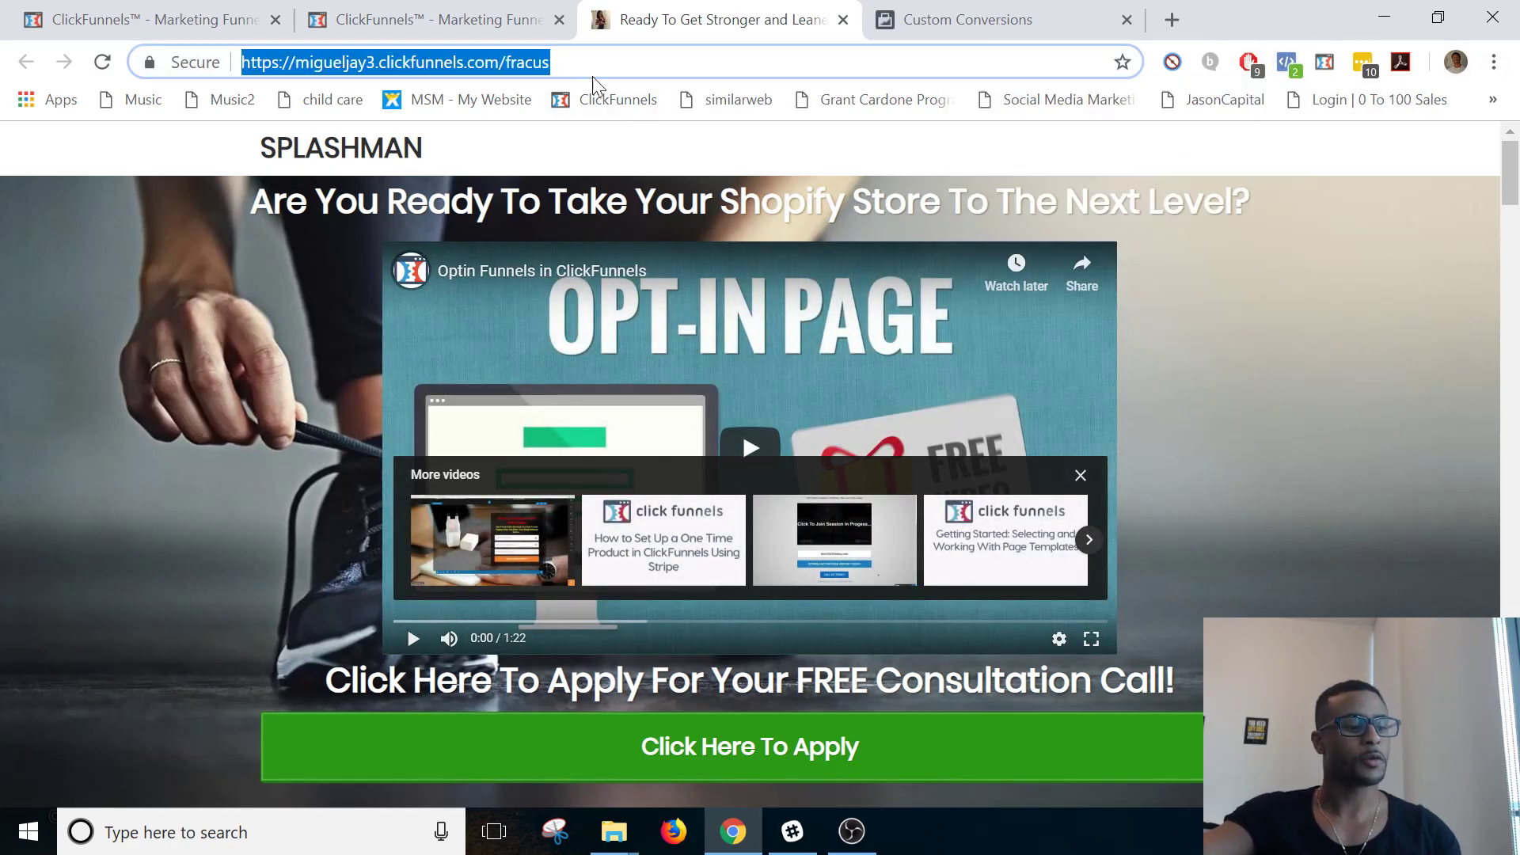
left_click(956, 22)
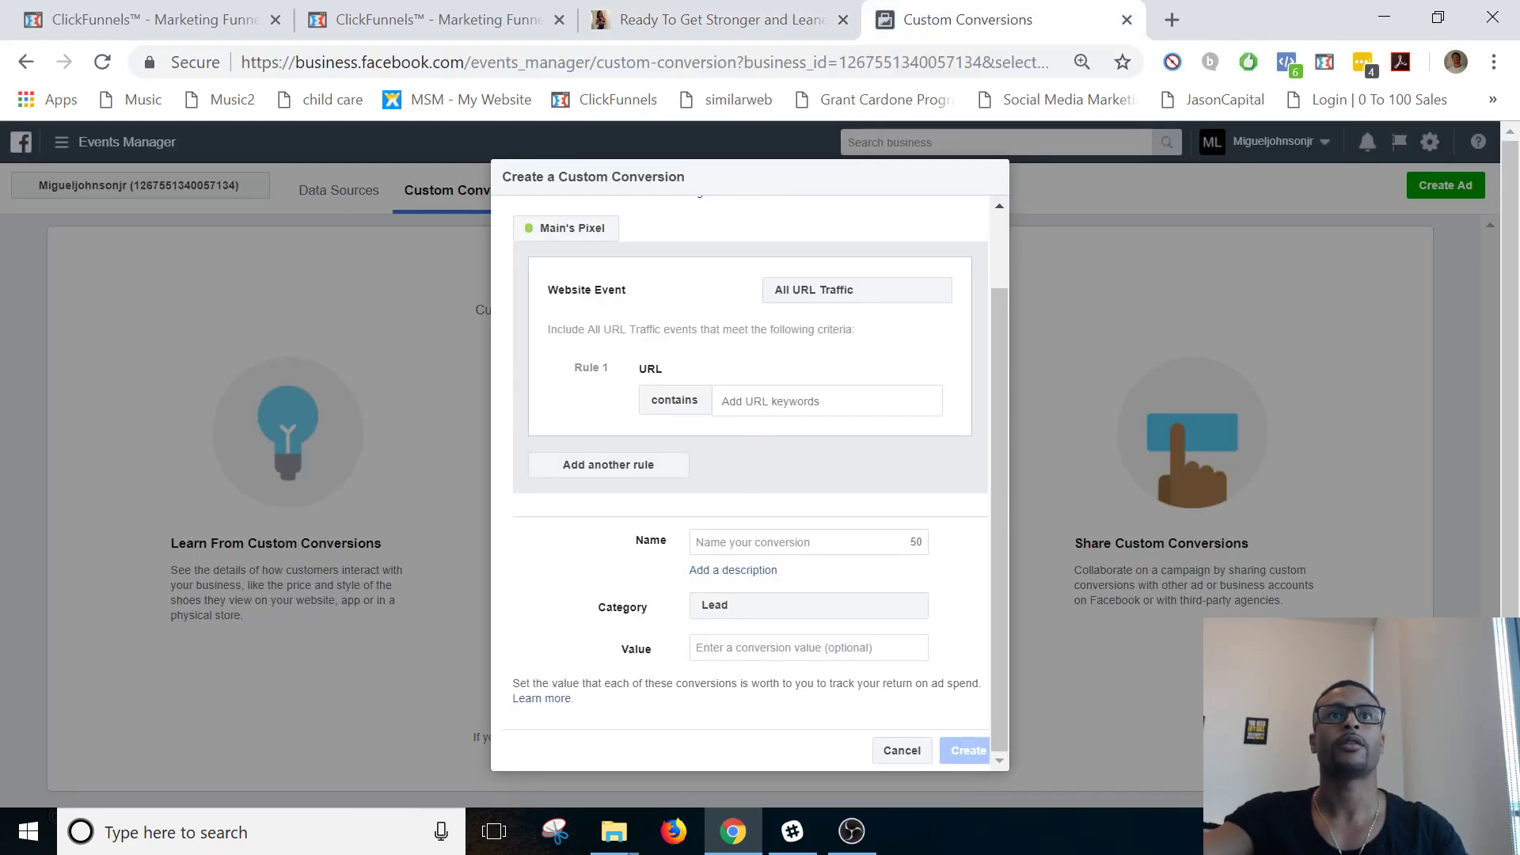
key("ctrl+v")
key("Return")
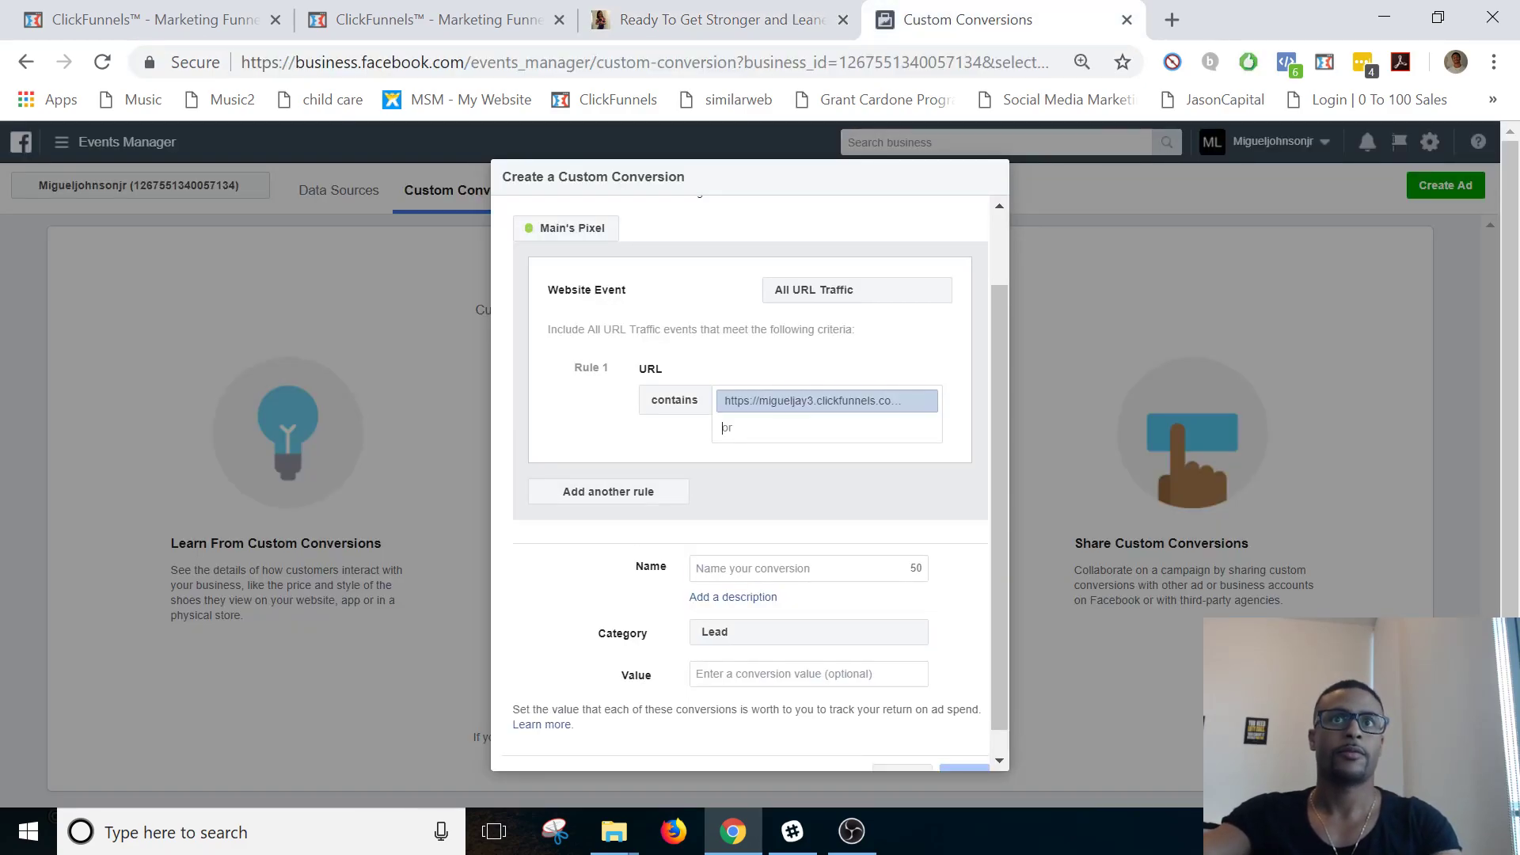
- Extend the live page's URL to end in /fracus-1 and add it as a second keyword in the custom conversion's URL rule
left_click(697, 21)
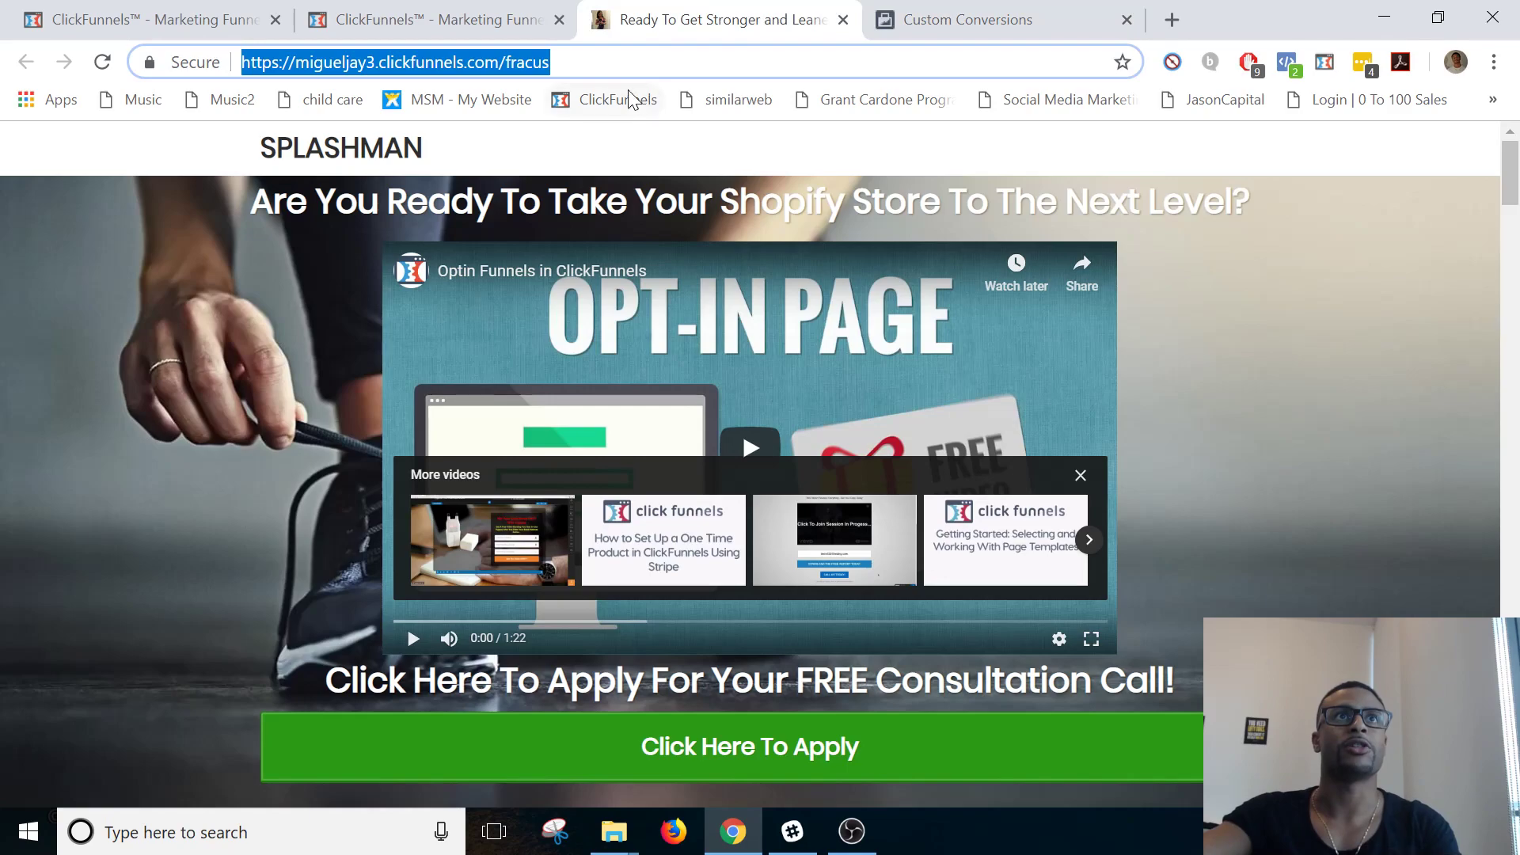
left_click(550, 61)
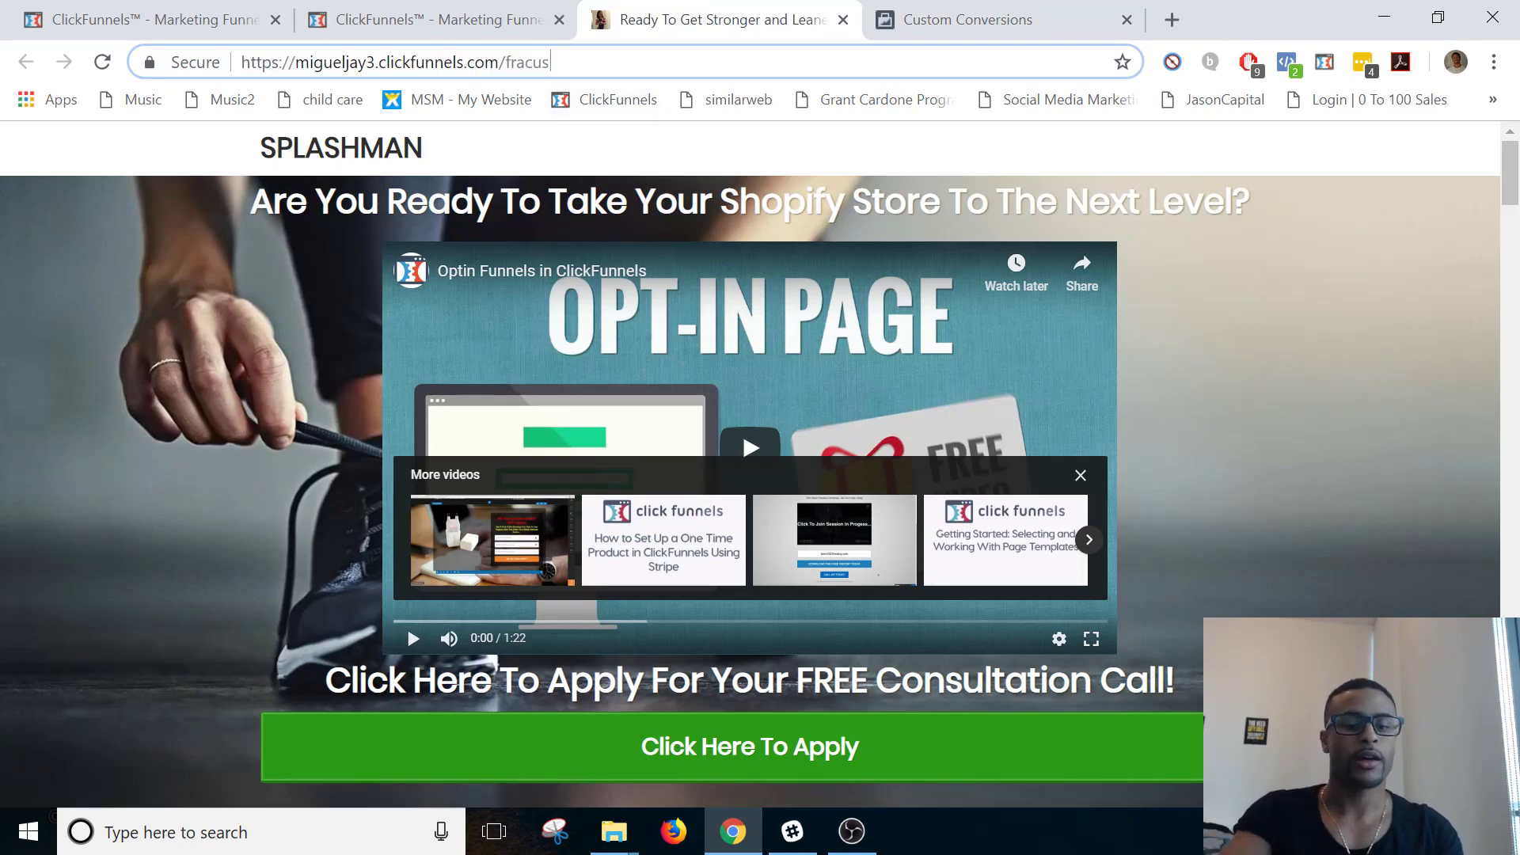
type("-1")
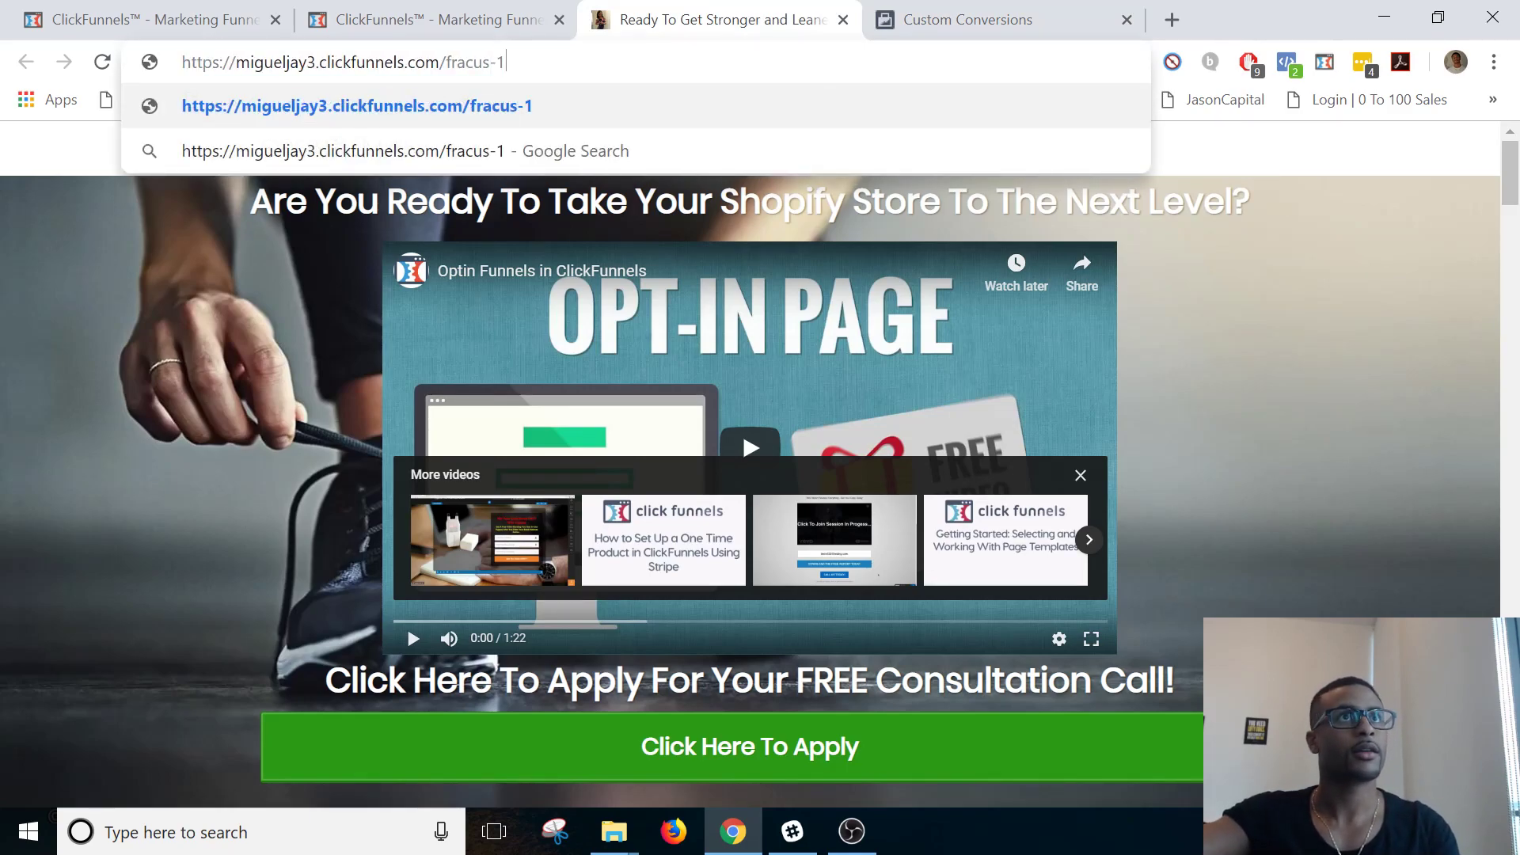
key("ctrl+a")
key("ctrl+c")
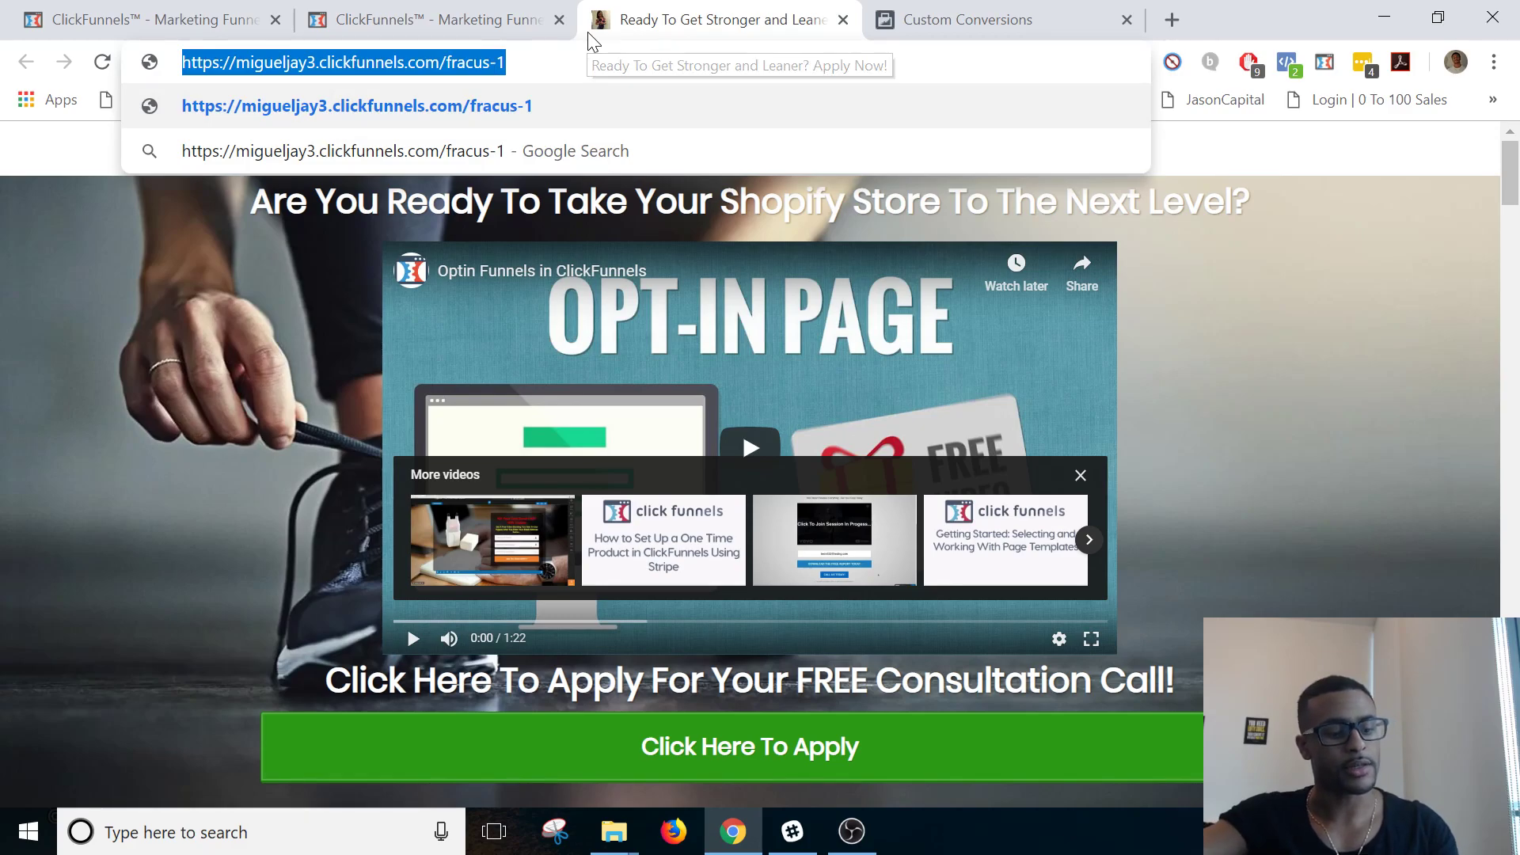
left_click(1131, 7)
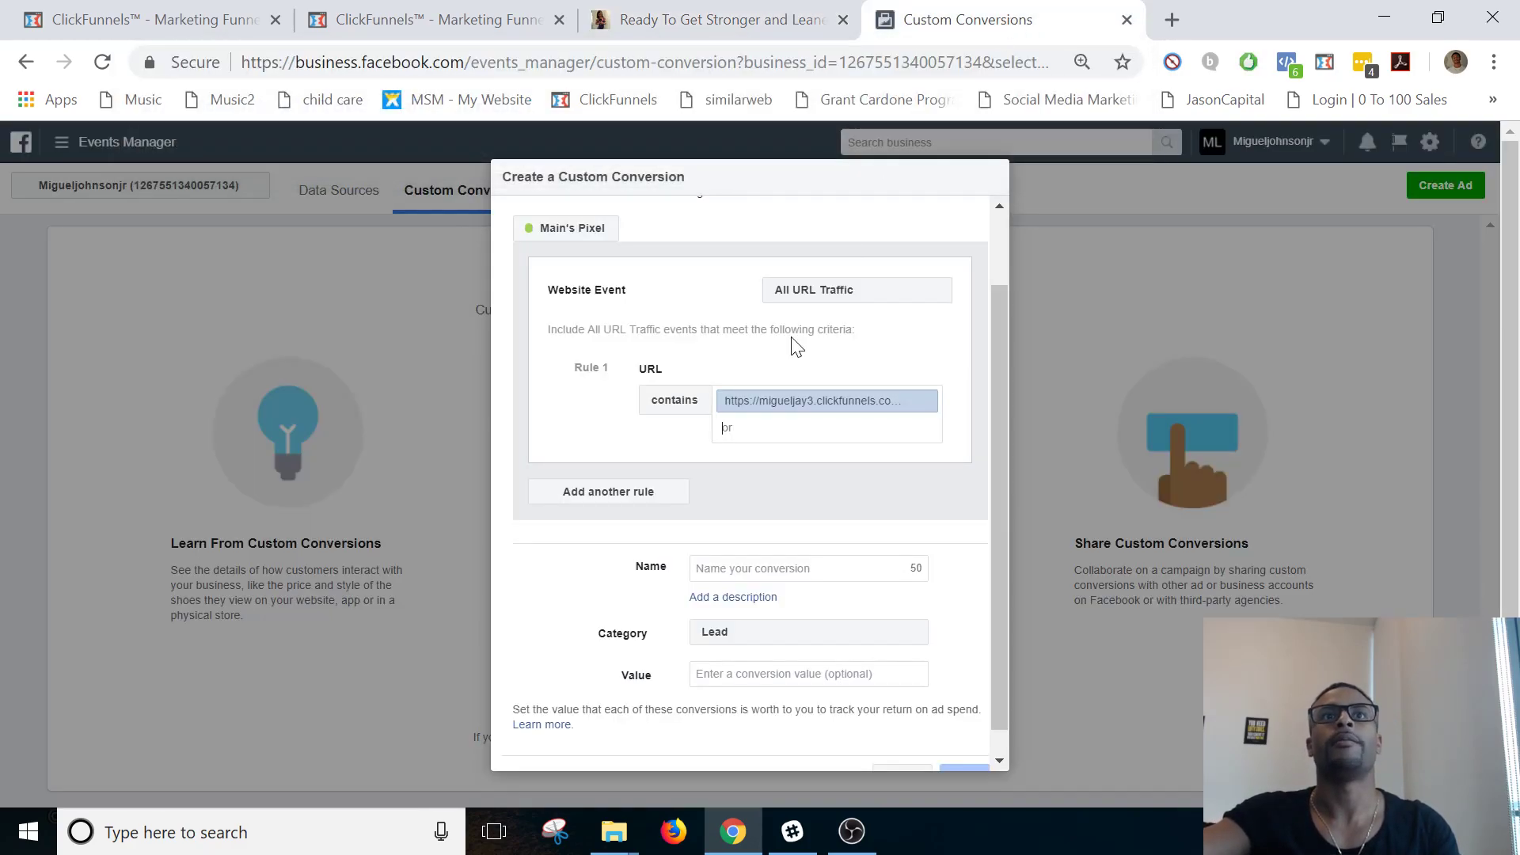
key("ctrl+v")
key("Return")
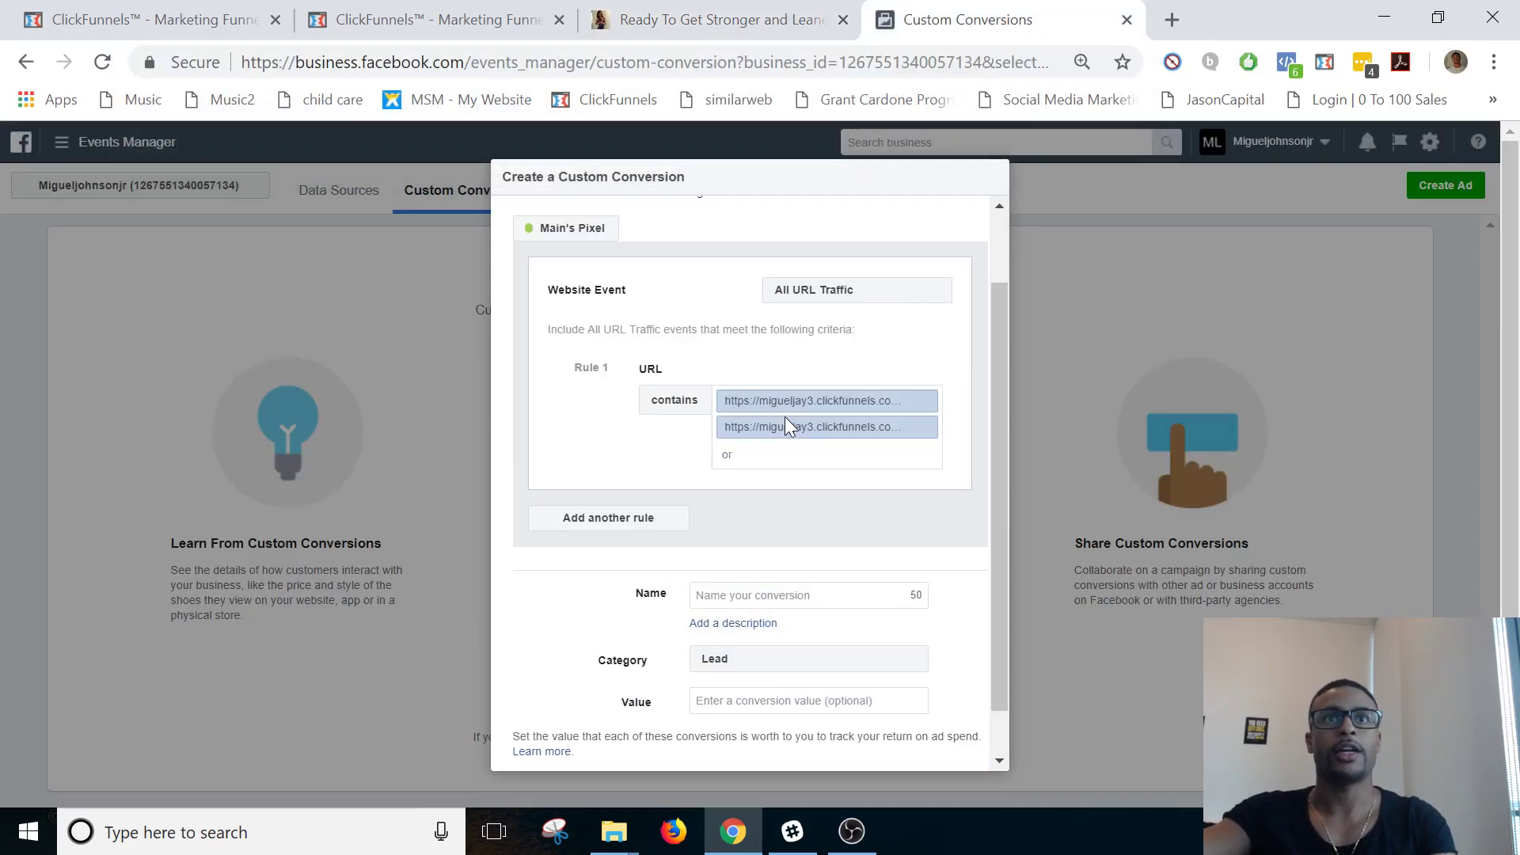
- Try the example names Testing - LEAD and Tea Rex - BUYER for the custom conversion
left_click(752, 596)
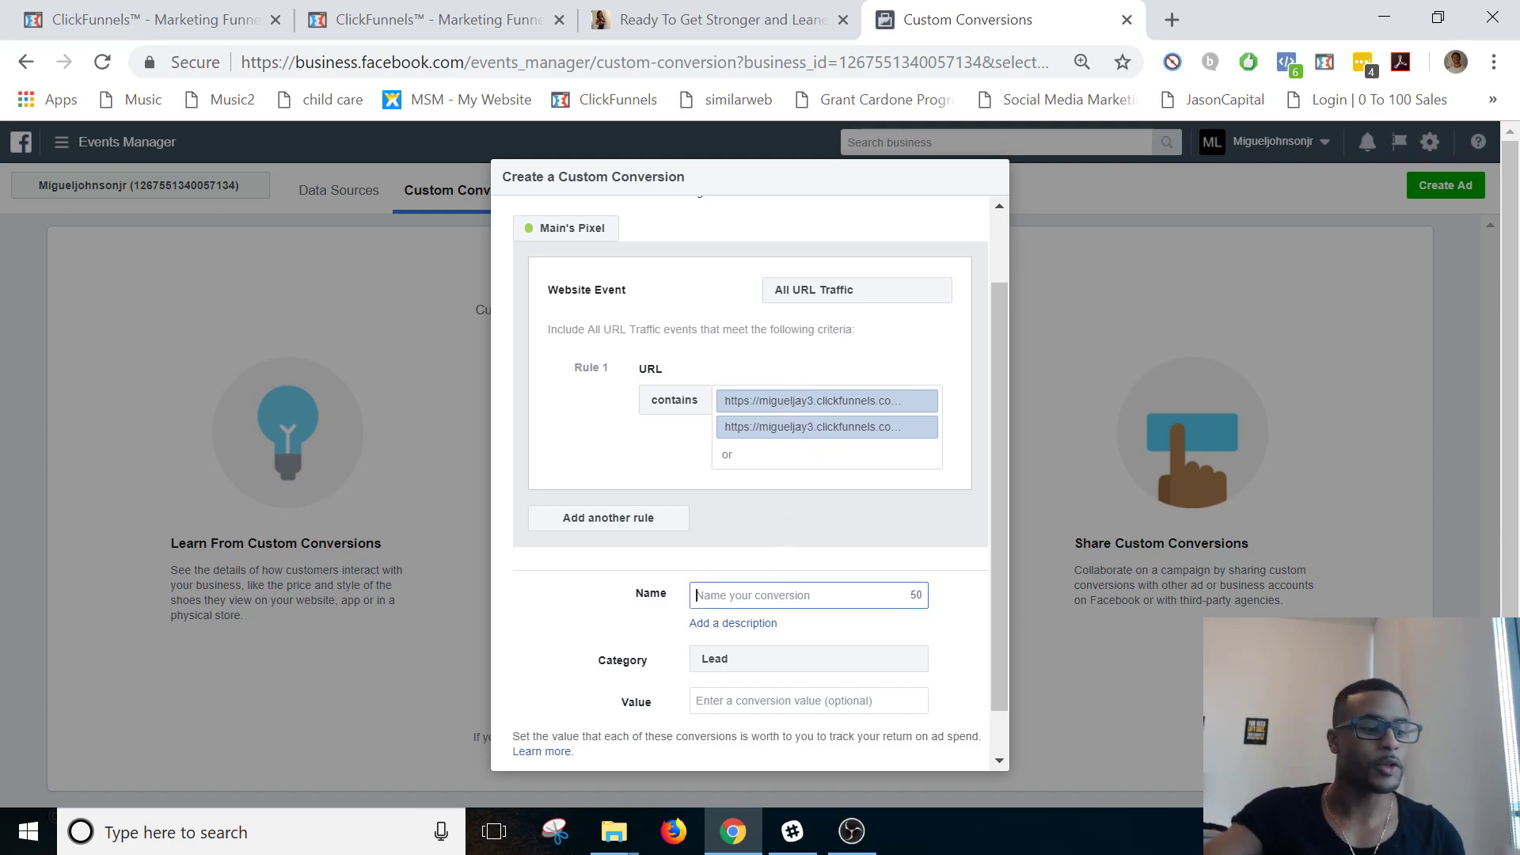
type("Testing - LEAD")
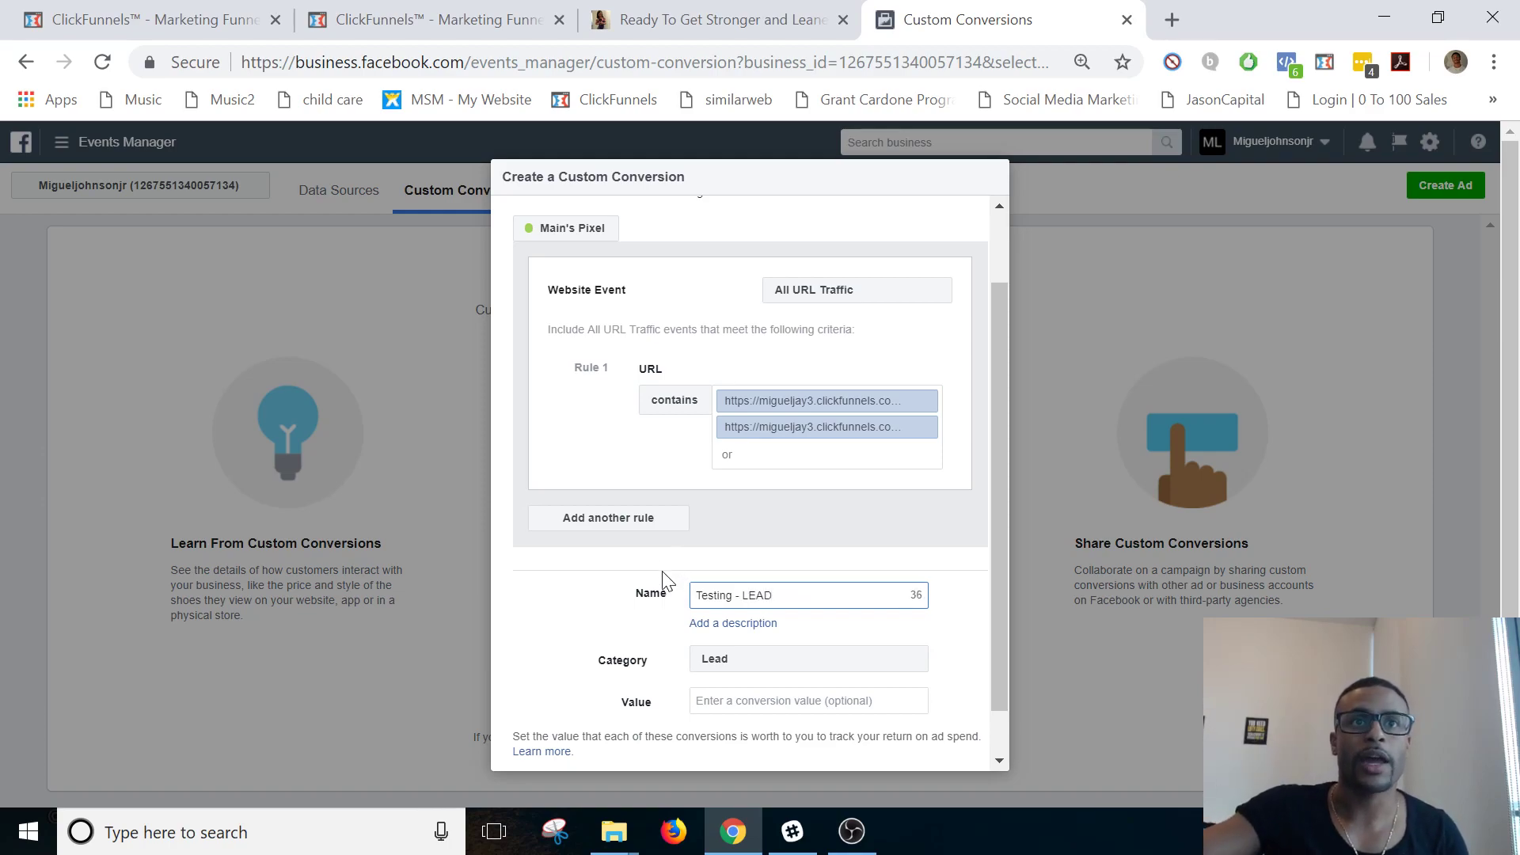
key("ctrl+shift+Left")
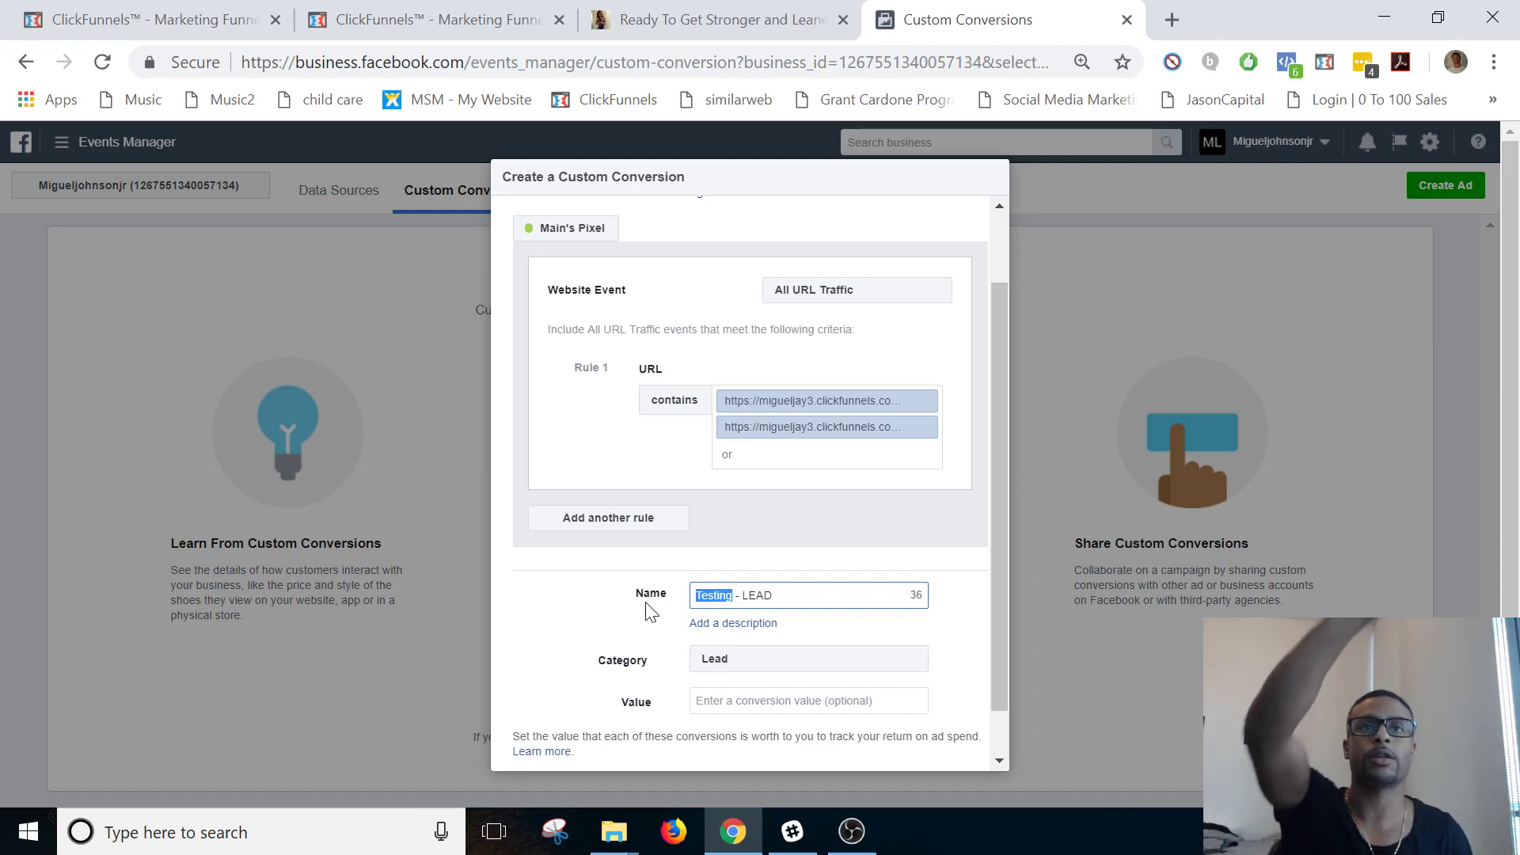
type("Tea Rex - BUYER")
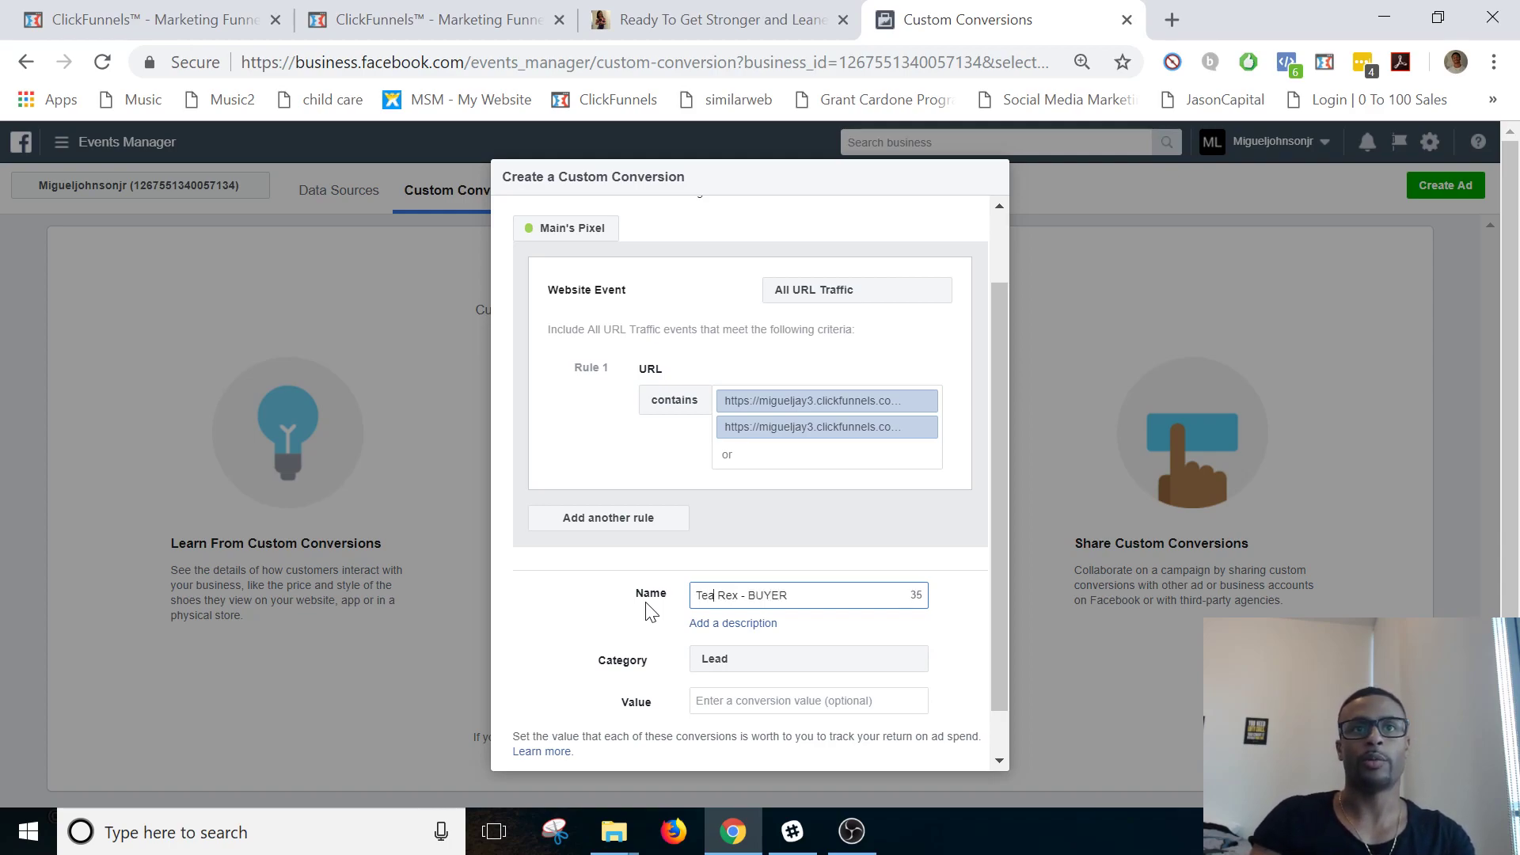
- Rename the custom conversion to Fat Burn Ebook - DOWNLOAD
key("BackSpace")
key("BackSpace")
key("BackSpace")
key("BackSpace")
key("BackSpace")
key("BackSpace")
key("BackSpace")
type("Fat Burn")
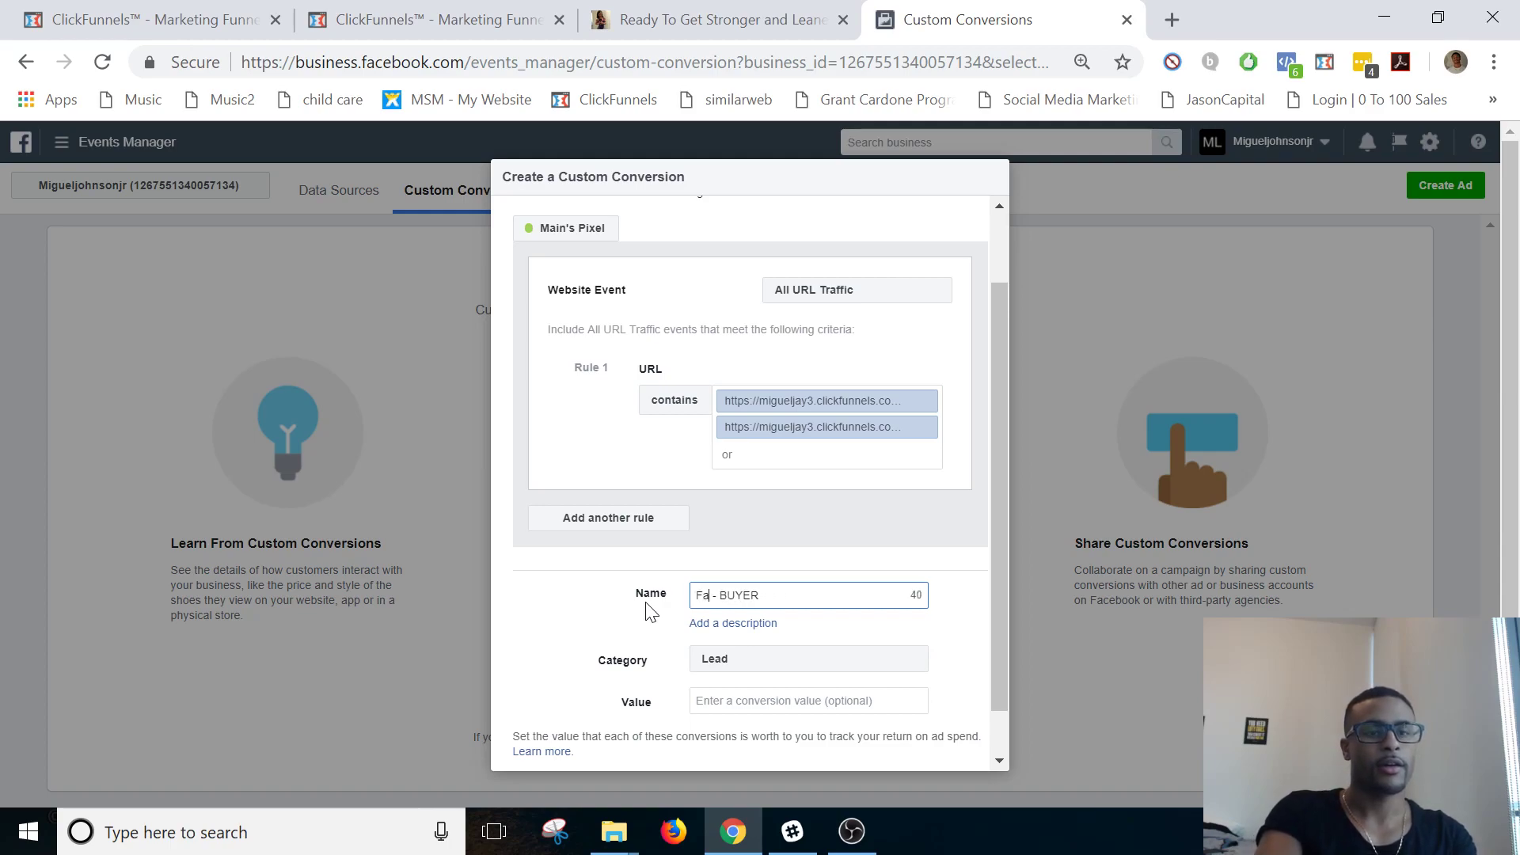
type(" Ebook - ")
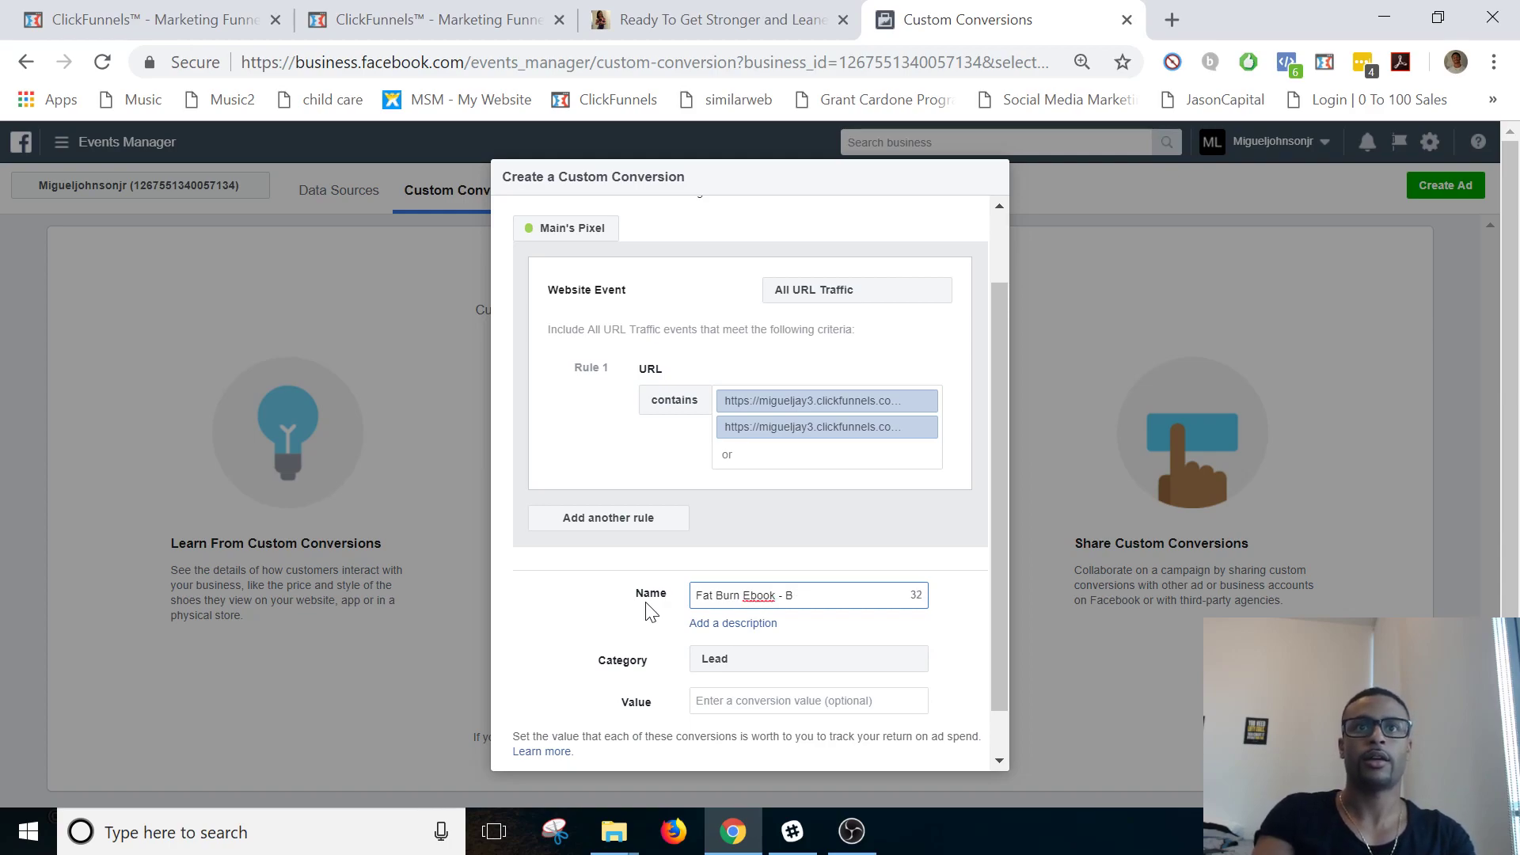
type("DOWNLOADER")
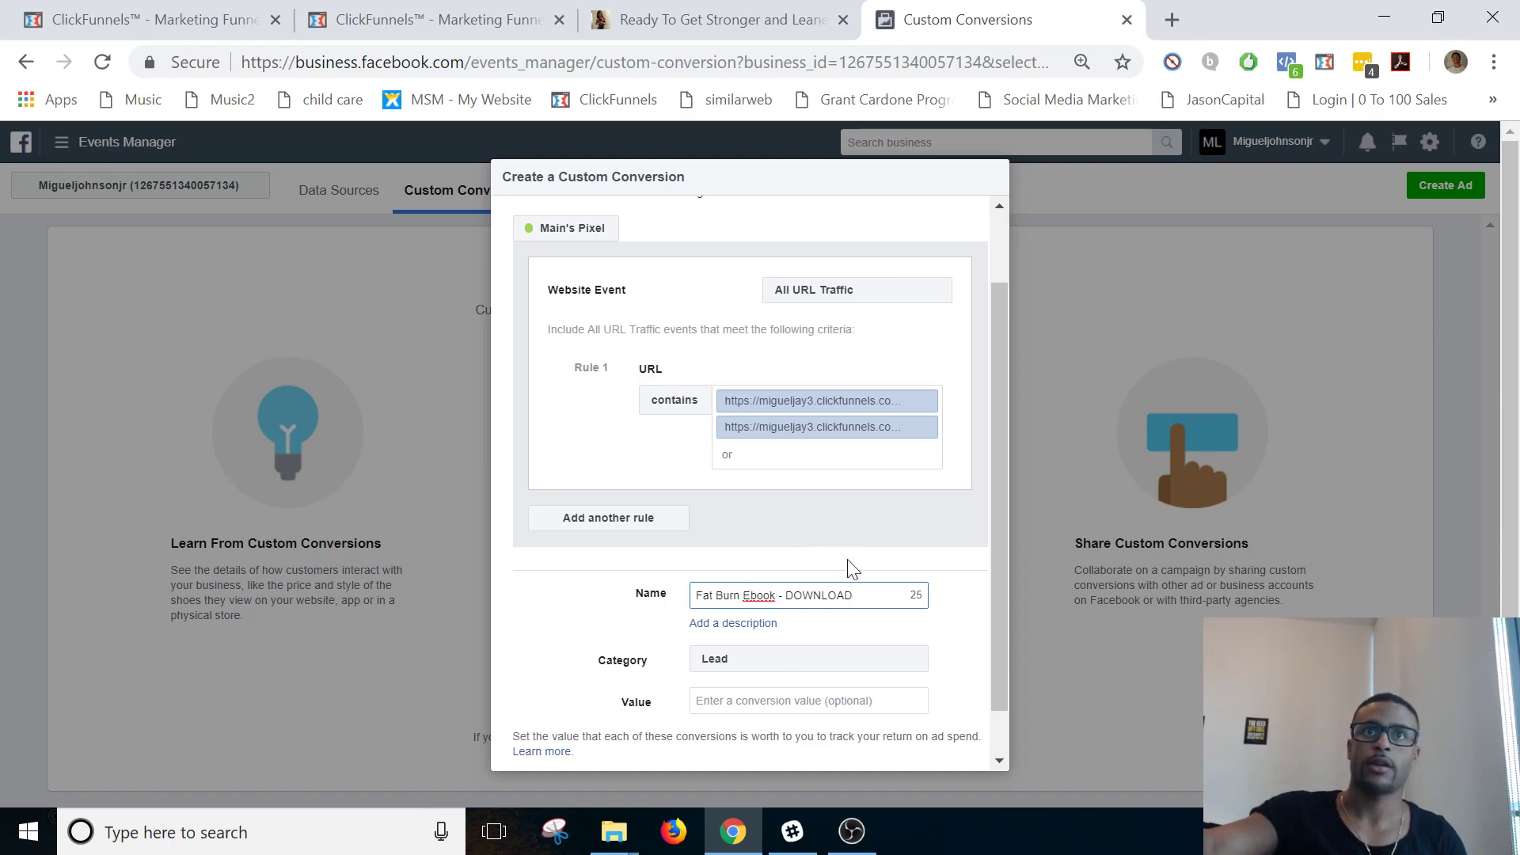
- Try Purchase as the custom conversion's category, and set it back to Lead
scroll(862, 560, "down", 2)
left_click(726, 617)
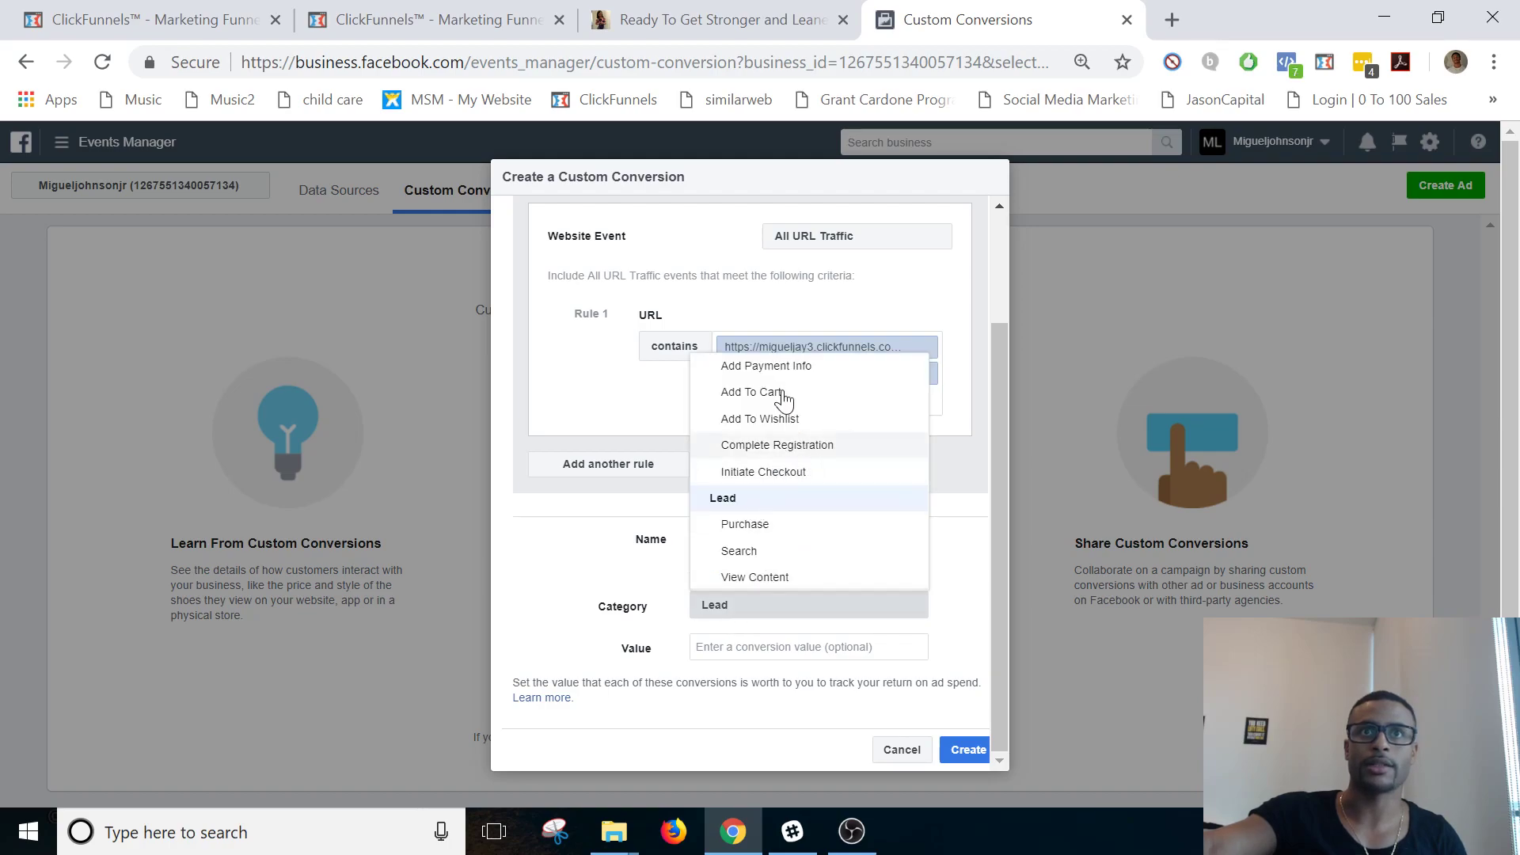
left_click(621, 560)
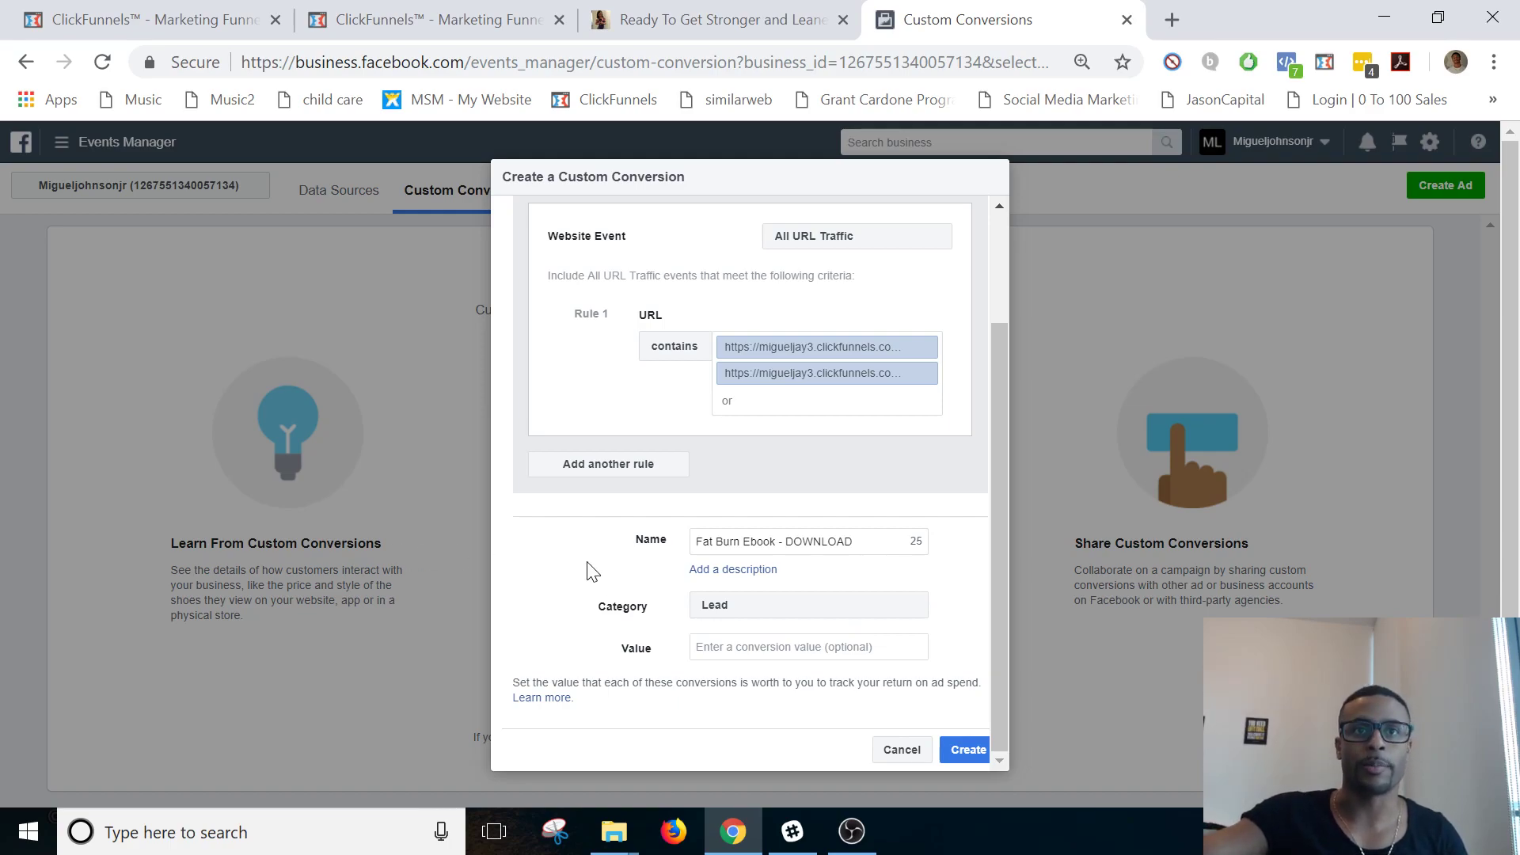
left_click(715, 619)
left_click(763, 519)
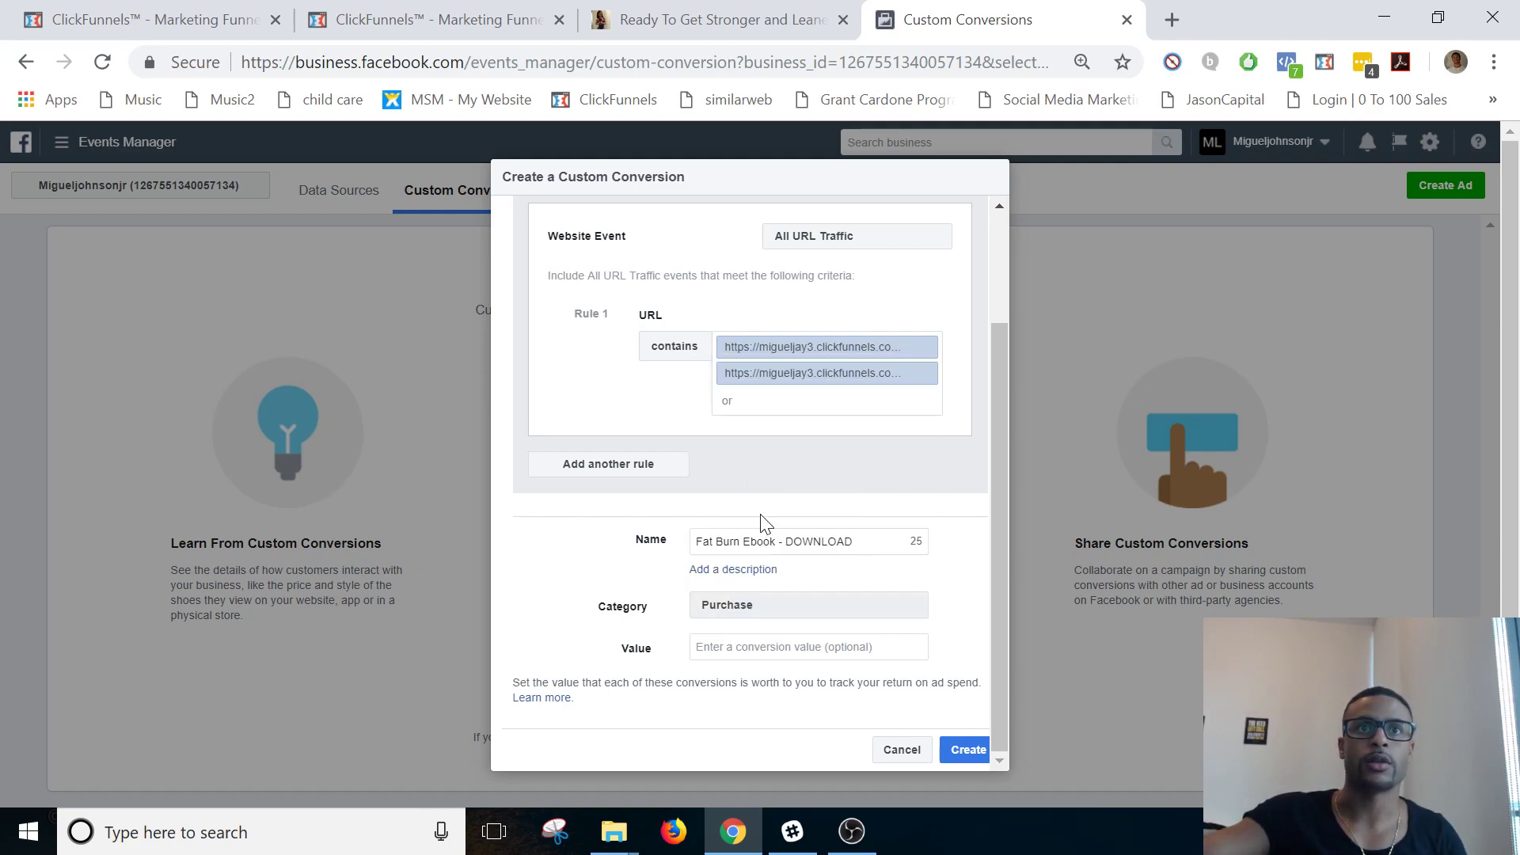
left_click(767, 614)
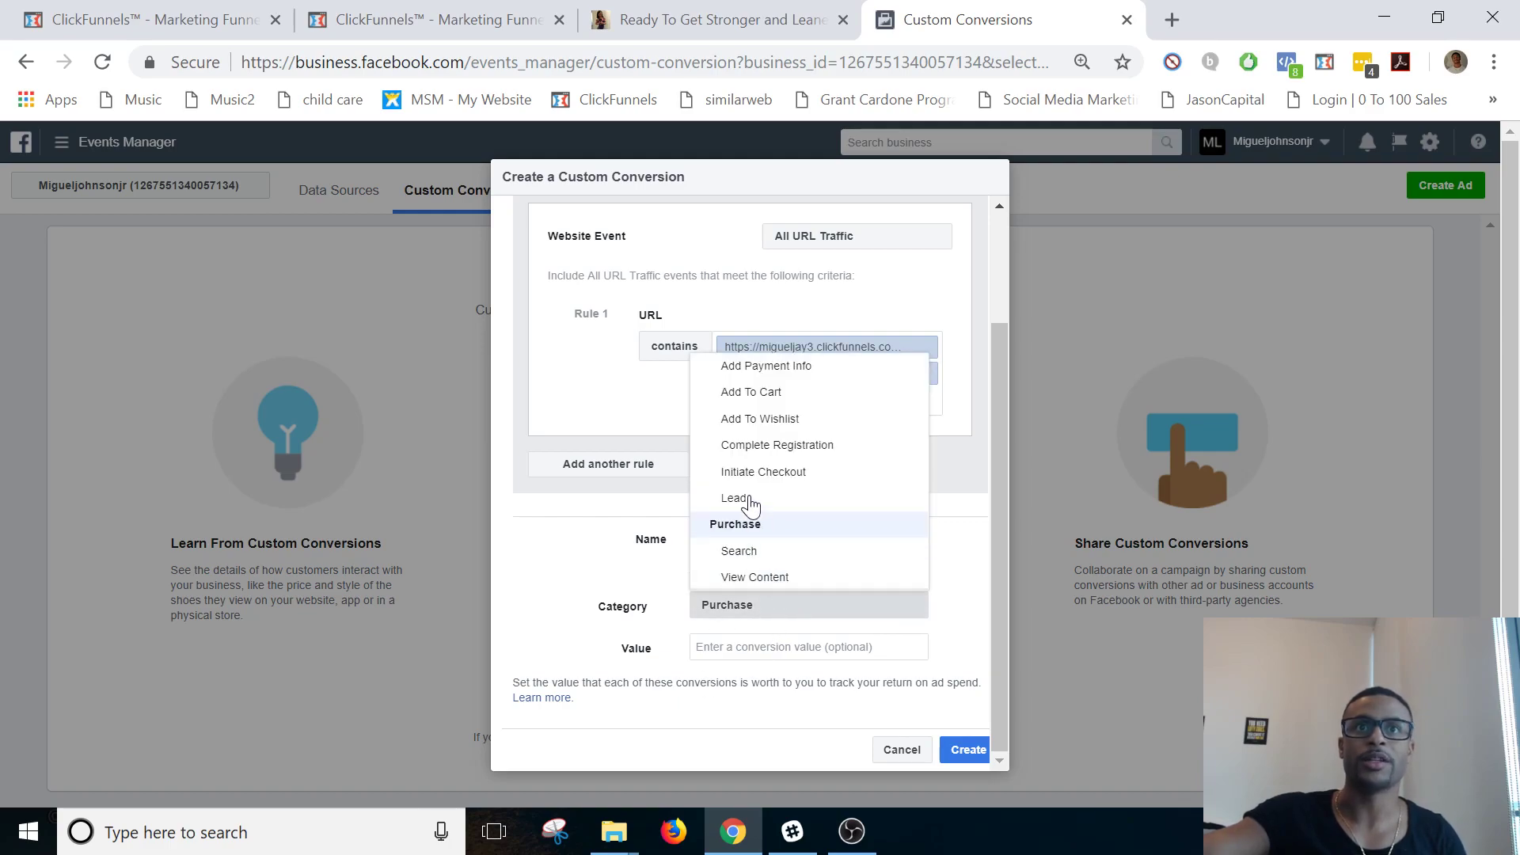
left_click(741, 497)
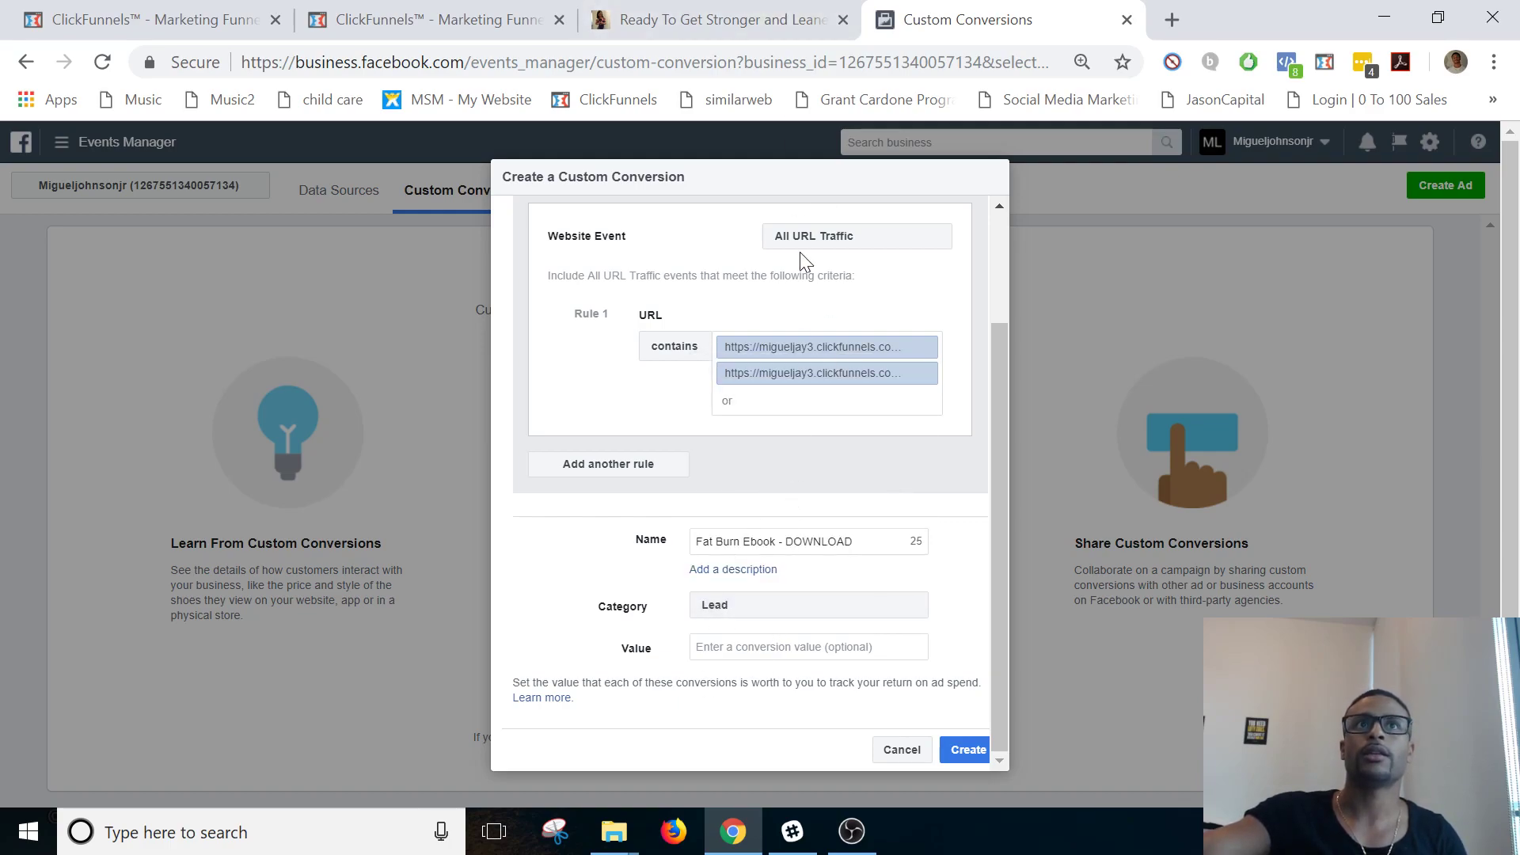
- Review the pixel and URL rule, create the Fat Burn Ebook - DOWNLOAD custom conversion, and close its overview
scroll(761, 287, "up", 3)
scroll(628, 317, "down", 2)
scroll(601, 332, "up", 2)
scroll(609, 269, "up", 1)
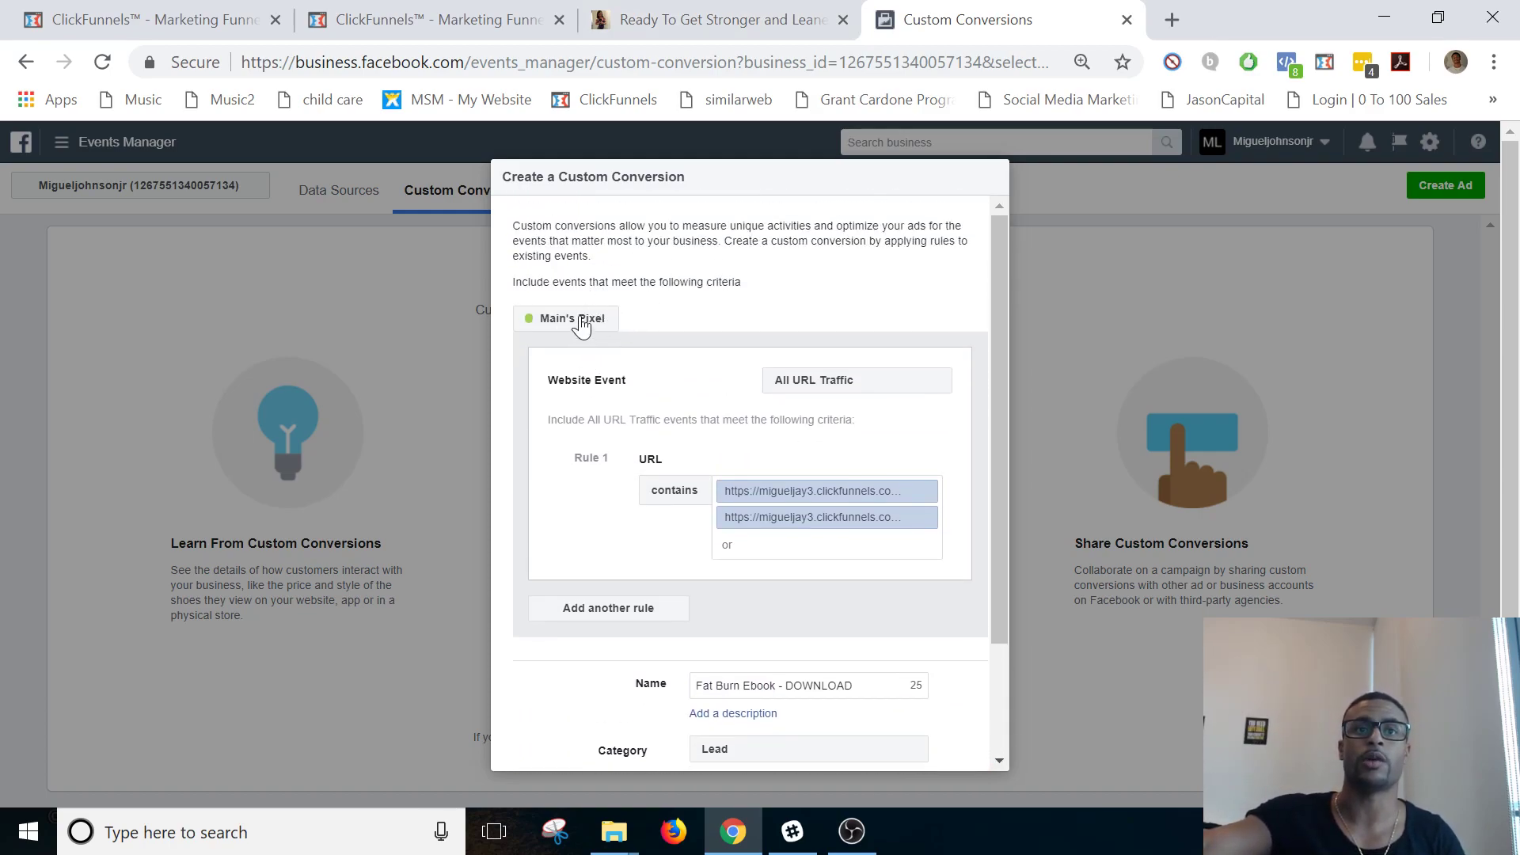
scroll(581, 325, "down", 2)
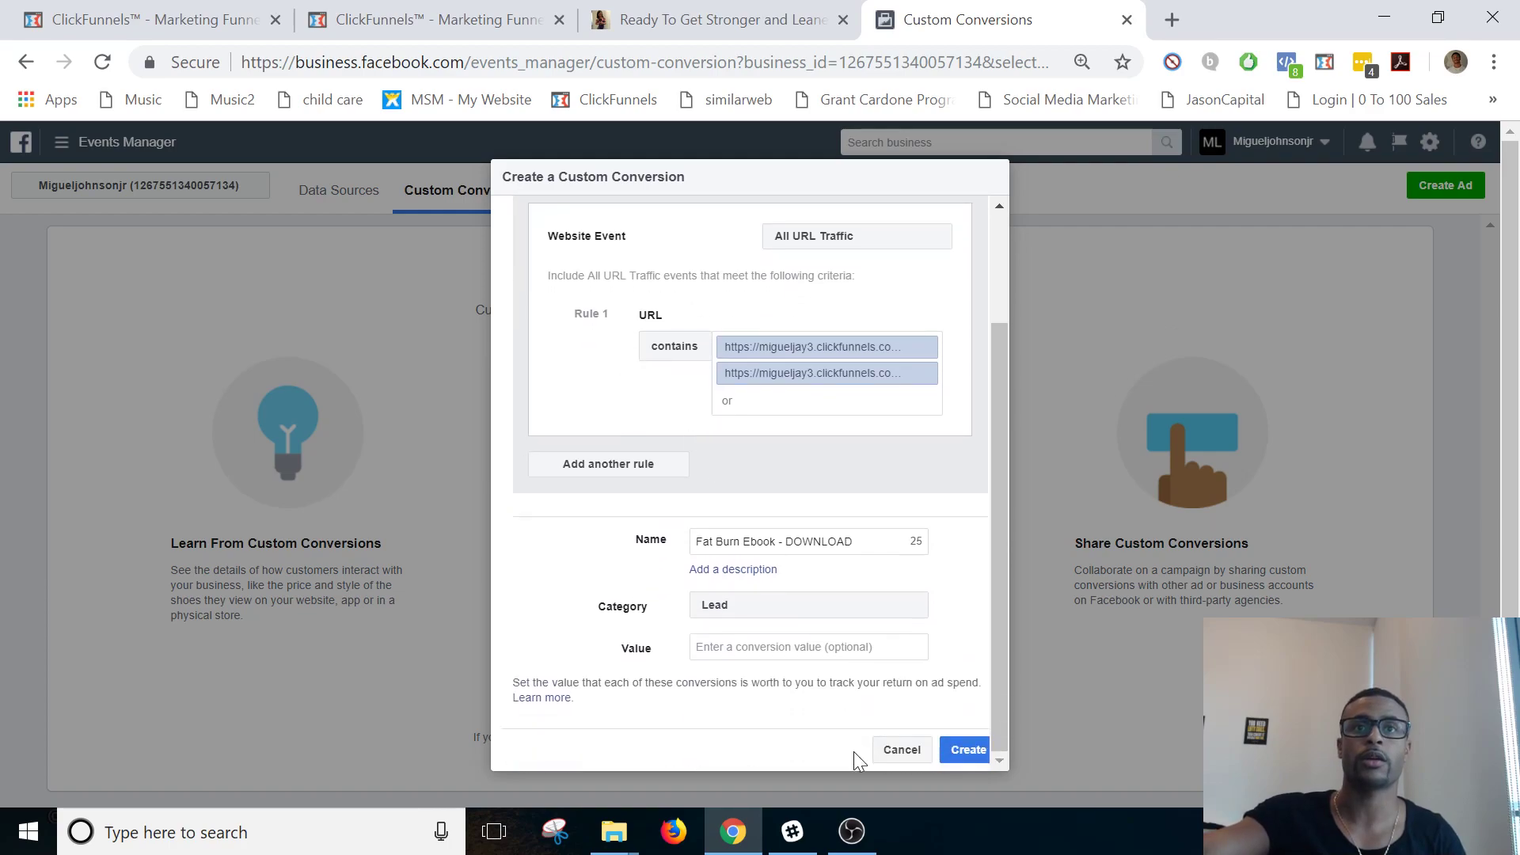
left_click(970, 750)
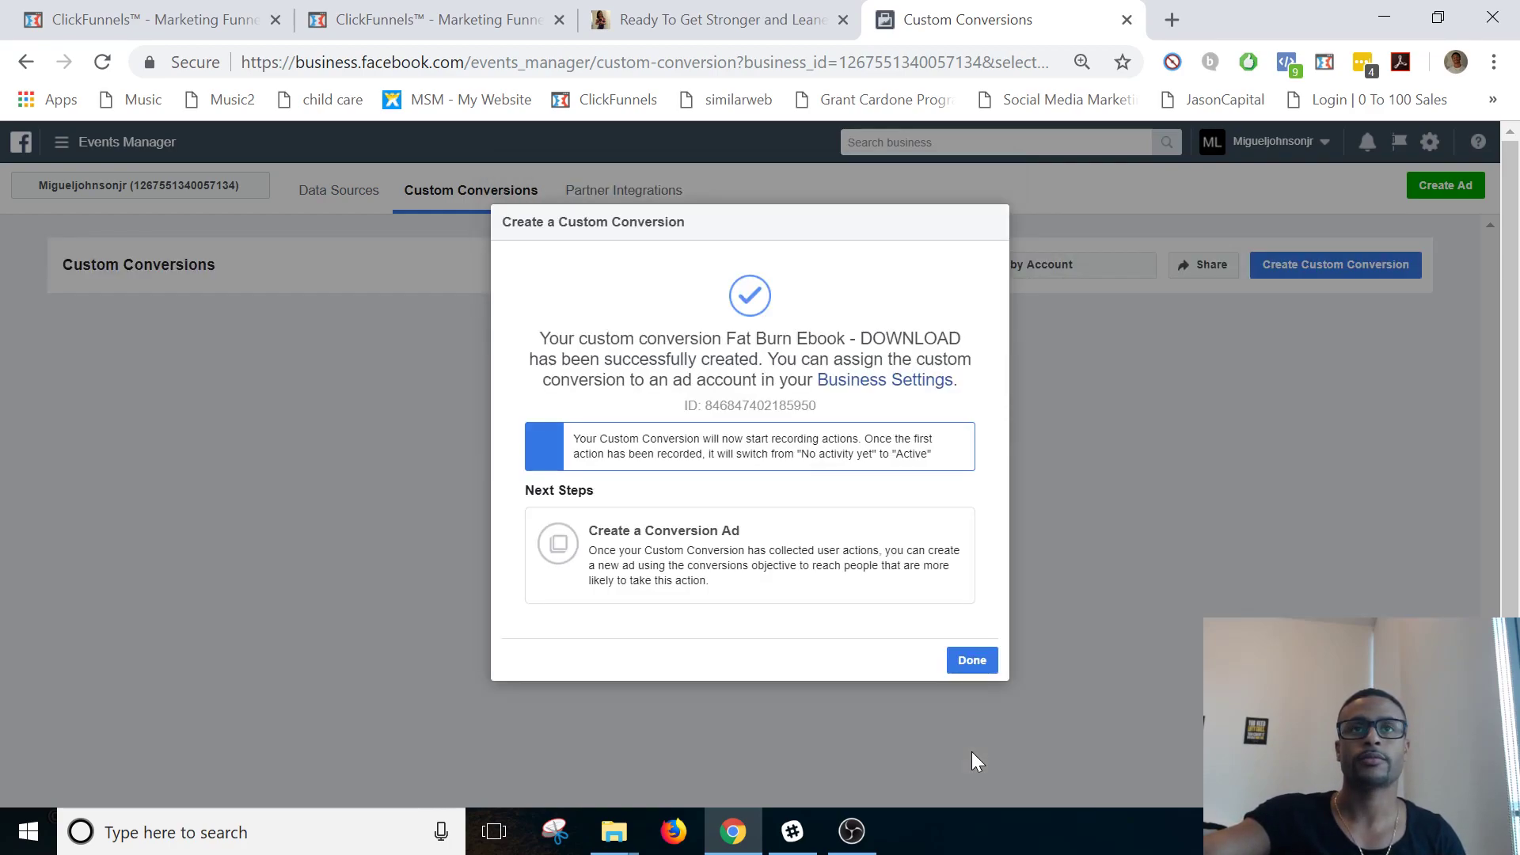
left_click(971, 661)
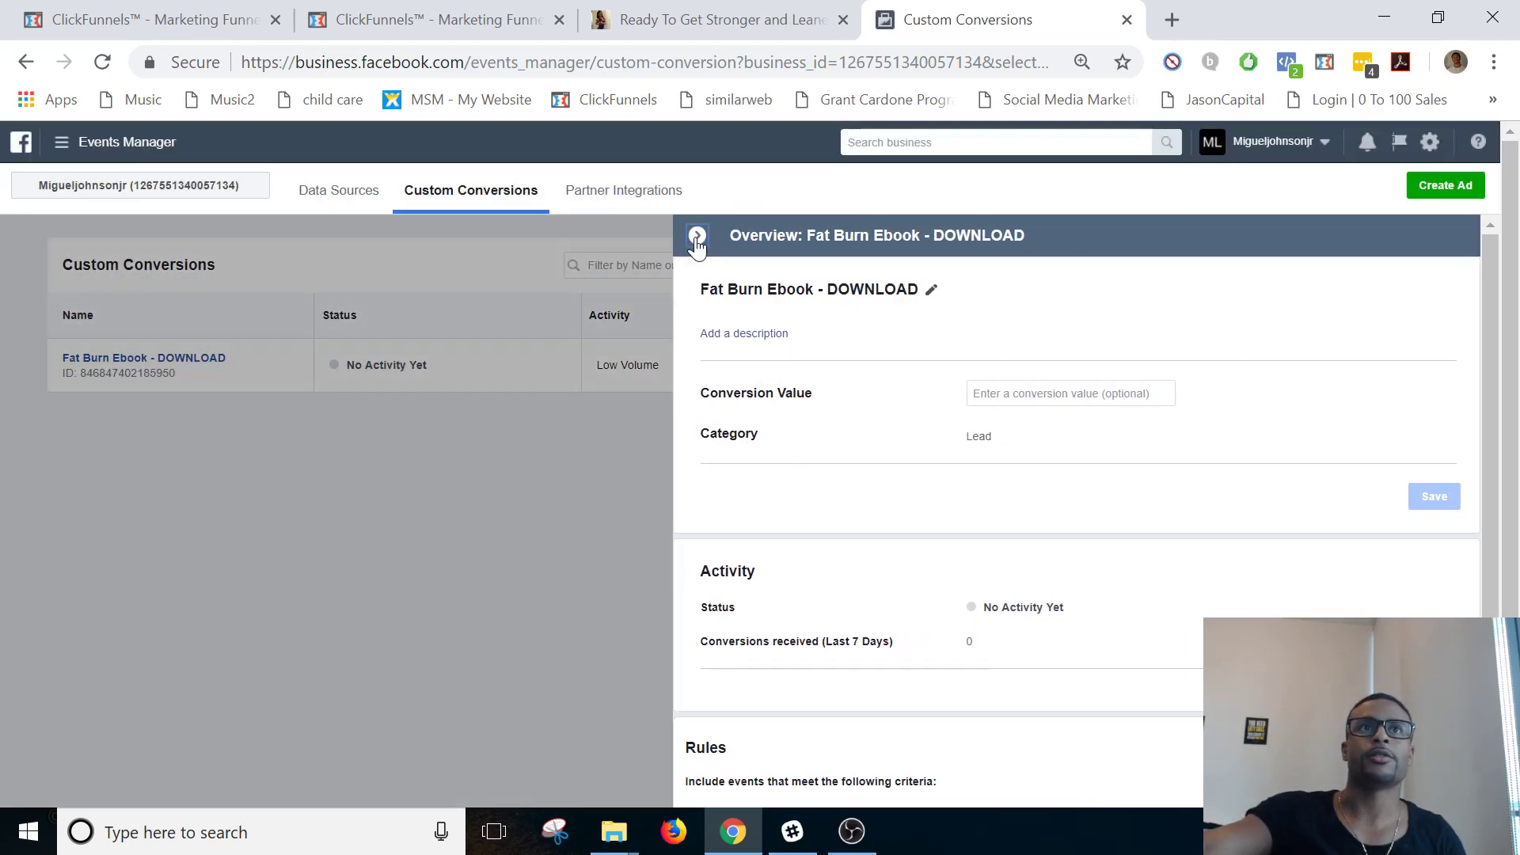
left_click(696, 237)
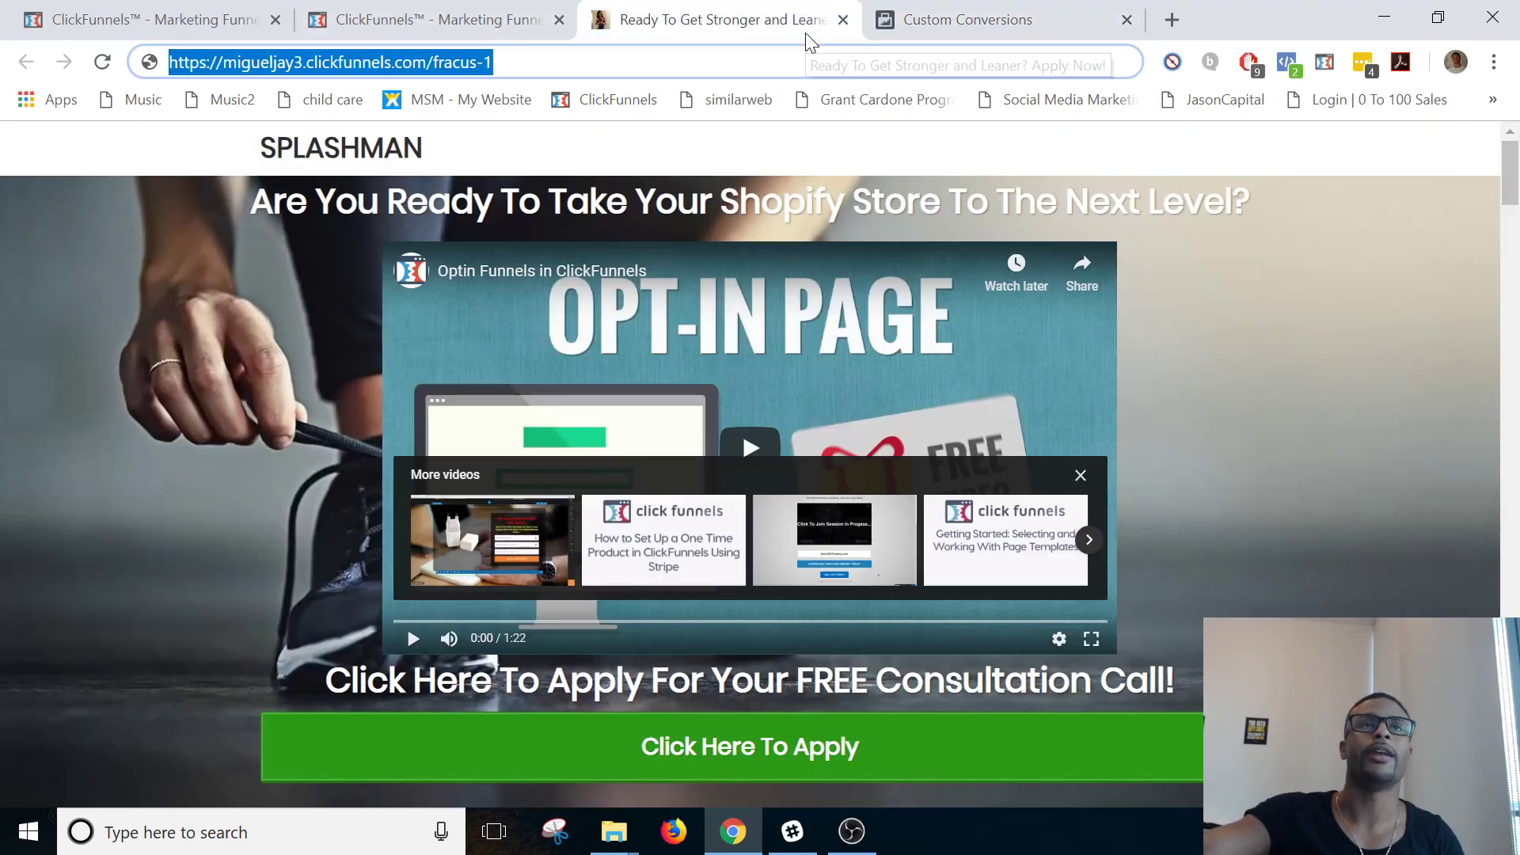
- Reload the live Optin page ending in /fracus-1 to send a visit to the new custom conversion
left_click(823, 22)
left_click(494, 61)
key("Return")
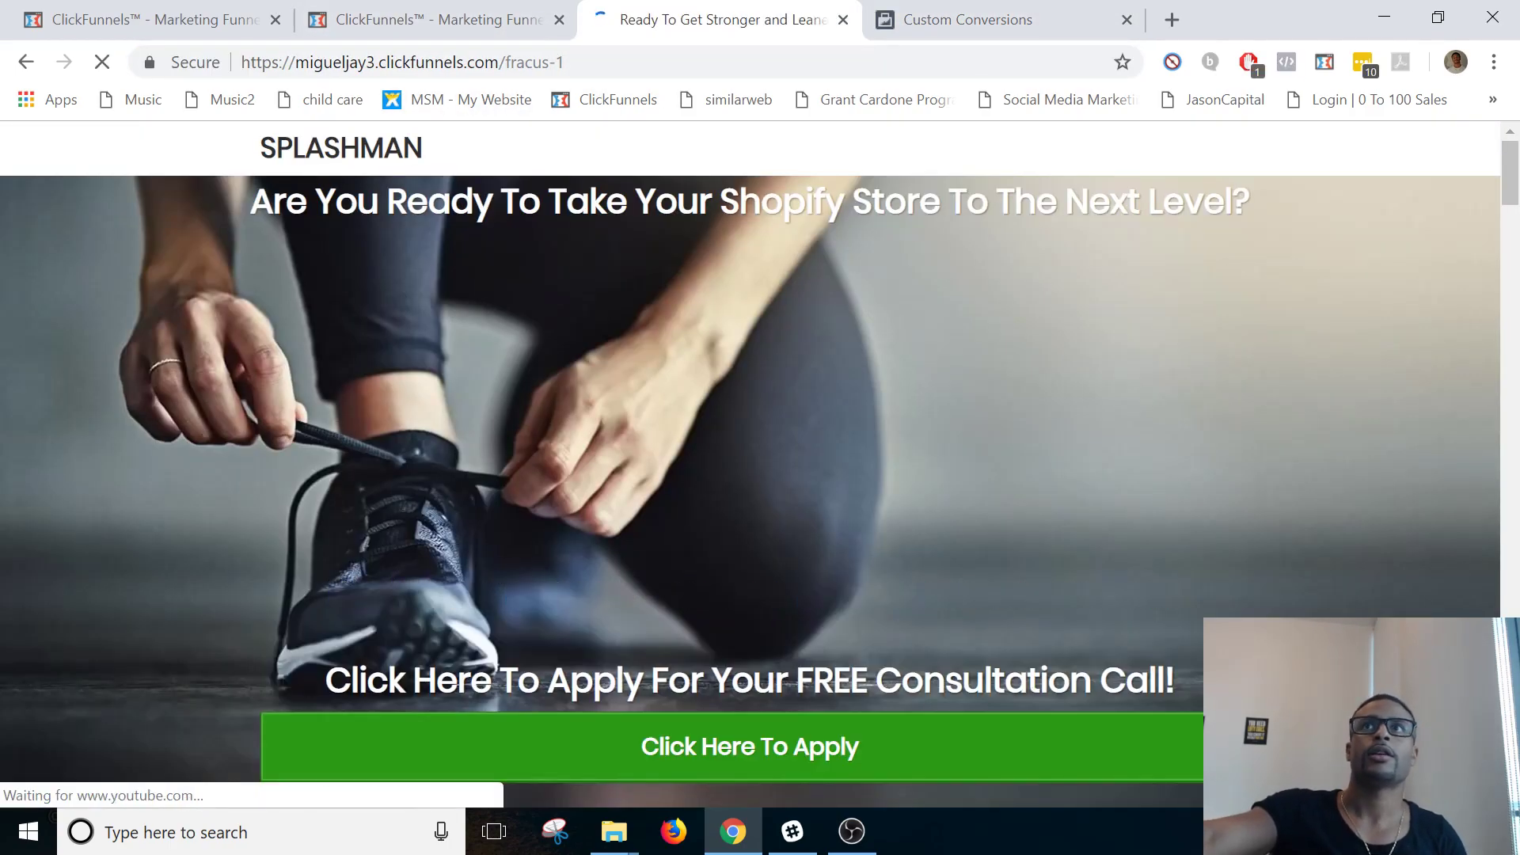
left_click(505, 62)
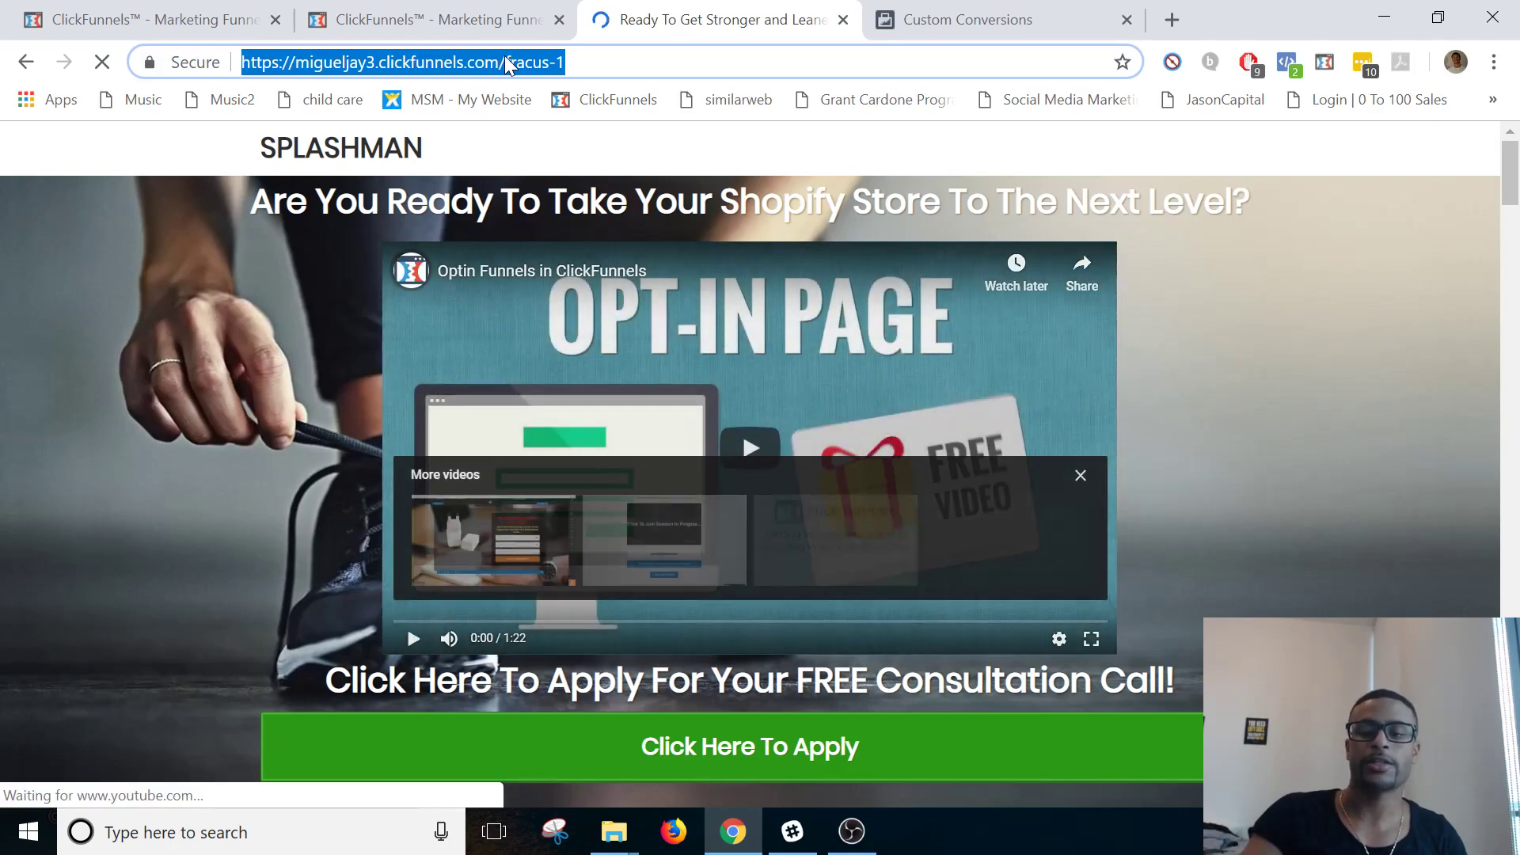
left_click(505, 61)
left_click(505, 62)
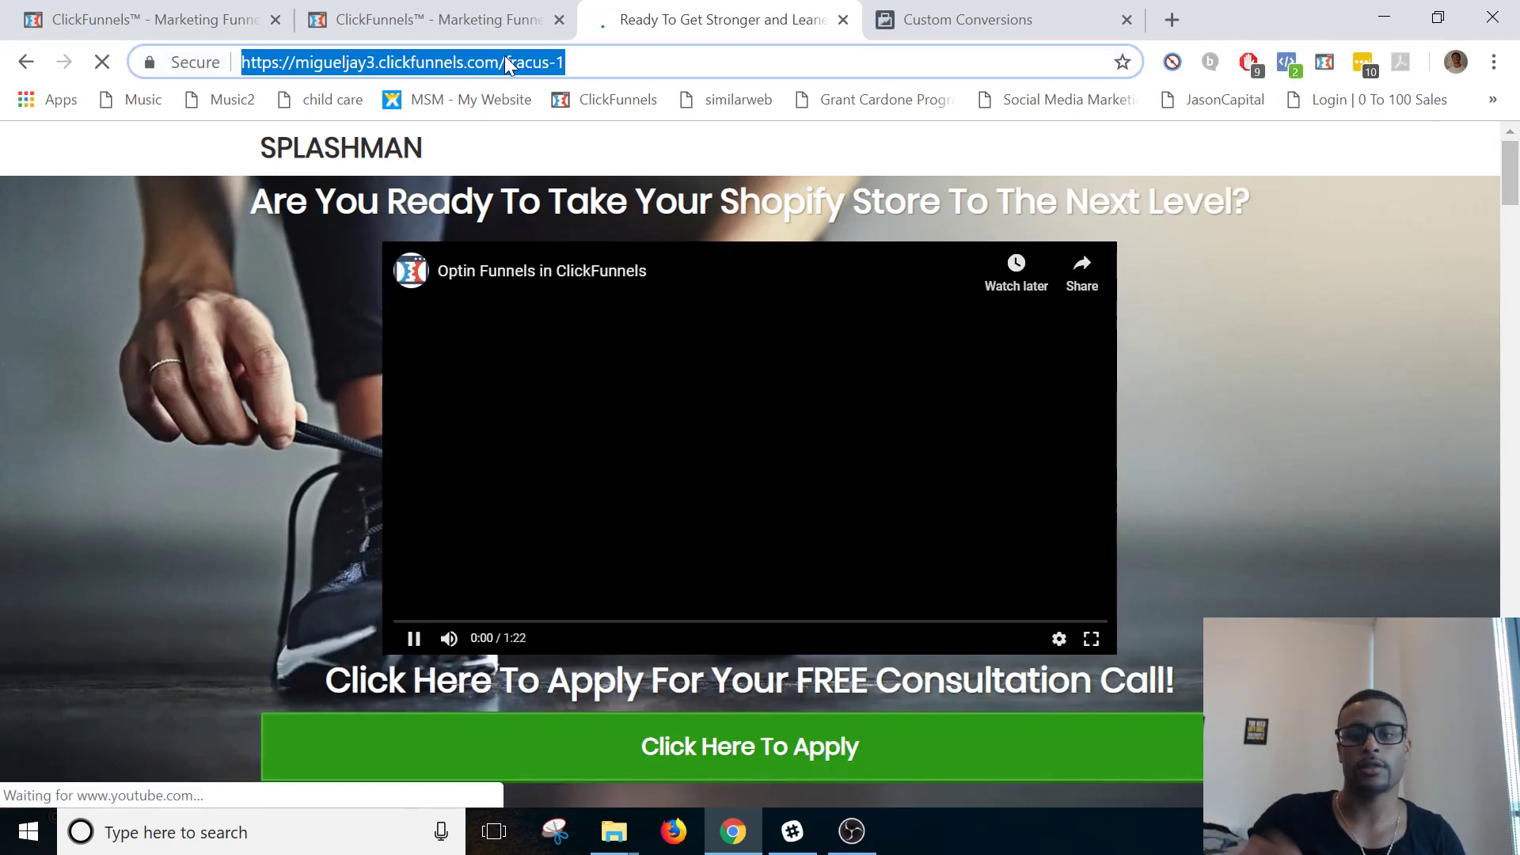
left_click(505, 61)
left_click(505, 62)
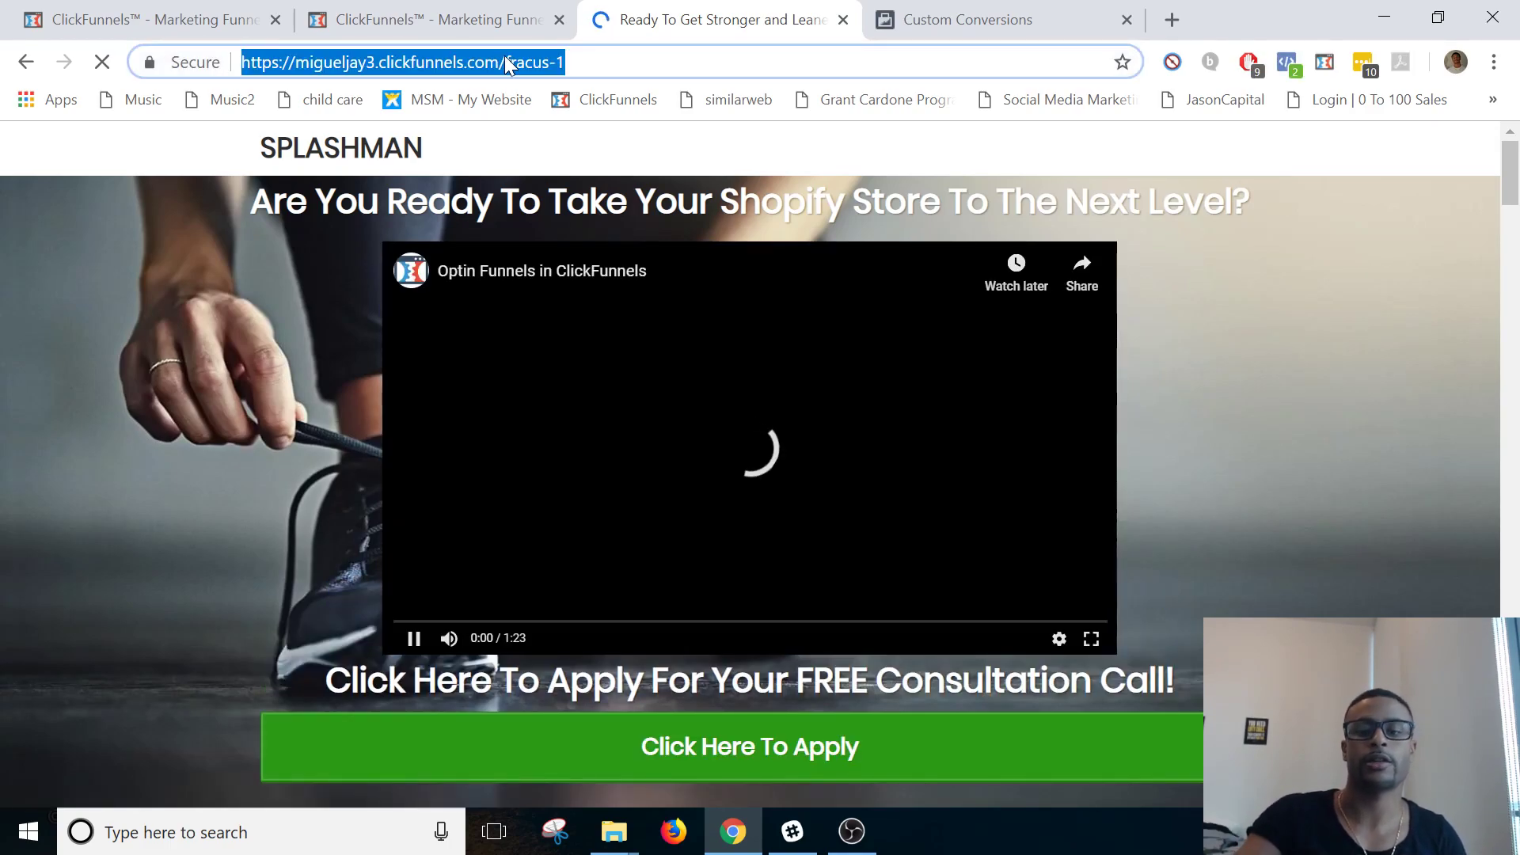
left_click(505, 62)
left_click(505, 62)
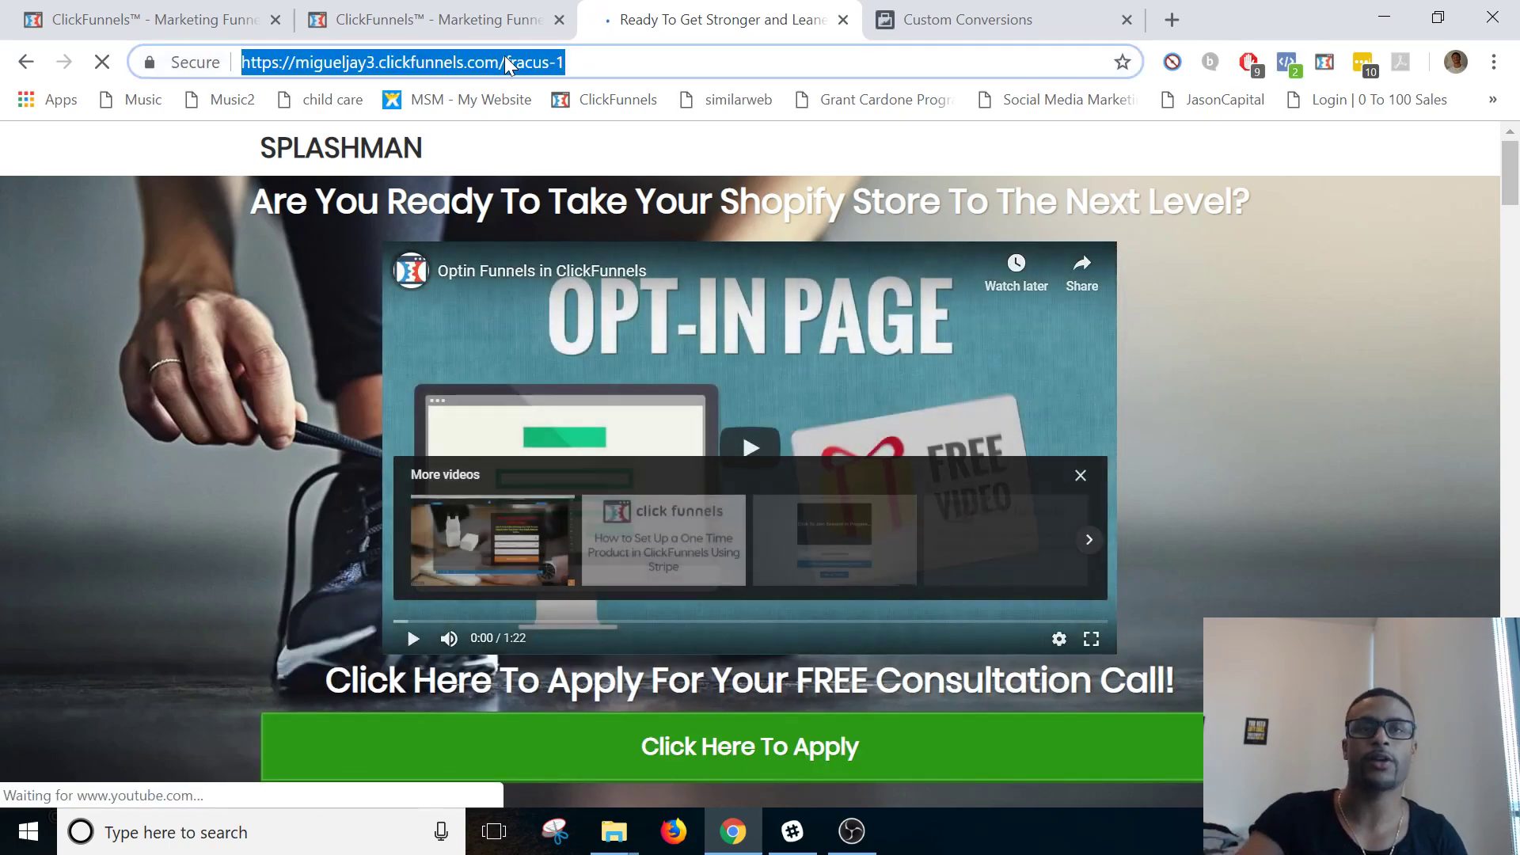
left_click(505, 62)
- Refresh the Custom Conversions list in Facebook Events Manager to check the new conversion's activity status
left_click(1024, 9)
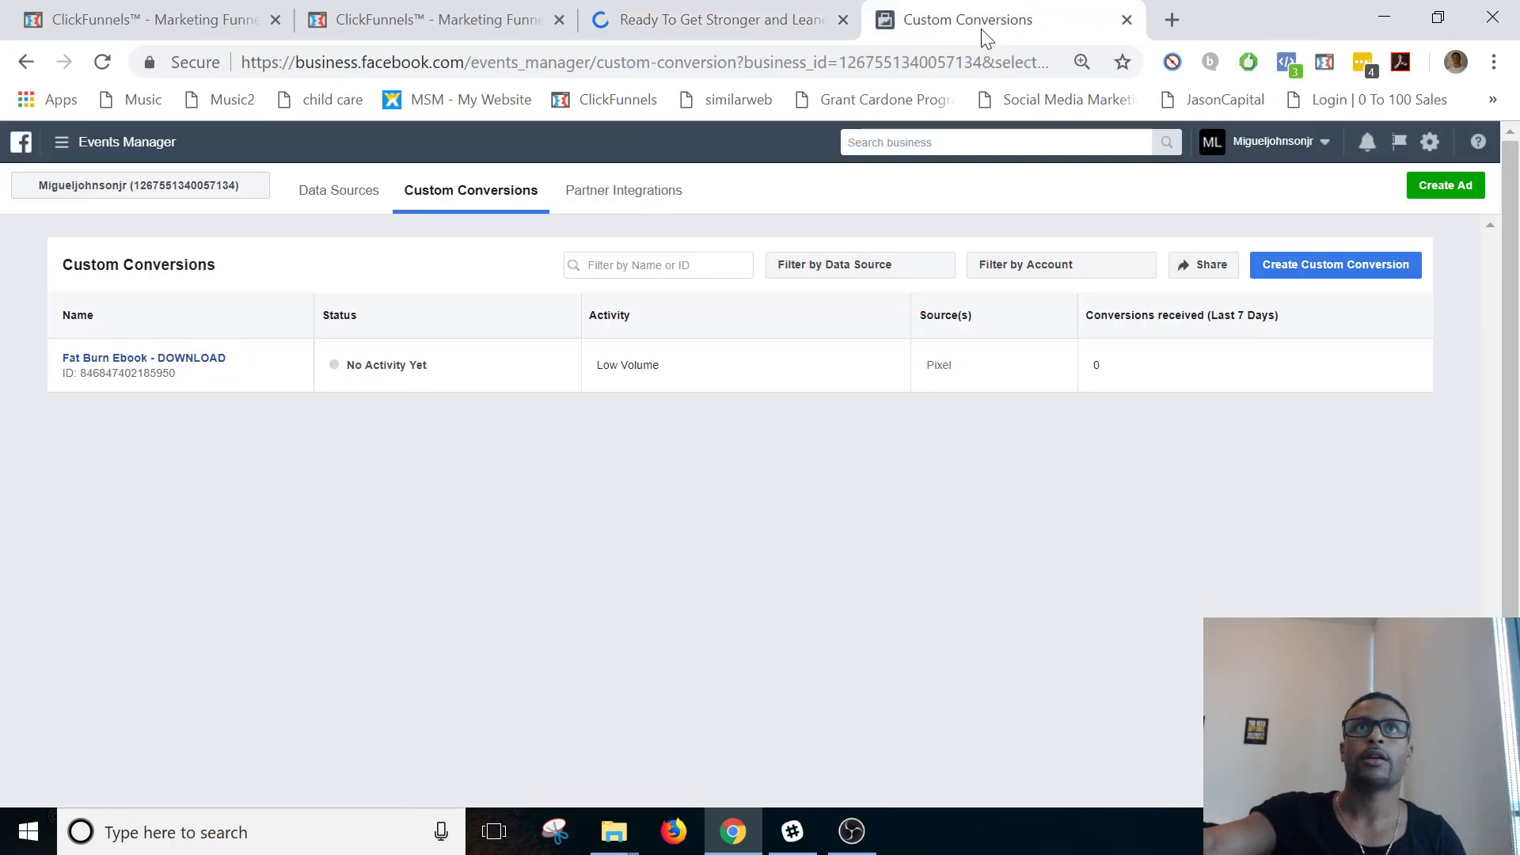
left_click(655, 62)
key("Return")
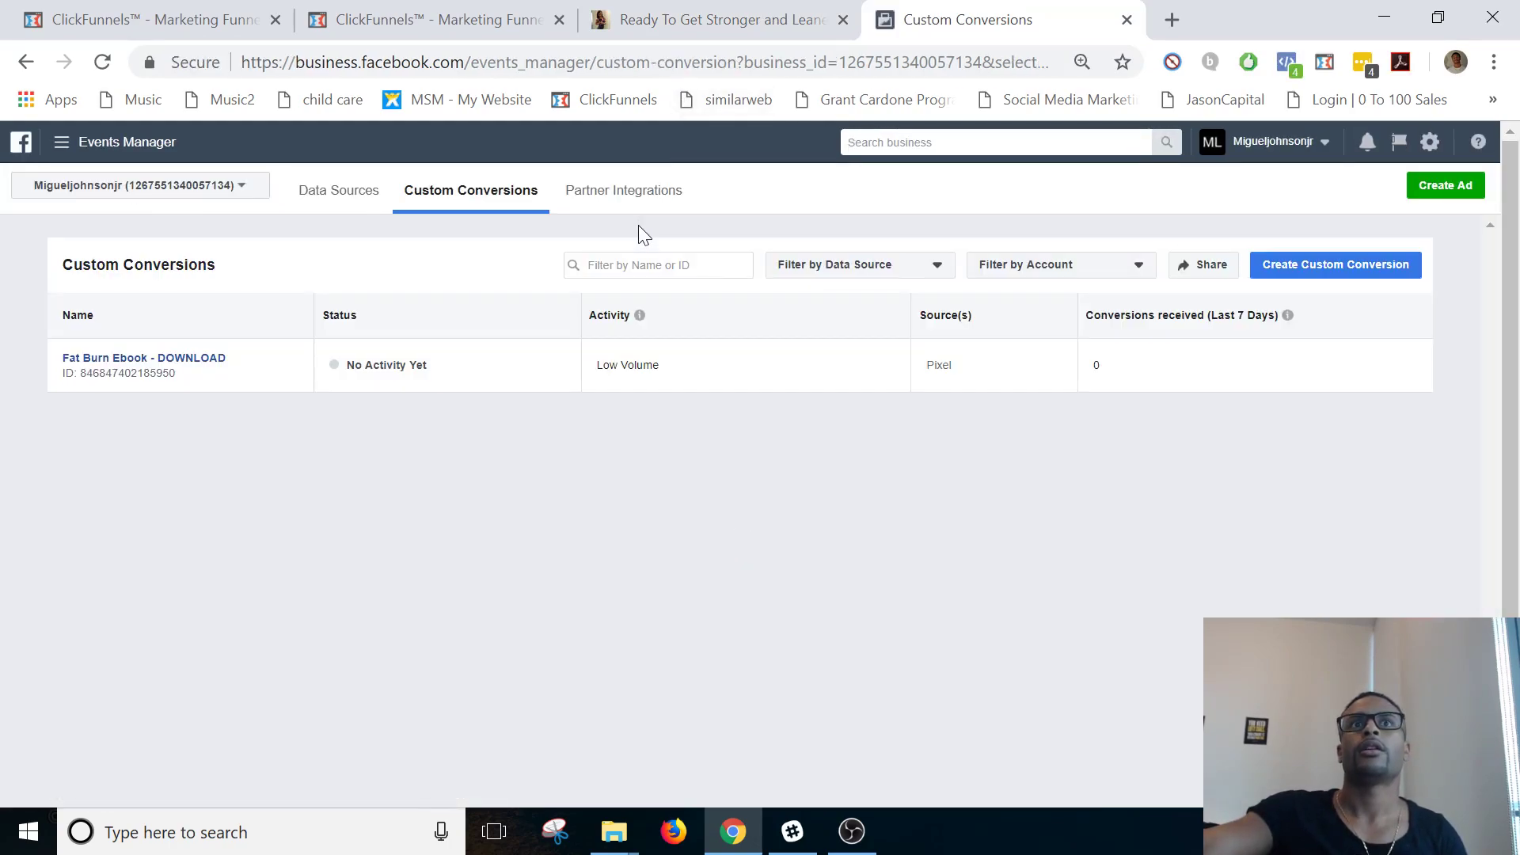
- Reload the live /fracus-1 page once more and refresh the Custom Conversions list again to recheck for activity
left_click(643, 21)
key("ctrl+l")
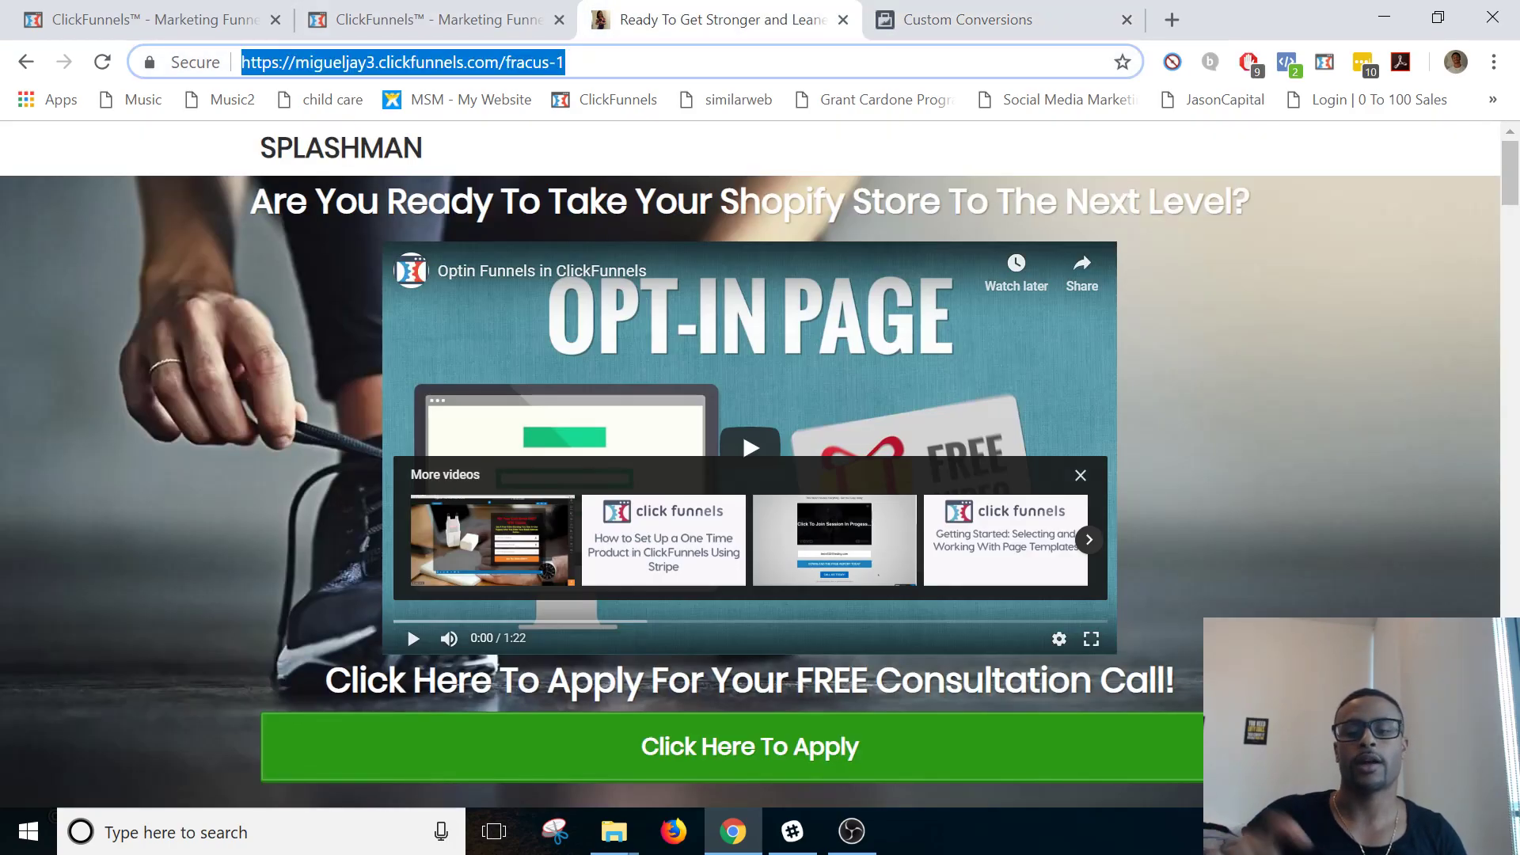
key("Return")
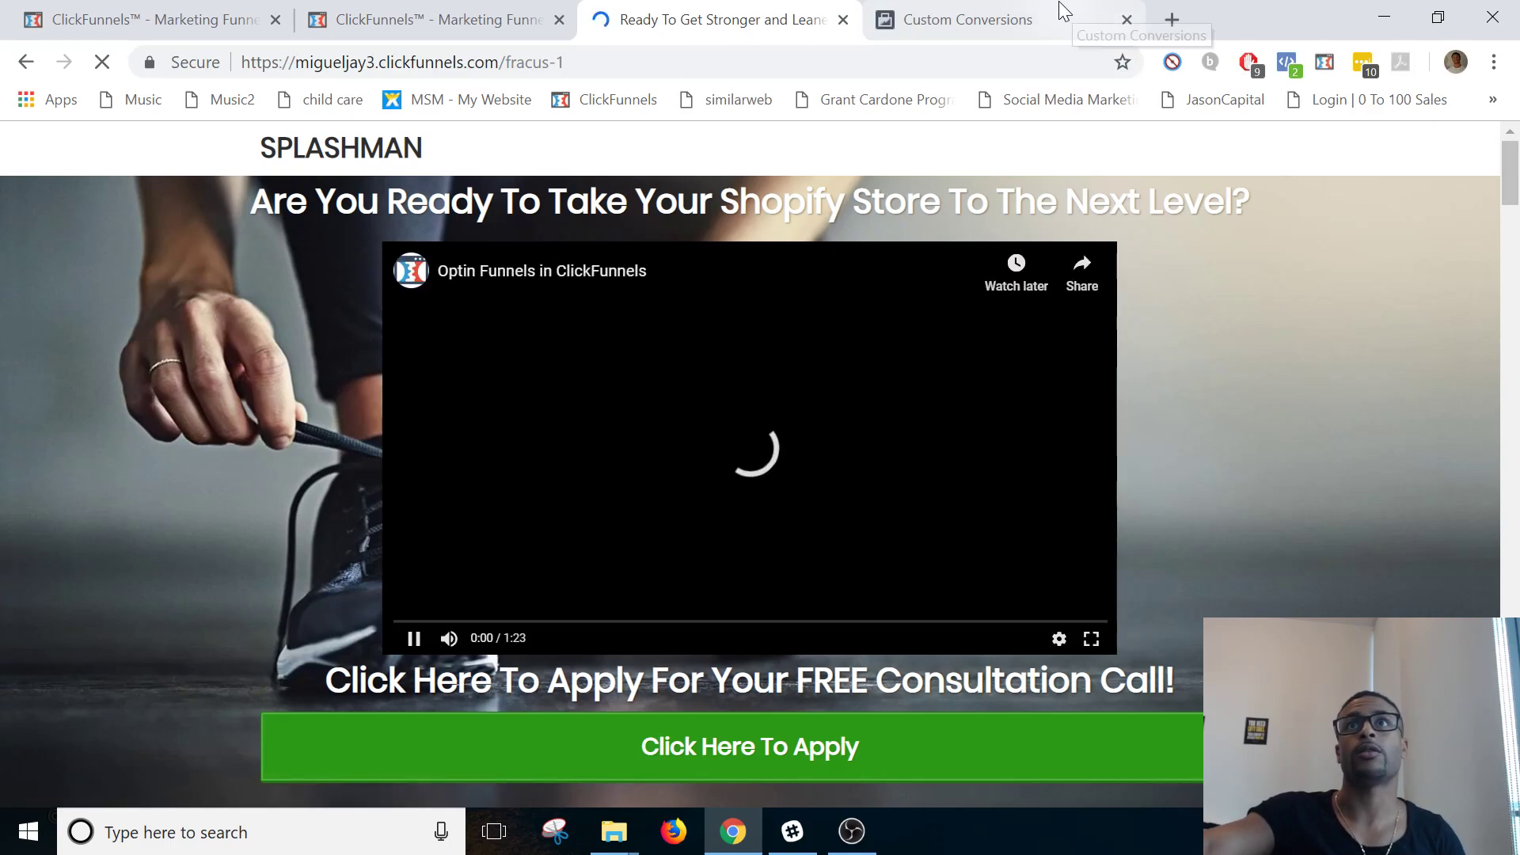
left_click(919, 31)
left_click(592, 54)
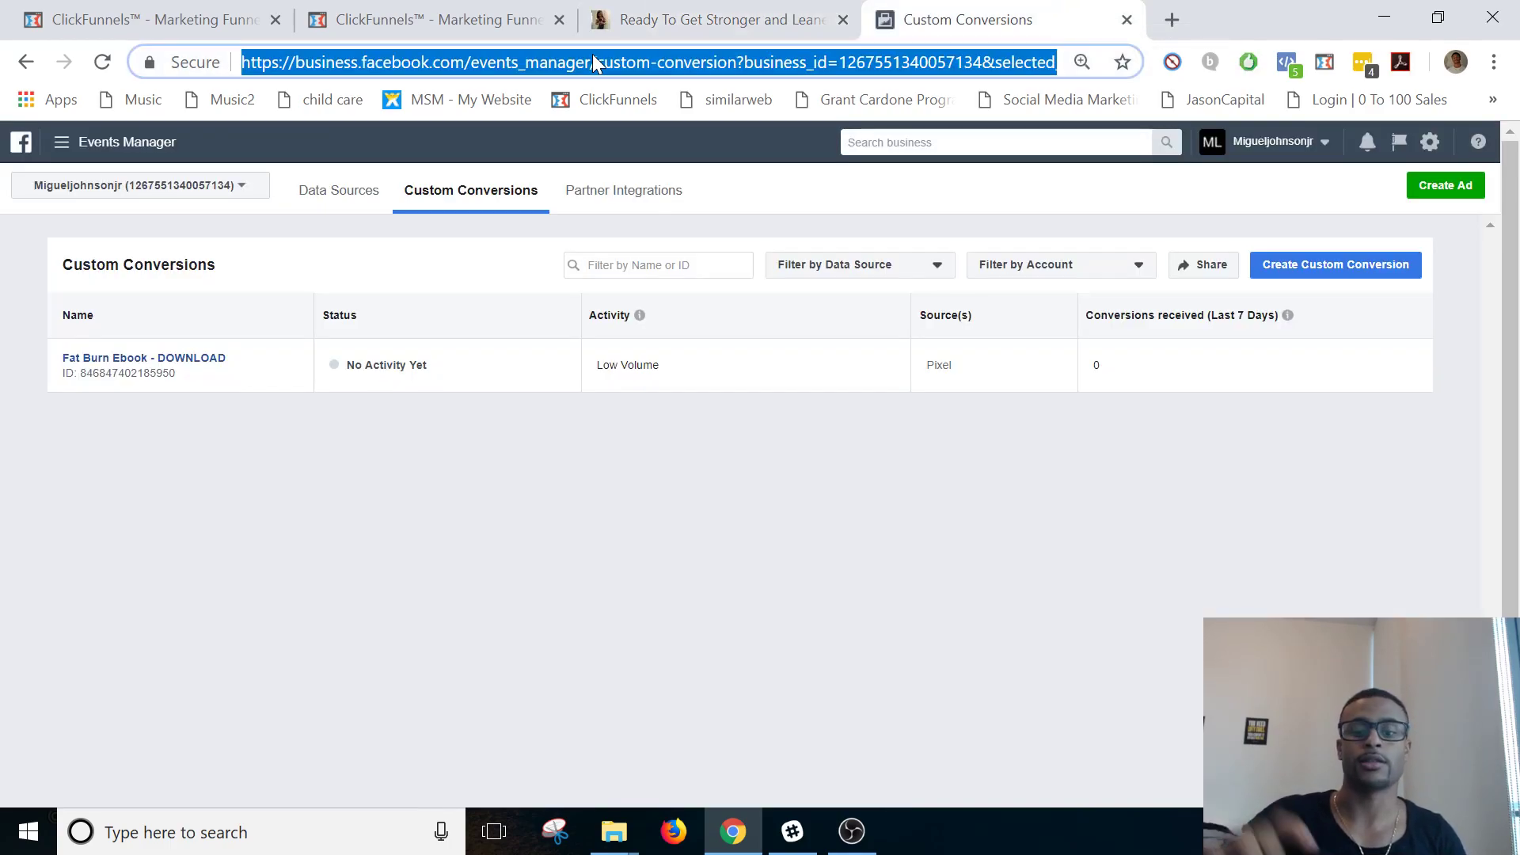
key("Return")
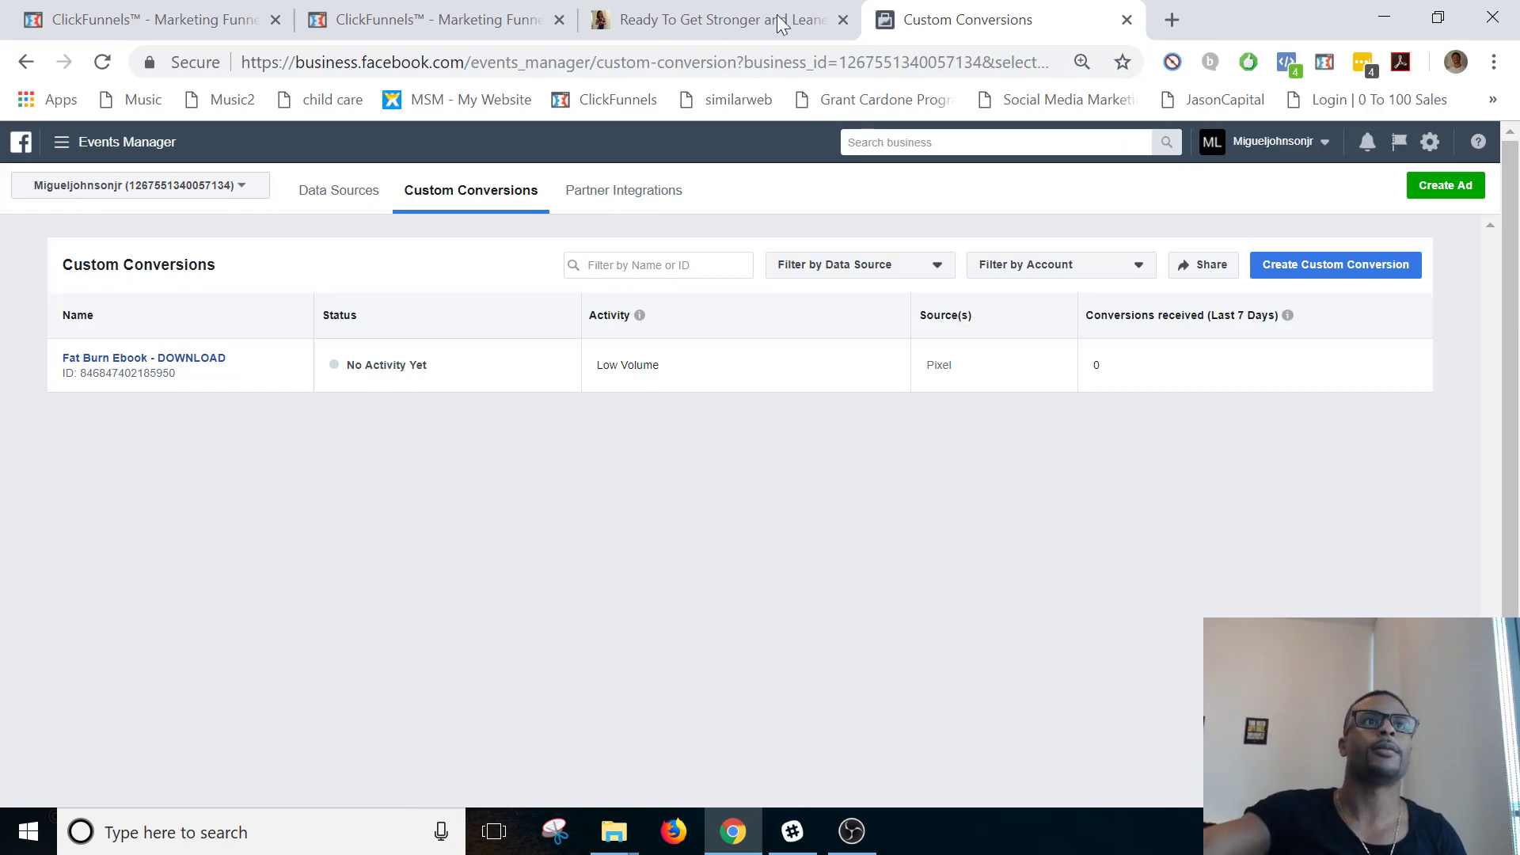
- Review the category and rules of the Fat Burn Ebook - DOWNLOAD conversion, and switch to the Optin step in ClickFunnels
left_click(166, 360)
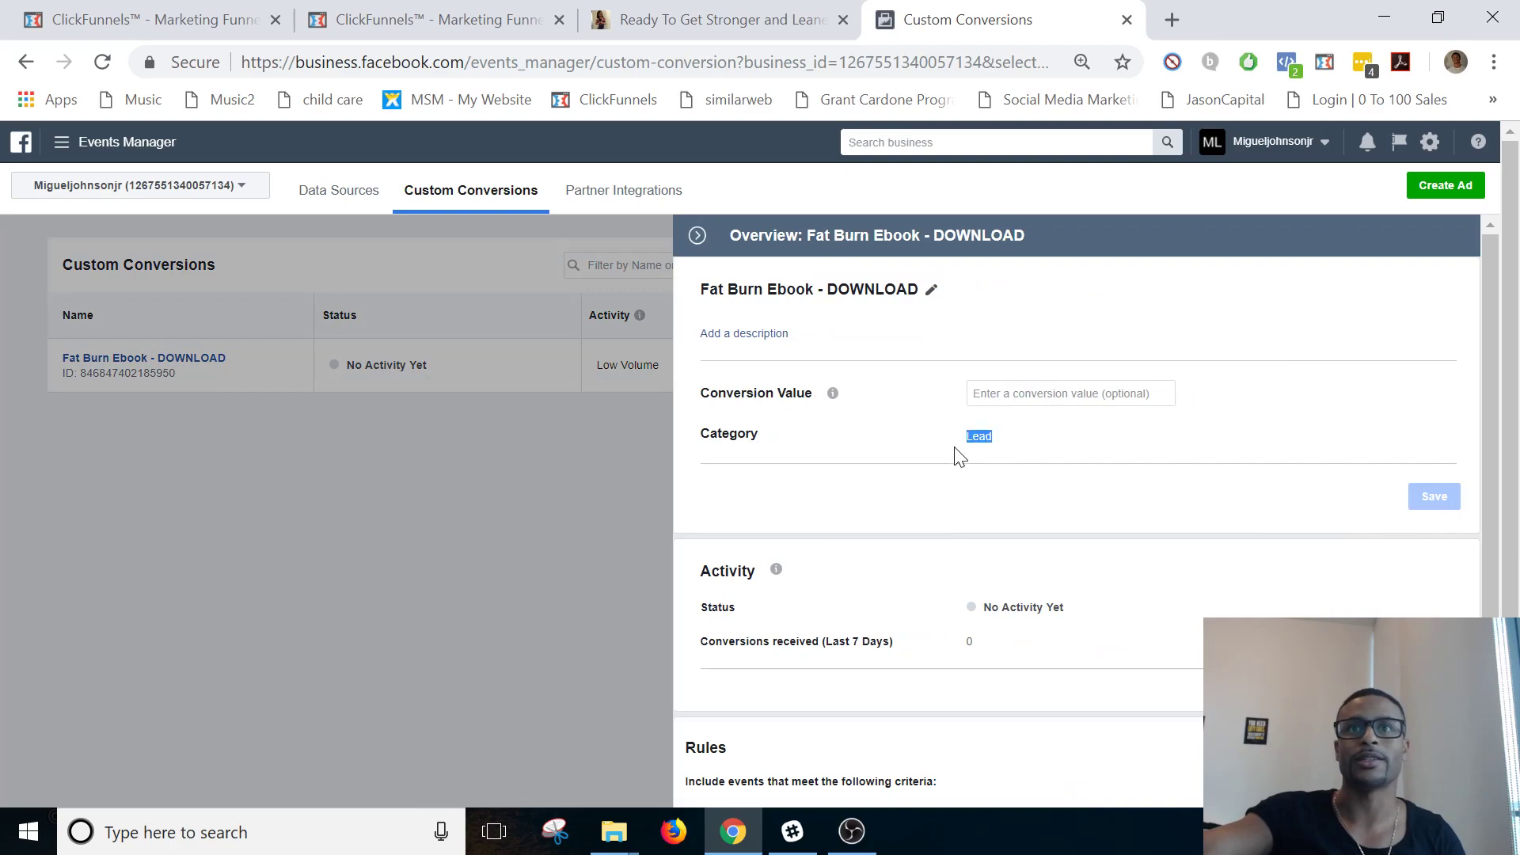
scroll(972, 512, "down", 2)
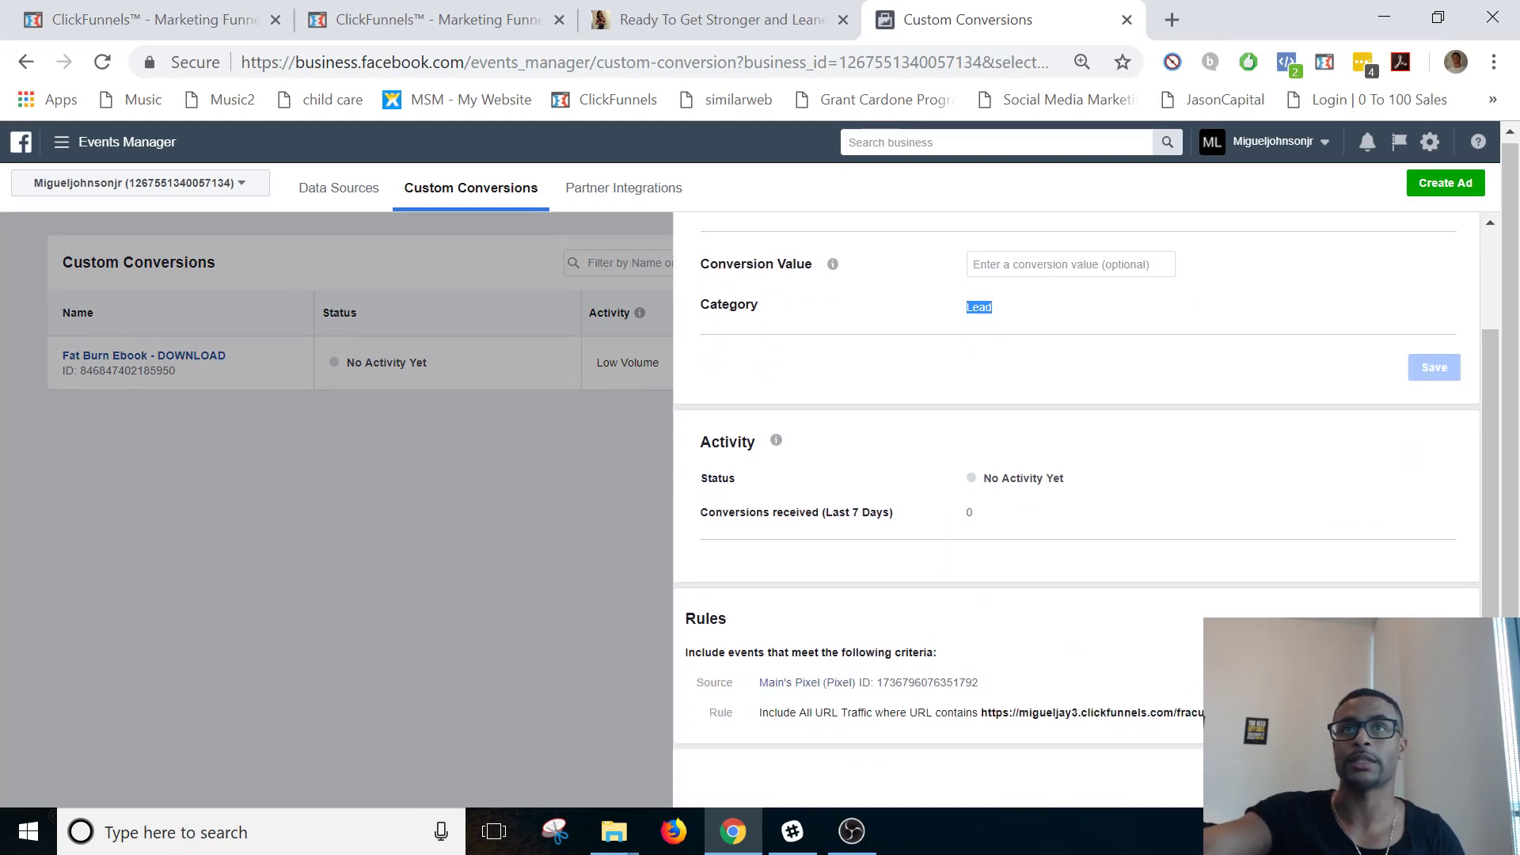
left_click(640, 310)
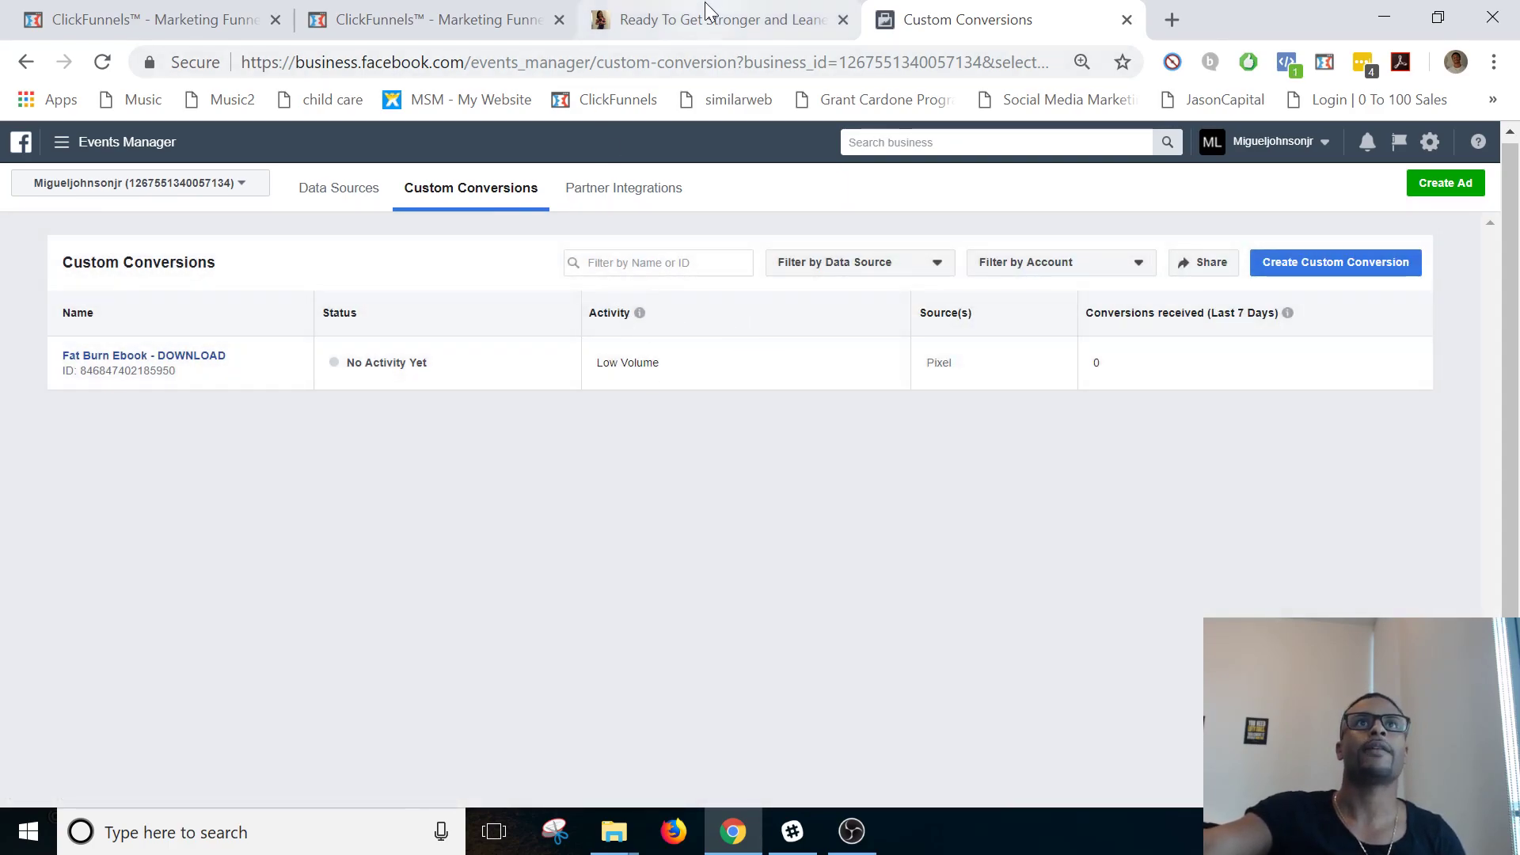
left_click(707, 11)
left_click(491, 22)
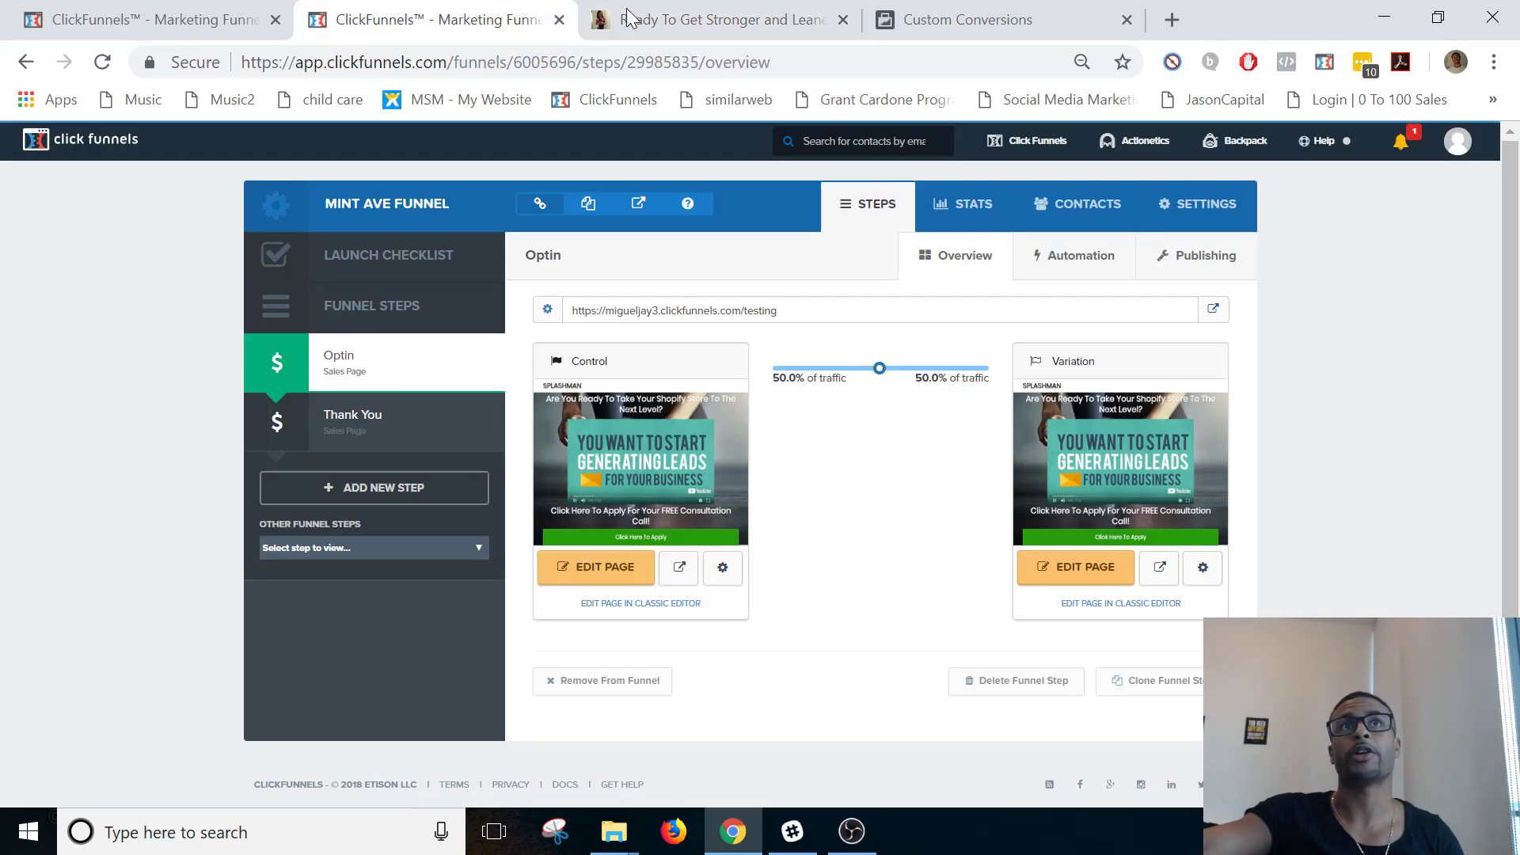
left_click(950, 18)
left_click(380, 204)
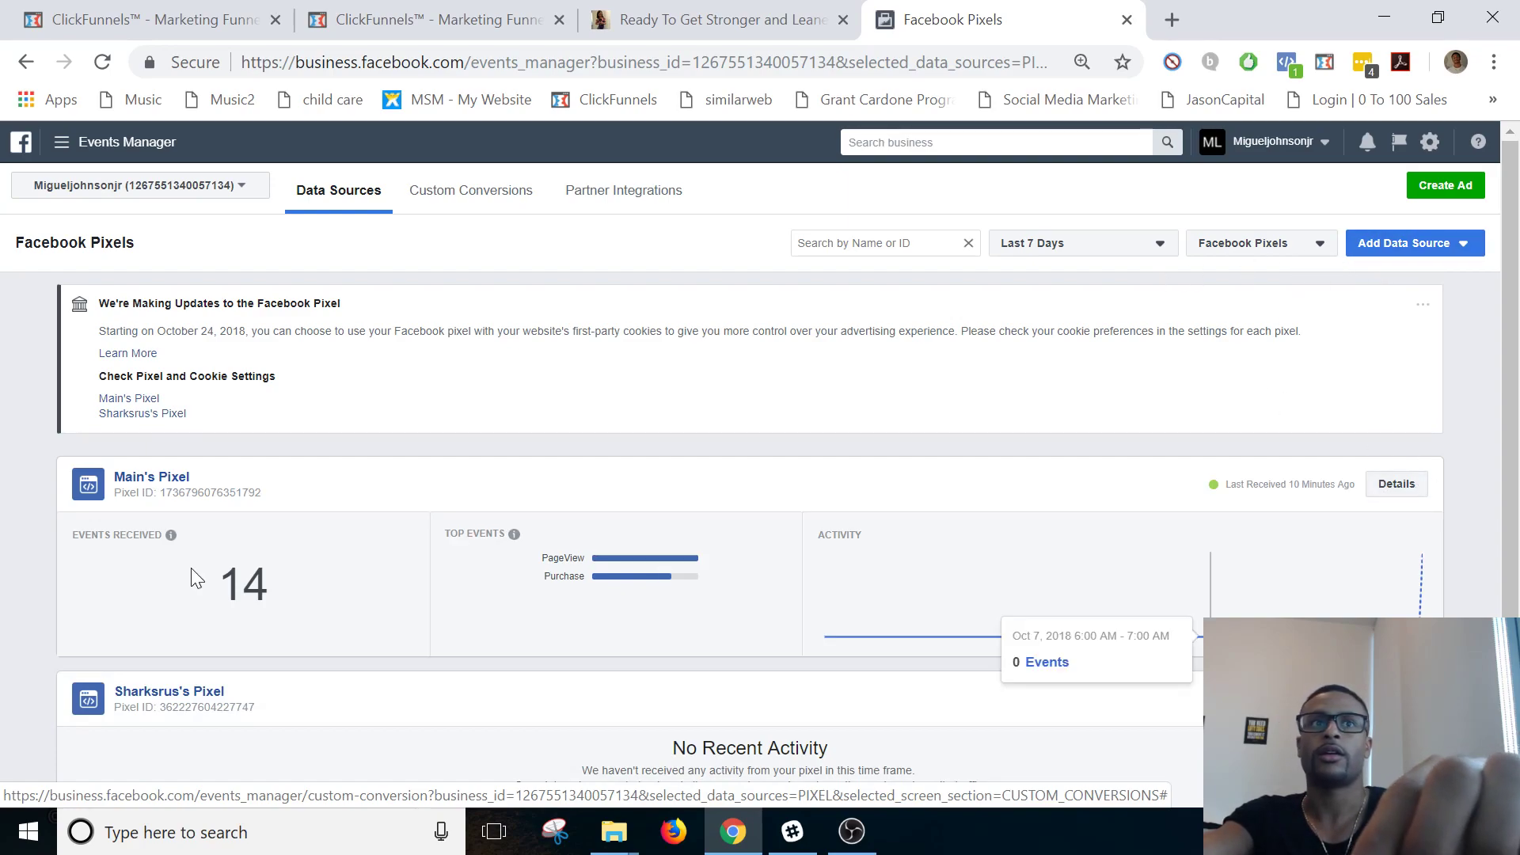
left_click(1386, 485)
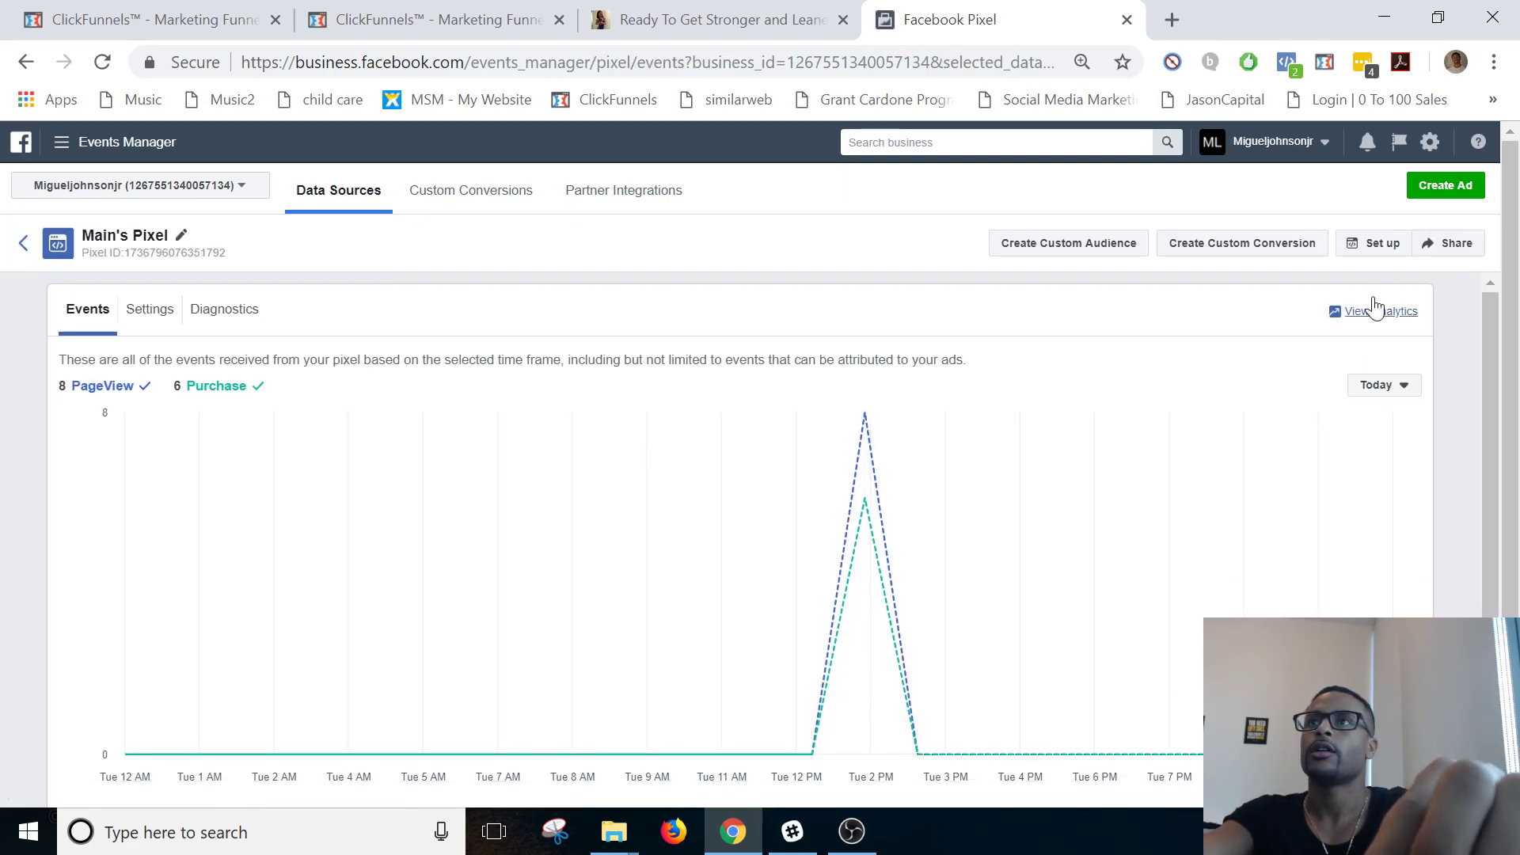
left_click(1369, 249)
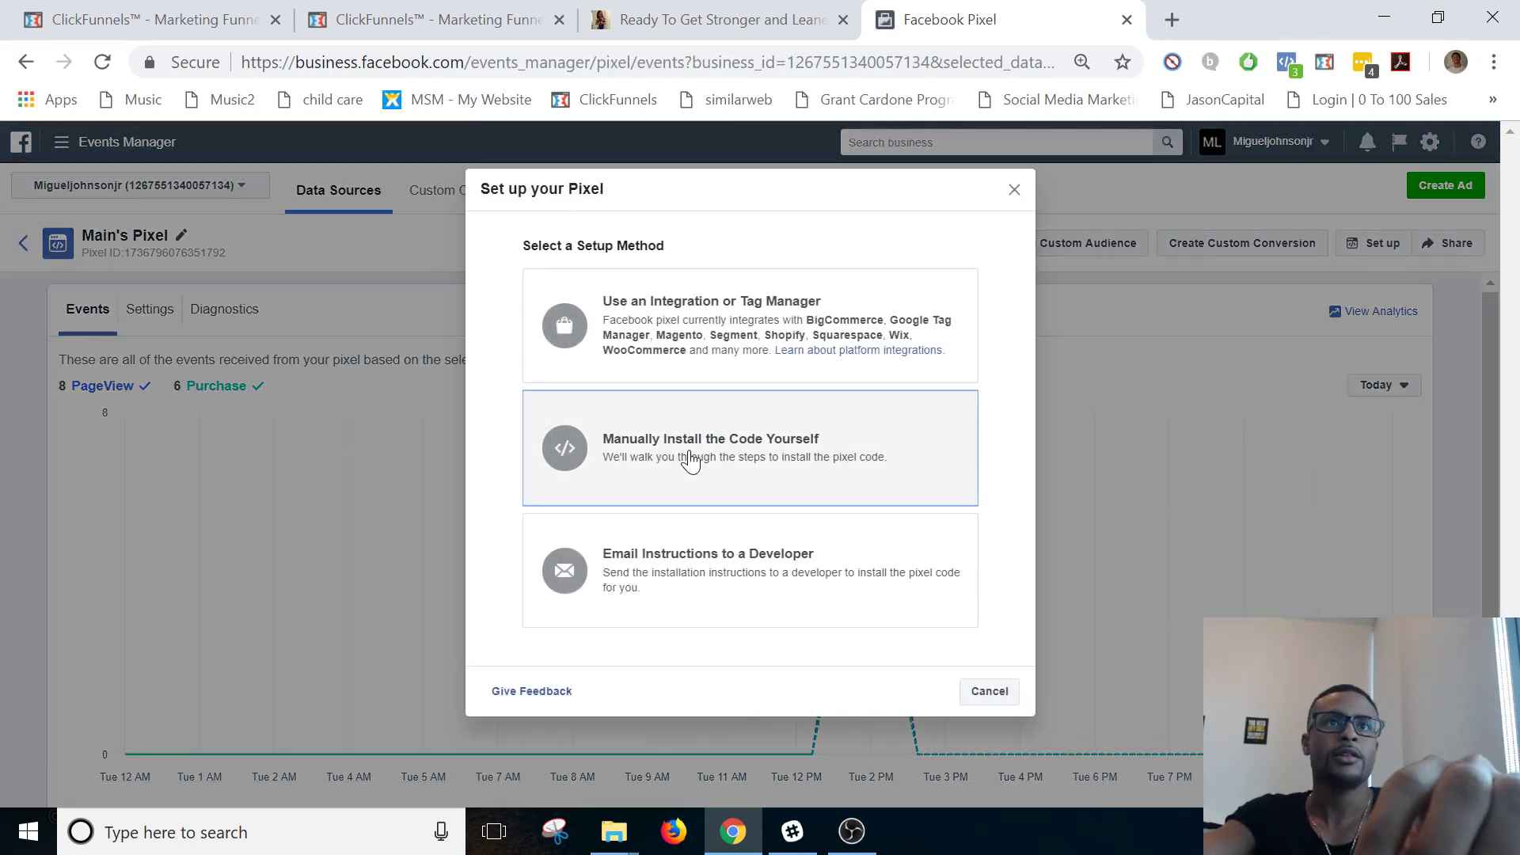
left_click(687, 449)
left_click(1029, 758)
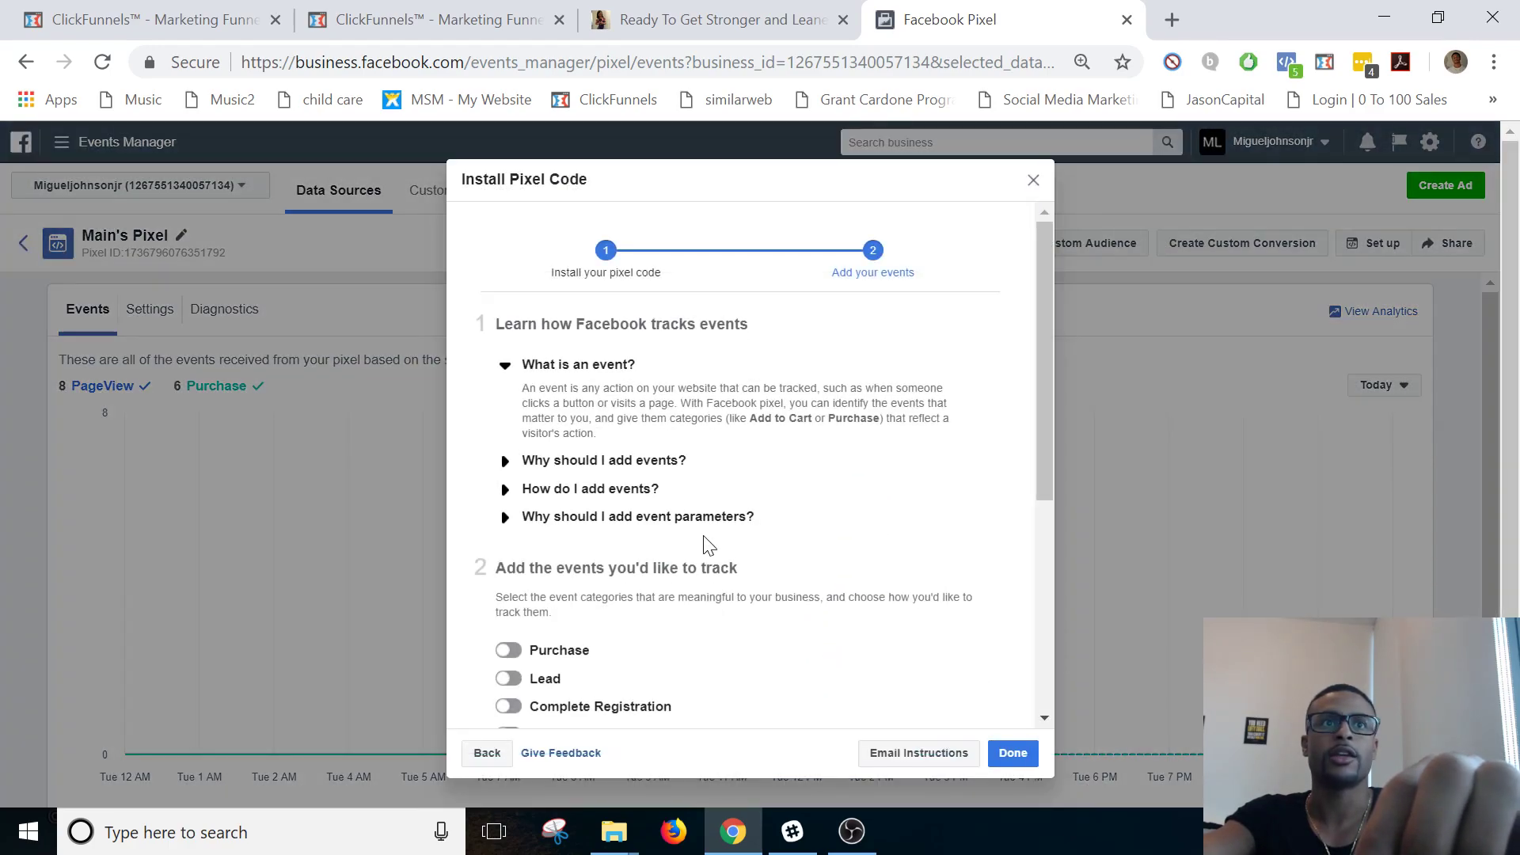
- Enable the Lead event and copy its page-load event code without event parameters
left_click(509, 678)
scroll(554, 680, "down", 3)
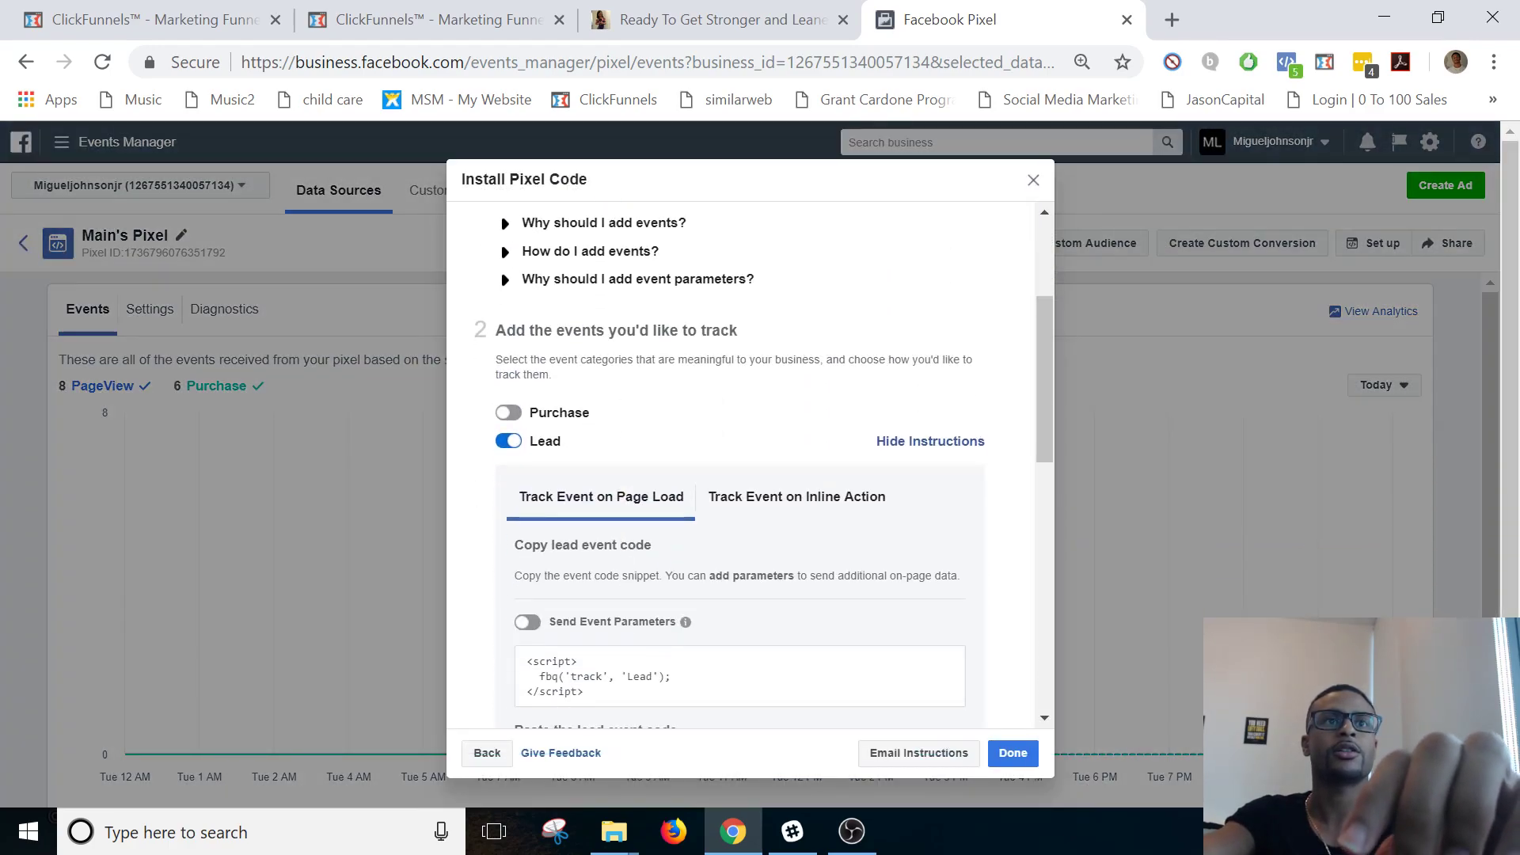
left_click(622, 680)
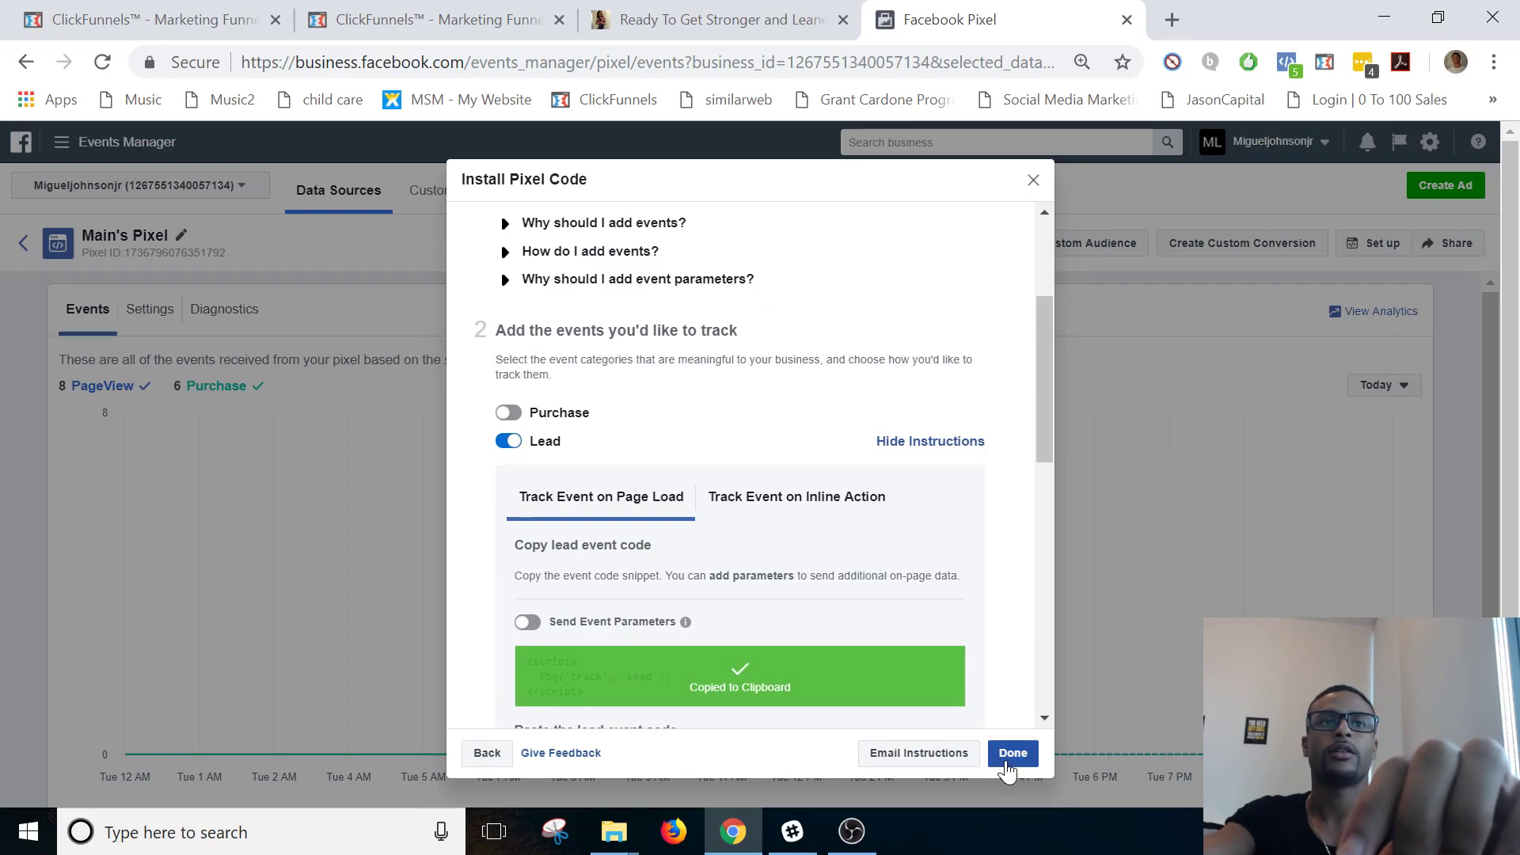
- Switch to ClickFunnels, open the Optin step's Control page in the editor, and bring up its tracking code
left_click(624, 16)
left_click(425, 10)
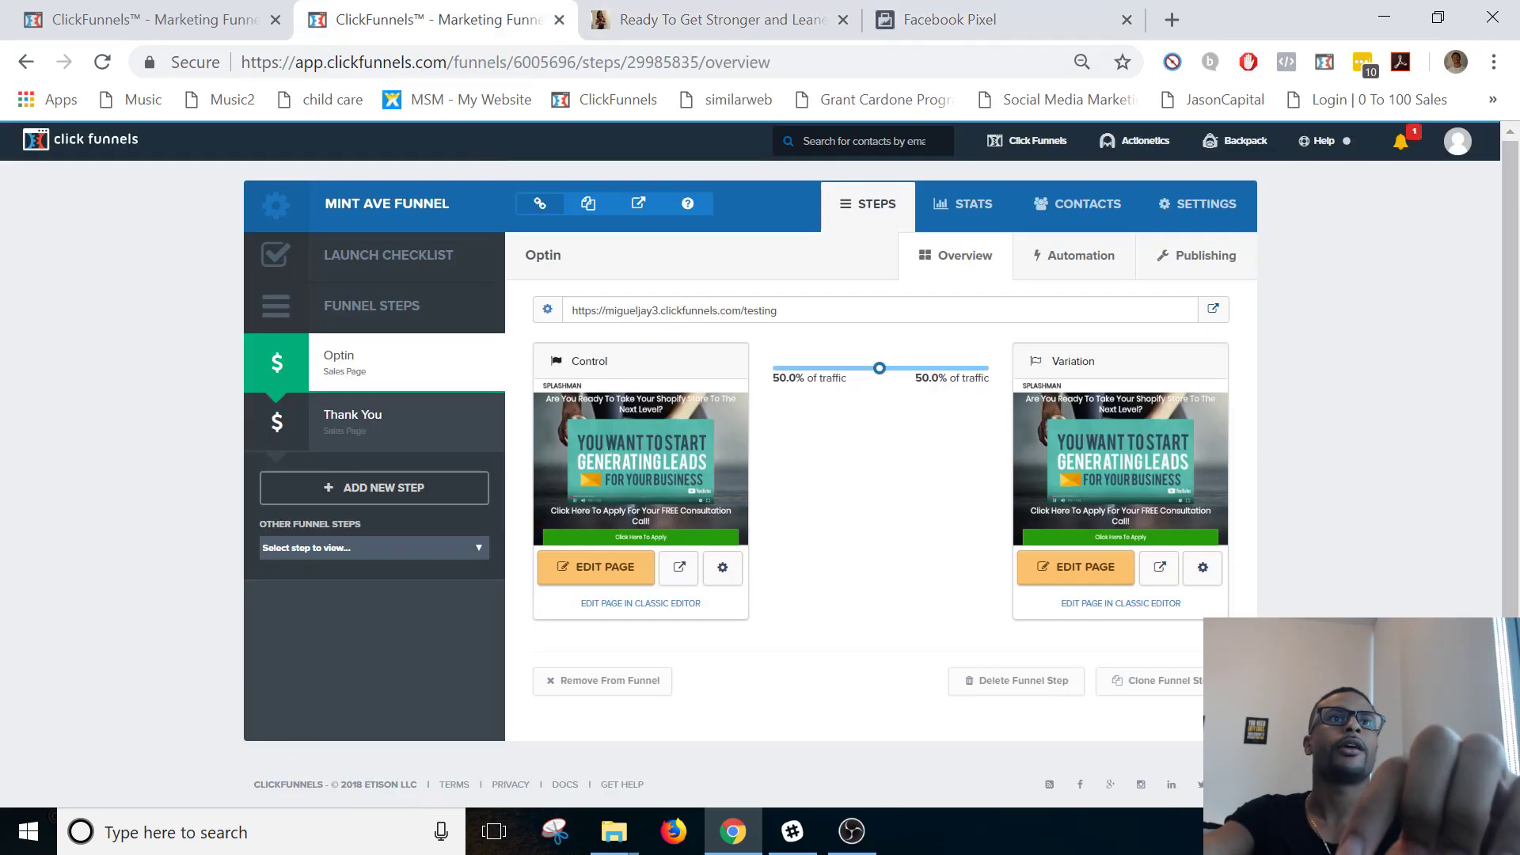
left_click(623, 576)
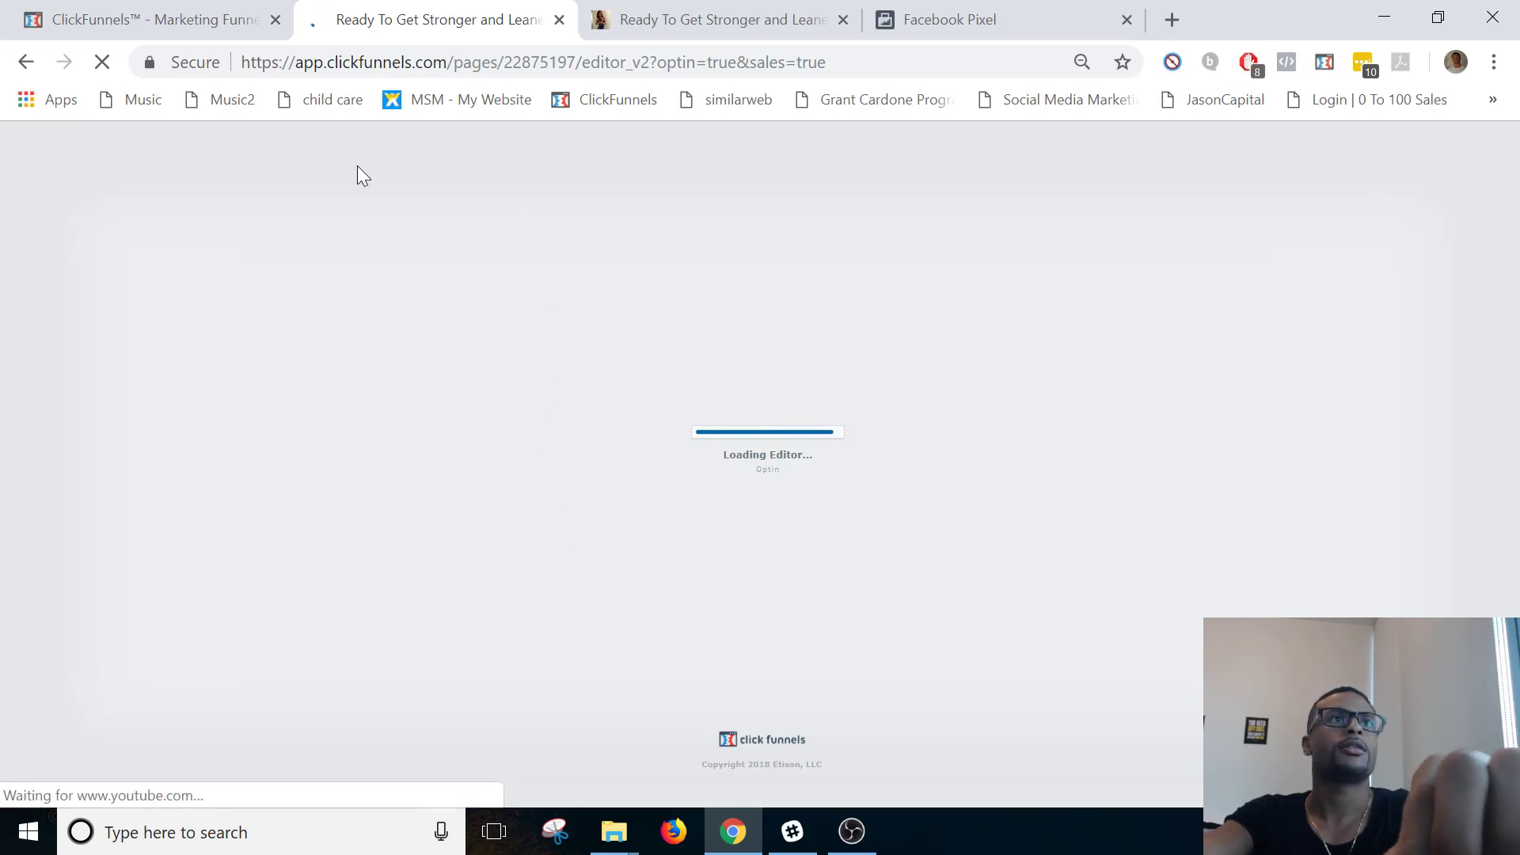
mouse_move(261, 144)
left_click(285, 242)
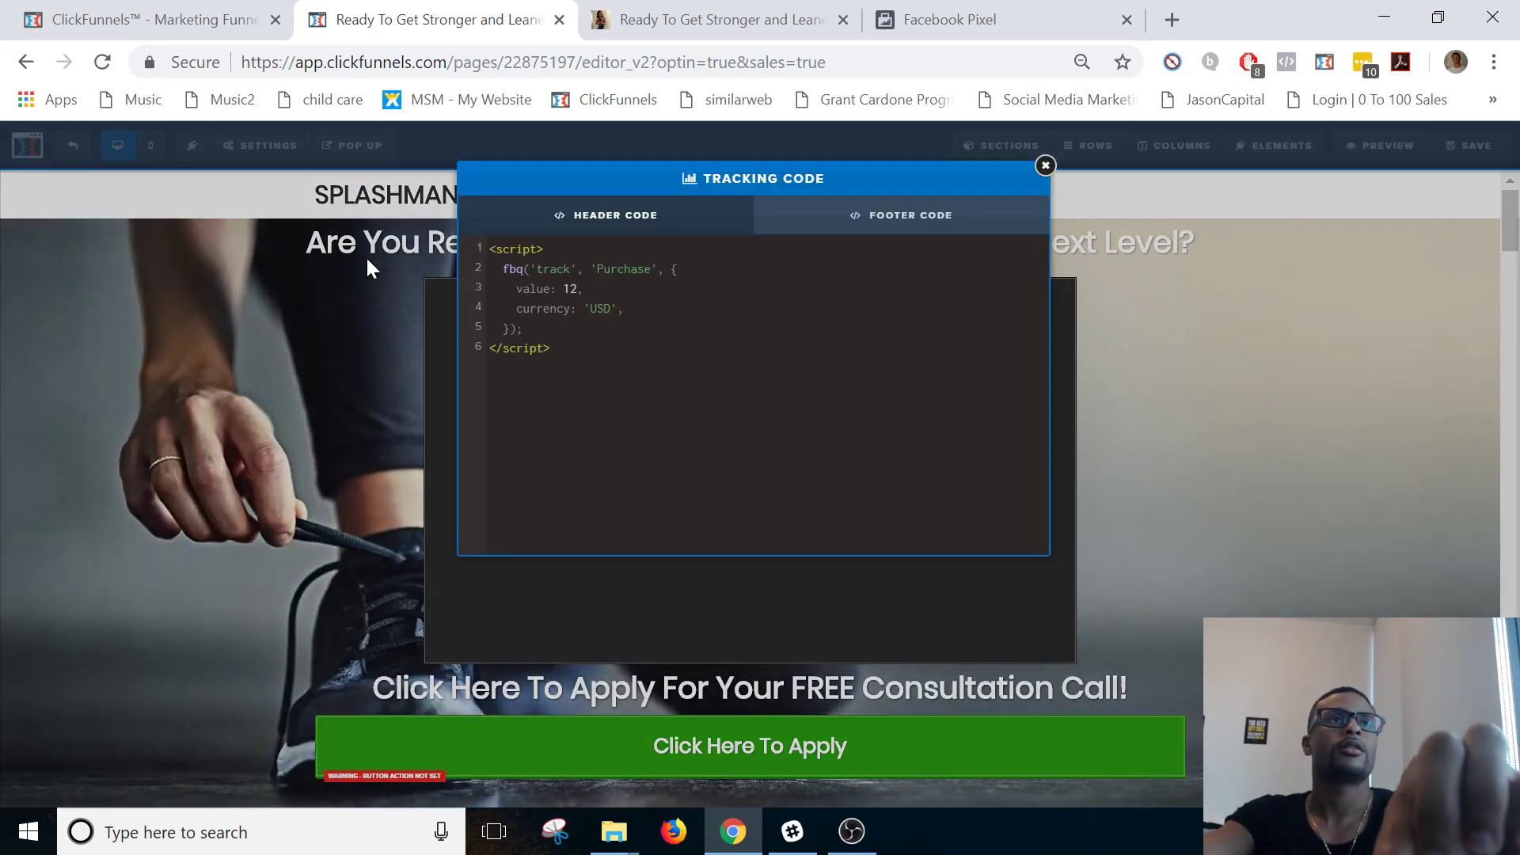
- Replace the Control page's entire header tracking code with the copied Lead event snippet
left_click(602, 361)
key("ctrl+a")
key("ctrl+v")
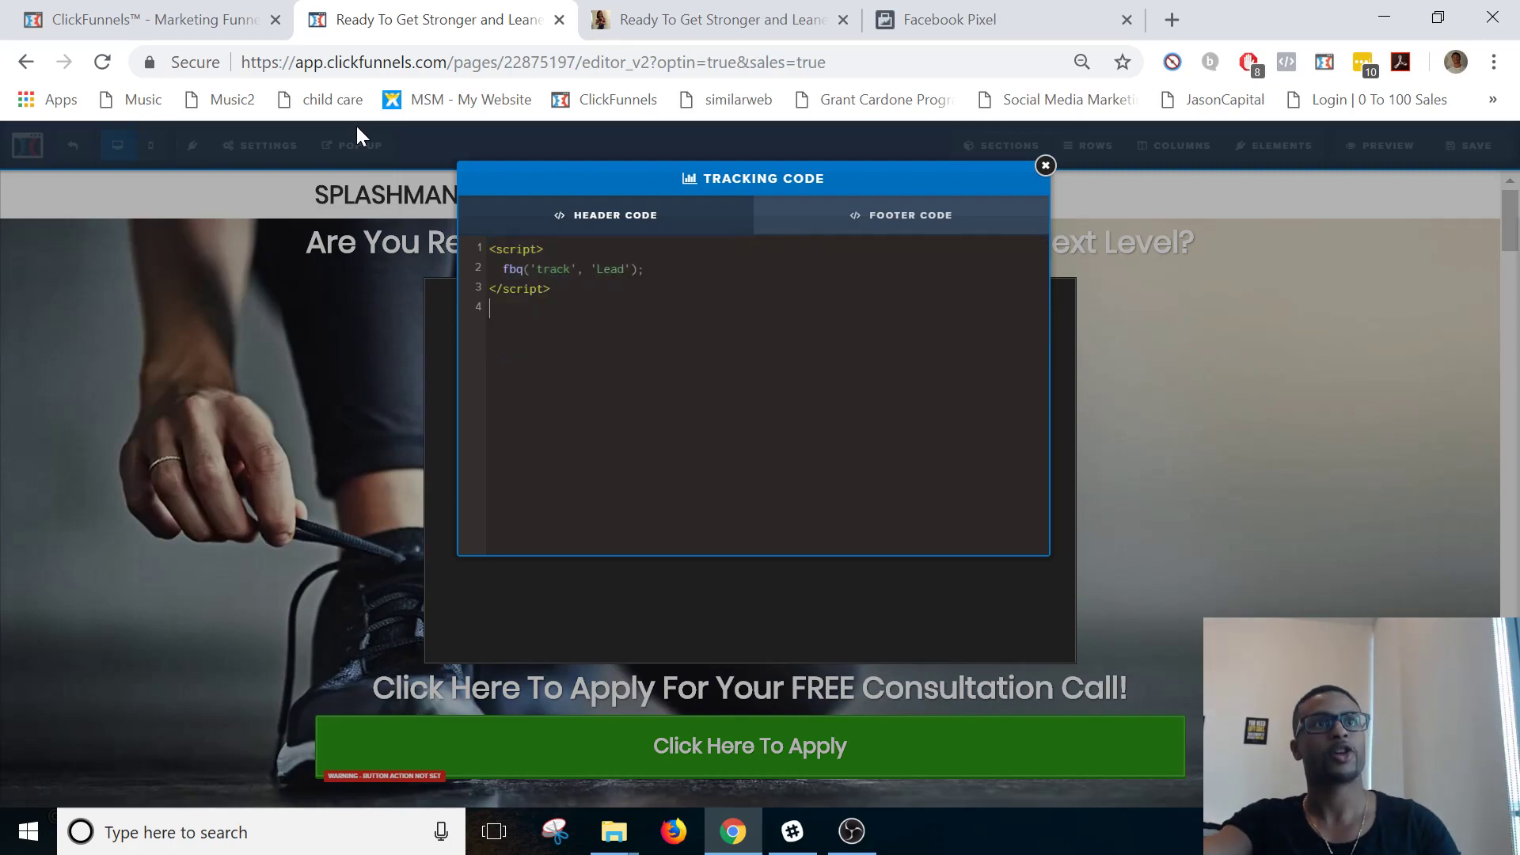
- Close the tracking code settings, save the Control page, and return to the Optin step overview
left_click(1044, 165)
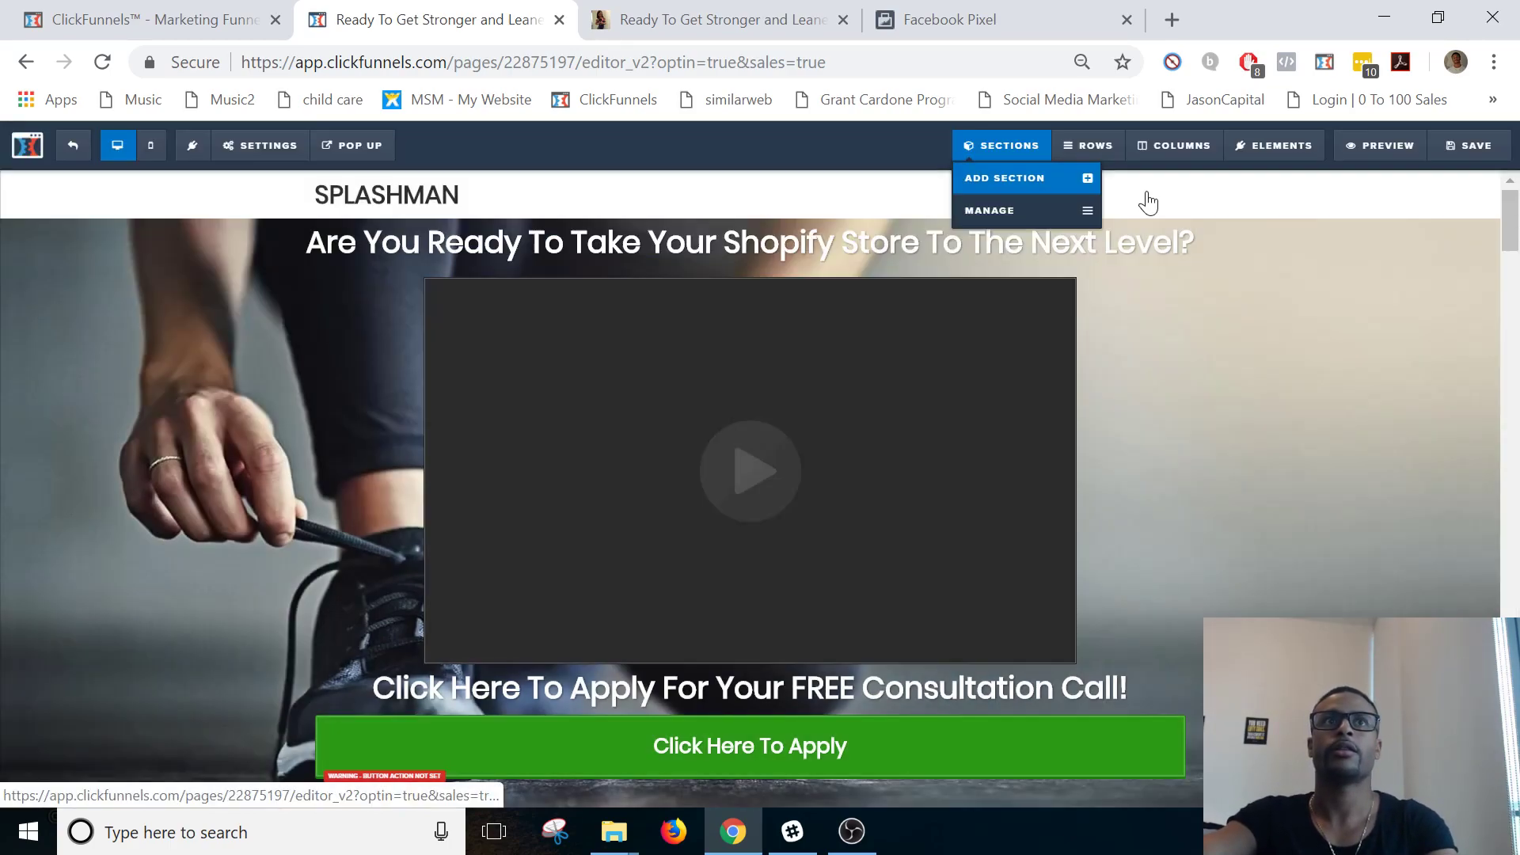
left_click(1448, 156)
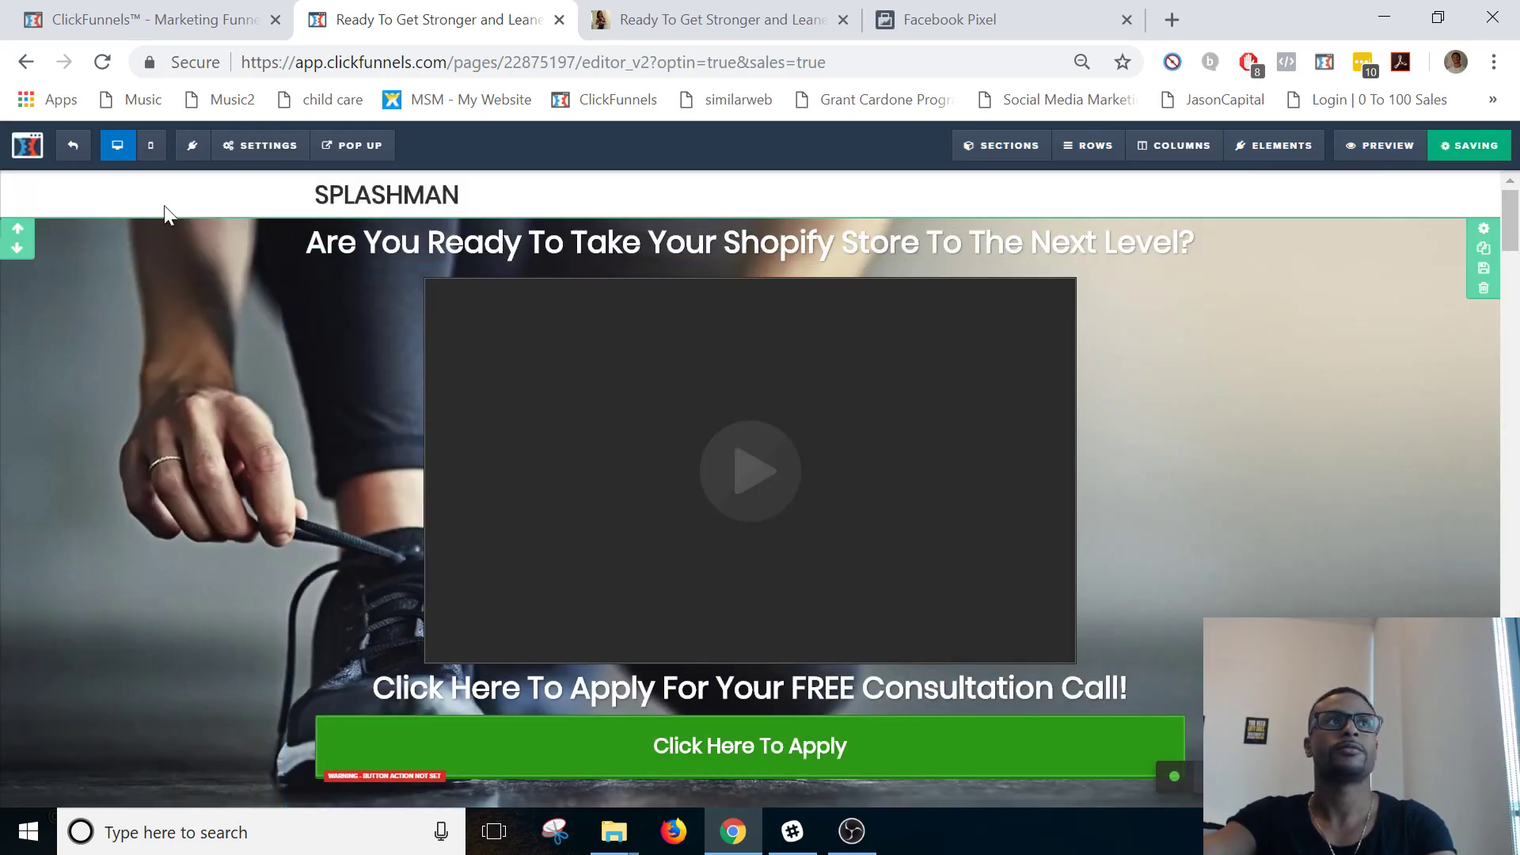
left_click(75, 143)
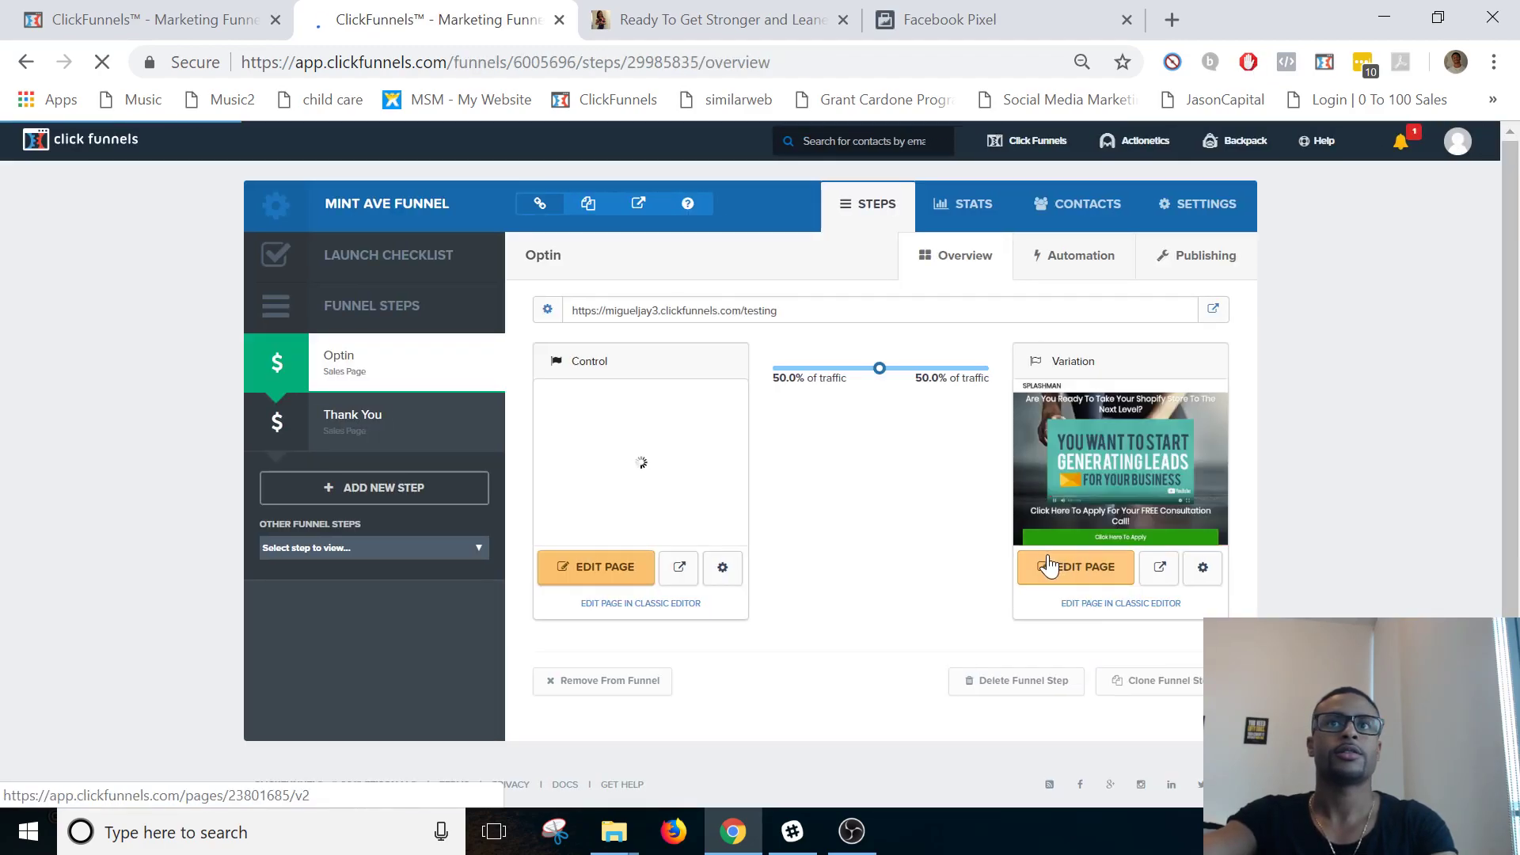
- Open the Optin step's Variation page in the editor and replace its entire header tracking code with the copied Lead event snippet
left_click(1057, 564)
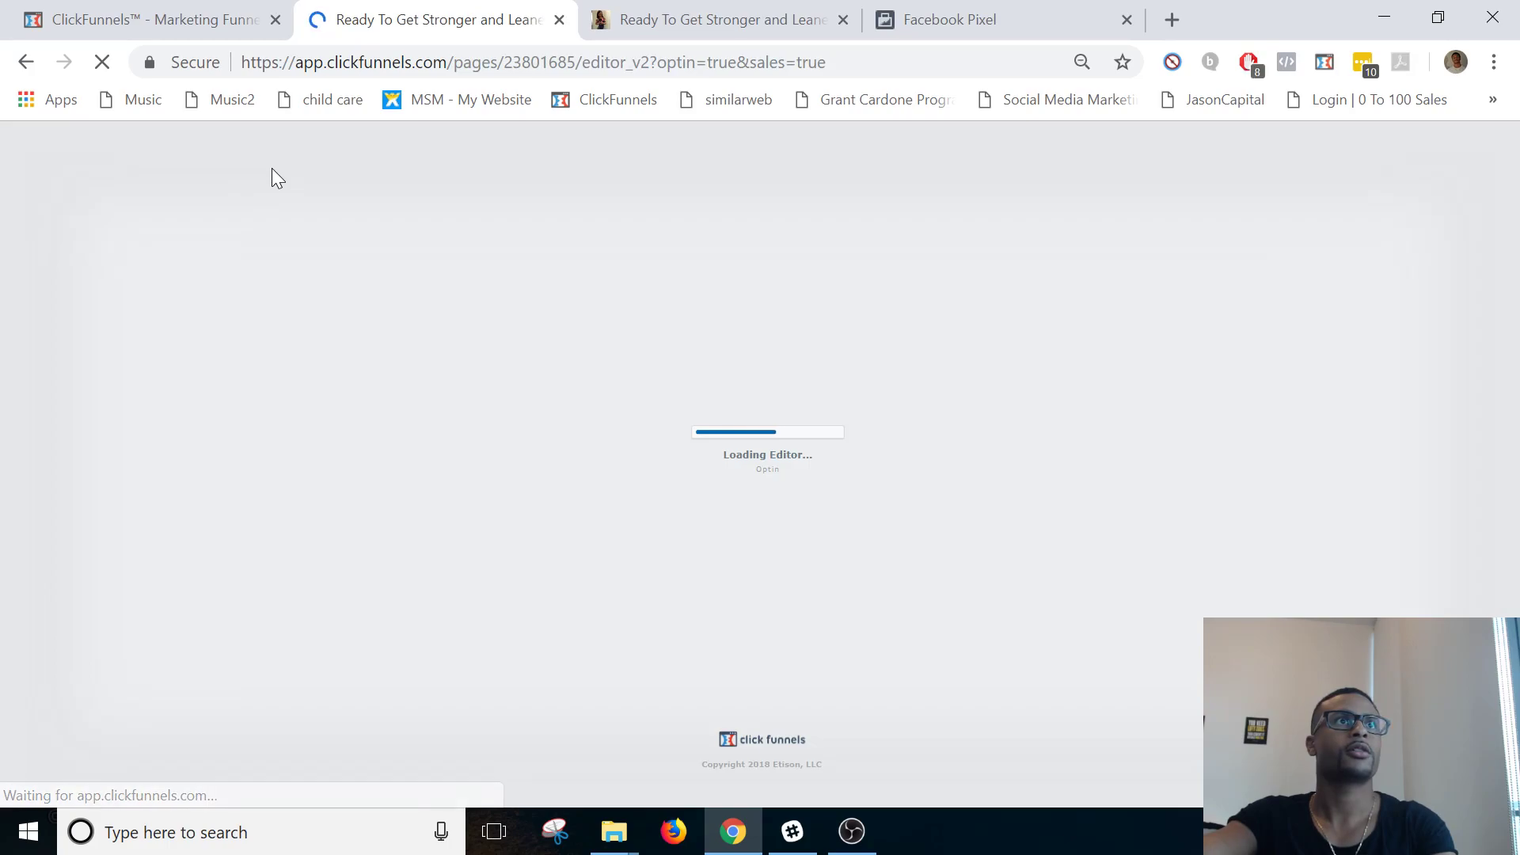
mouse_move(320, 168)
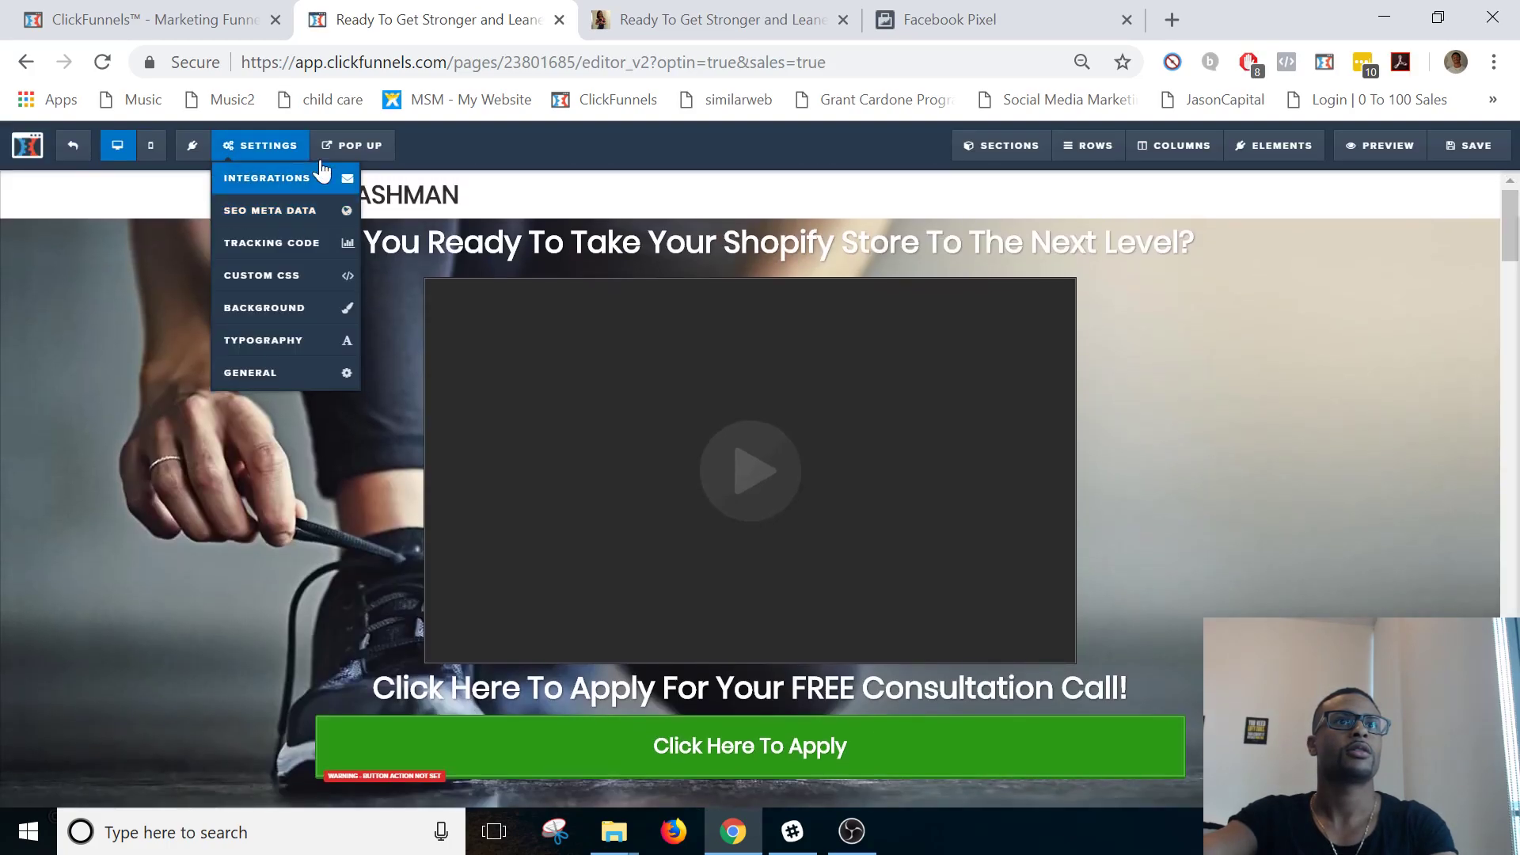
left_click(289, 249)
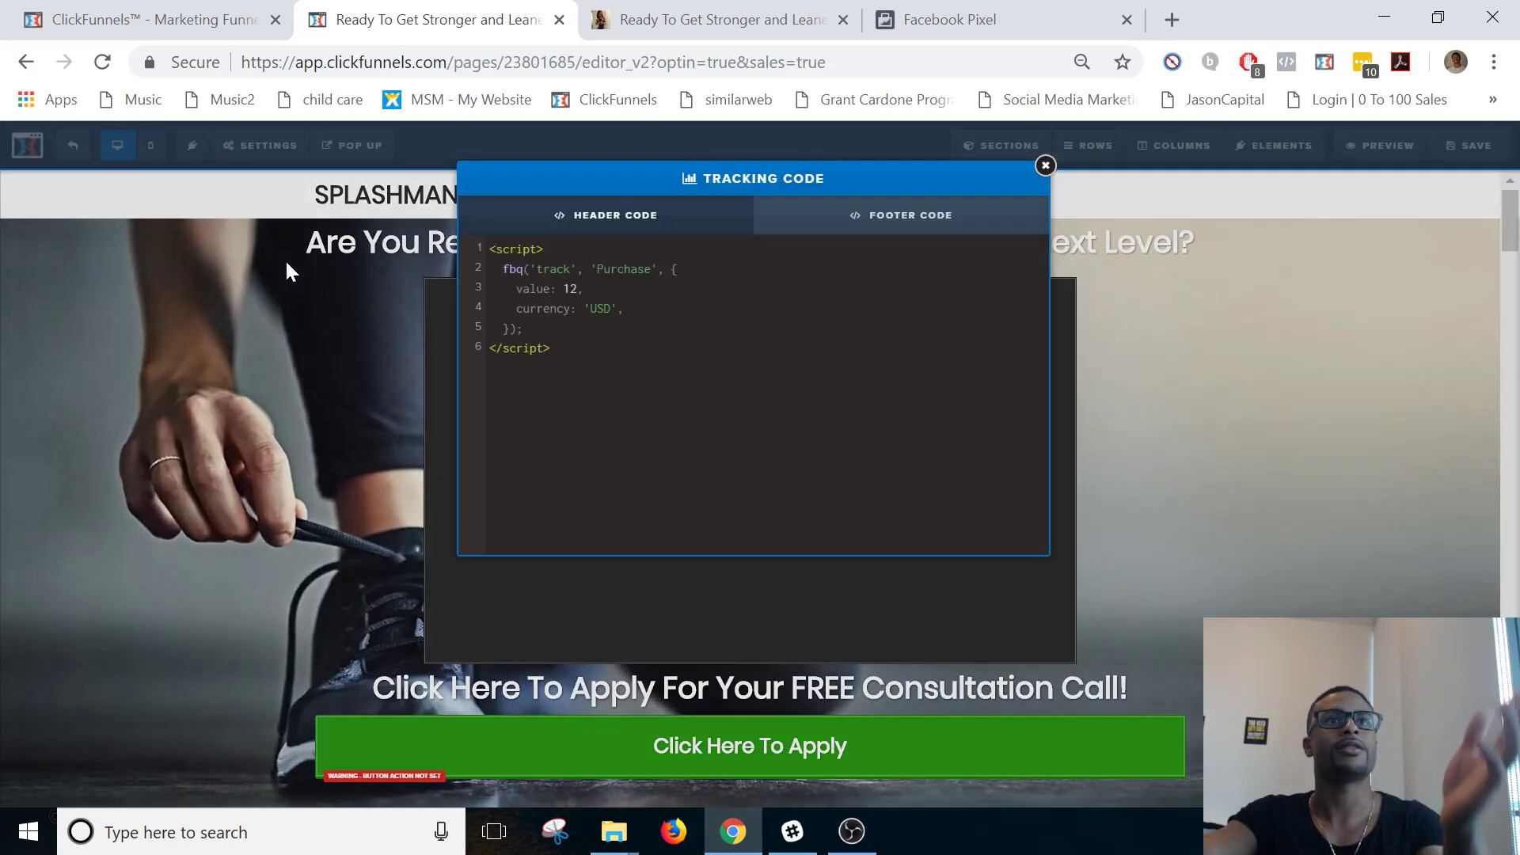
key("ctrl+a")
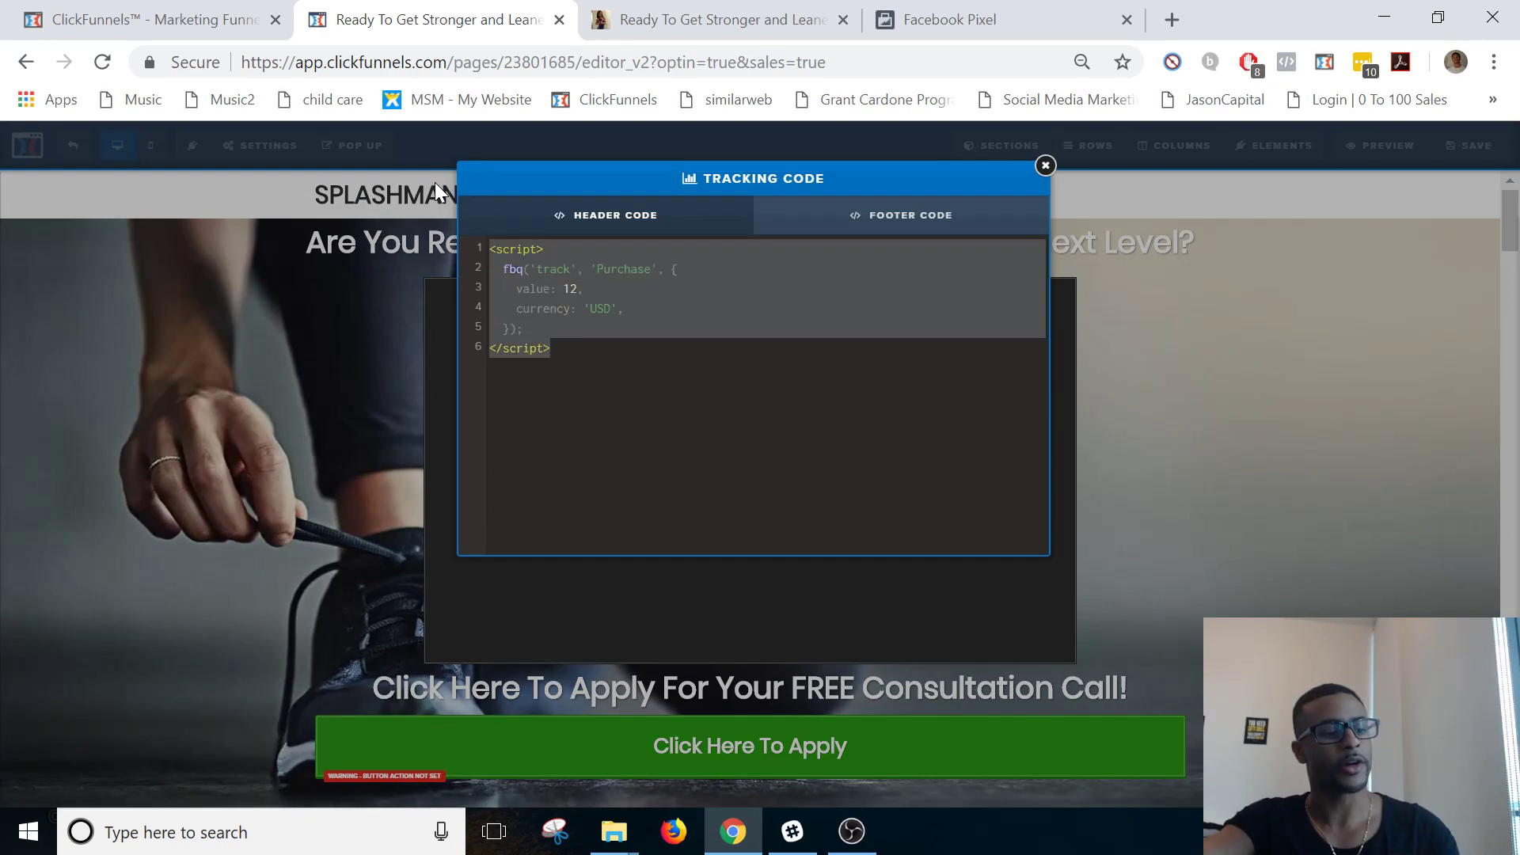
key("ctrl+v")
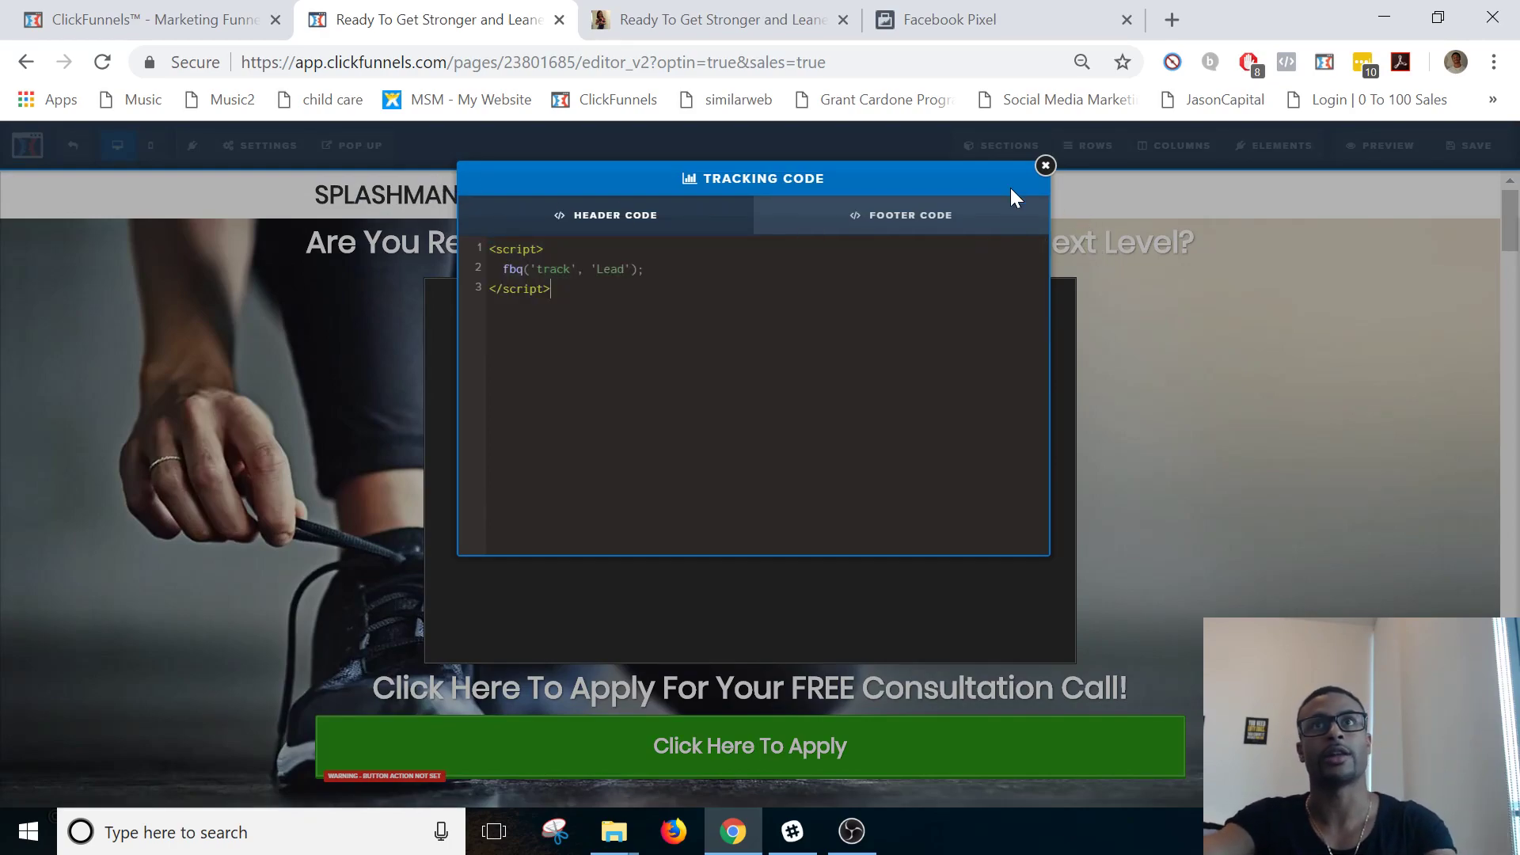
- Close the Variation page's tracking code settings, save the page, and return to the Optin step overview
left_click(1044, 166)
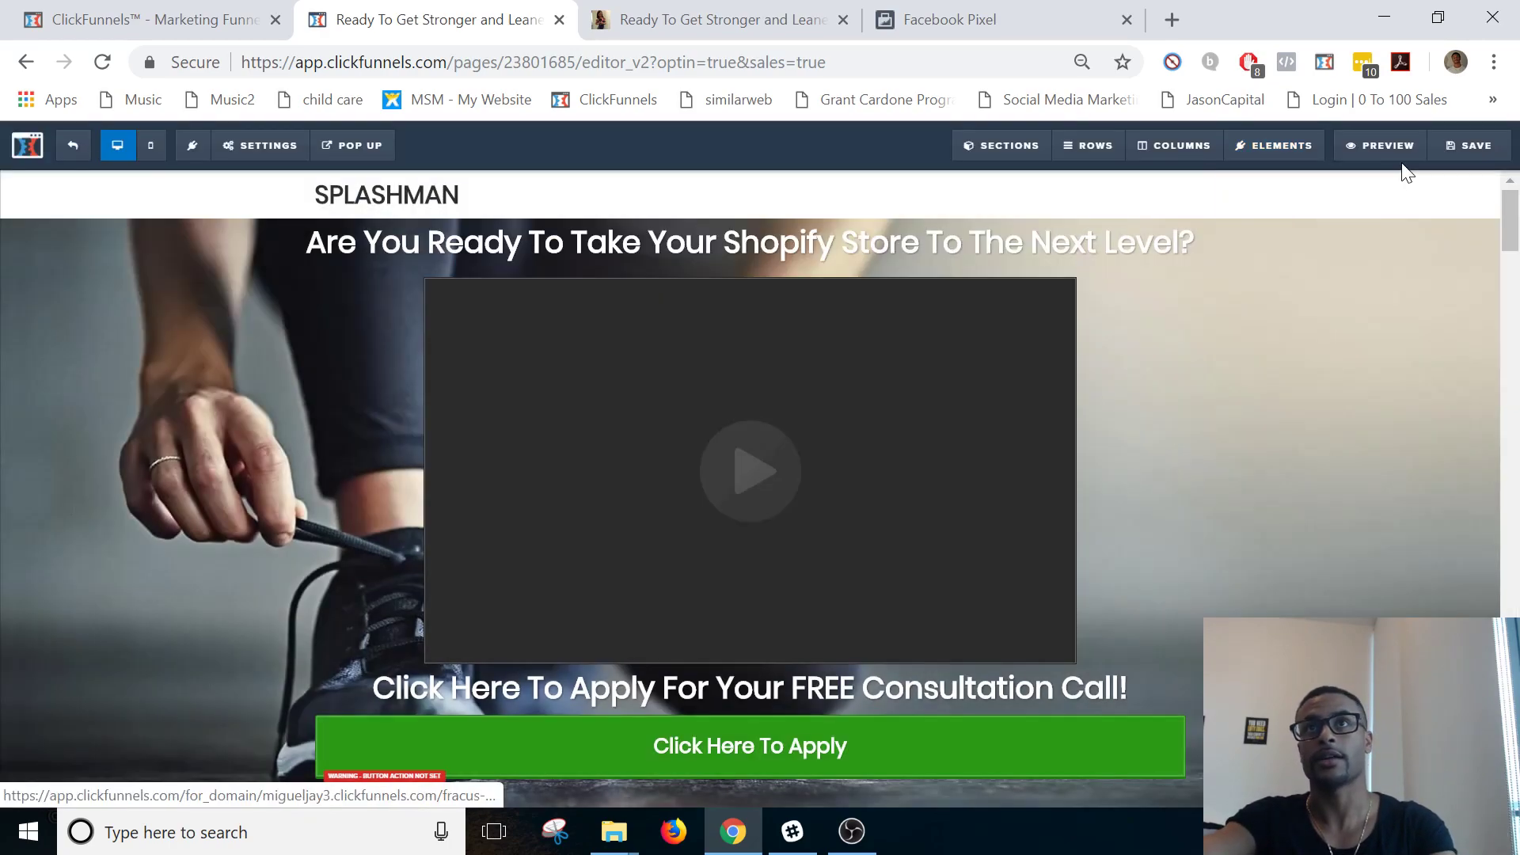
left_click(1449, 154)
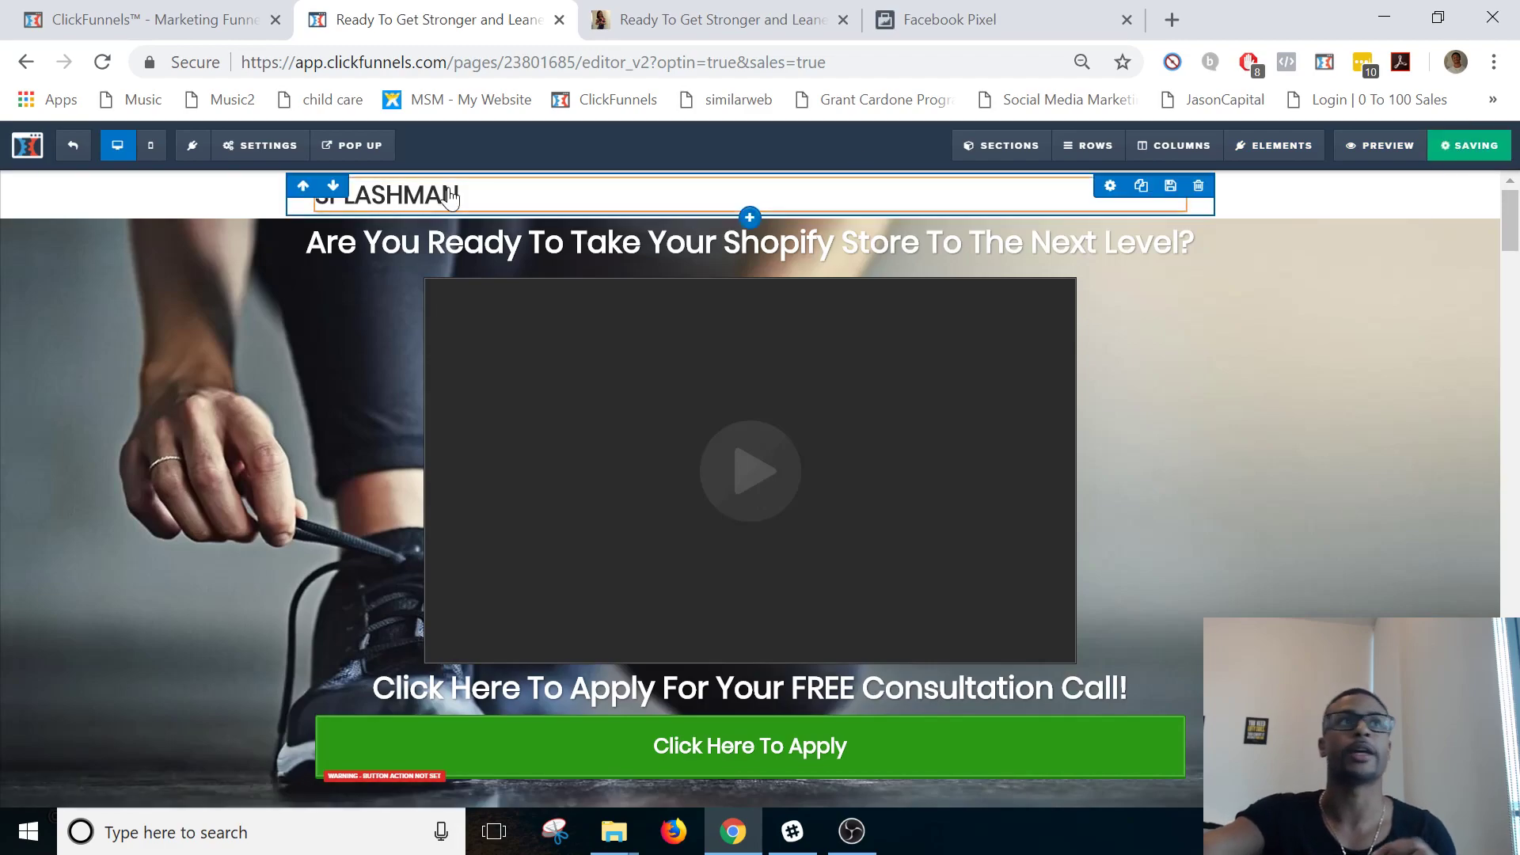
left_click(90, 147)
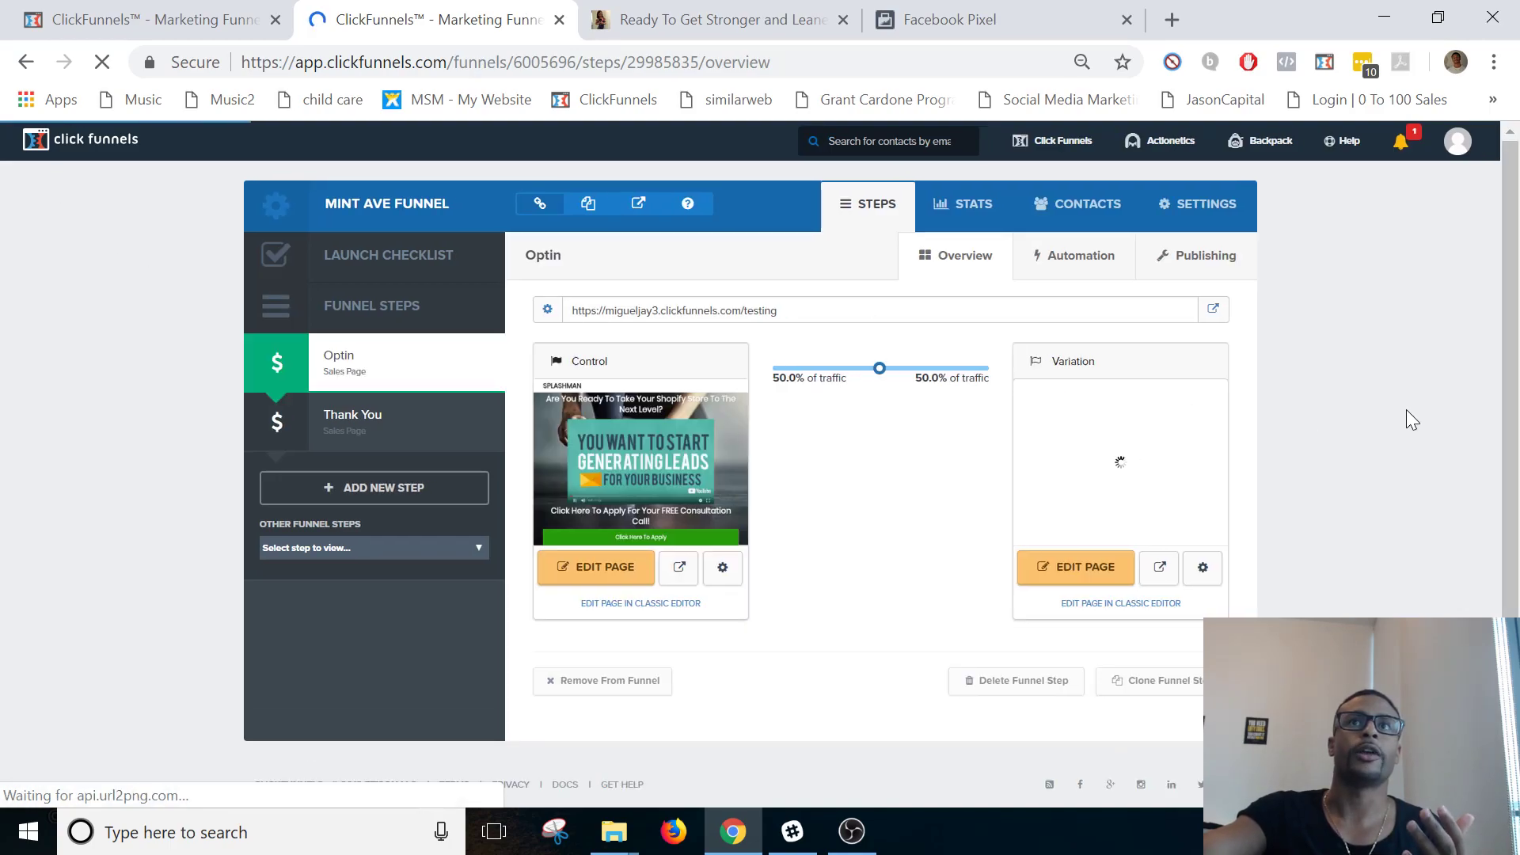
- Open the live Optin page, check its events with Facebook Pixel Helper, and close the older fracus-1 page
left_click(1213, 313)
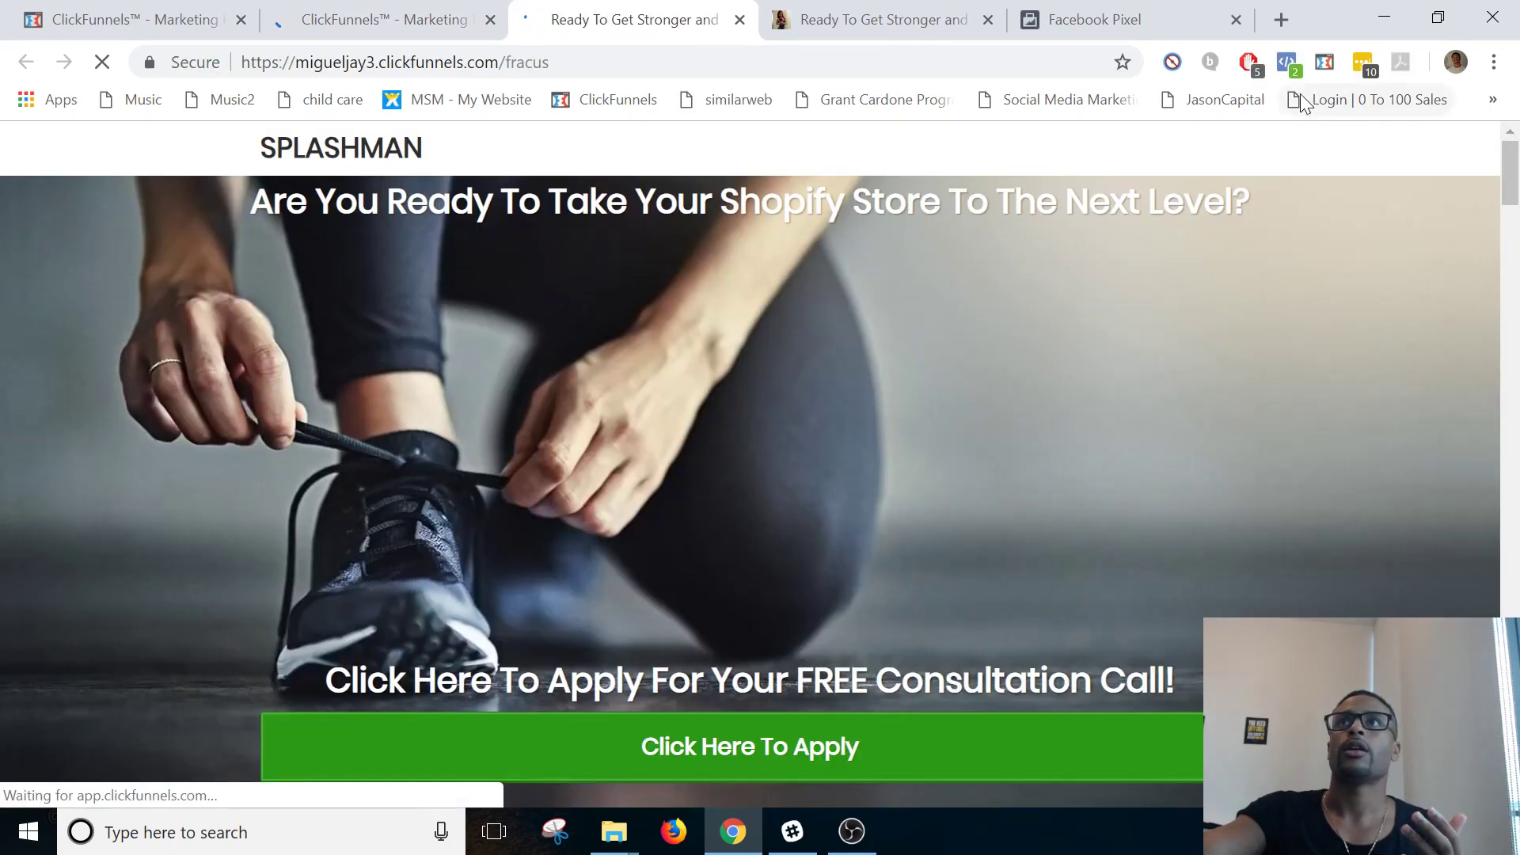
left_click(1282, 65)
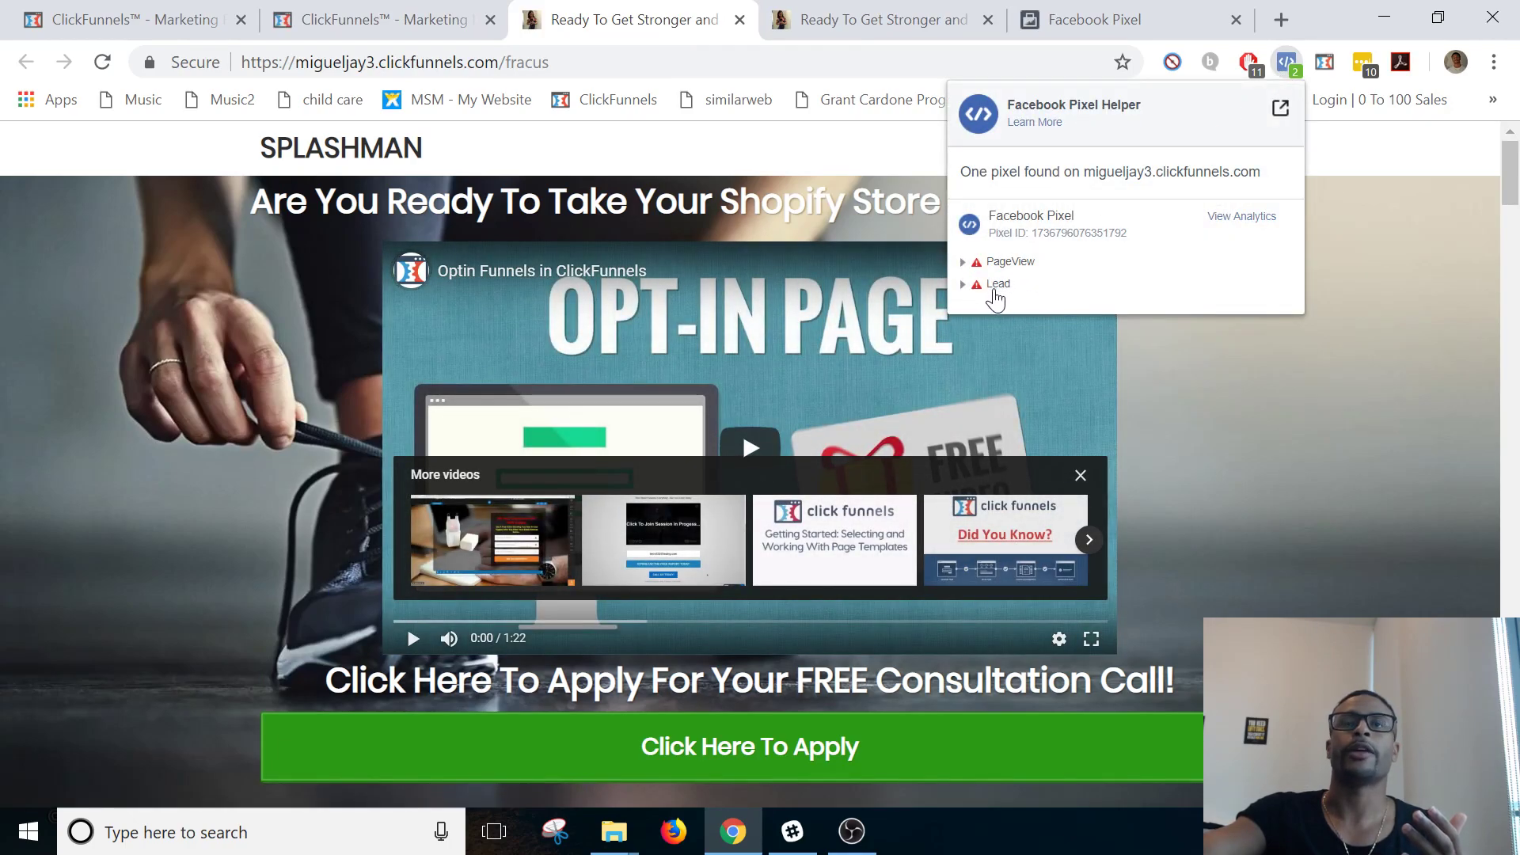
left_click(953, 28)
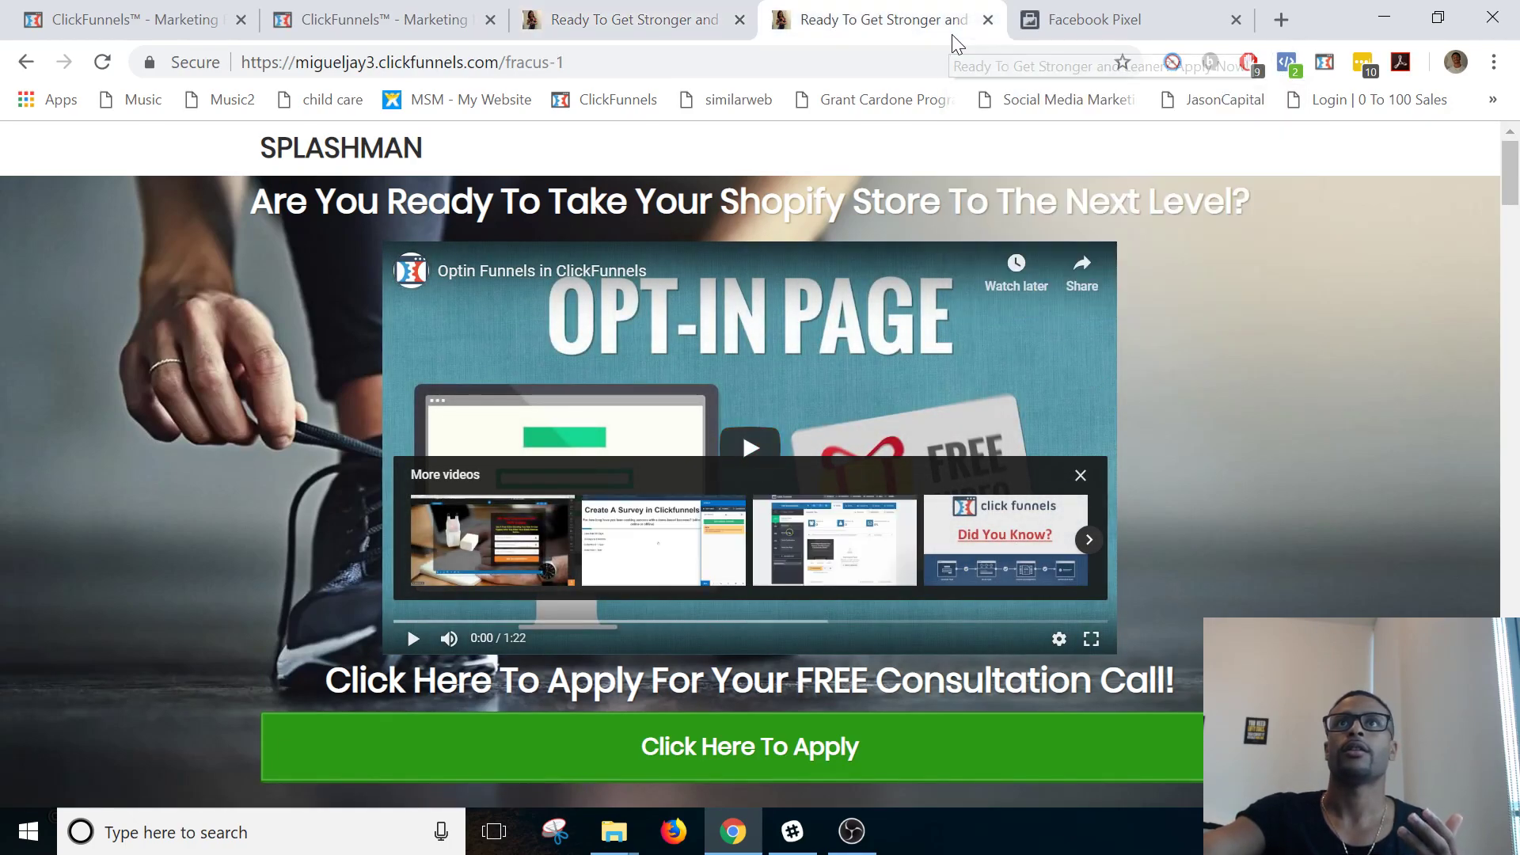
left_click(987, 20)
left_click(984, 22)
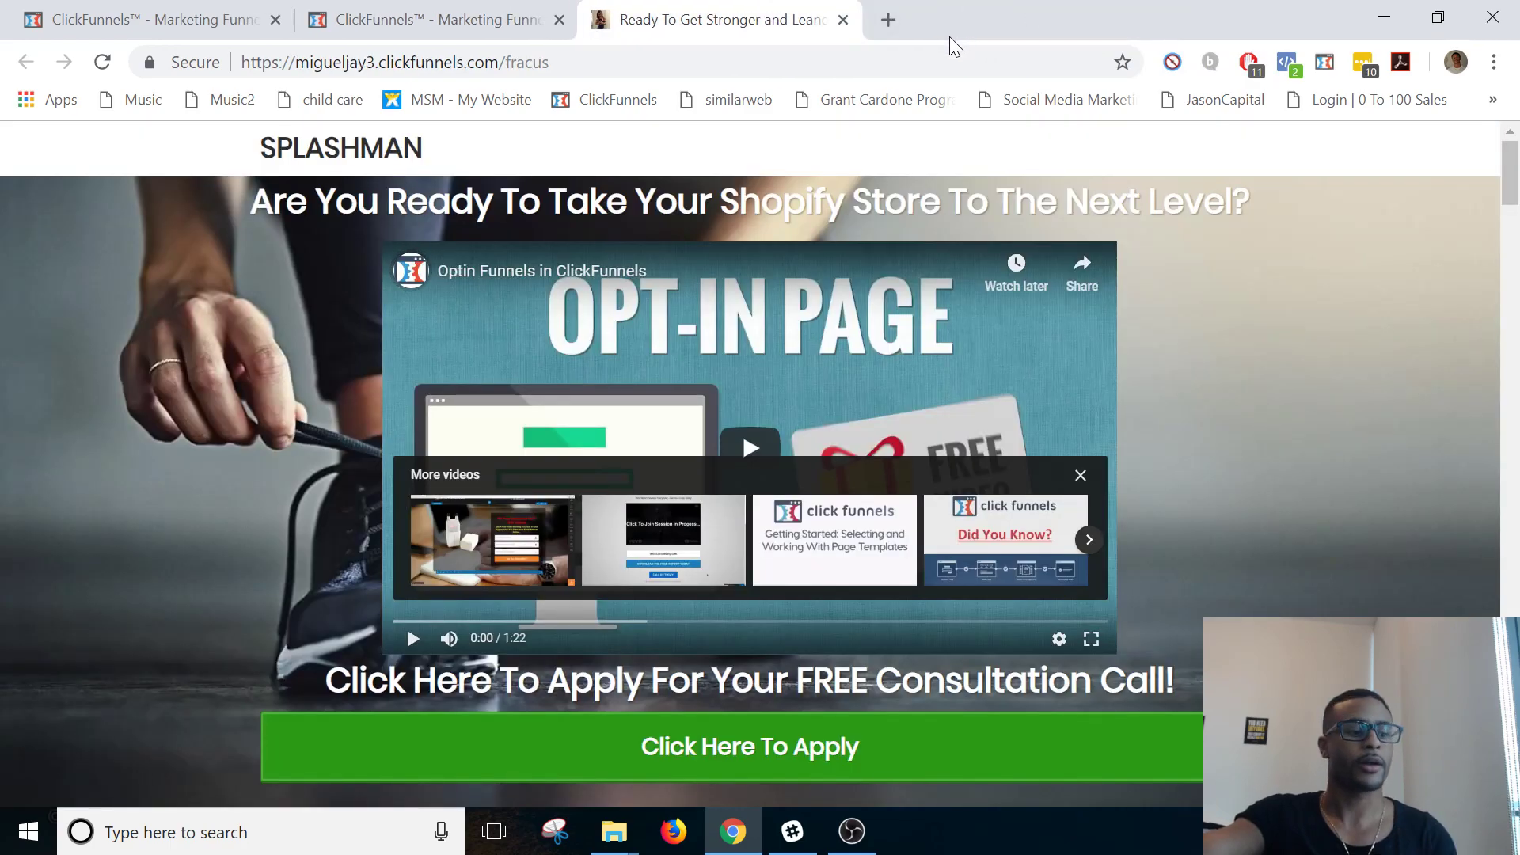
- Reopen the closed Facebook Events Manager page and reload its Custom Conversions list
key("ctrl+shift+t")
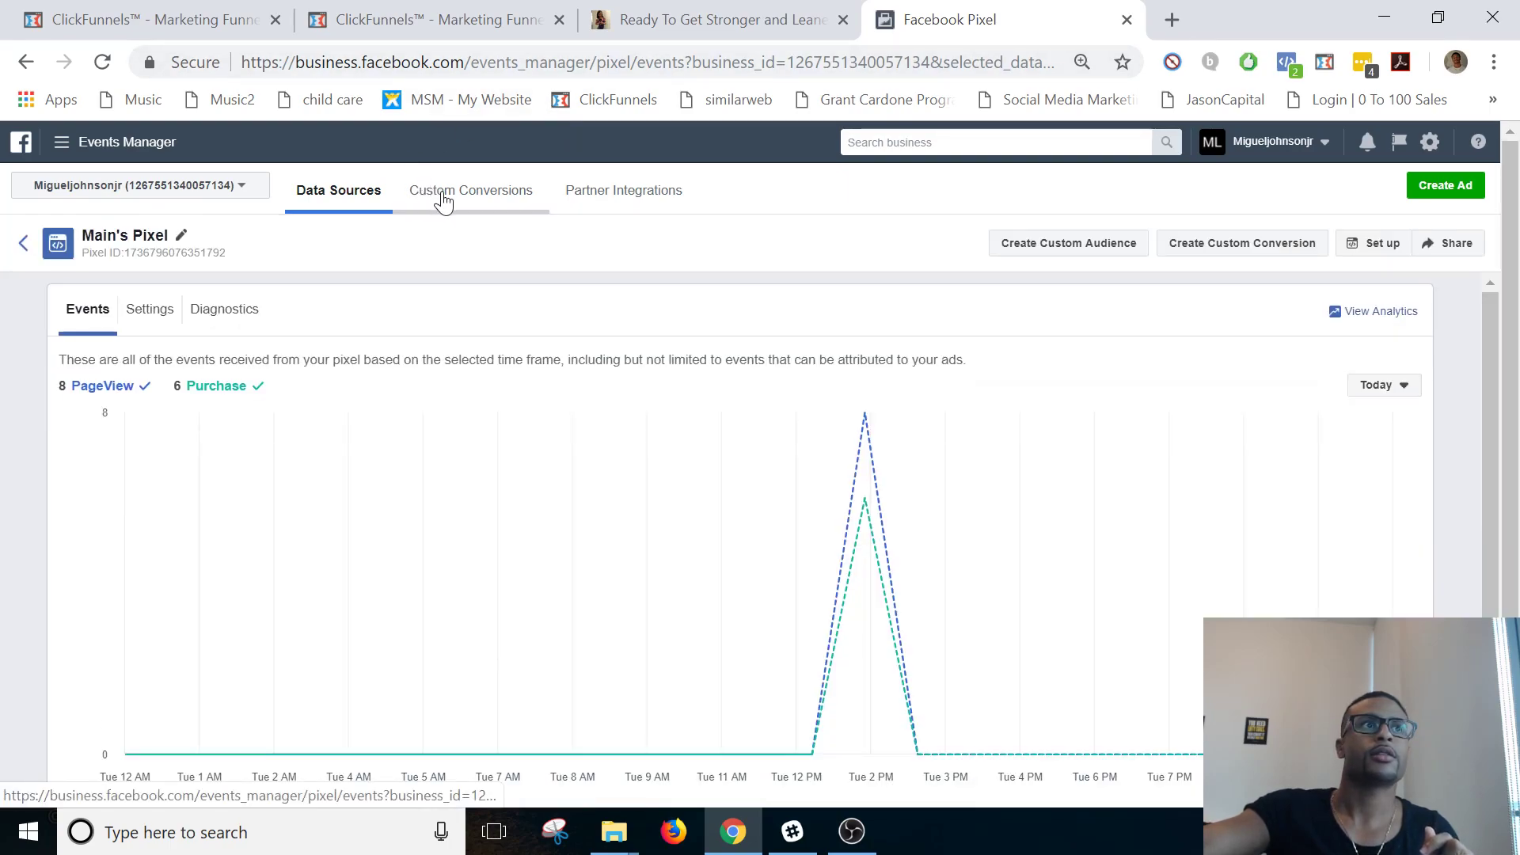
left_click(443, 200)
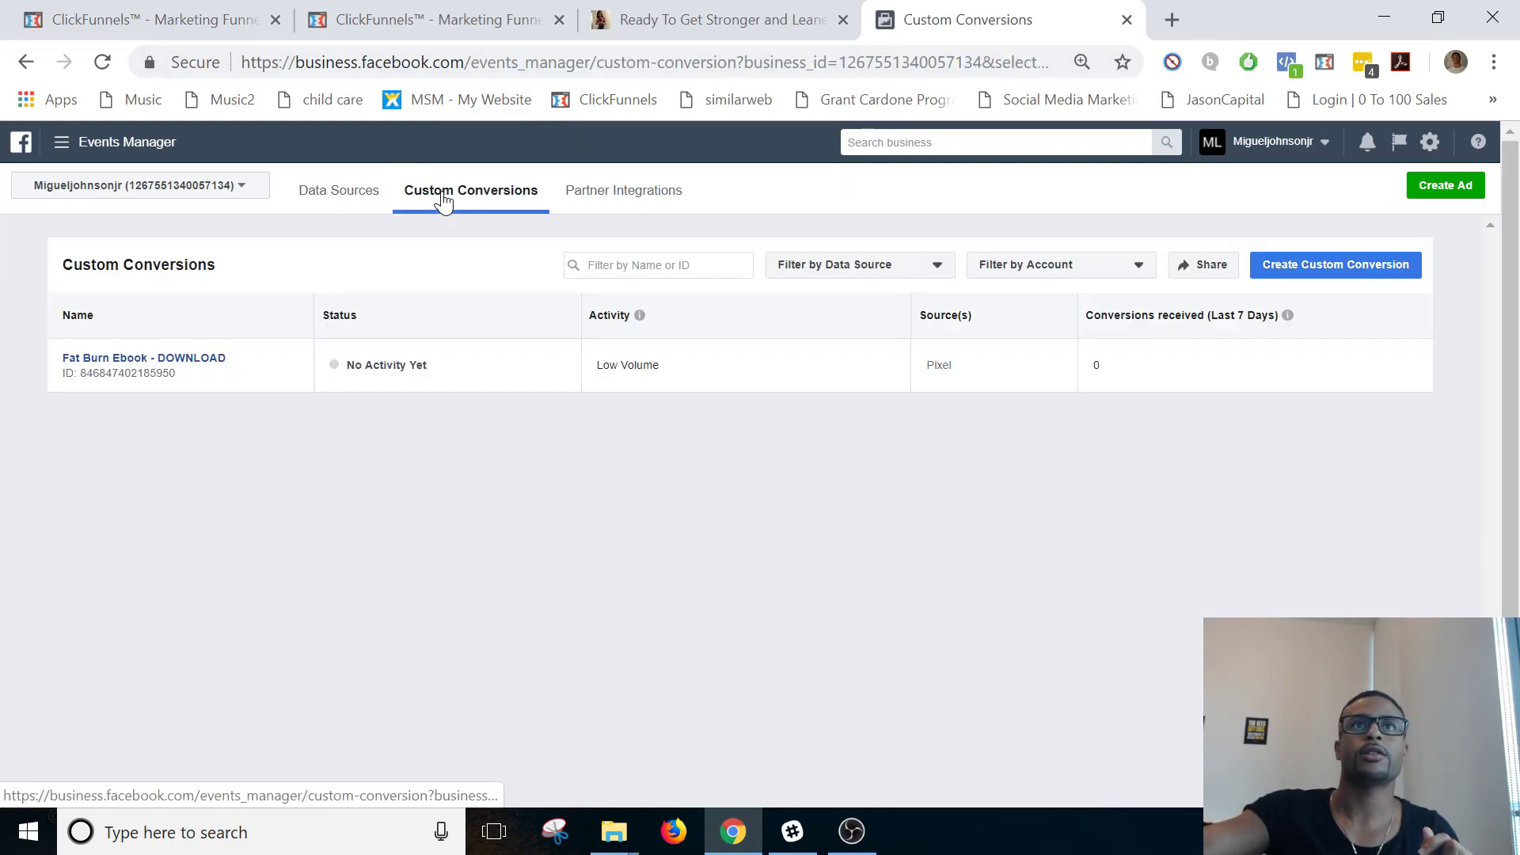
left_click(519, 59)
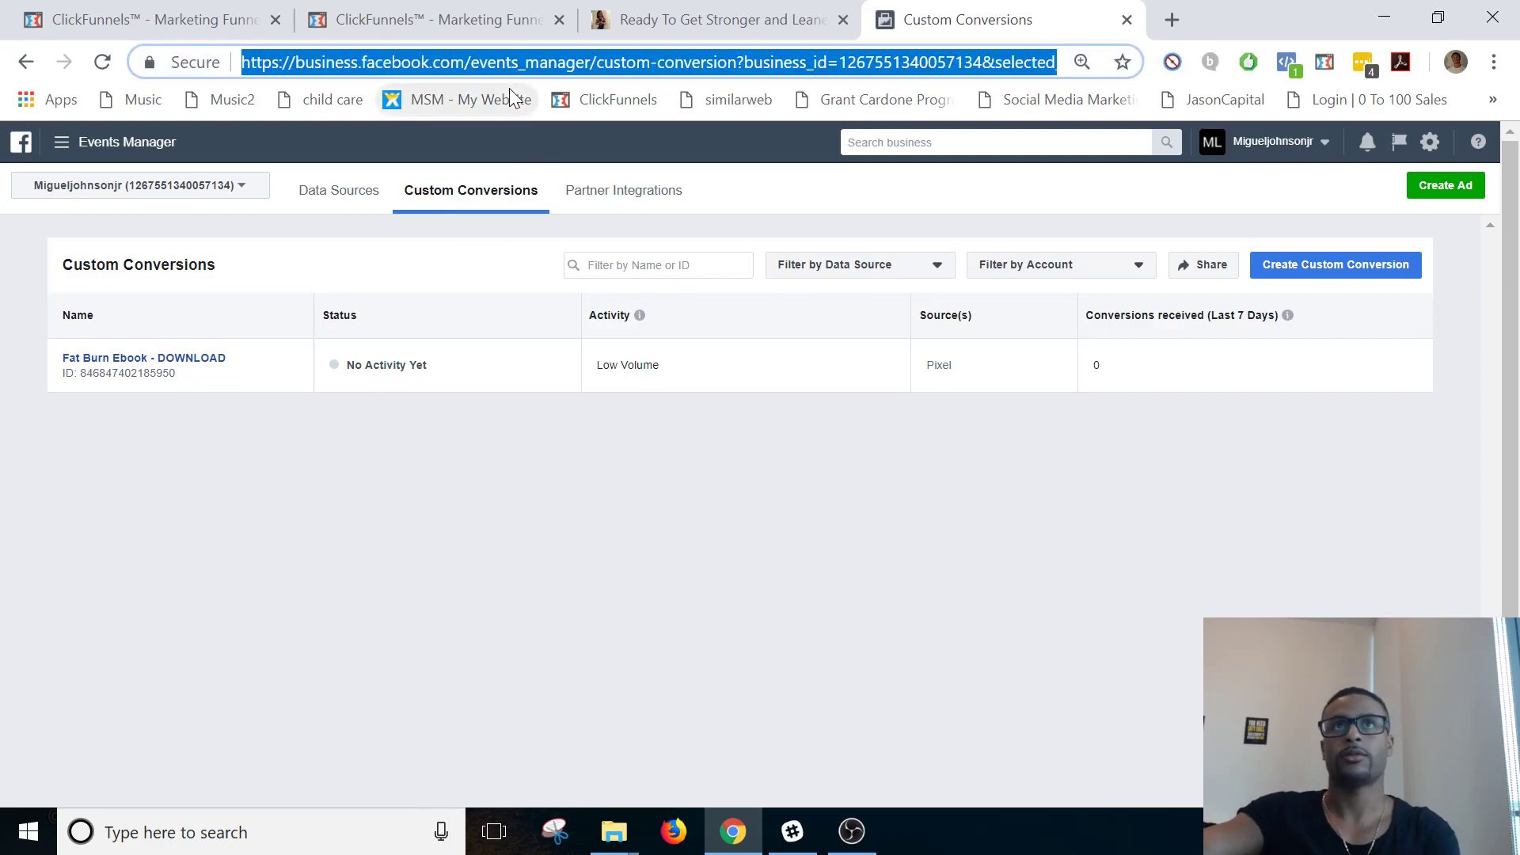
key("Return")
- Return to the live Optin page, pause AdBlock on this site, and reload the page
left_click(676, 24)
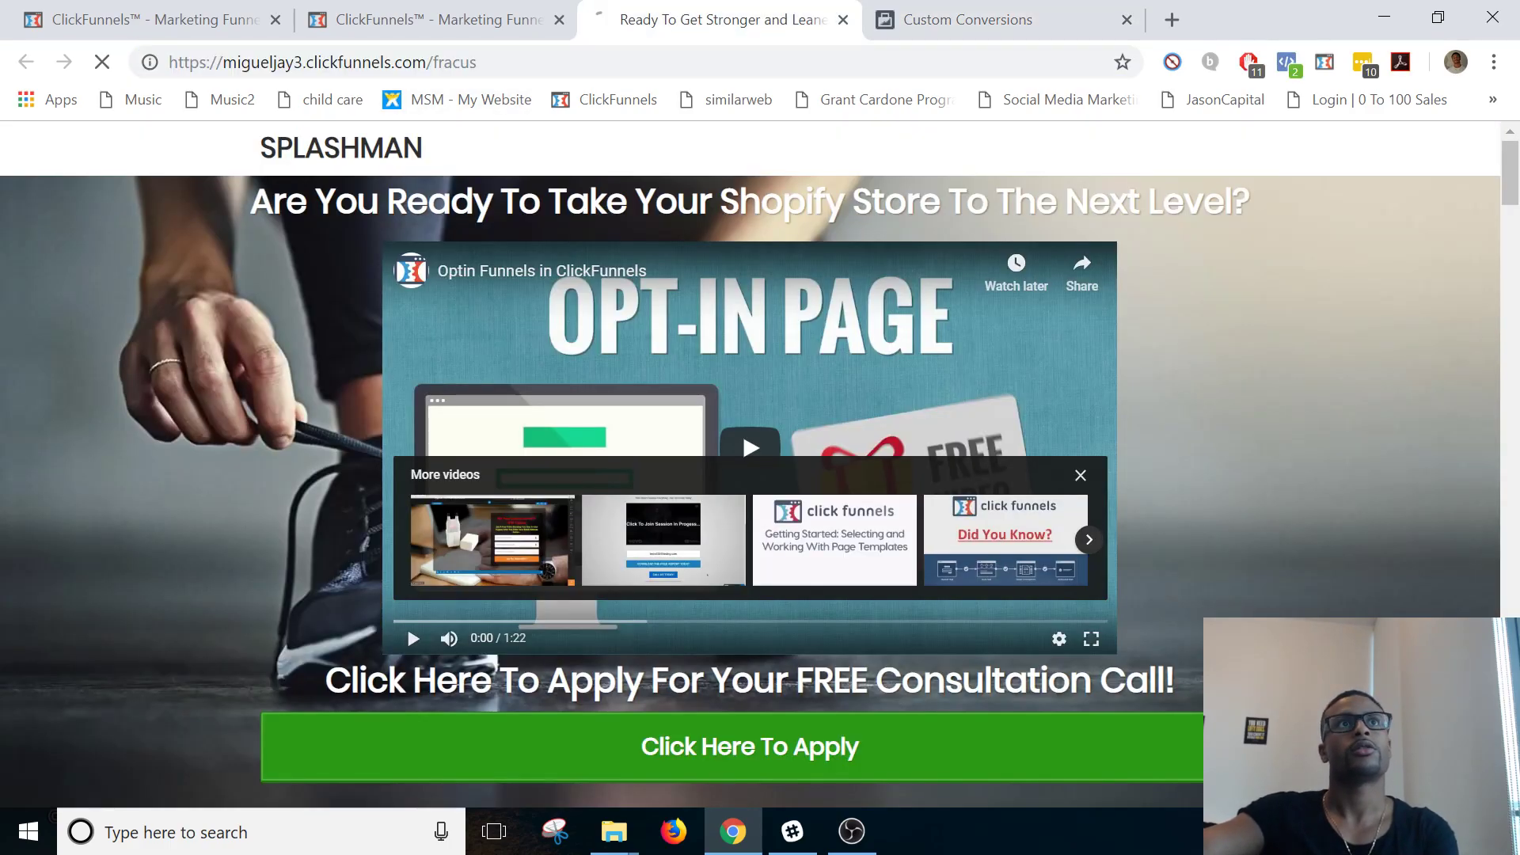
key("F5")
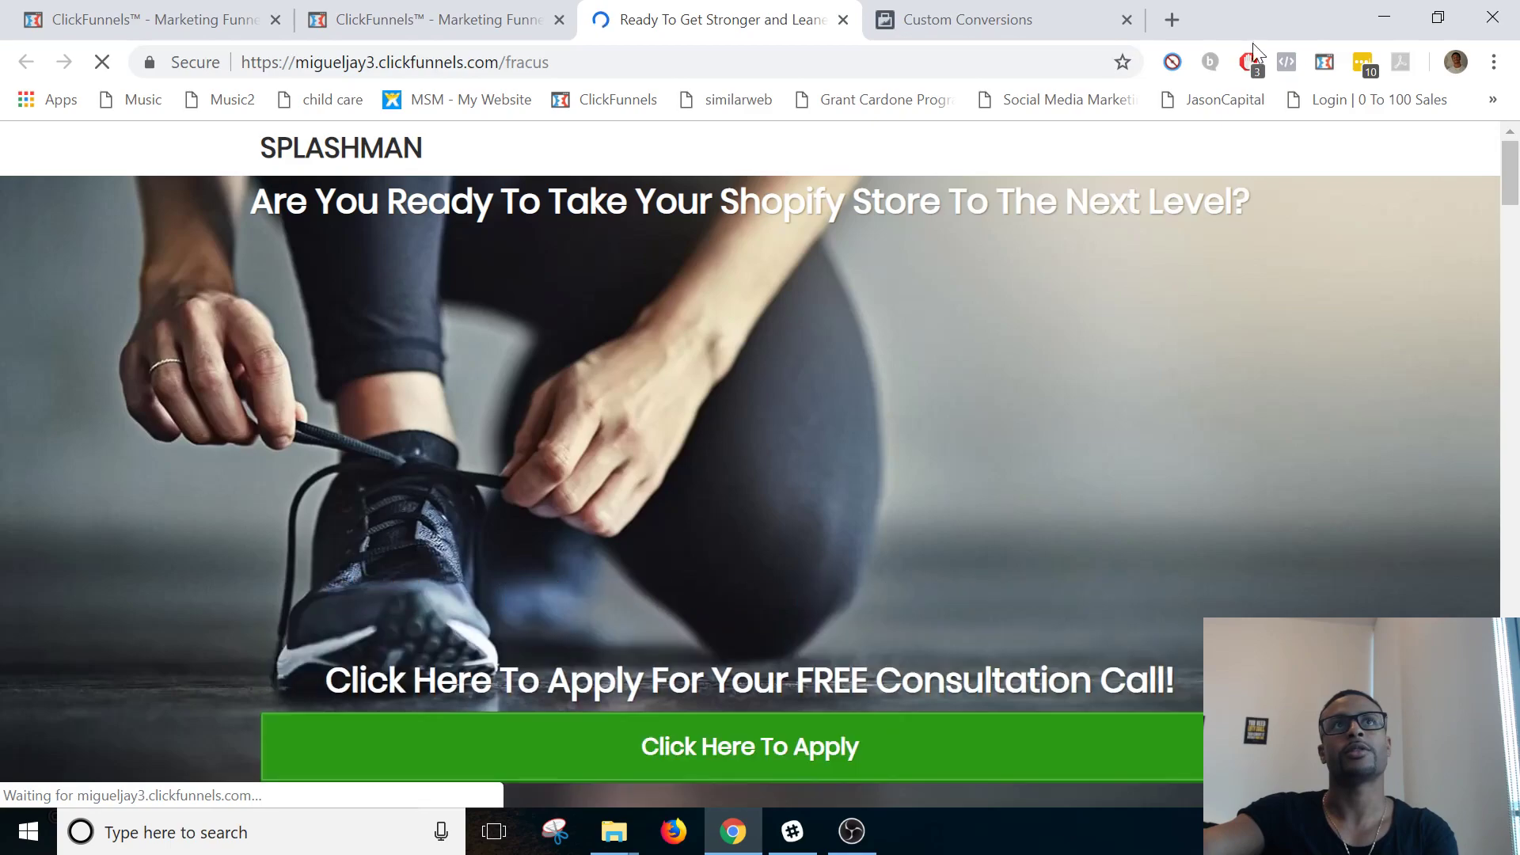
left_click(1248, 63)
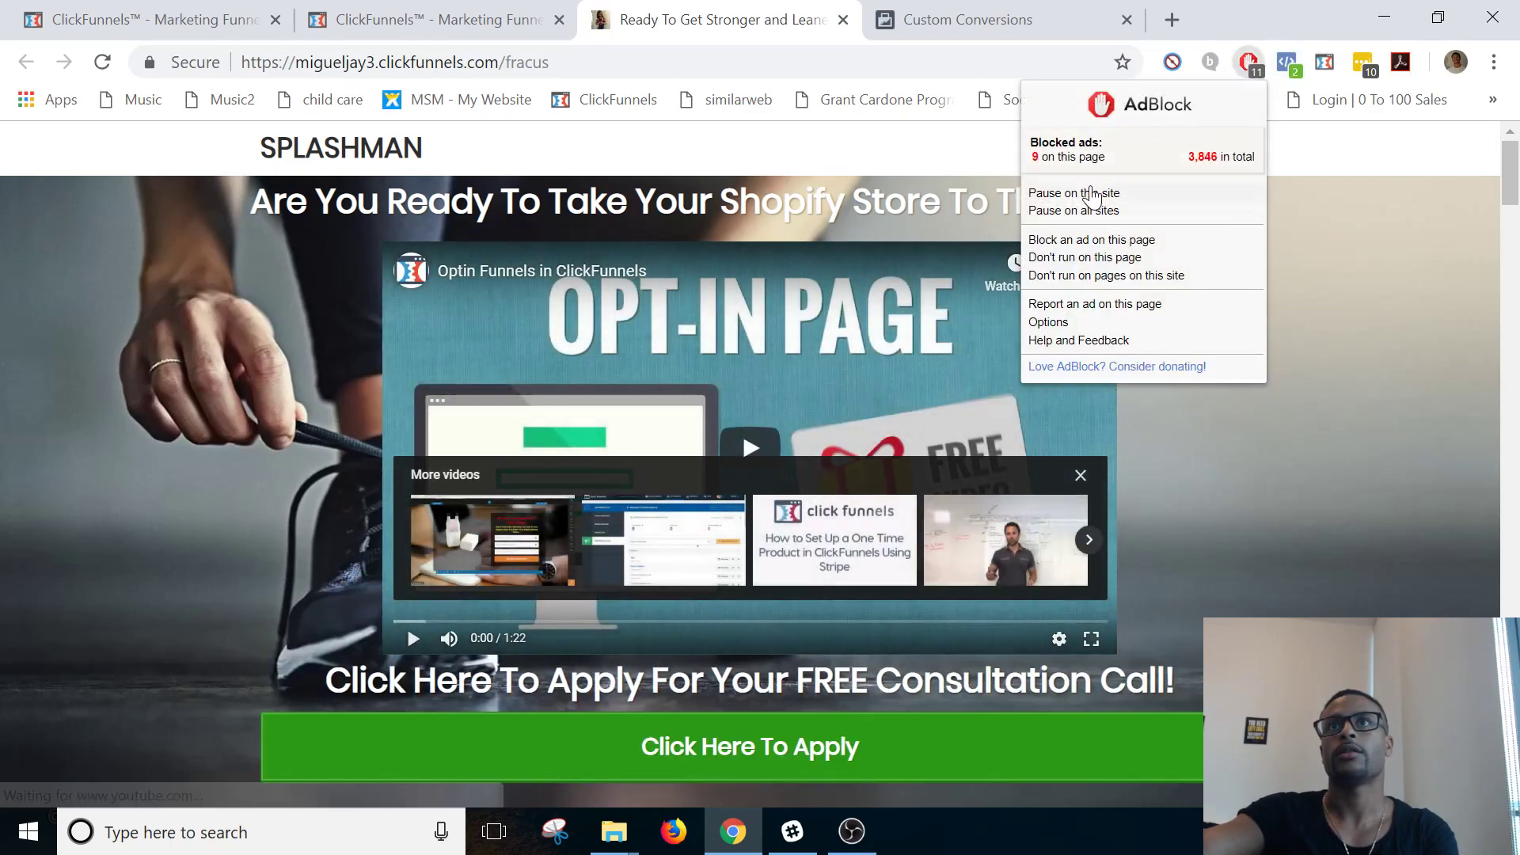
left_click(1053, 190)
key("F5")
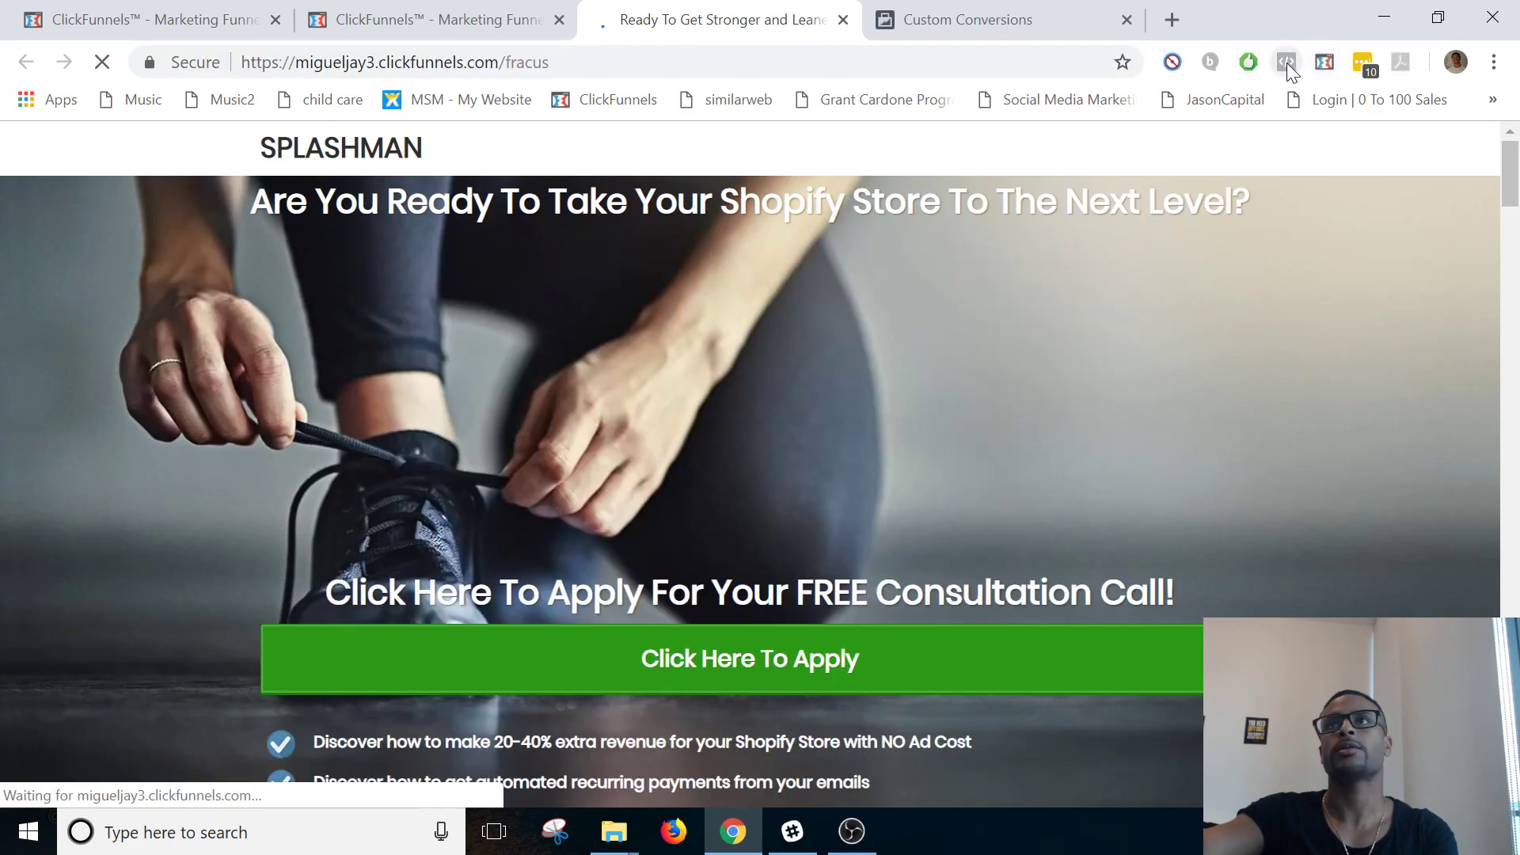
- Examine the Lead event on the live Optin page with Facebook Pixel Helper
left_click(1286, 63)
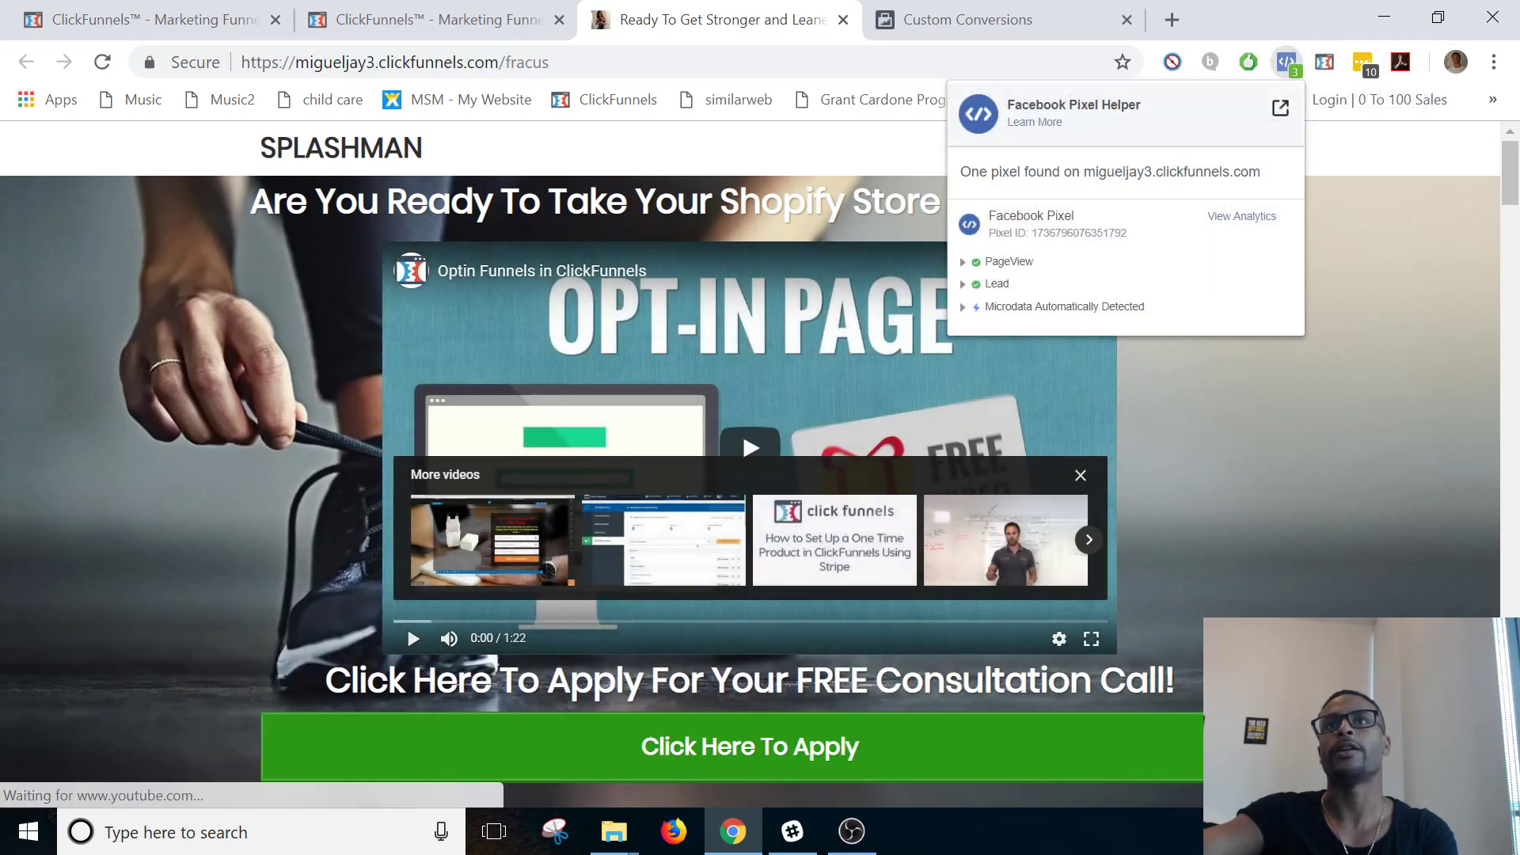
left_click(969, 287)
left_click(969, 286)
- Switch to Facebook Events Manager and reload Custom Conversions to check the status of Fat Burn Ebook - DOWNLOAD
left_click(950, 20)
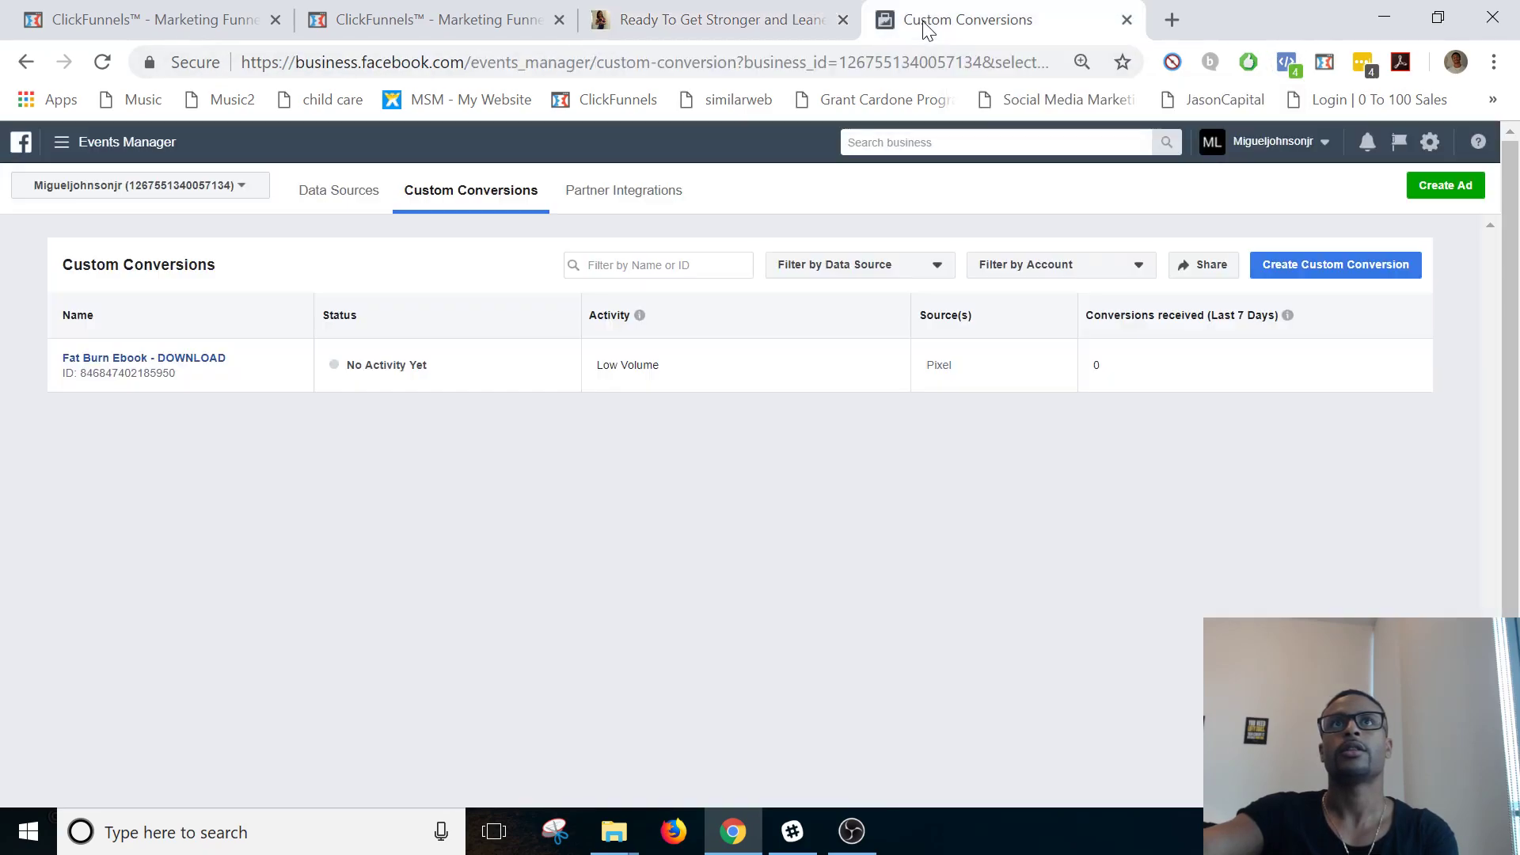
left_click(831, 62)
key("Return")
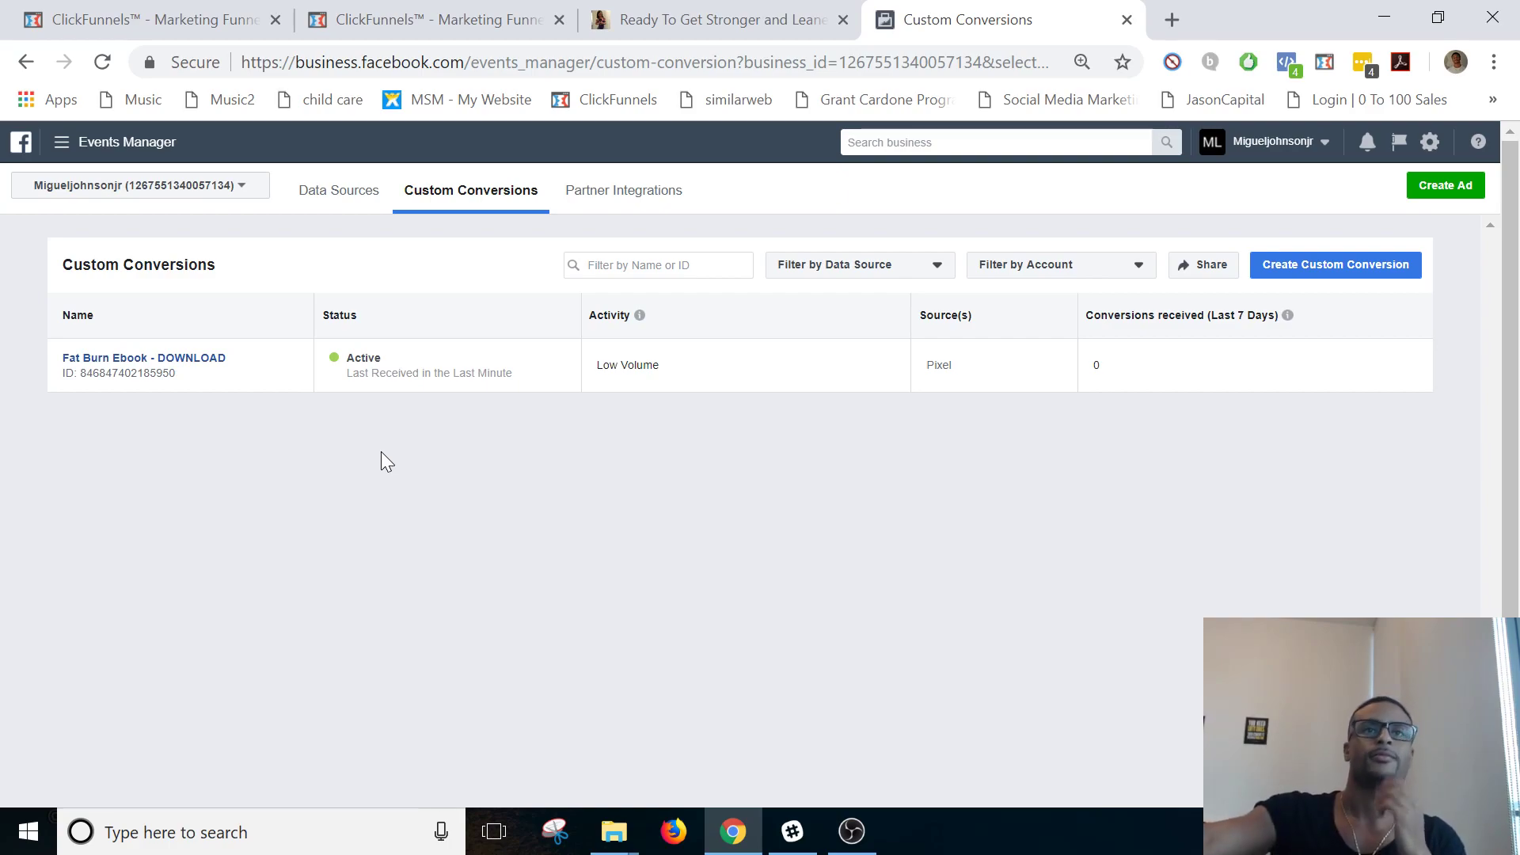
left_click(858, 820)
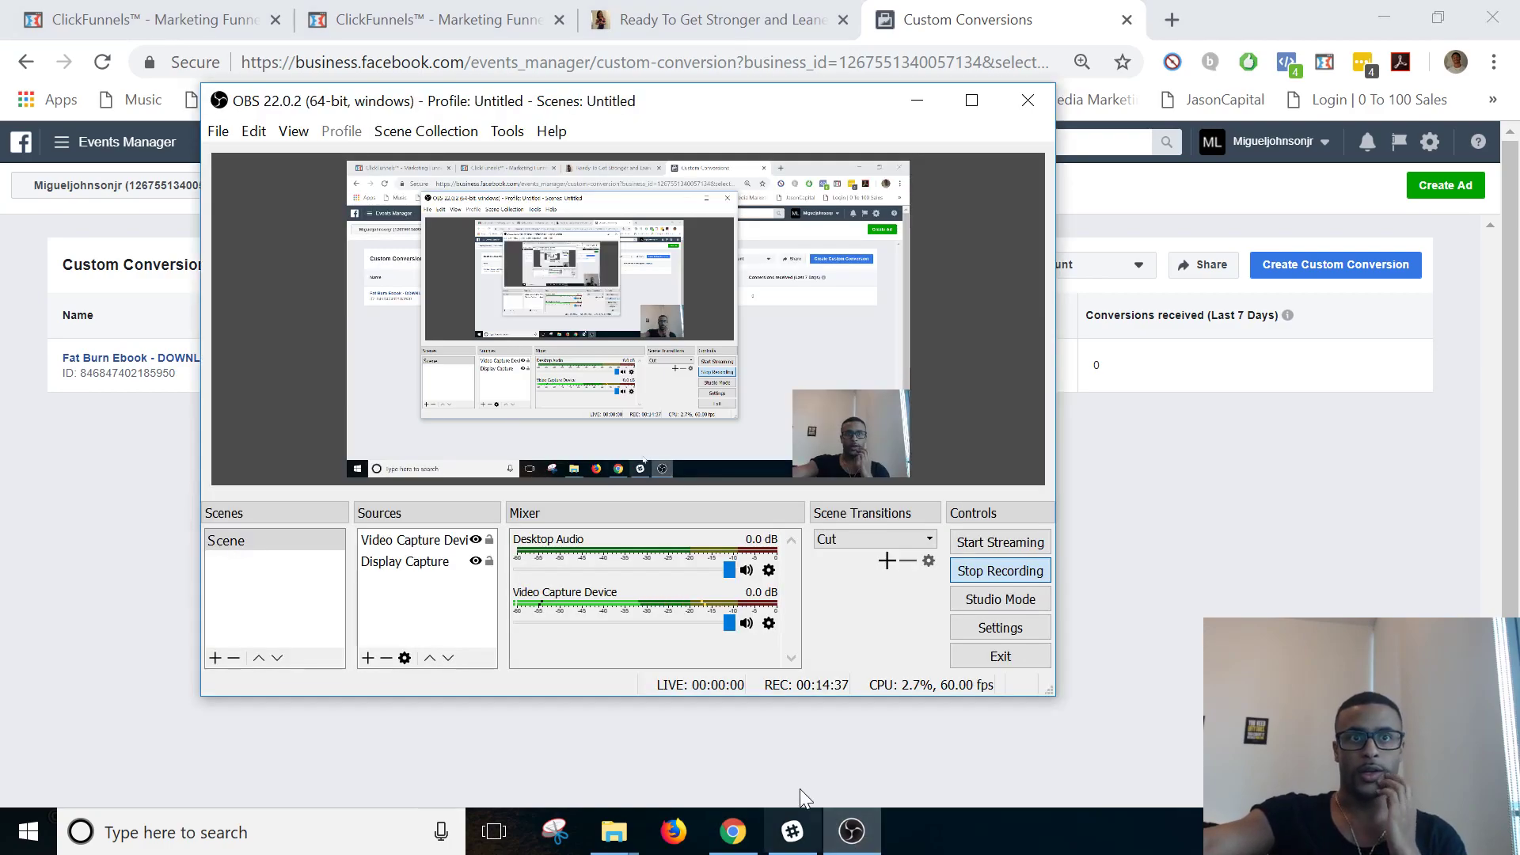